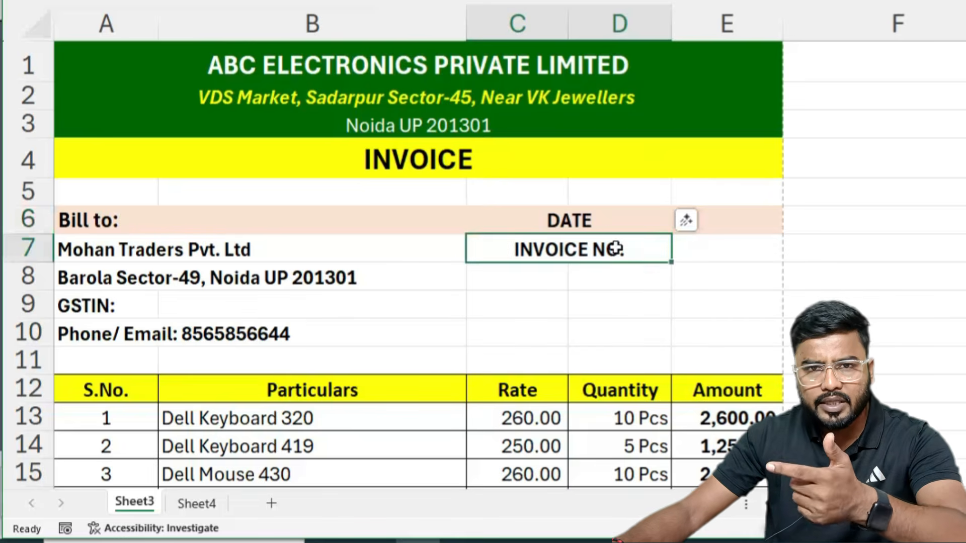
Step: Clear the last three product names (B15:B17) and their quantities (D15:D17) from the item table
scroll(616, 246, "down", 2)
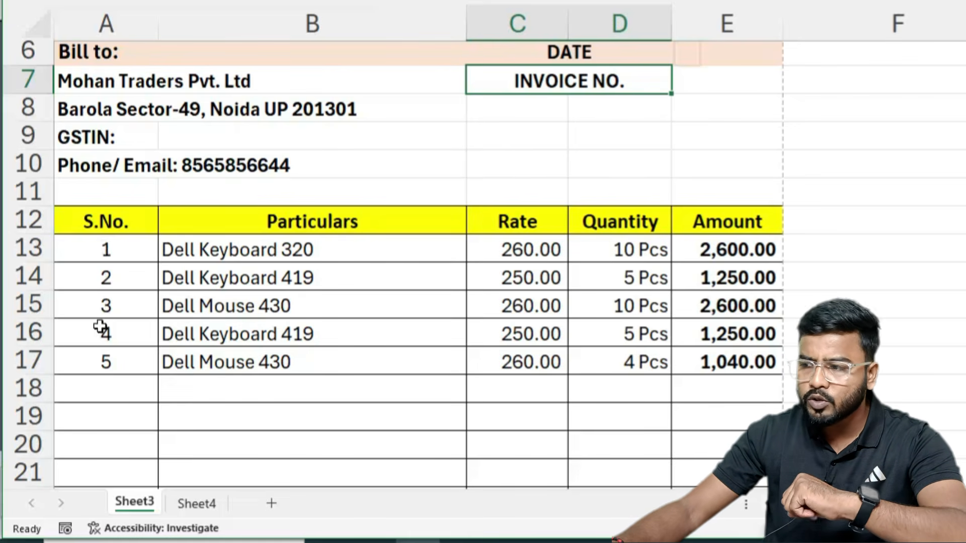
left_click_drag(269, 306, 257, 366)
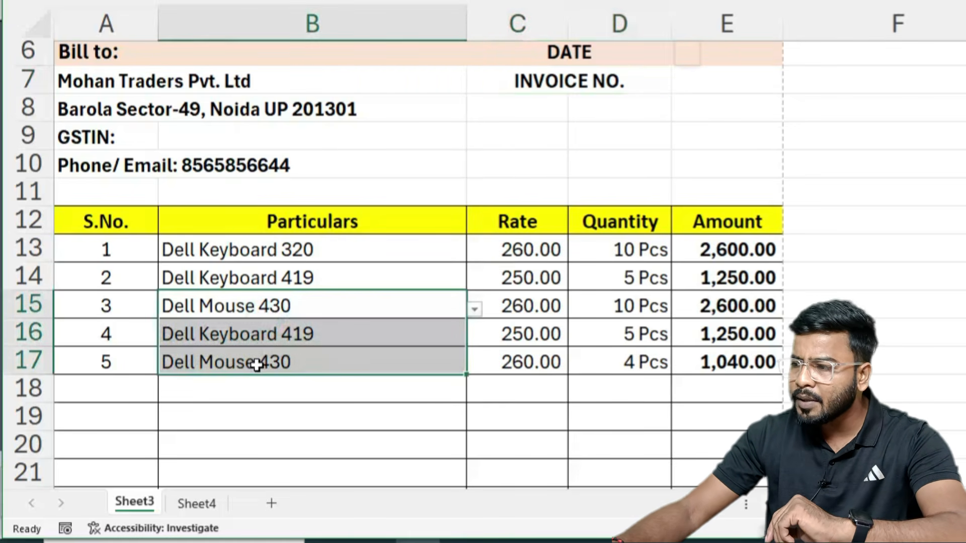
key("Delete")
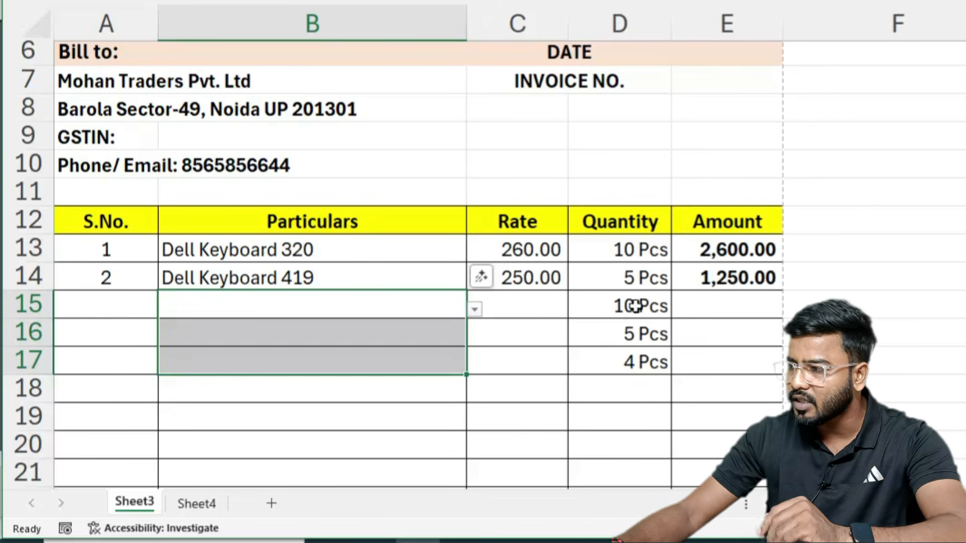
left_click_drag(635, 306, 630, 362)
key("Delete")
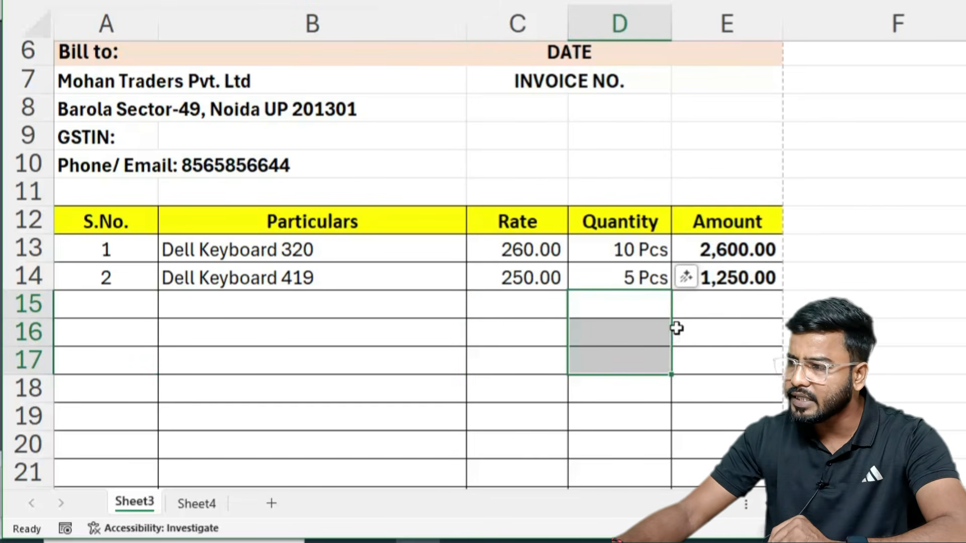
scroll(459, 305, "down", 3)
scroll(459, 304, "up", 2)
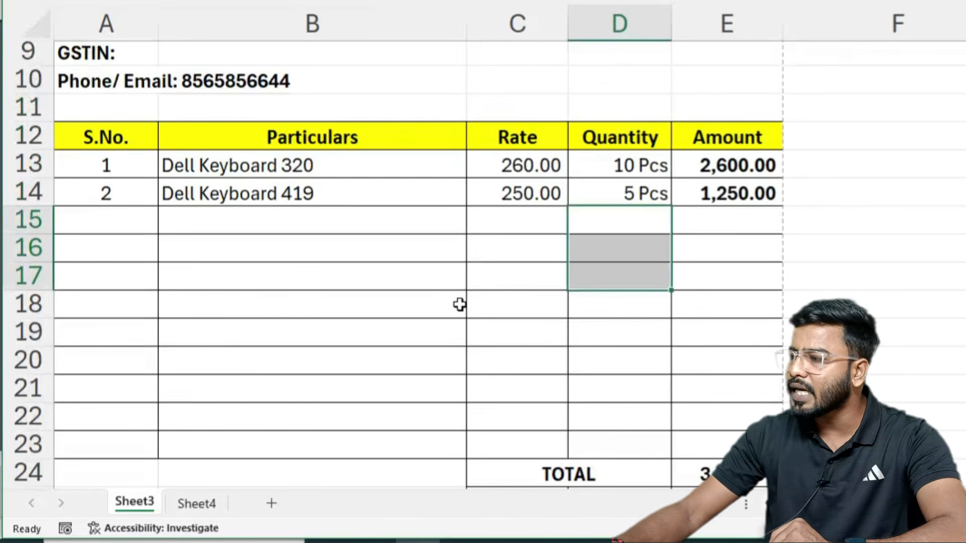
scroll(460, 305, "down", 1)
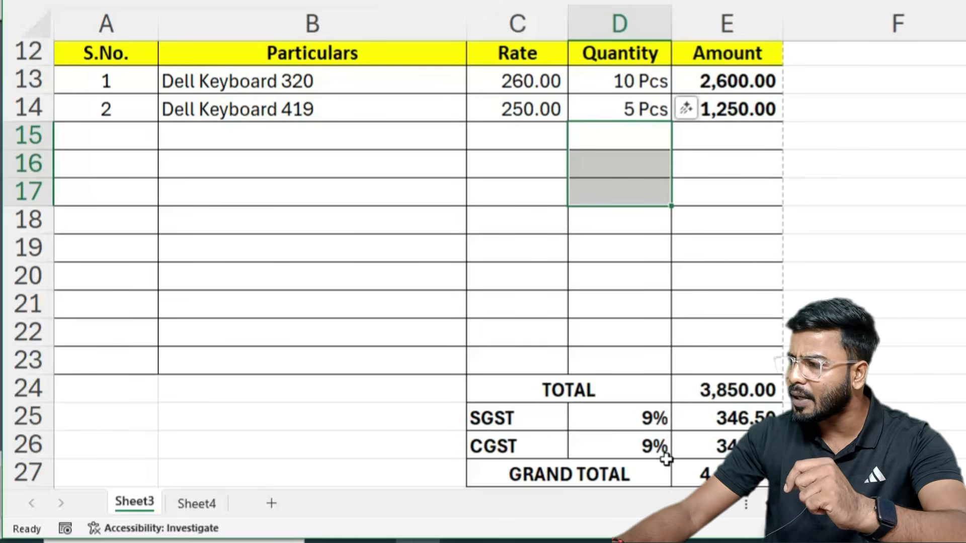
Step: Choose Dell Mouse 430 in B15 and HP Keyboard 151 in B16 from the product dropdowns
left_click(236, 146)
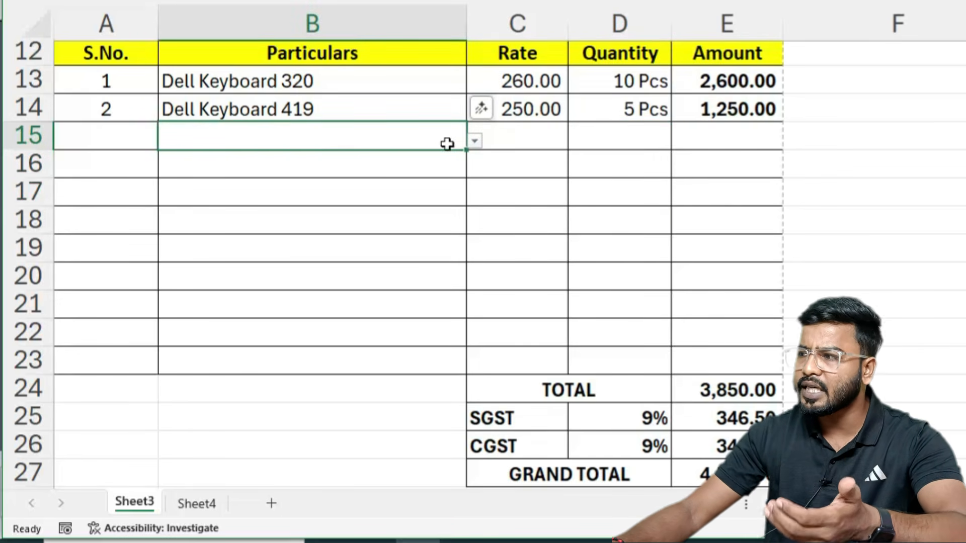
left_click(475, 141)
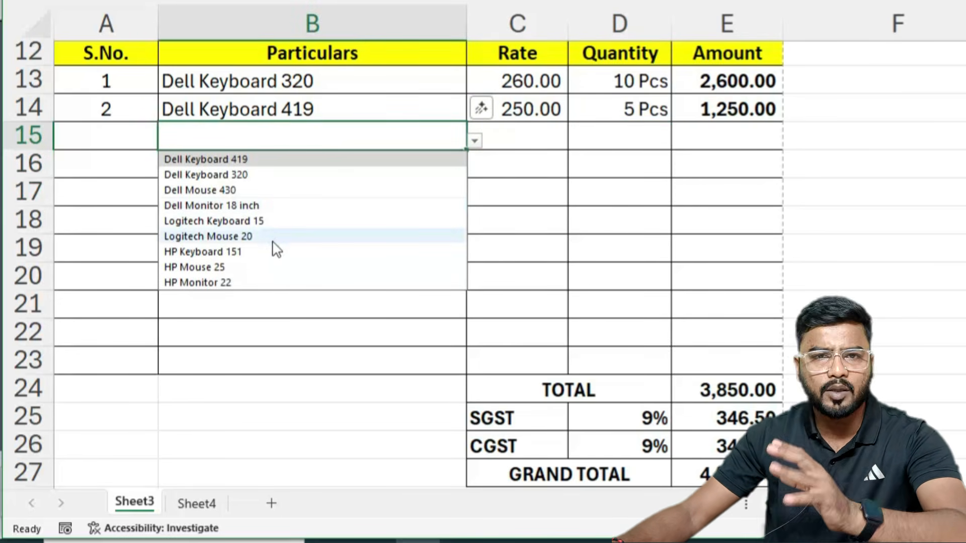
left_click(192, 189)
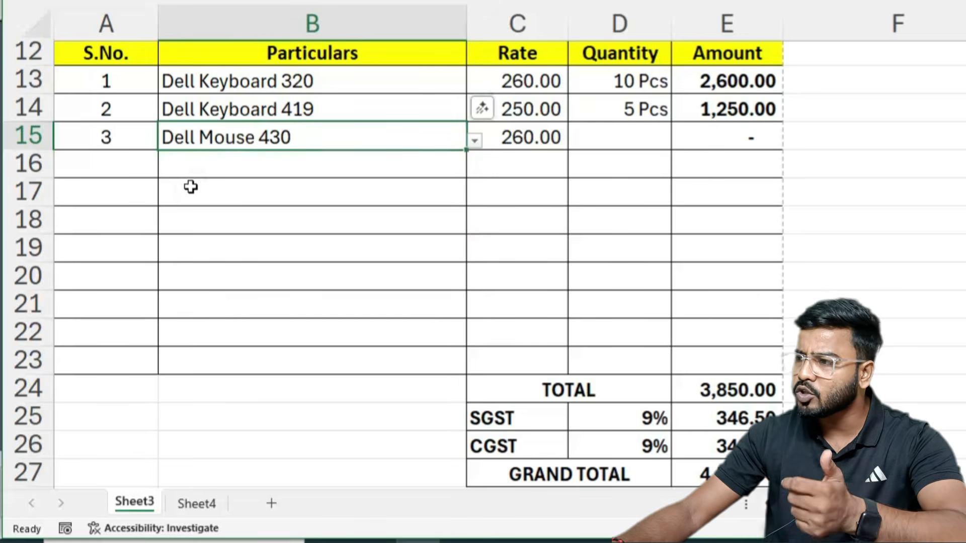
left_click(379, 169)
left_click(474, 169)
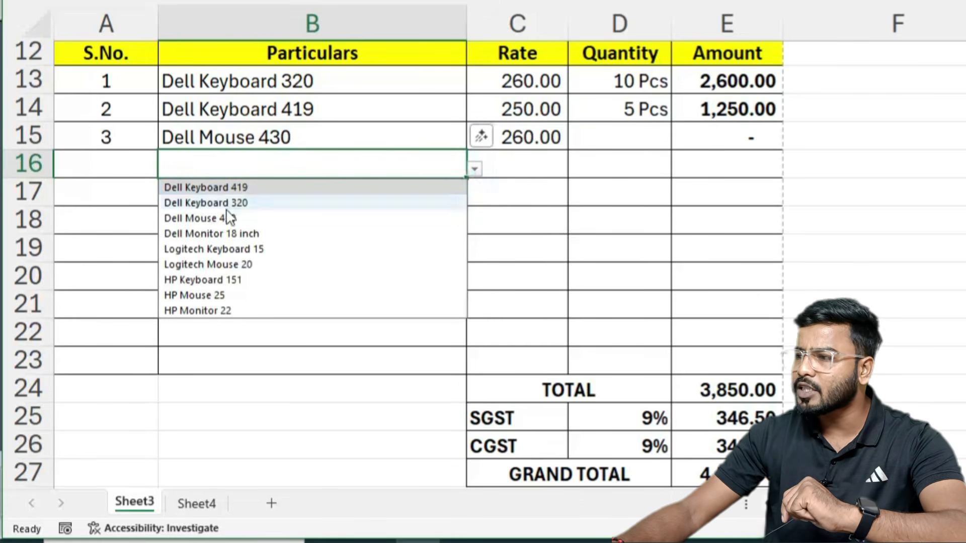
left_click(194, 281)
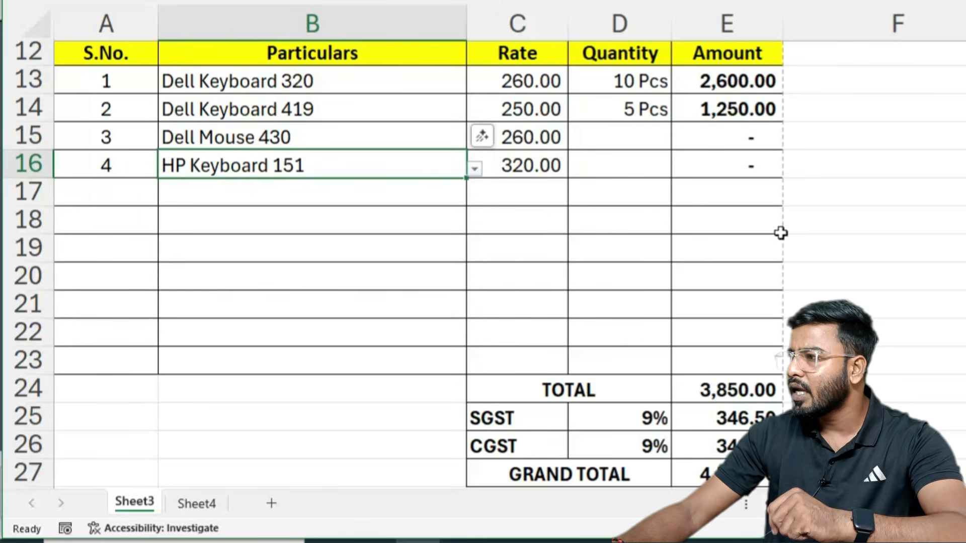
Step: Enter quantities 10 in D15 and 15 in D16
left_click(654, 139)
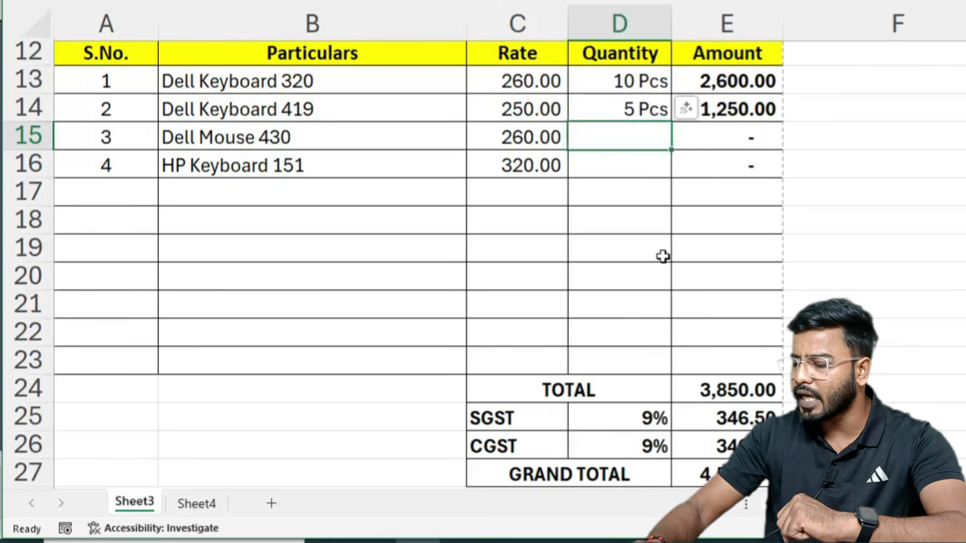
type("10")
key("Return")
type("15")
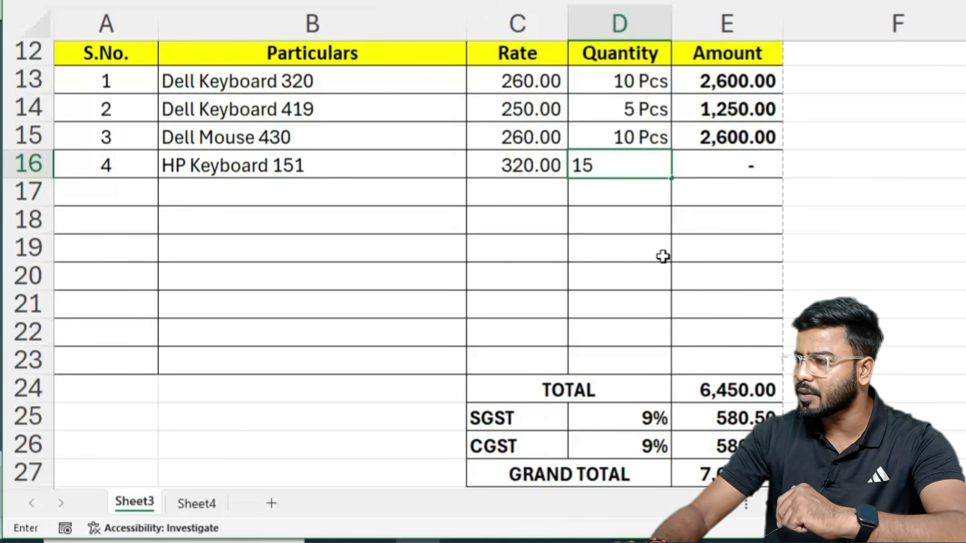
key("Return")
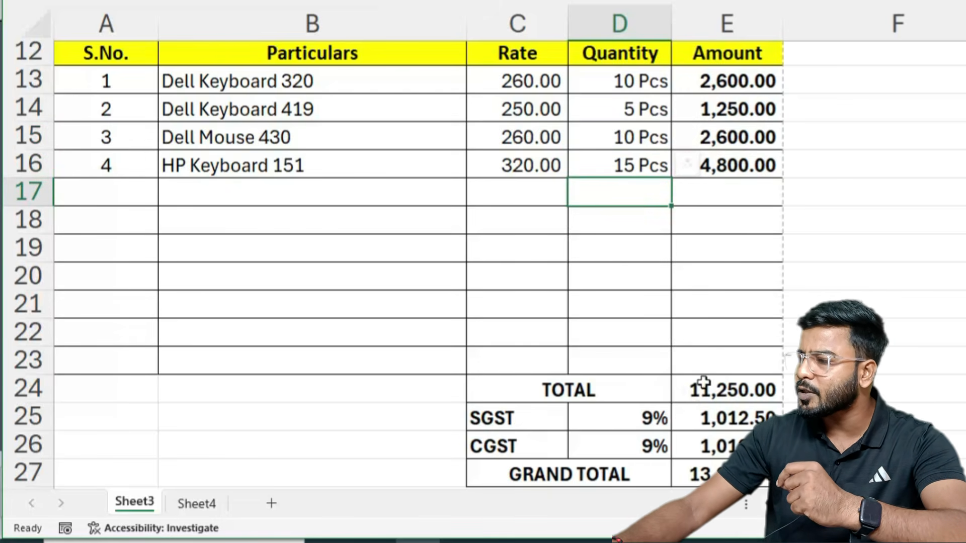
Step: Check the updated TOTAL of 11,250.00, the SGST and CGST amounts, and the GRAND TOTAL
left_click(703, 383)
left_click_drag(748, 417, 729, 446)
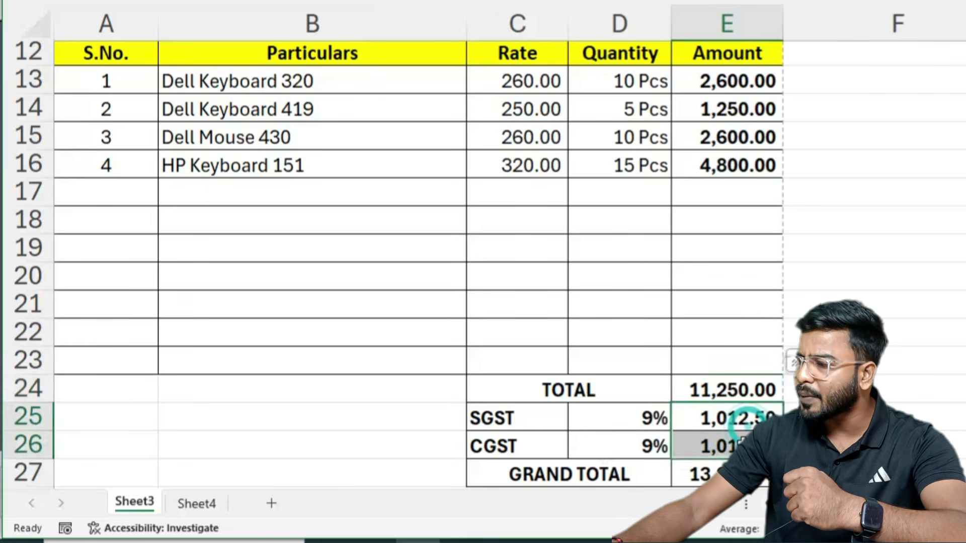
scroll(691, 405, "down", 2)
left_click(708, 306)
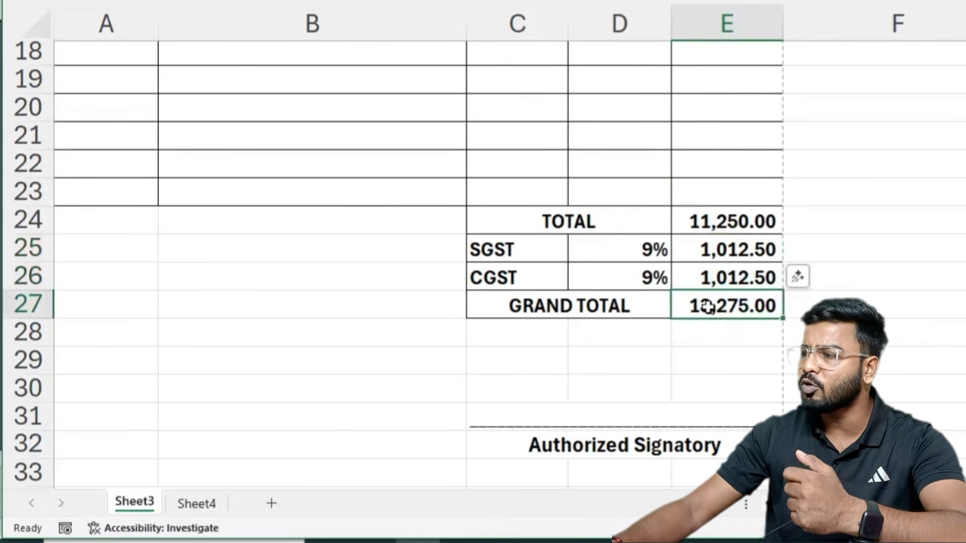
scroll(856, 292, "up", 6)
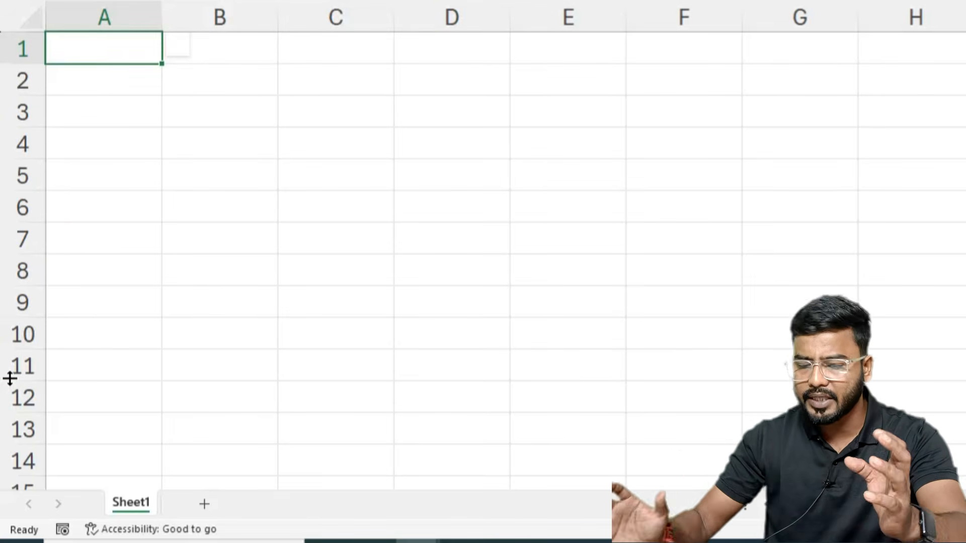
Step: Look over Book1's empty Sheet1 by selecting a large blank block, then select cell B1
scroll(296, 241, "down", 8)
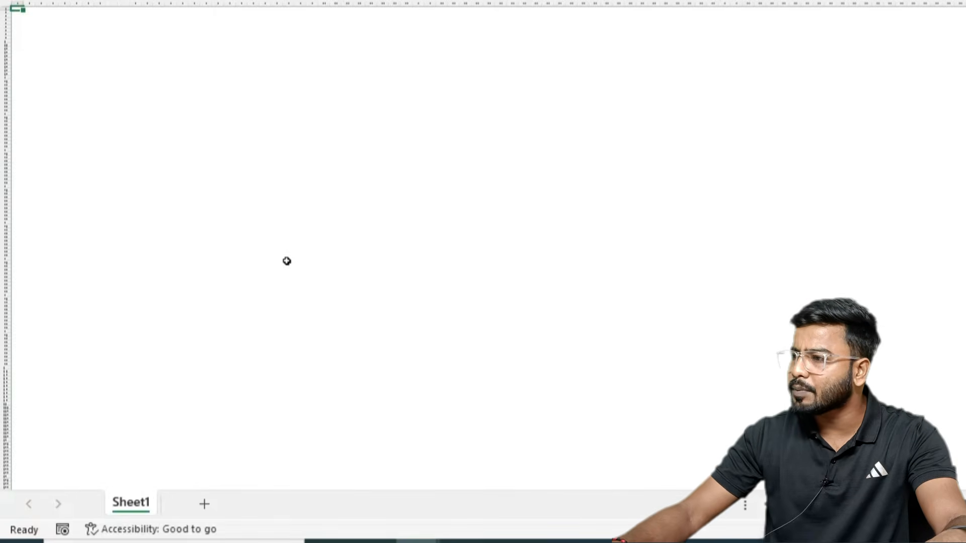
left_click_drag(17, 8, 88, 143)
left_click_drag(27, 13, 690, 444)
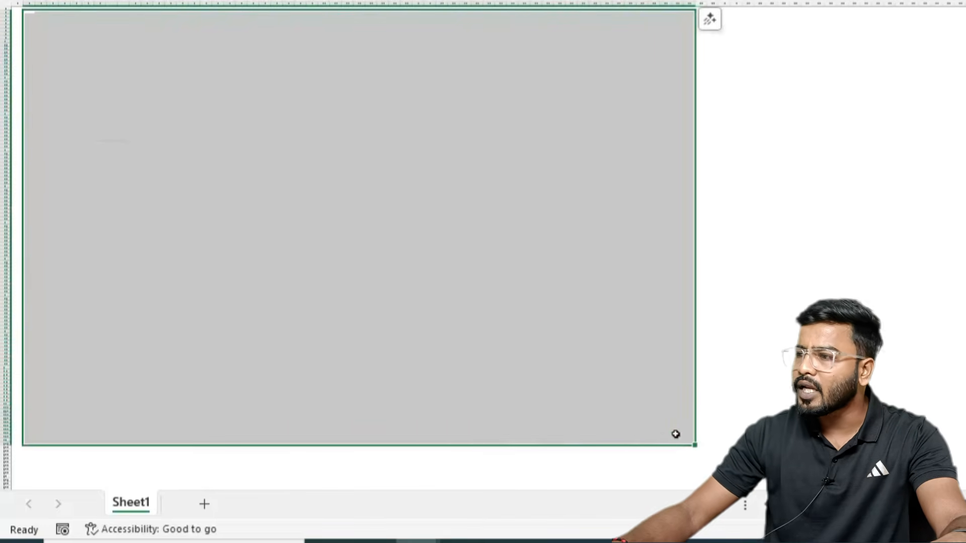
scroll(183, 311, "up", 1)
scroll(183, 311, "up", 5)
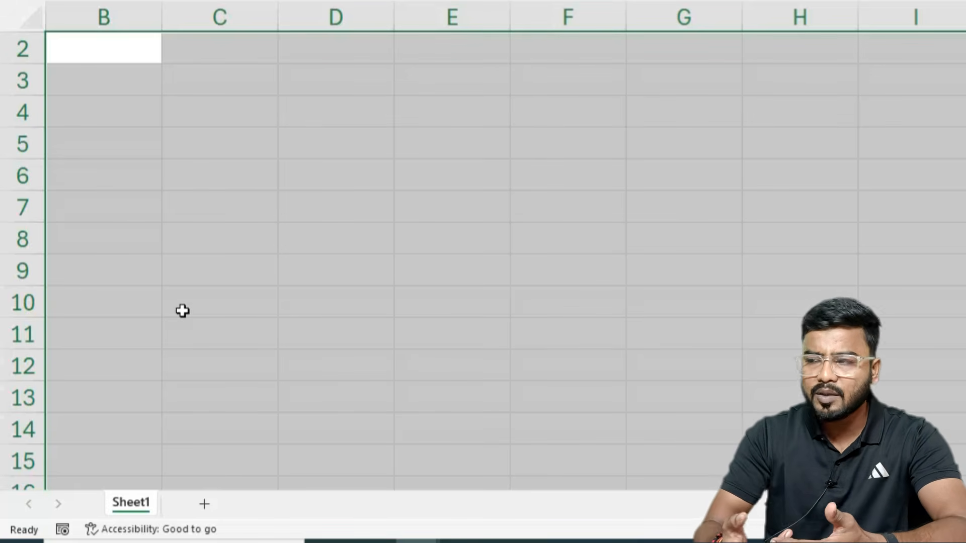
scroll(376, 233, "up", 1)
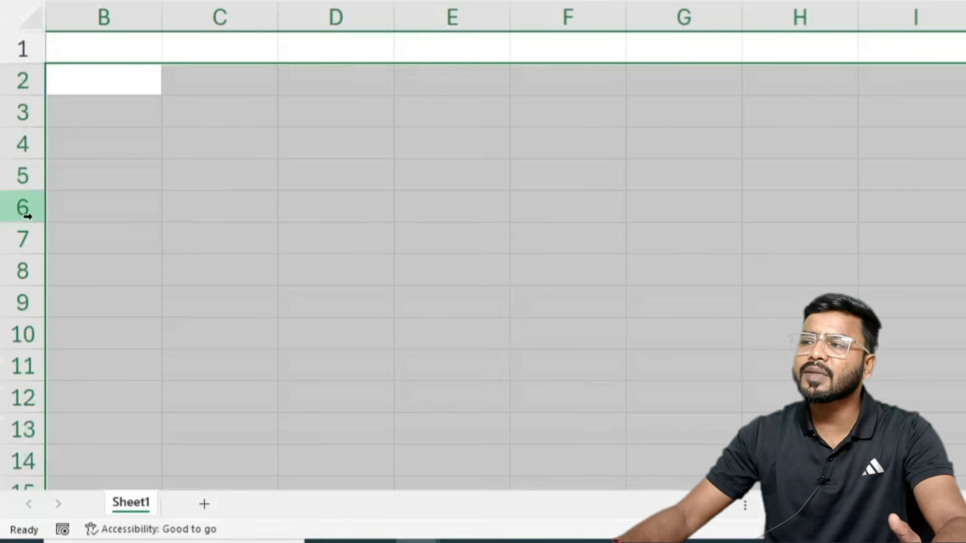
left_click(97, 39)
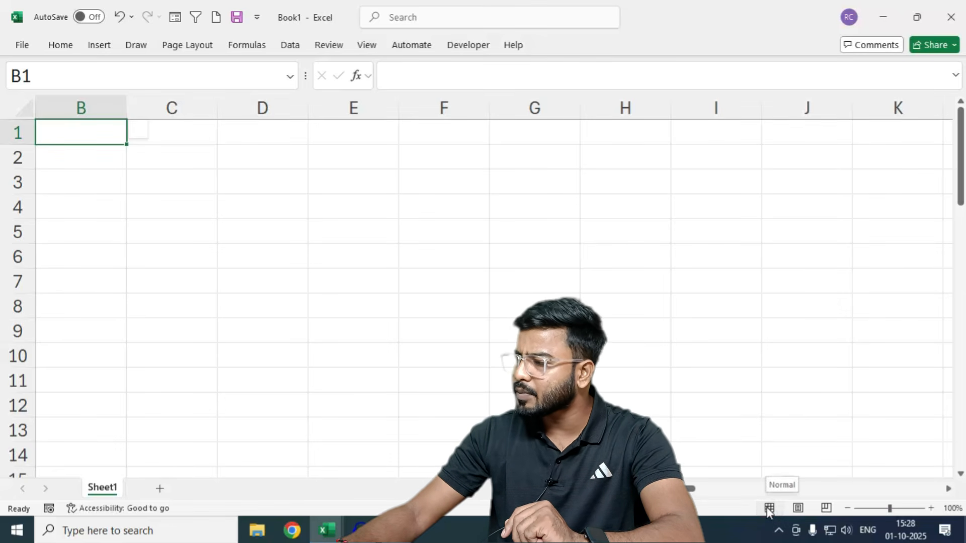
Step: Preview the blank sheet in Page Layout view, return to Normal view, and select A1:E24 to gauge one page
left_click(798, 508)
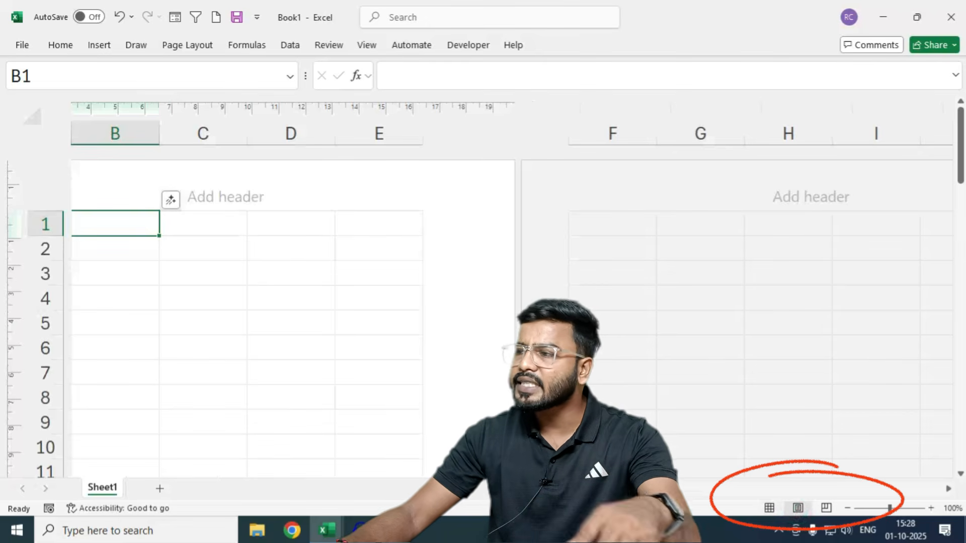
scroll(432, 308, "down", 1)
scroll(432, 308, "down", 2)
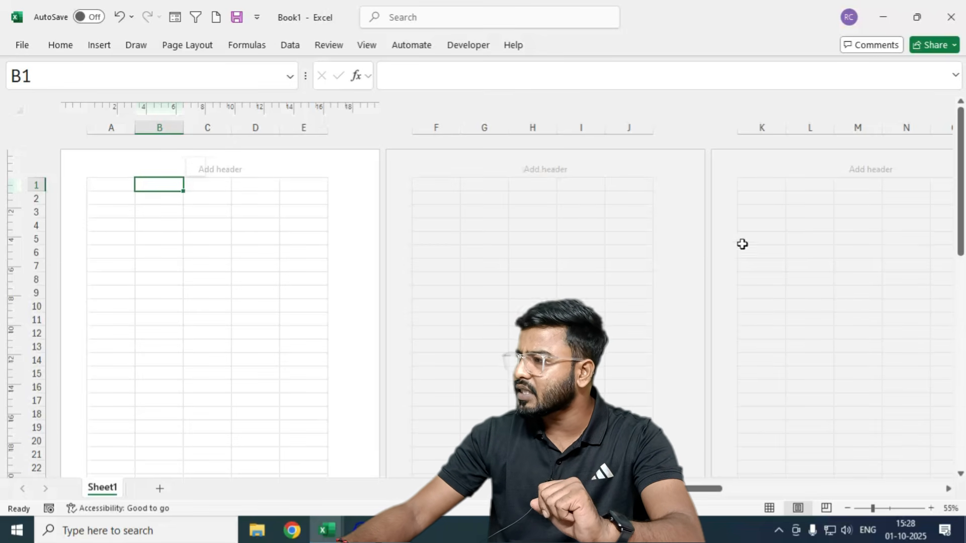
left_click(771, 508)
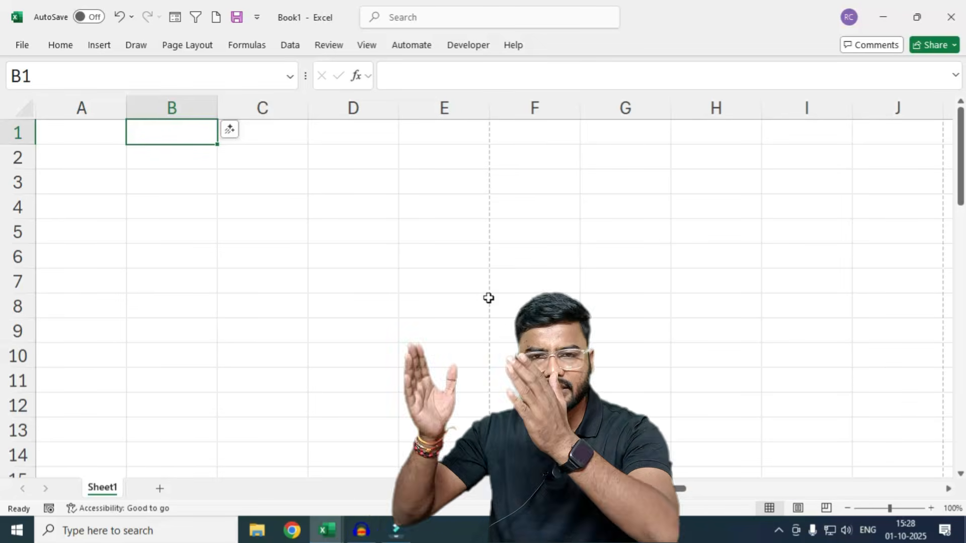
scroll(363, 347, "down", 4, "ctrl")
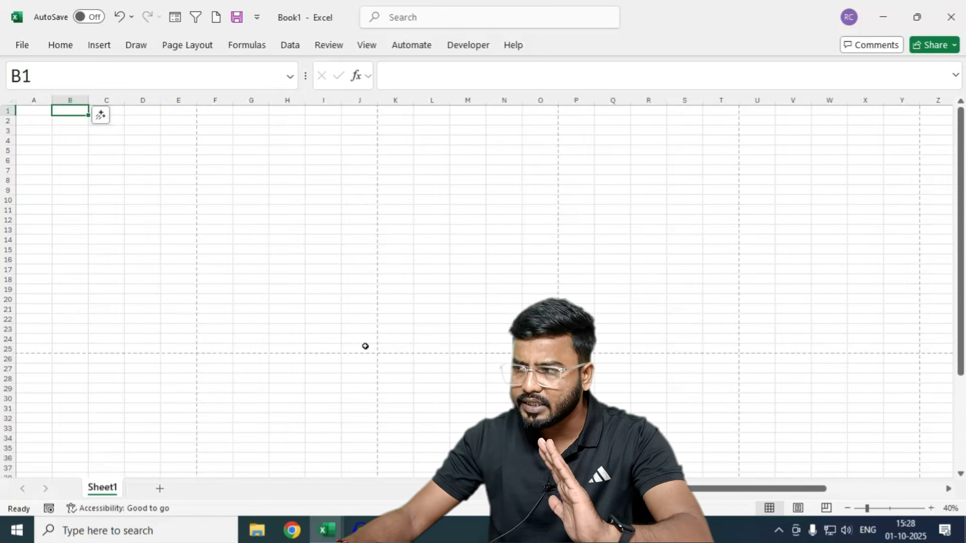
left_click_drag(30, 115, 166, 348)
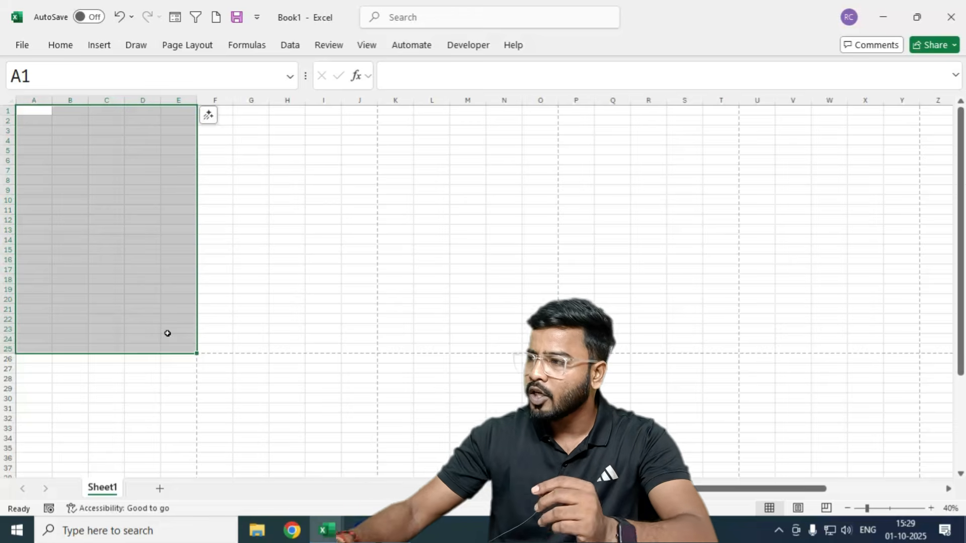
left_click(303, 283)
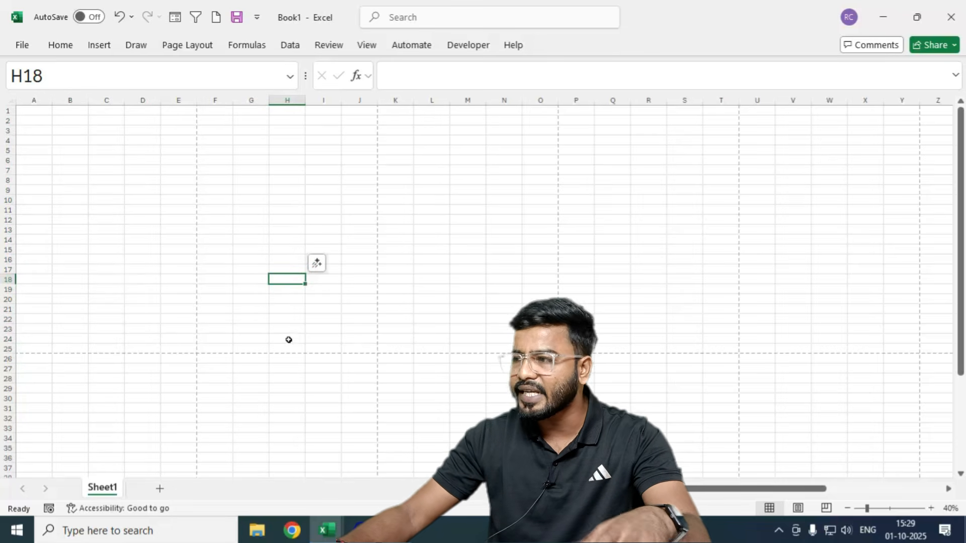
scroll(89, 302, "up", 3)
scroll(89, 301, "up", 3)
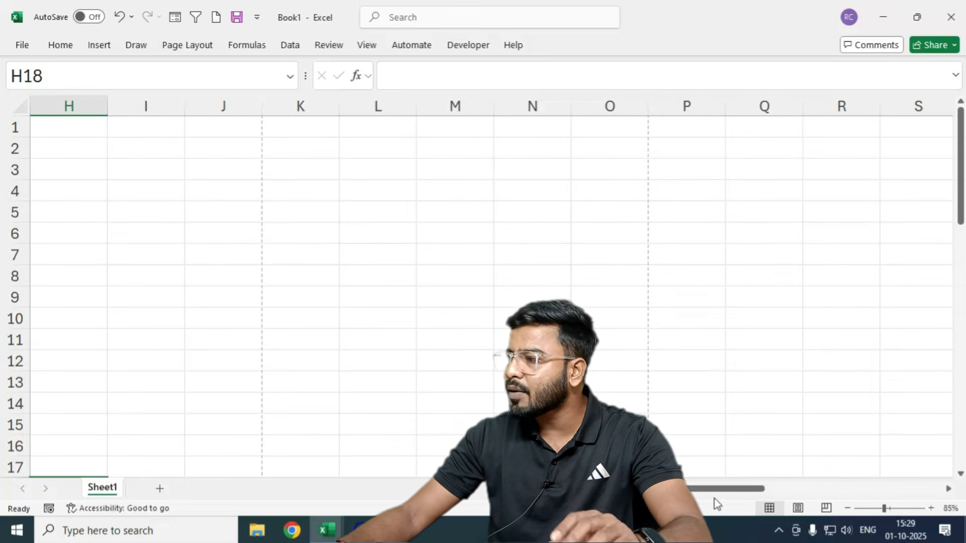
Step: Apply Narrow margins to the sheet and switch to Page Layout view
scroll(712, 489, "left", 3)
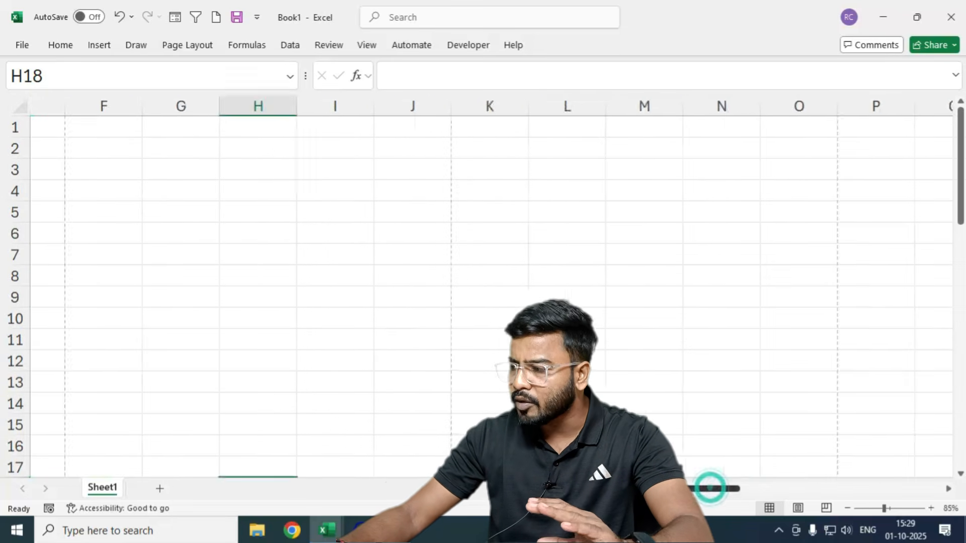
left_click(177, 46)
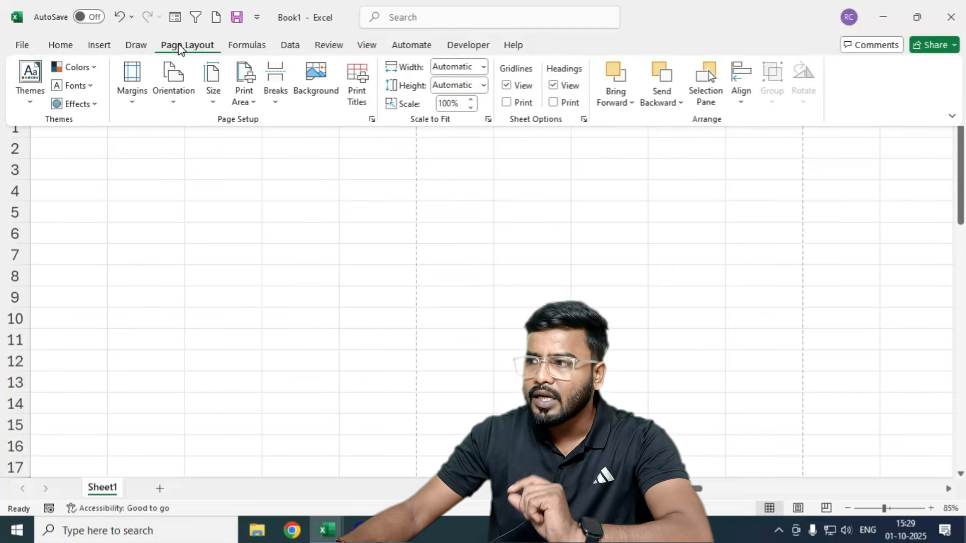
left_click(135, 99)
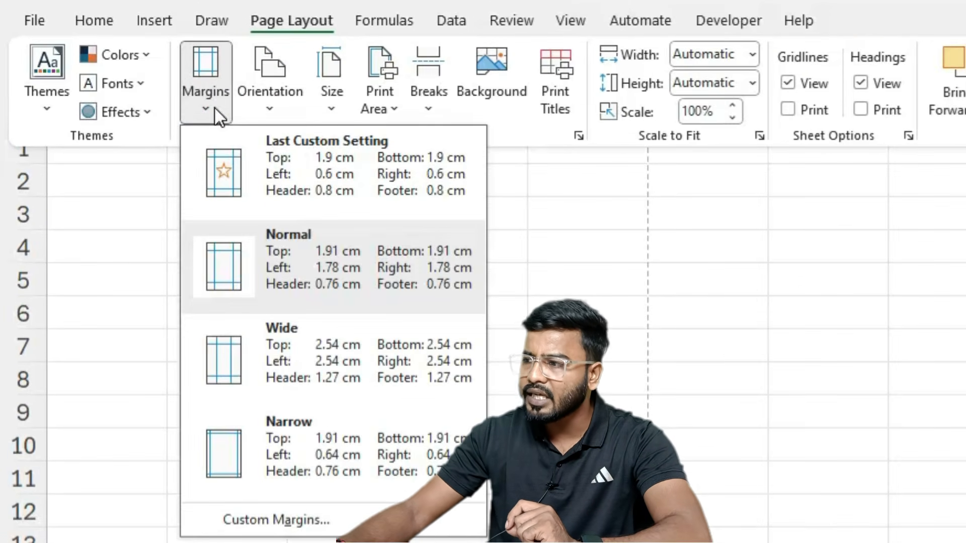
left_click(281, 442)
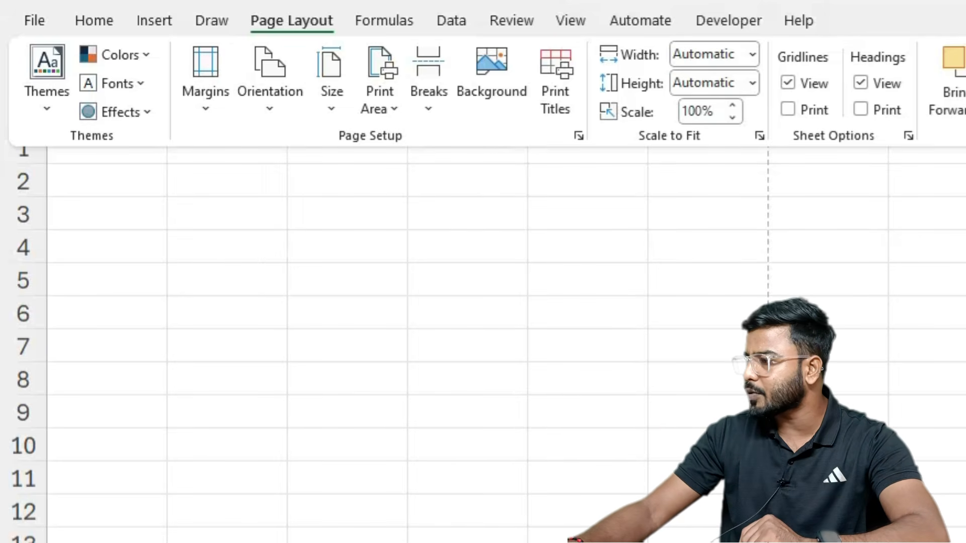
key("alt+w")
key("p")
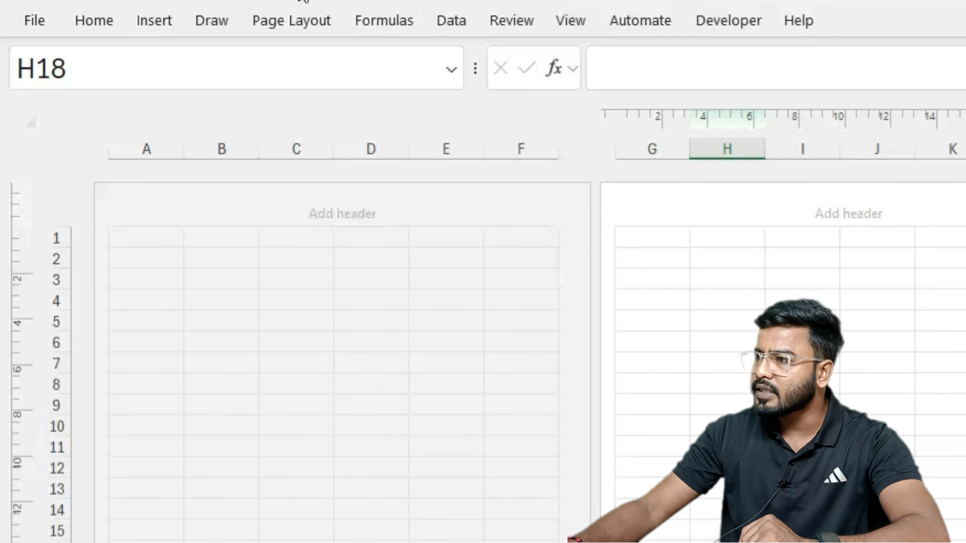
Step: Try the Normal margins preset, then go back to Narrow margins
left_click(276, 18)
left_click(210, 97)
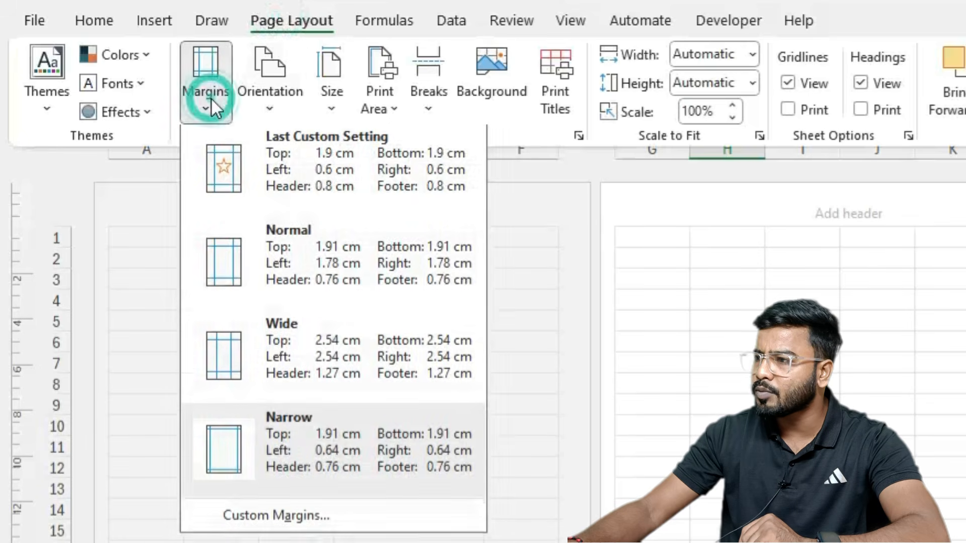
left_click(266, 236)
left_click(535, 252)
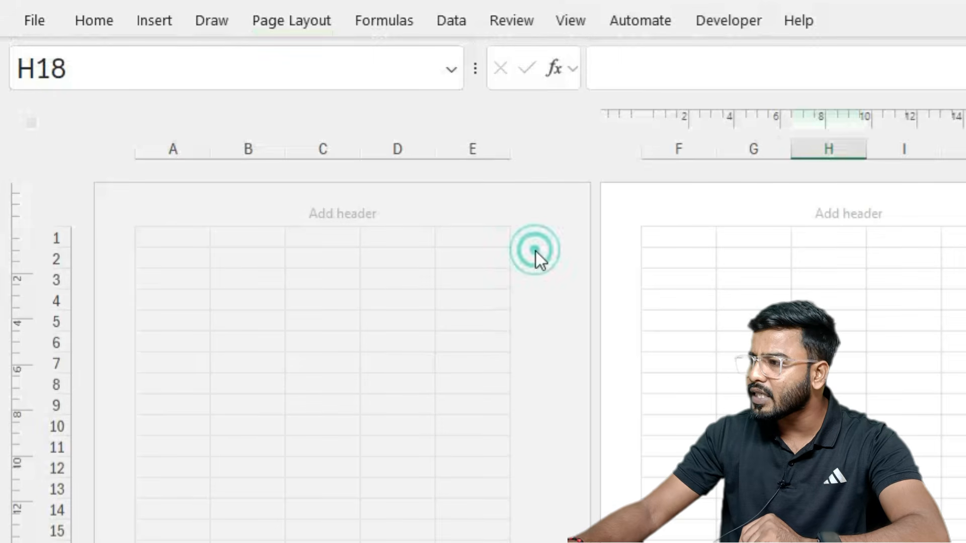
left_click(397, 343)
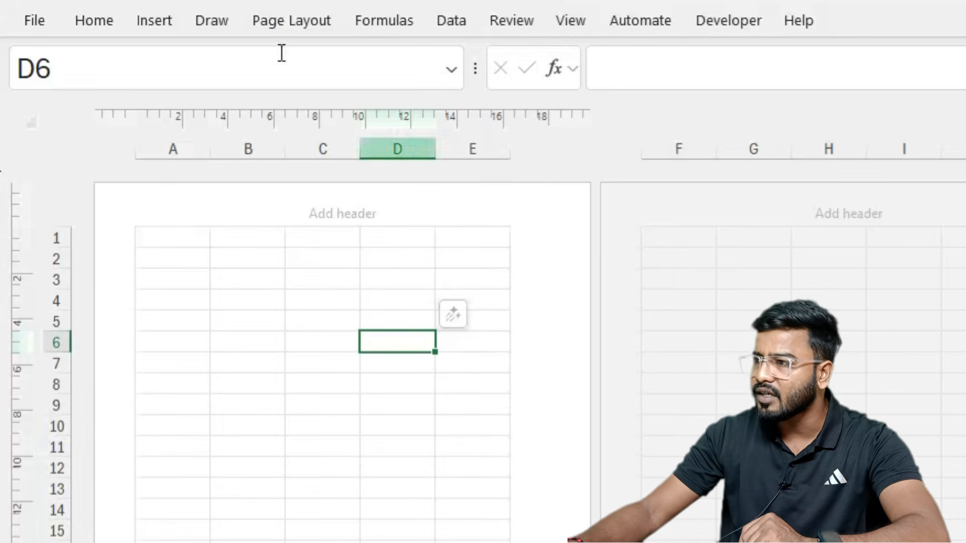
left_click(309, 24)
left_click(207, 95)
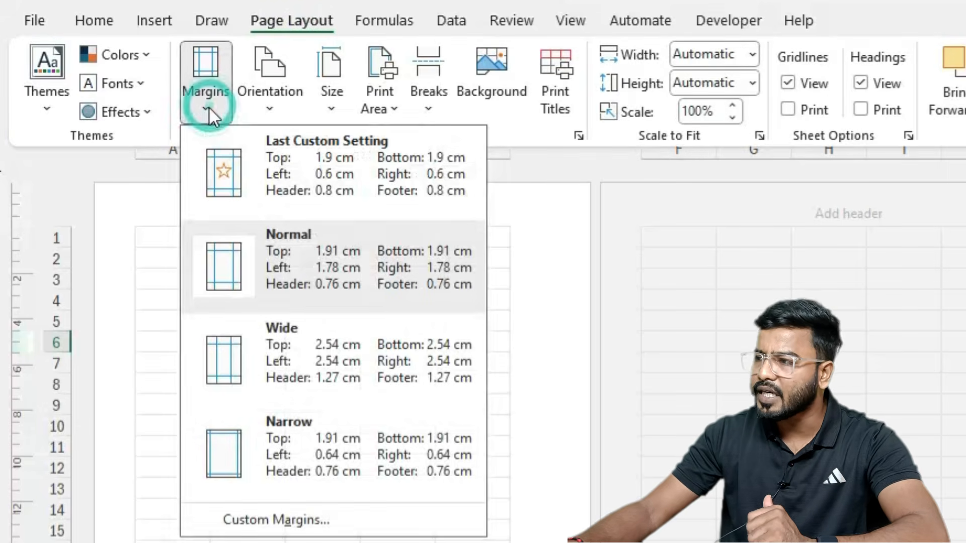
left_click(267, 439)
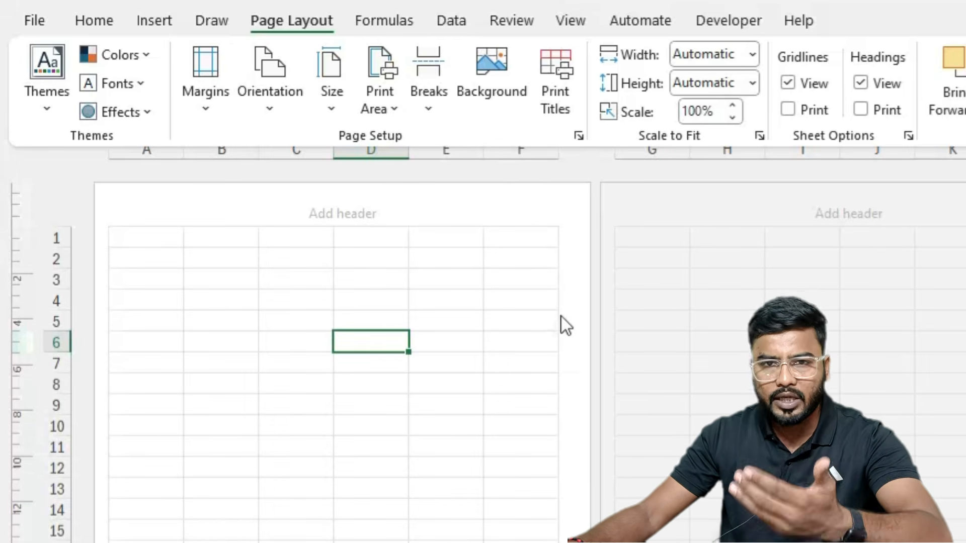
Step: Set the page to portrait orientation and A4 paper size
left_click(264, 93)
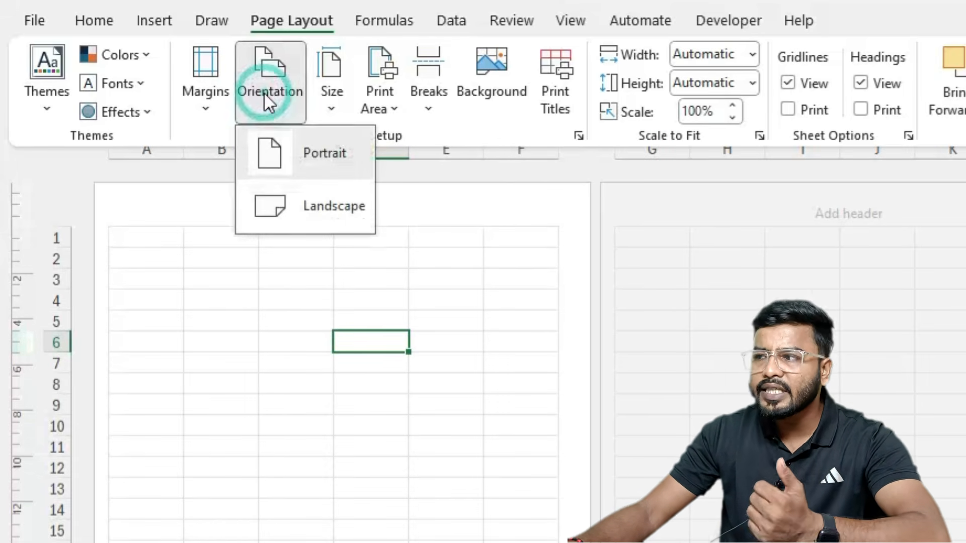
left_click(288, 153)
left_click(334, 101)
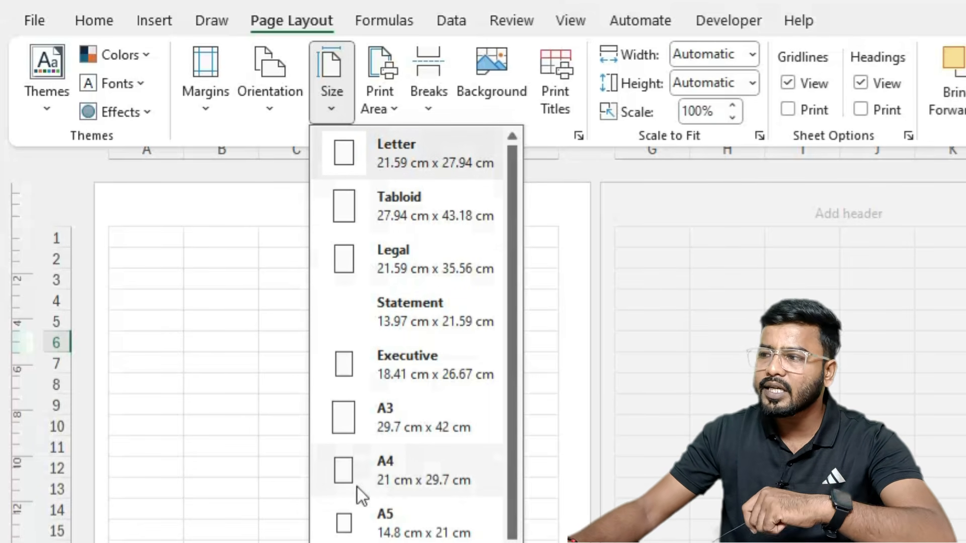
left_click(391, 474)
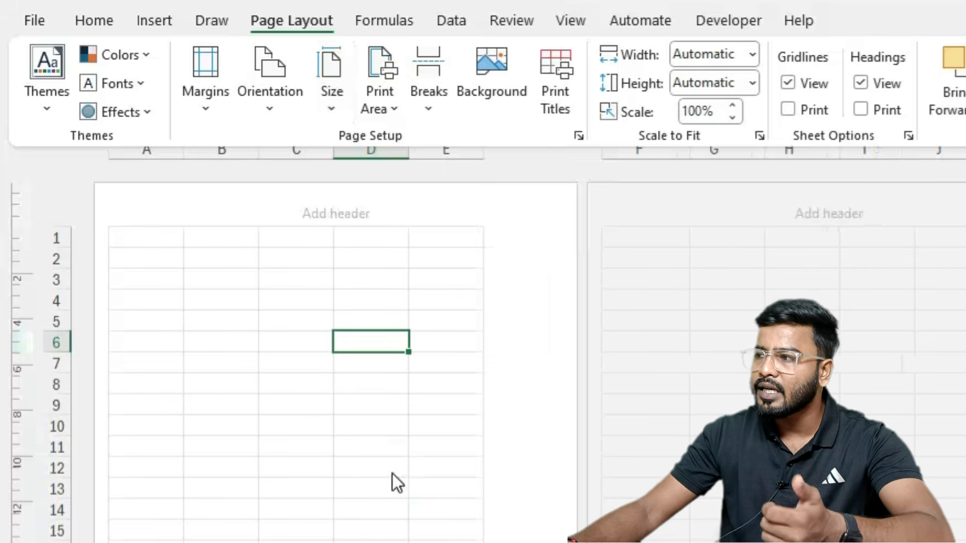
left_click(216, 115)
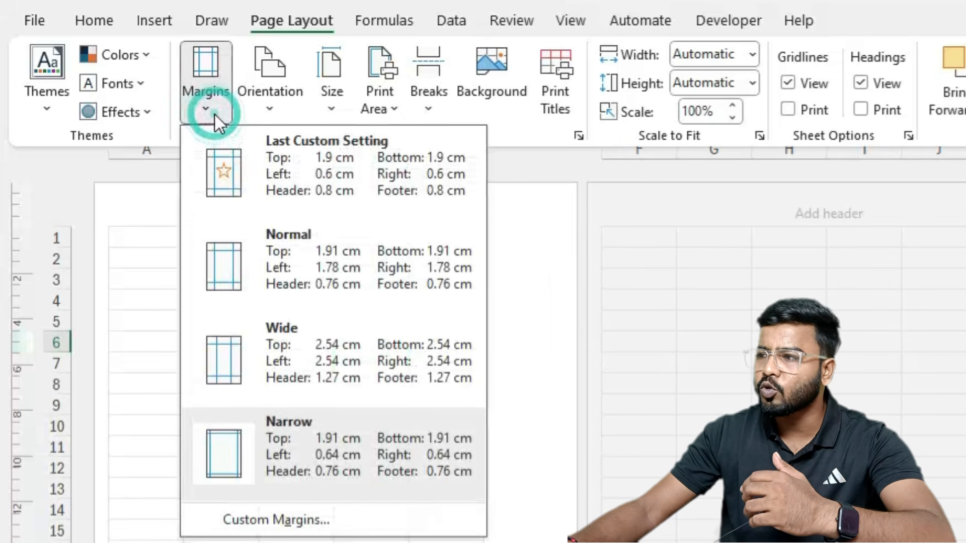
left_click(536, 378)
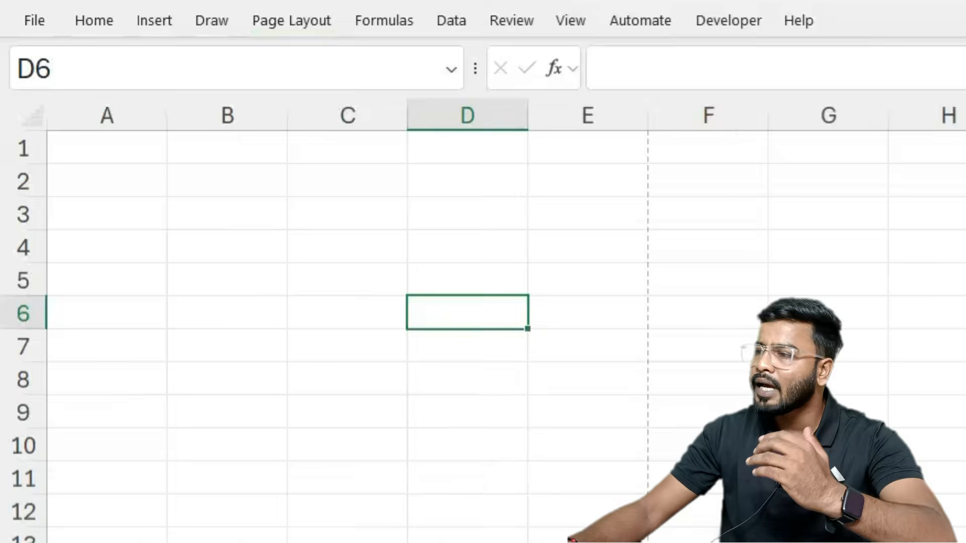
scroll(256, 380, "down", 1)
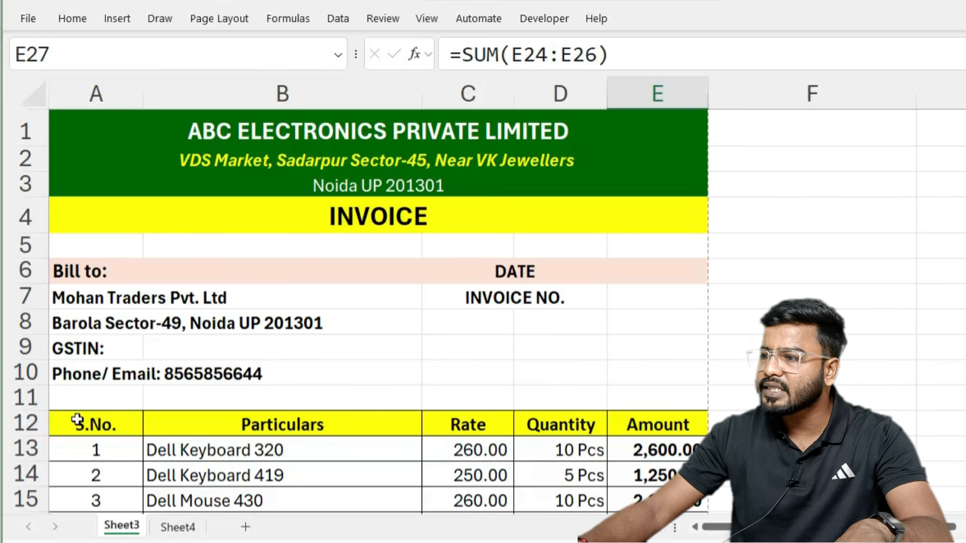
Step: Review the sample invoice's table headings and mark A1:E5 as header space
left_click(90, 425)
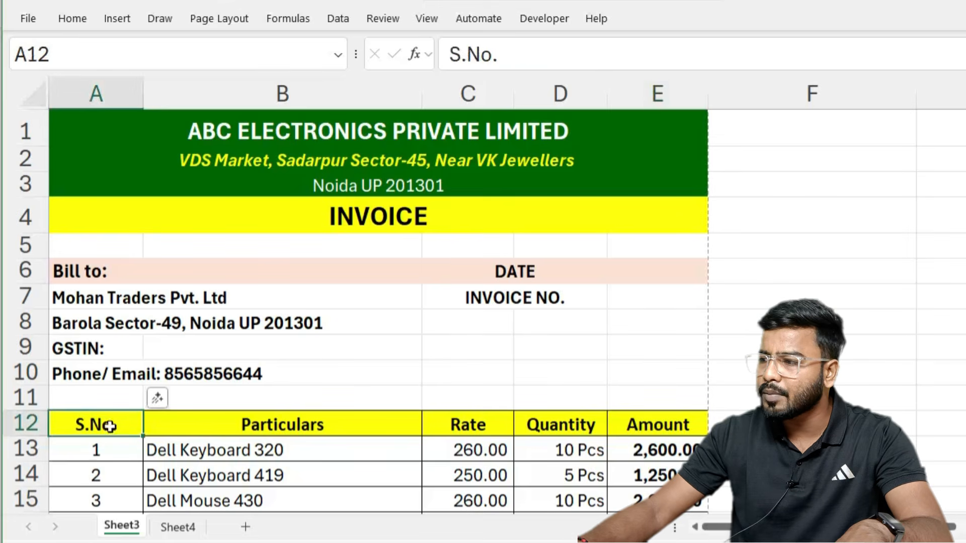
left_click(252, 428)
left_click(484, 426)
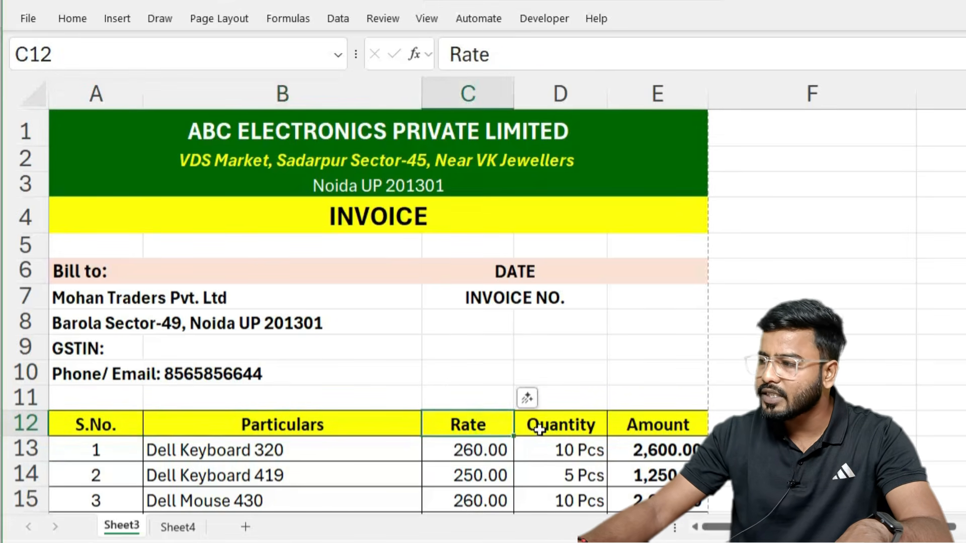
left_click(564, 426)
left_click(656, 429)
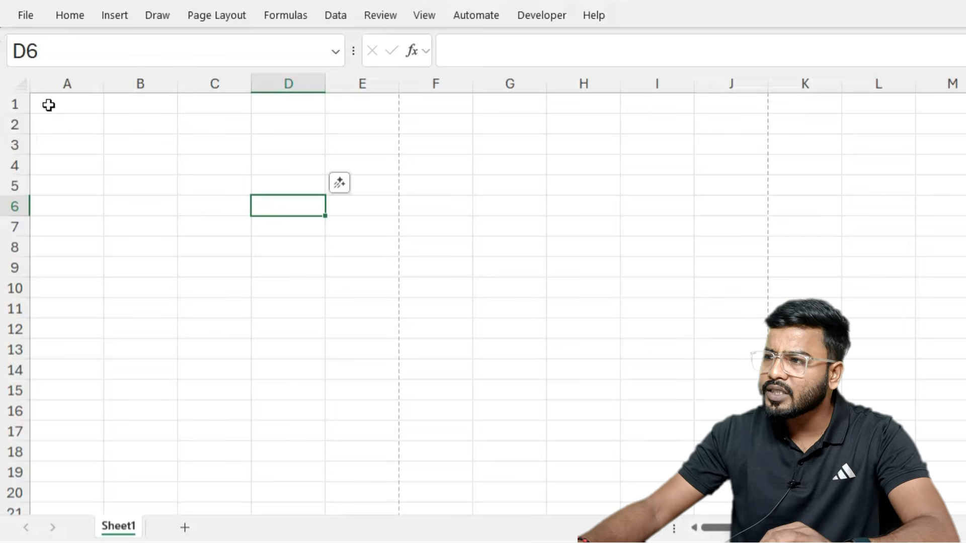
left_click_drag(49, 105, 347, 188)
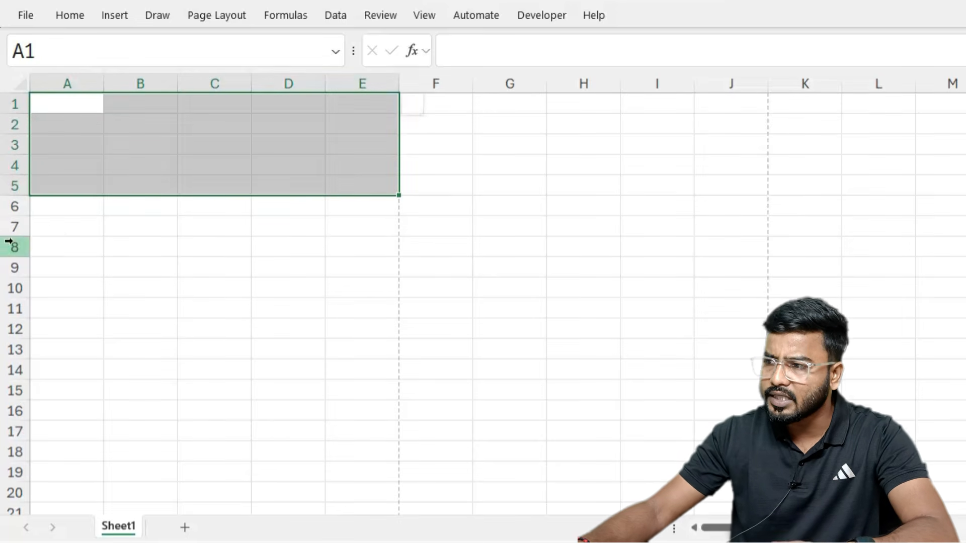
Step: Enter the headings S.no, Particulars, Rate, Quanity and Amount across A7:E7
left_click(54, 228)
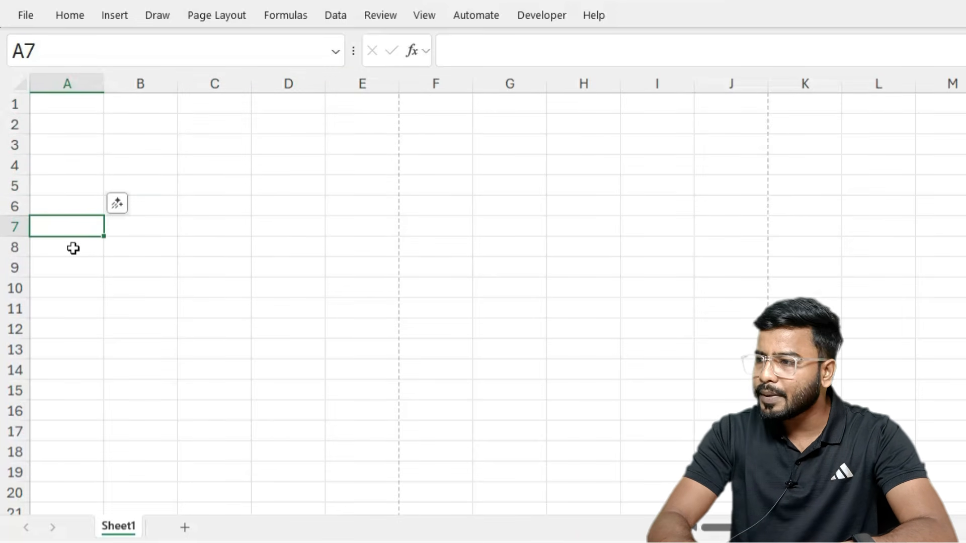
type("S.no")
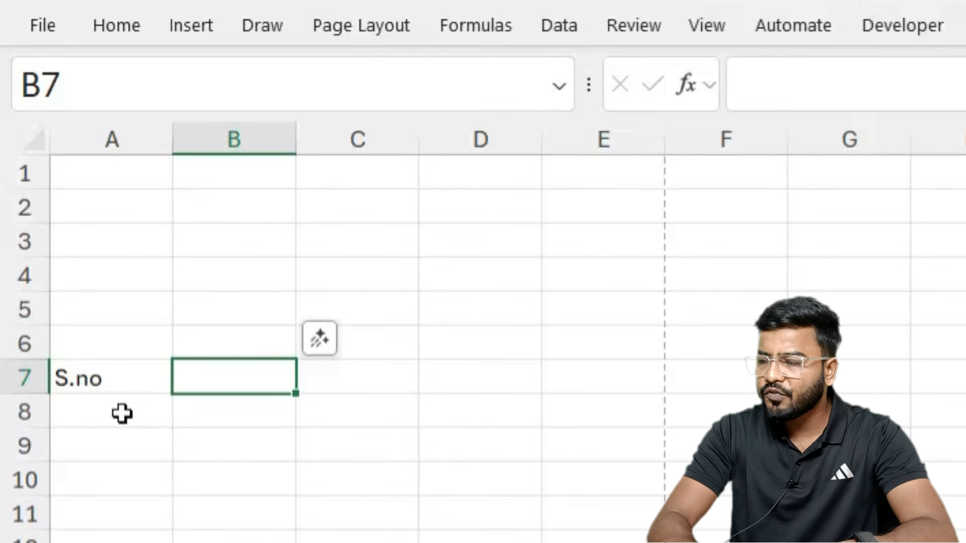
type("Particulart")
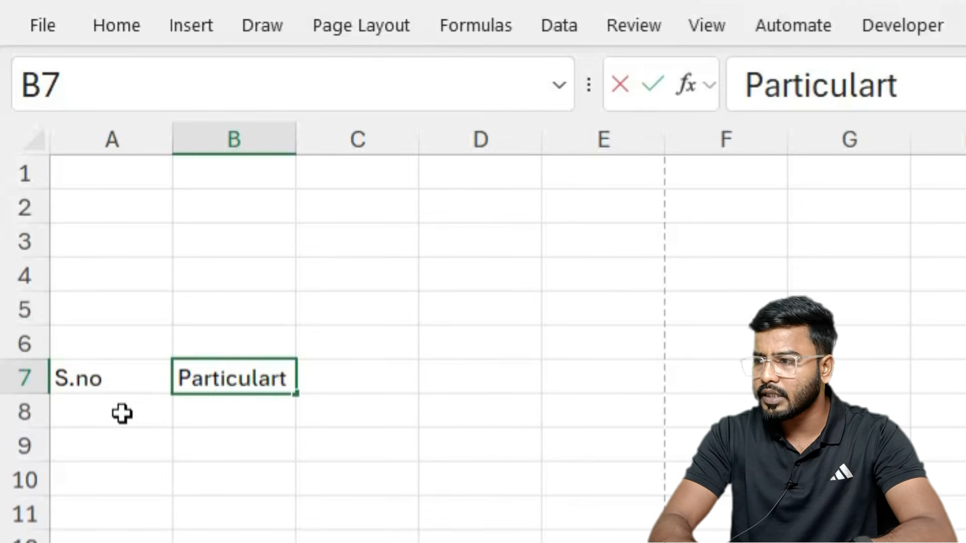
key("BackSpace")
type("s")
key("Tab")
type("Ra")
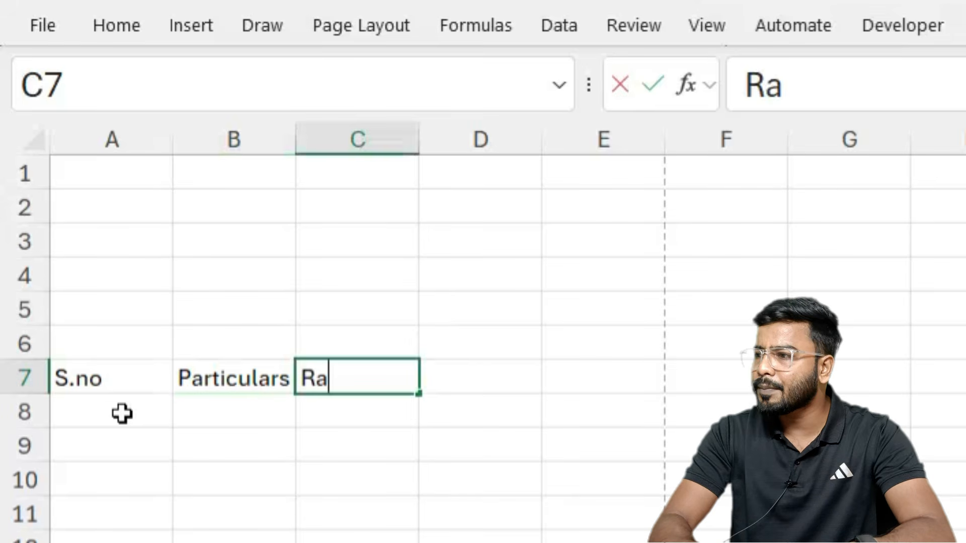
type("te")
key("Tab")
type("Q")
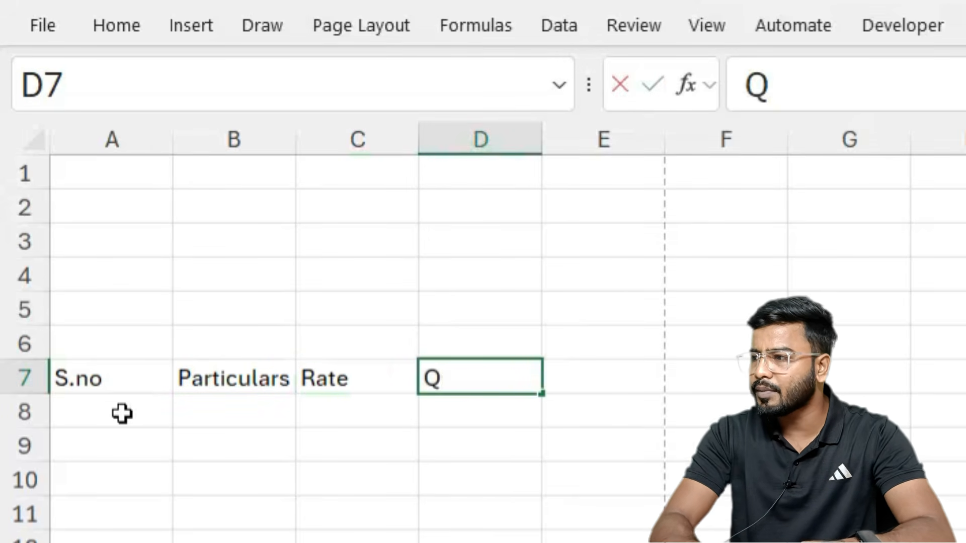
type("uanity")
key("Tab")
type("Amount")
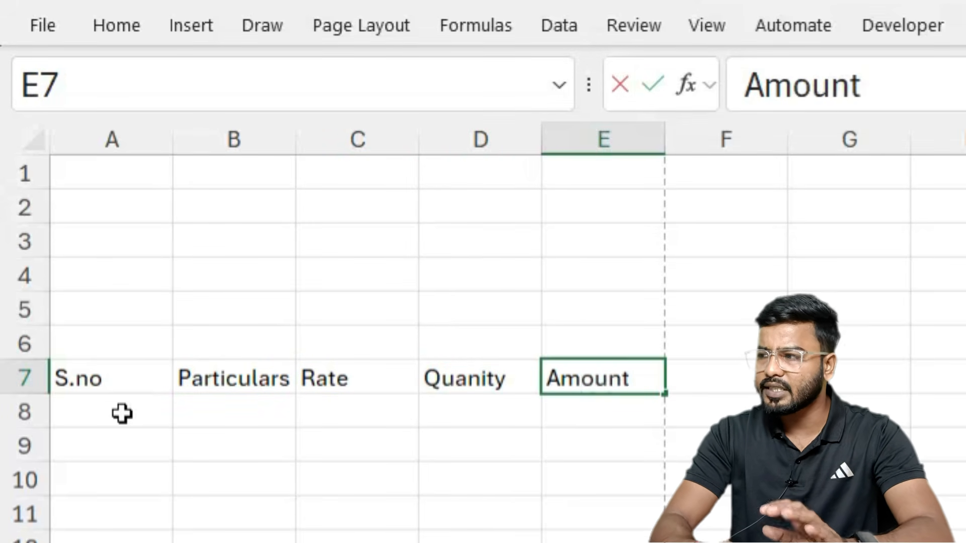
key("Return")
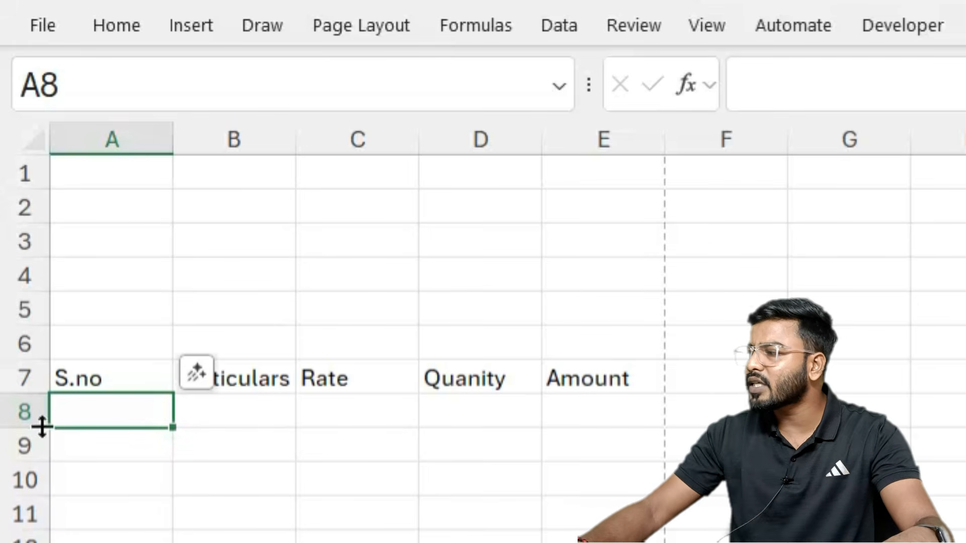
left_click(265, 523)
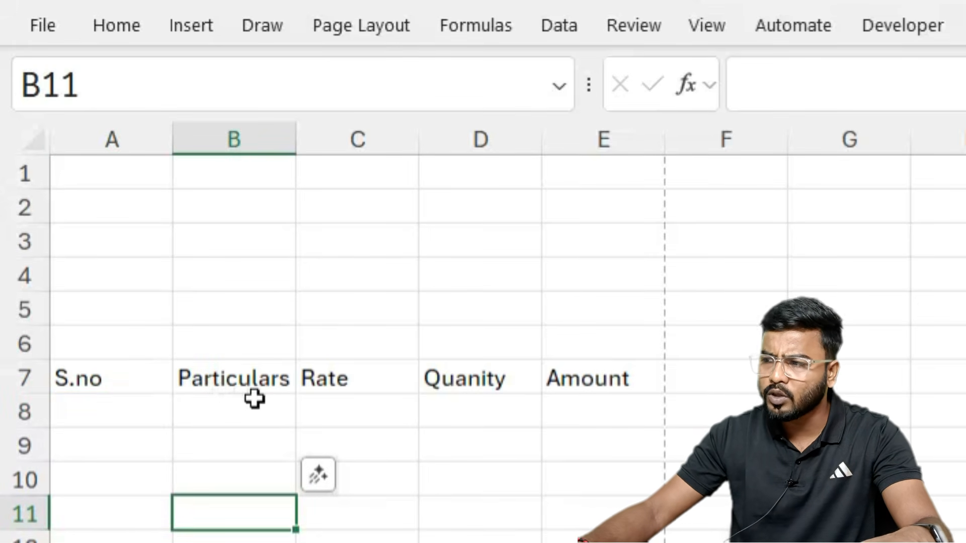
left_click(121, 29)
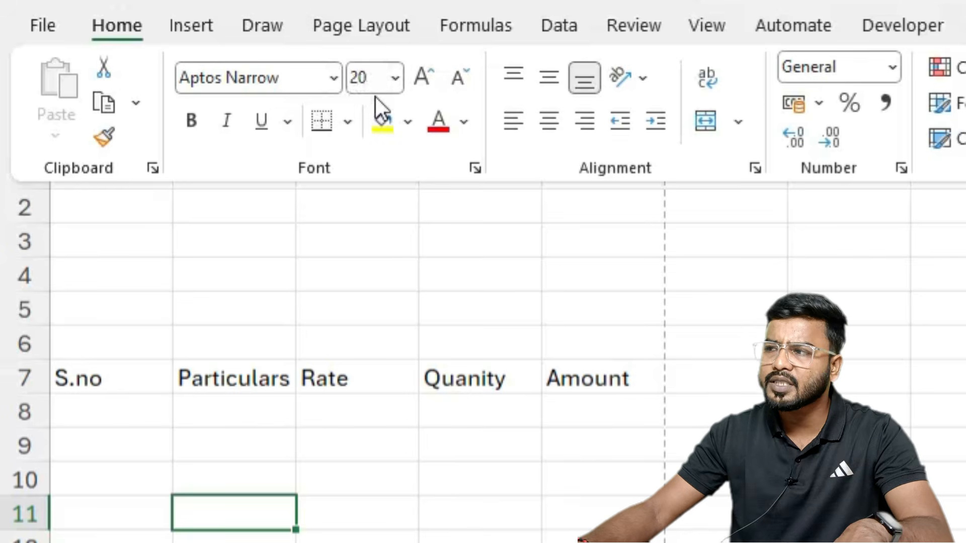
Step: Check the font size used in the finished sample invoice workbook
left_click(328, 542)
key("alt+Tab")
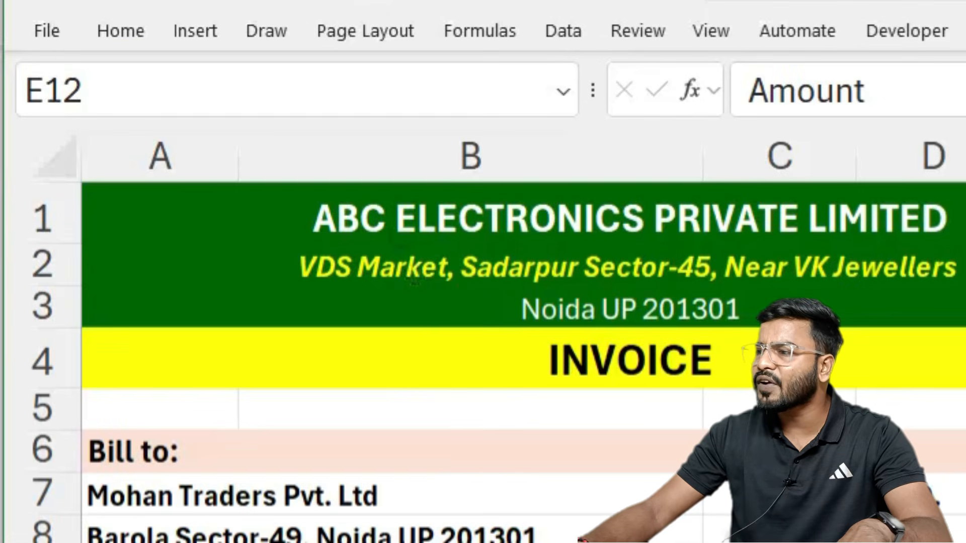
left_click(277, 533)
left_click(128, 34)
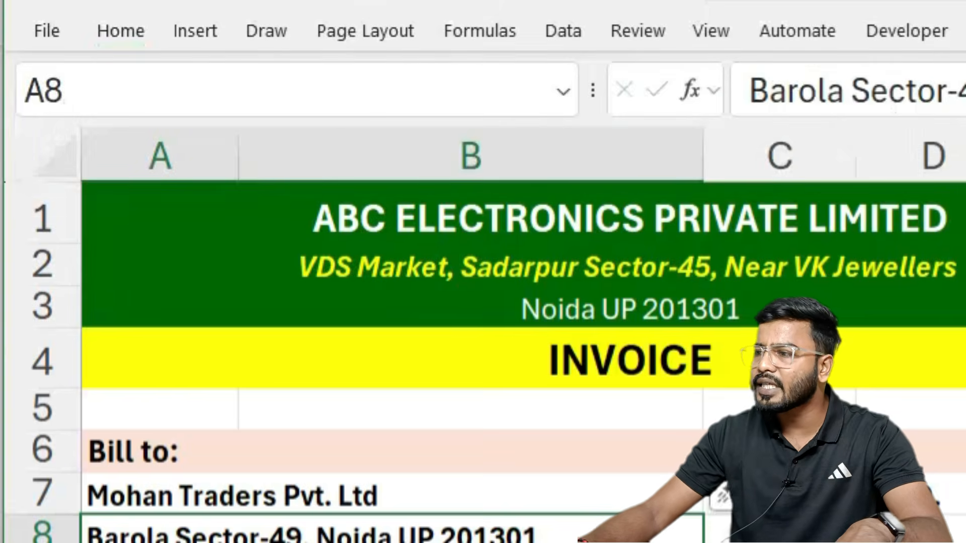
key("alt+Tab")
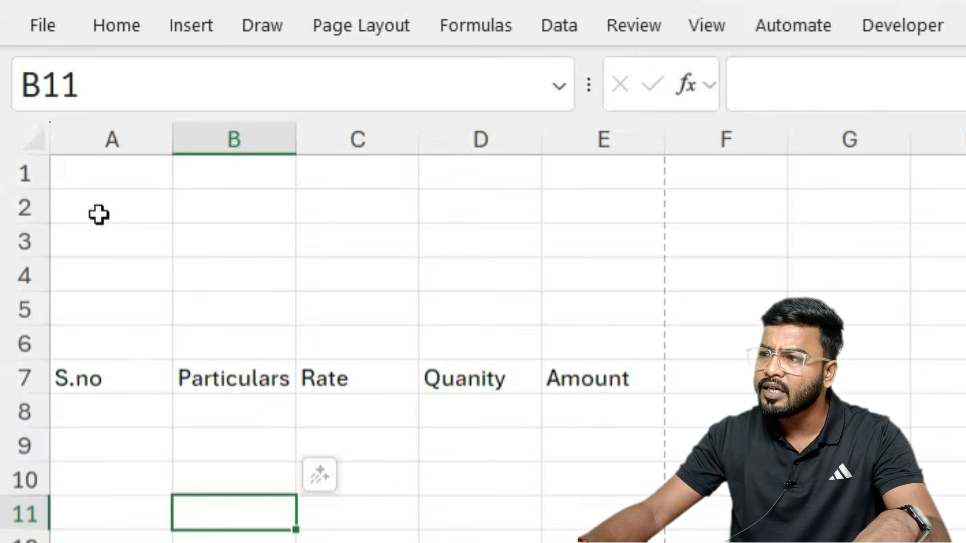
Step: Set the whole worksheet to font size 15, then adjust row 1 height and narrow column A
left_click(23, 171)
key("ctrl+a")
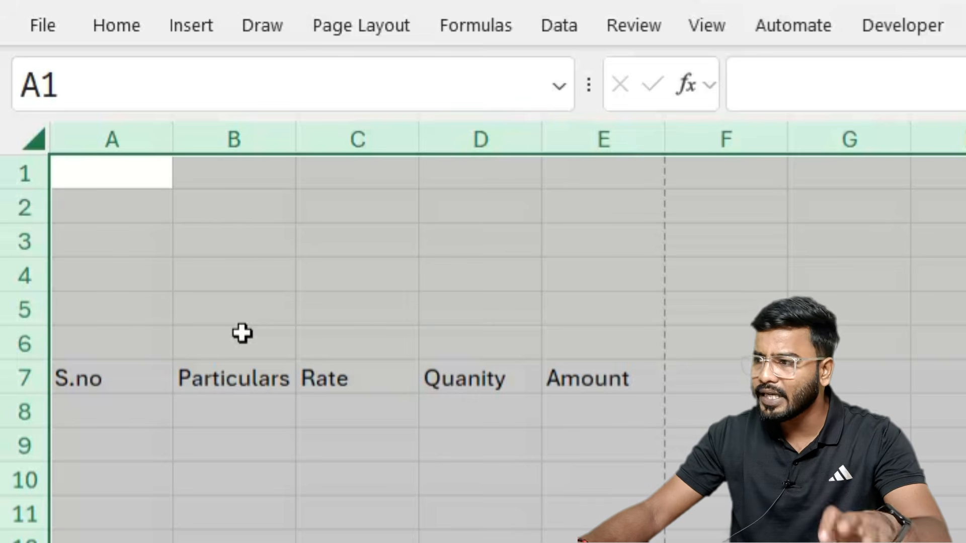
left_click(107, 36)
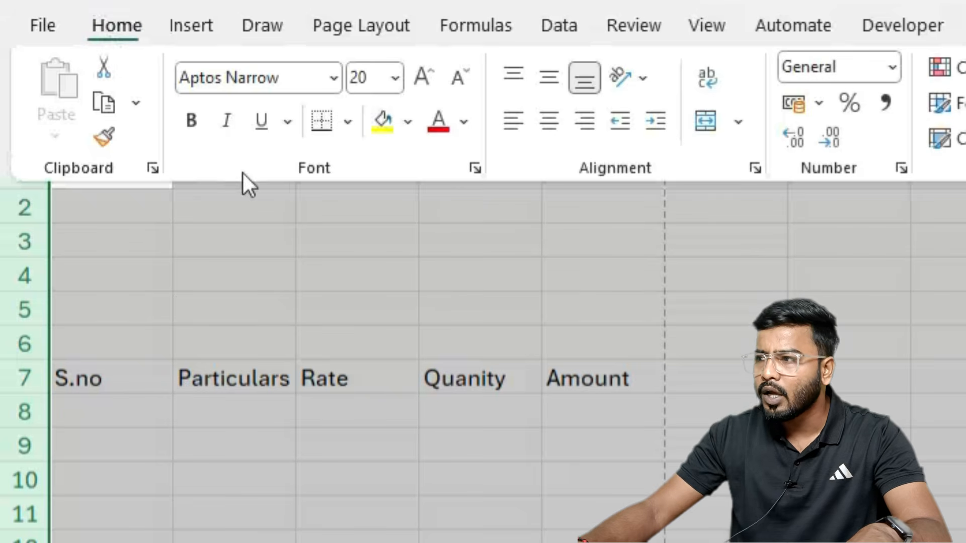
left_click(380, 78)
type("15")
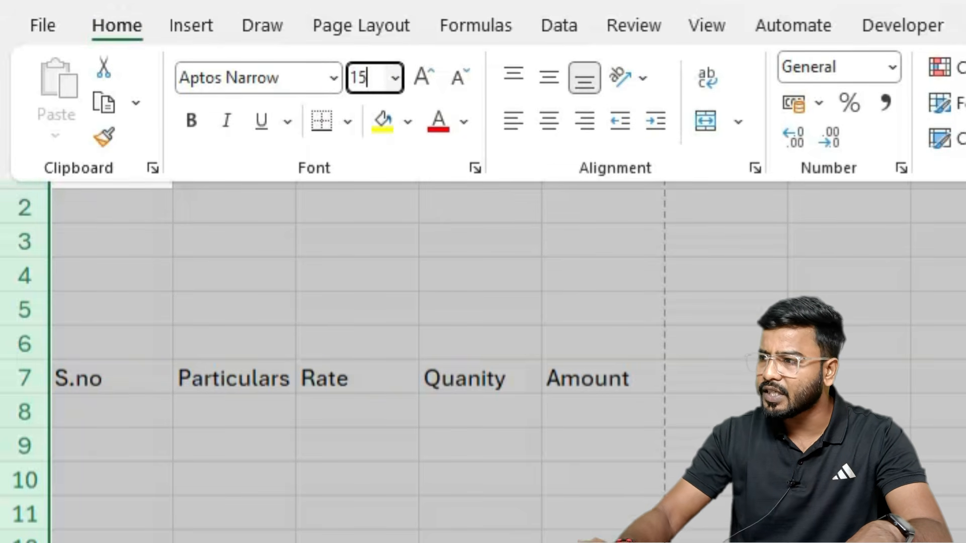
key("Return")
left_click(248, 478)
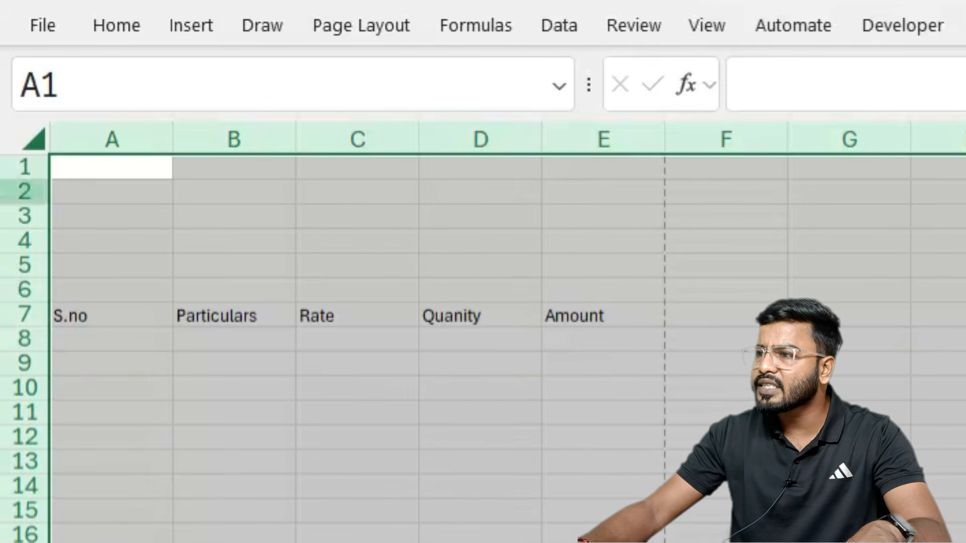
left_click_drag(15, 182, 21, 190)
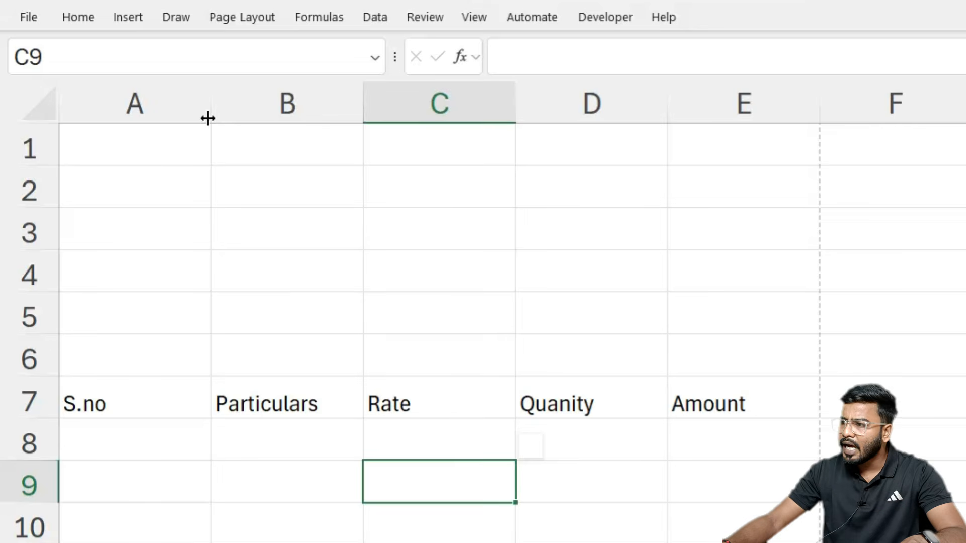
left_click_drag(207, 119, 142, 141)
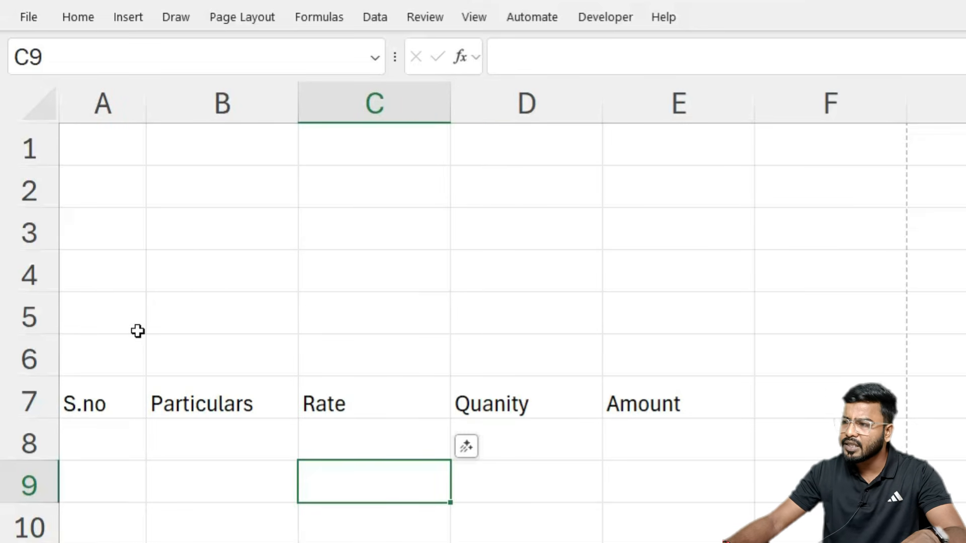
Step: Widen column B for Particulars and narrow columns C, D and E
left_click_drag(304, 119, 455, 178)
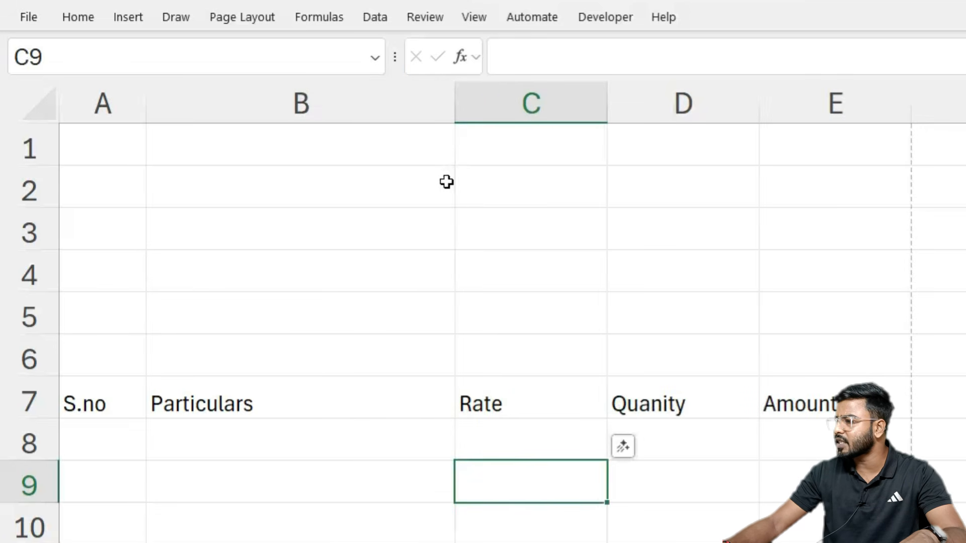
left_click_drag(455, 106, 487, 124)
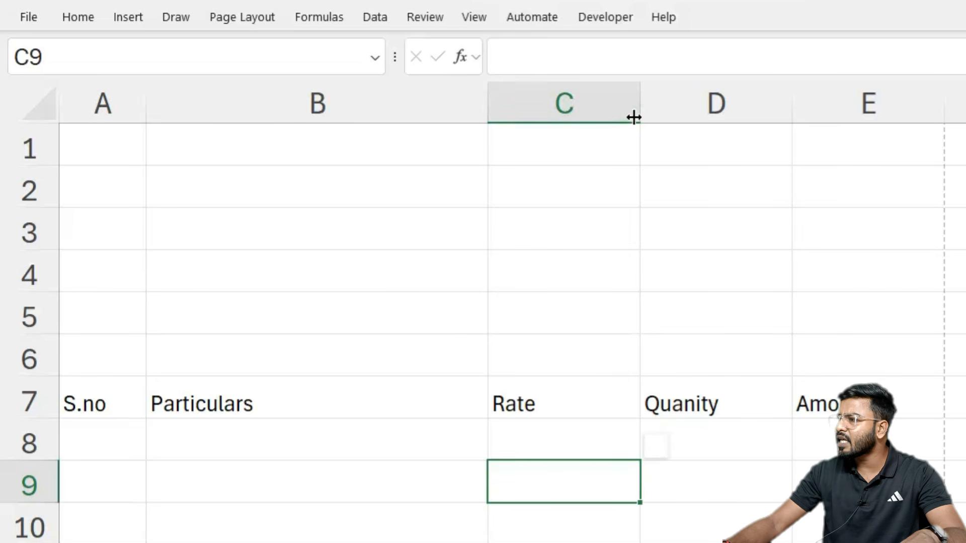
left_click_drag(634, 118, 626, 121)
left_click_drag(776, 110, 758, 110)
left_click_drag(911, 113, 901, 118)
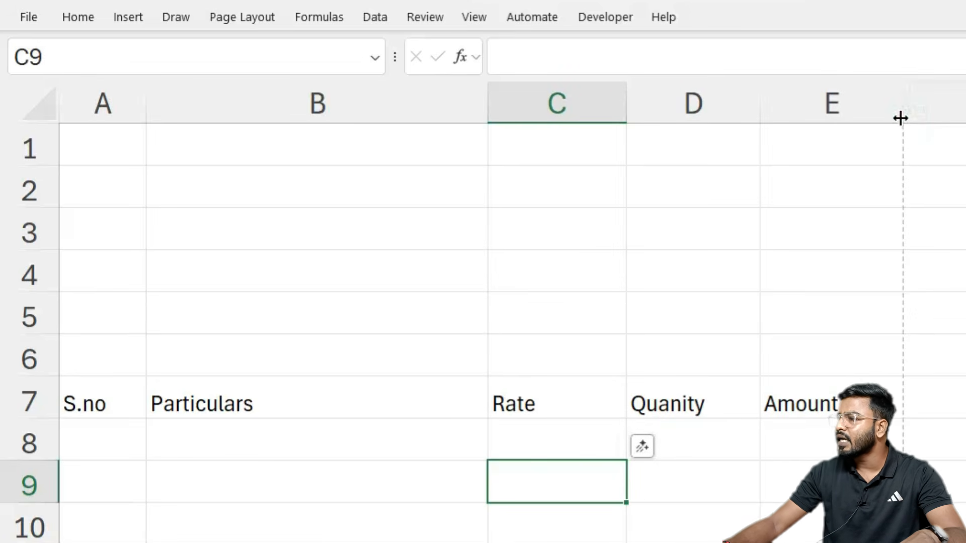
Step: Select the row 7 headings S.no through Amount, then cells across row 1
left_click(225, 276)
left_click_drag(81, 403, 804, 401)
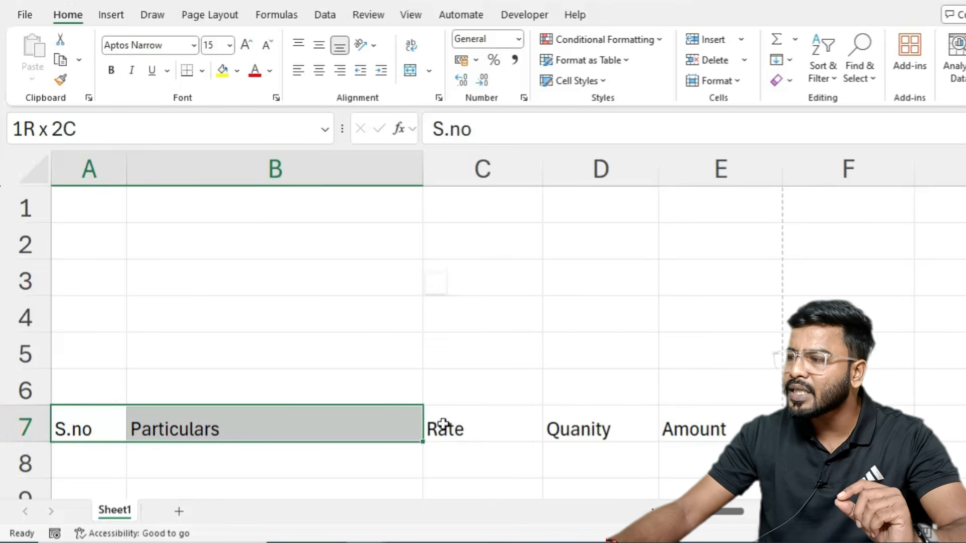
left_click_drag(697, 427, 697, 428)
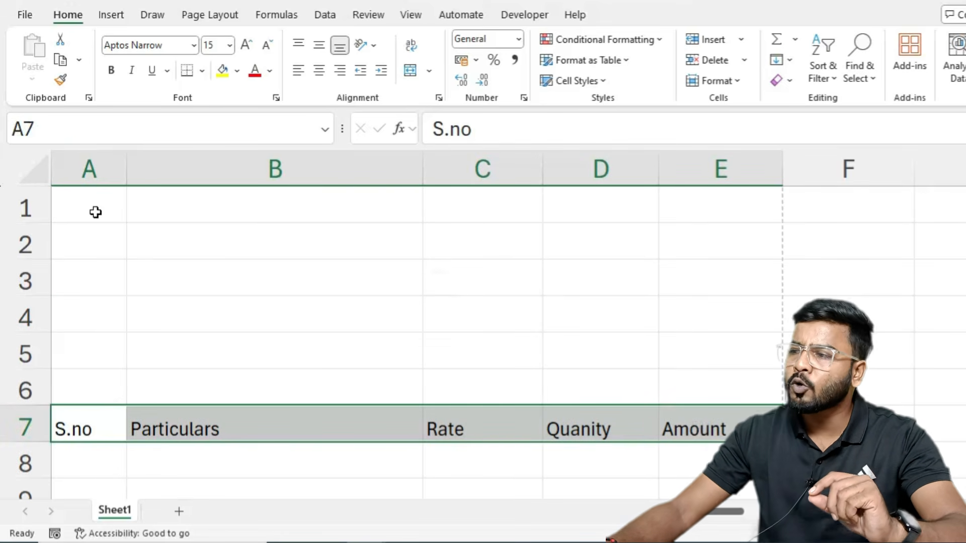
left_click_drag(95, 211, 662, 200)
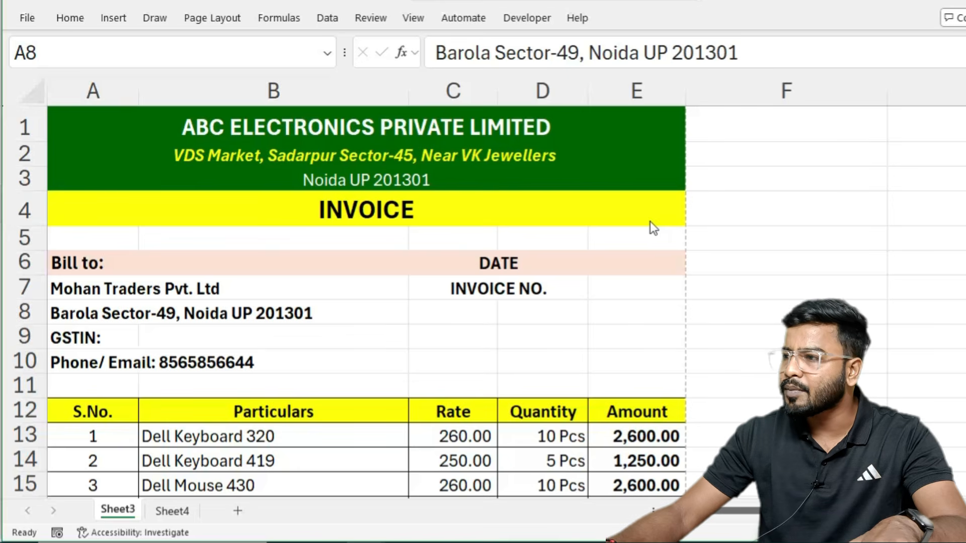
Step: Compare with the sample invoice's header block A1:E4 and its row 12 headings
left_click_drag(180, 129, 334, 209)
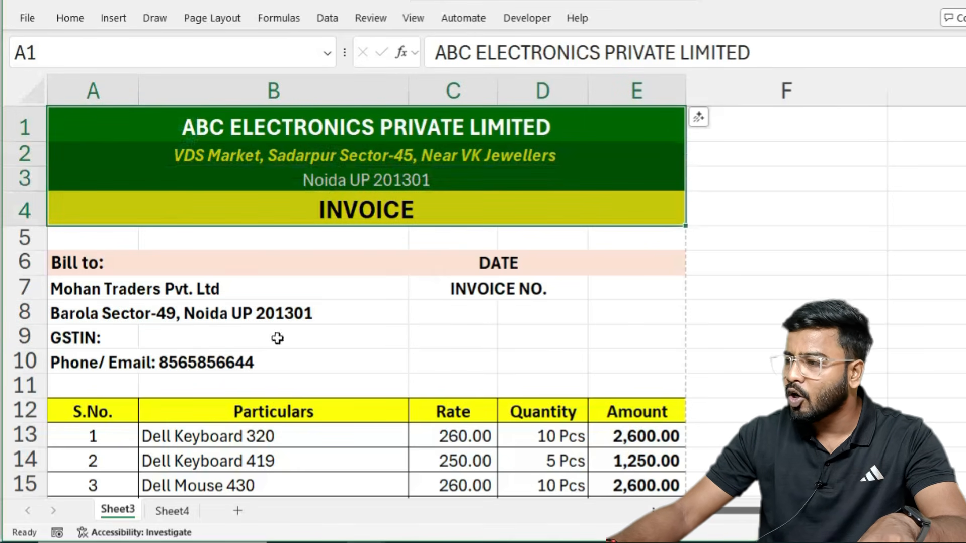
left_click(78, 410)
left_click(276, 416)
left_click(453, 415)
left_click(543, 415)
left_click(622, 416)
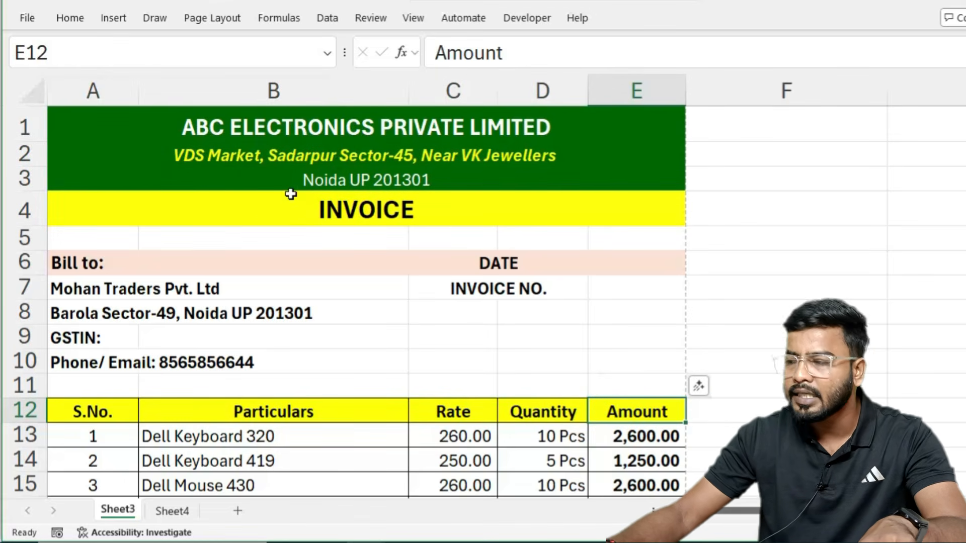
Step: Back on Sheet1, widen column A to 4.57 and column B to 20.50
left_click_drag(79, 425, 668, 414)
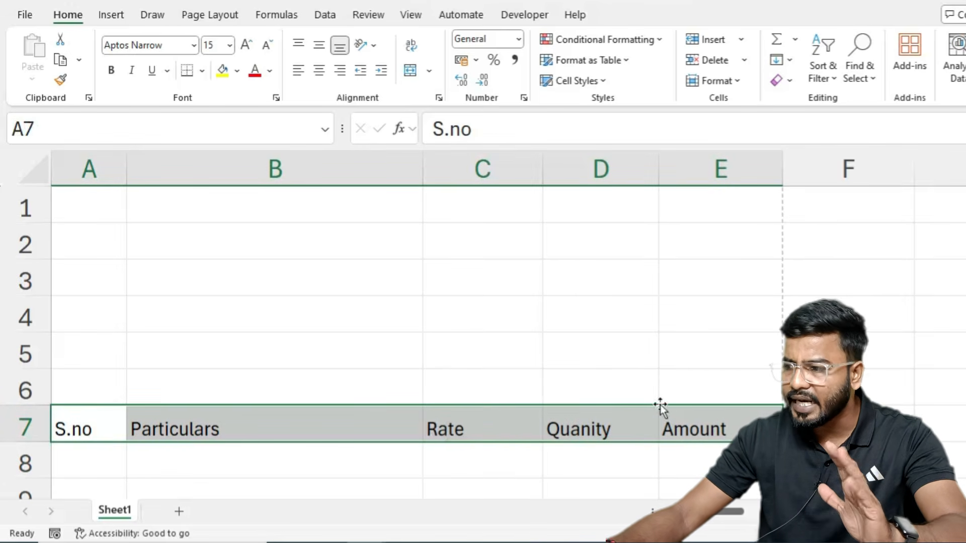
left_click(70, 408)
left_click_drag(126, 168, 130, 174)
left_click_drag(424, 175, 436, 181)
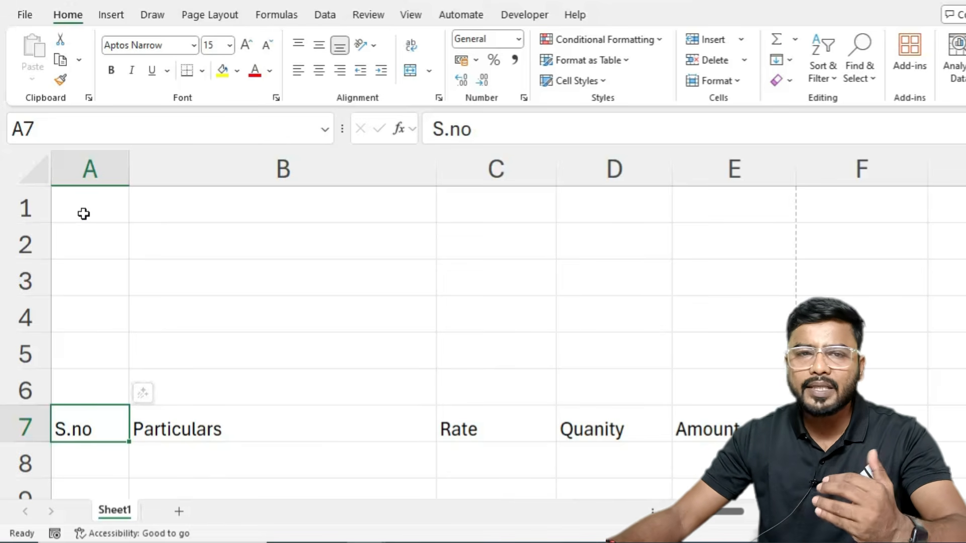
Step: Merge and centre A1:E1 and enter the title ABC ELECTRONICS PRIVATE LIMITED
left_click_drag(83, 214, 725, 202)
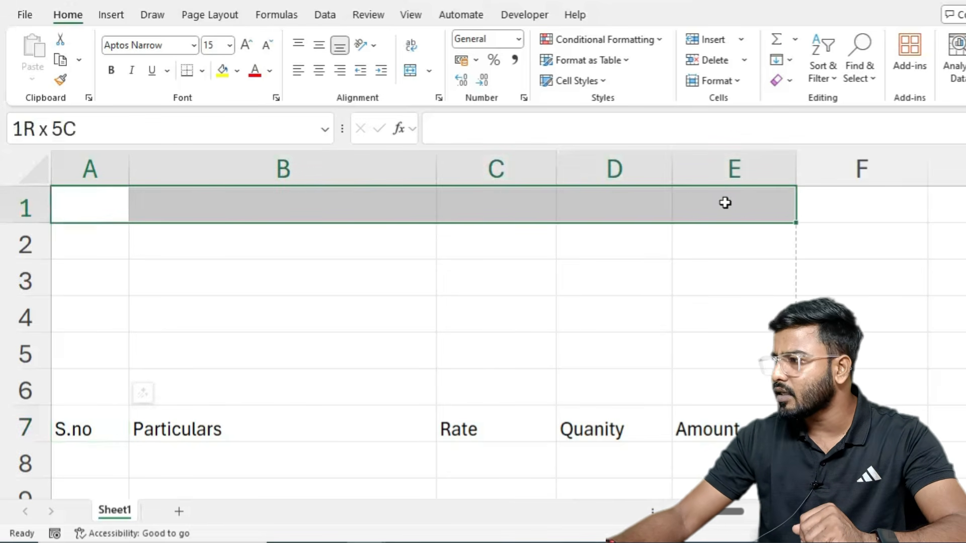
left_click(410, 70)
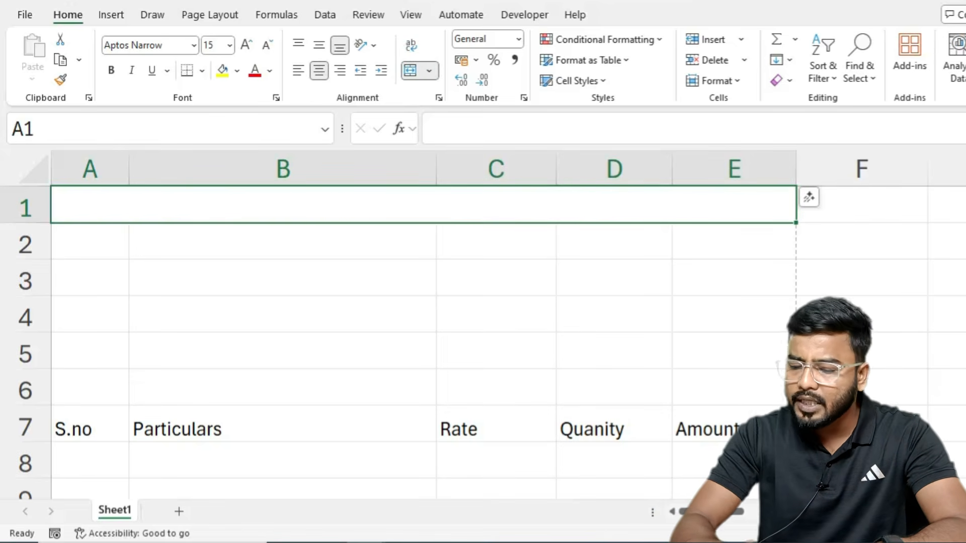
type("ABC")
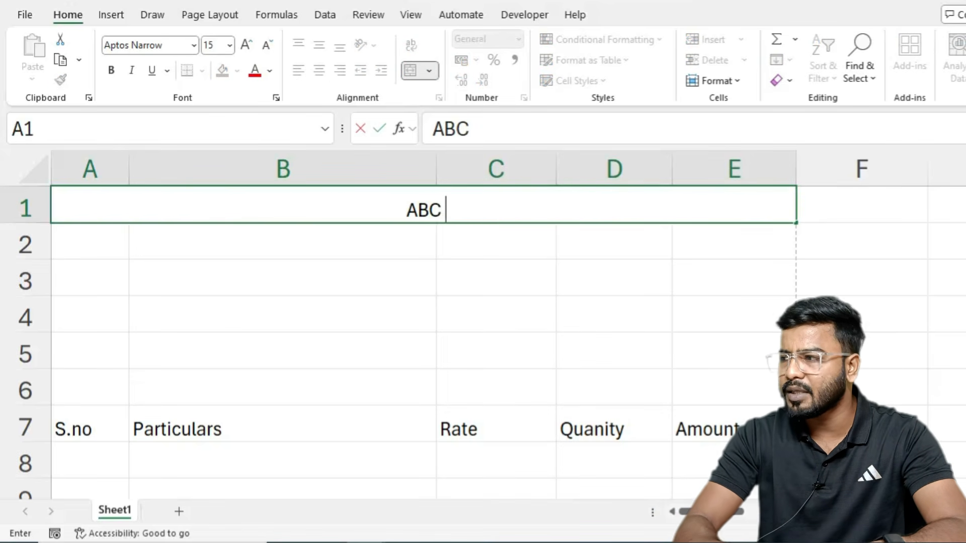
type(" ELECTRONIC")
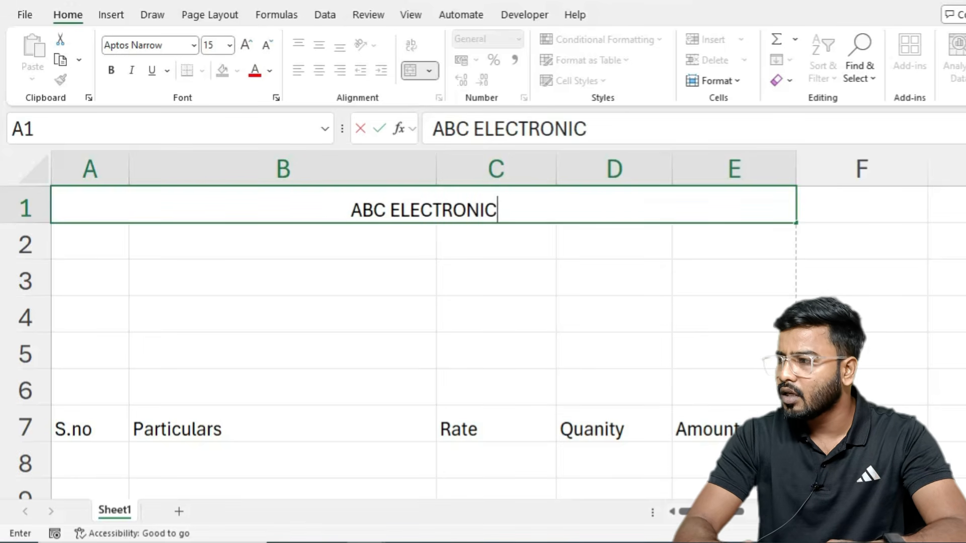
type("S PRIVATE")
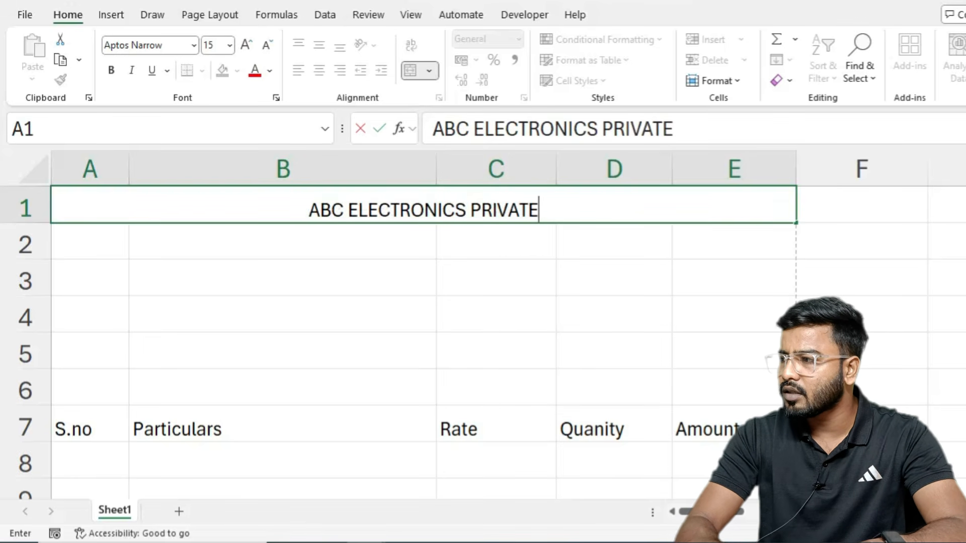
type(" LIMITED")
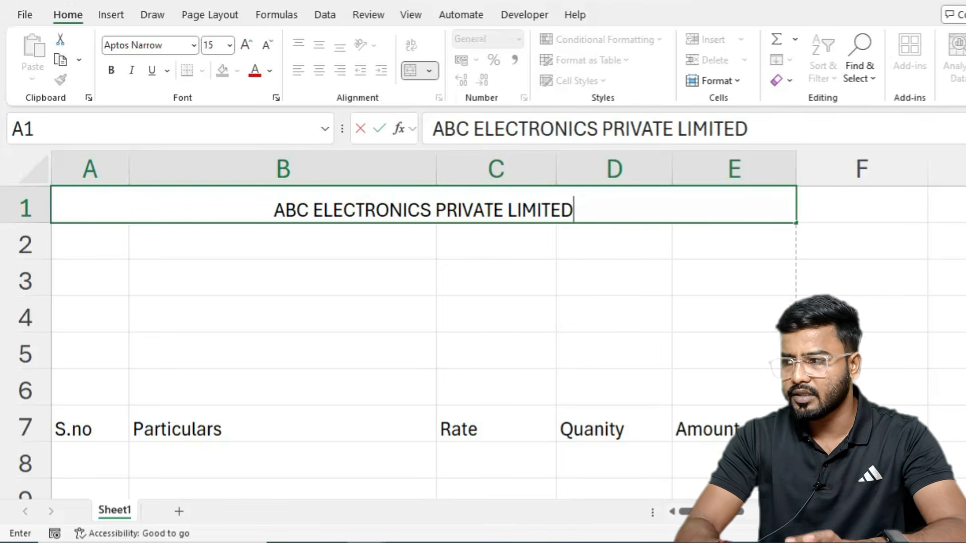
key("Return")
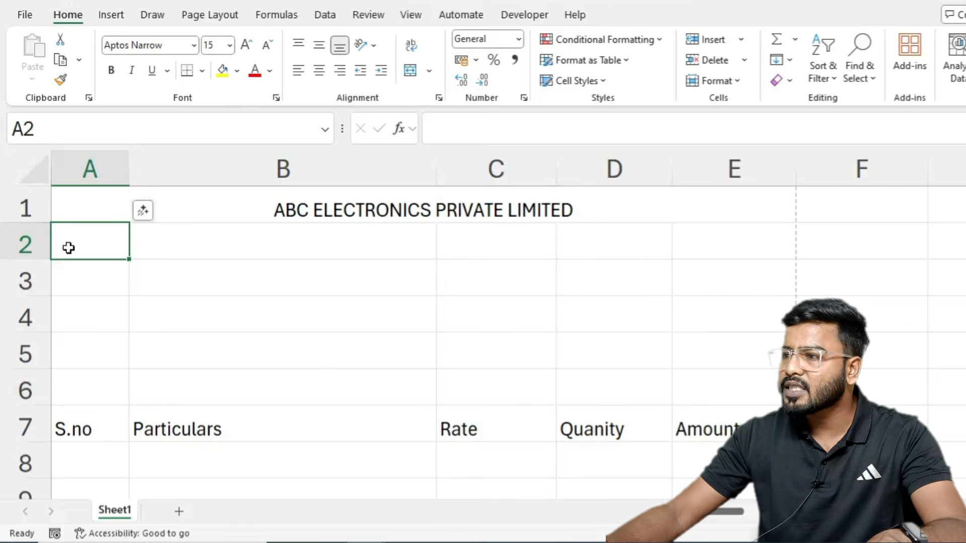
Step: Merge A2:E2 and enter the shop's street address line
left_click_drag(68, 247, 730, 242)
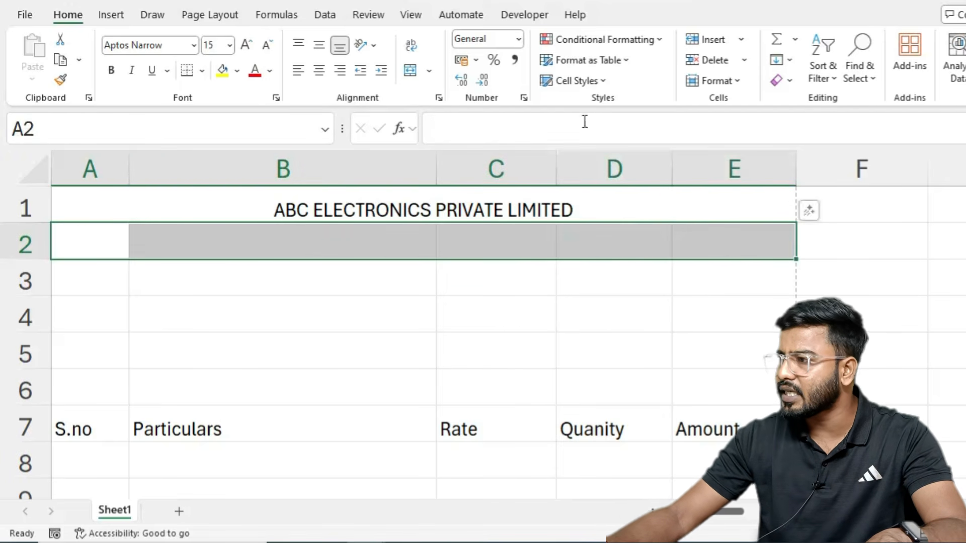
left_click(410, 70)
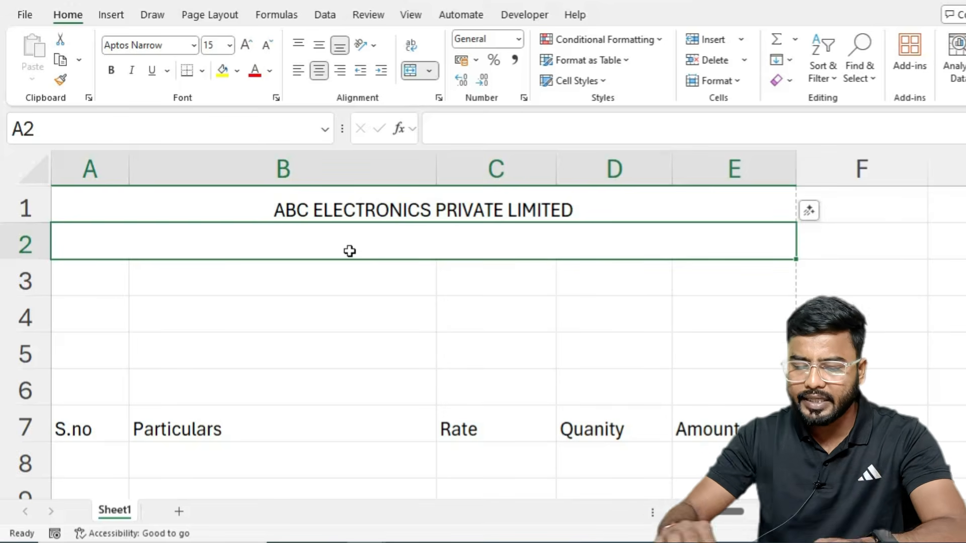
type("m")
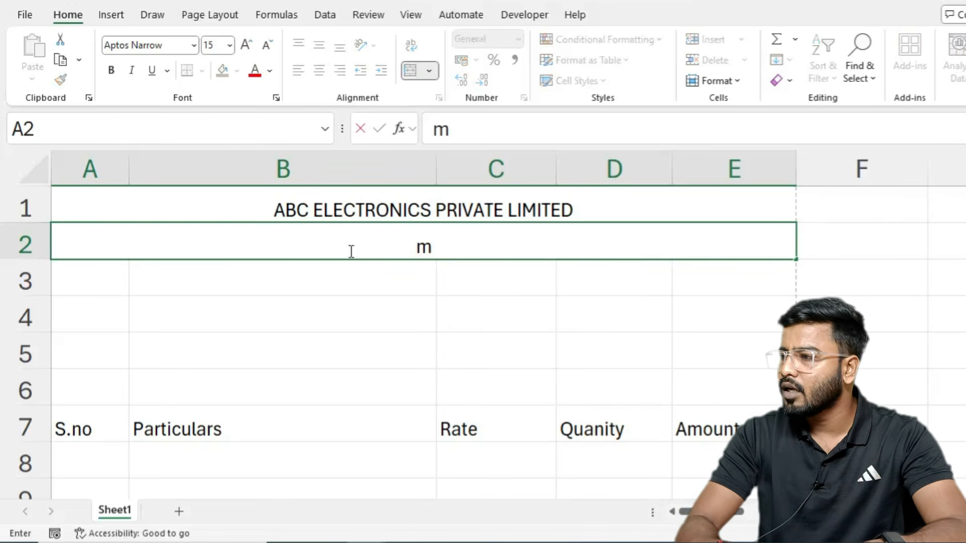
key("BackSpace")
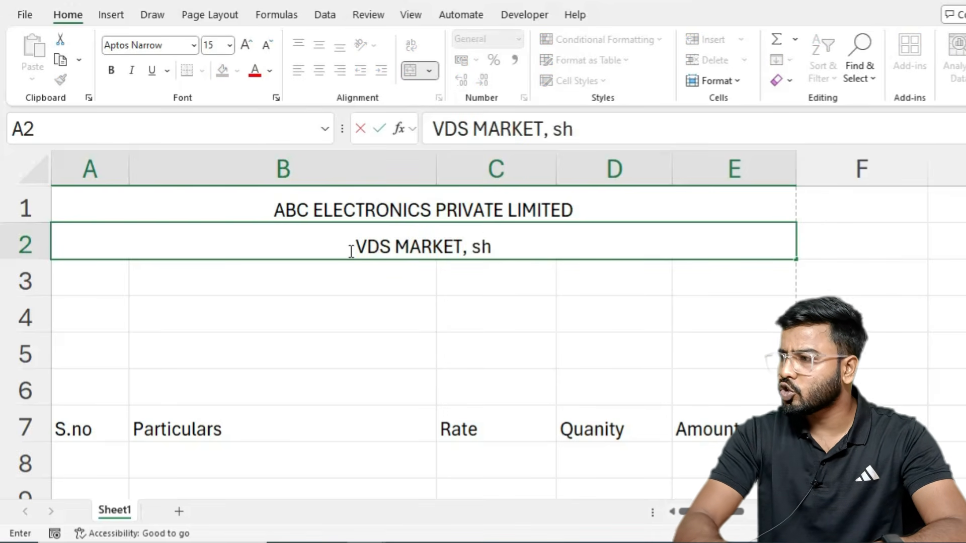
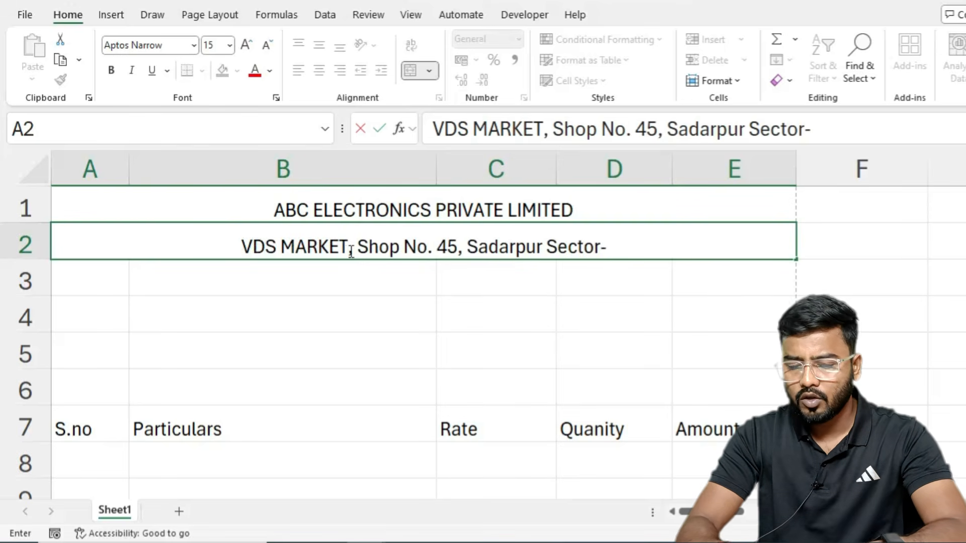
key("Return")
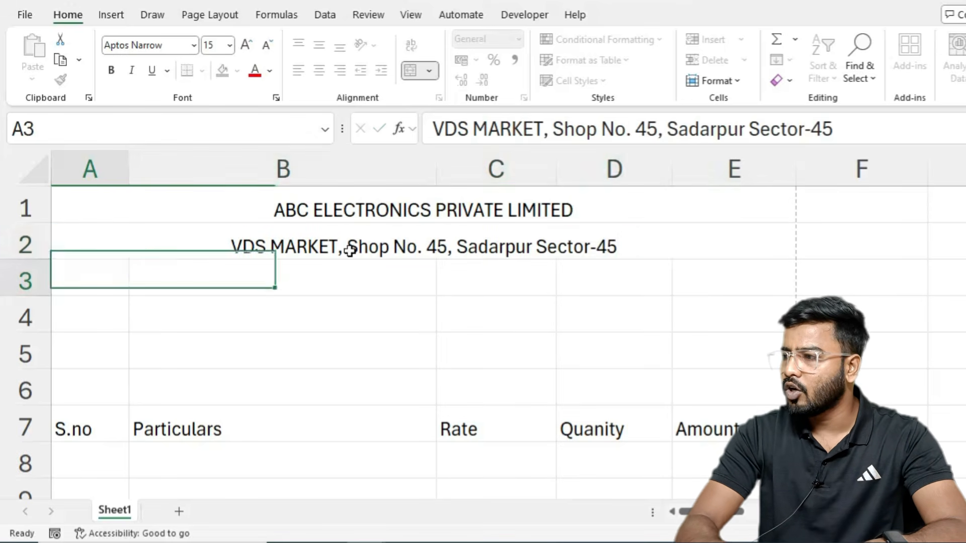
Step: Merge A3:E3 and enter the city, state and PIN code line beneath it
left_click_drag(76, 278, 754, 279)
left_click(408, 72)
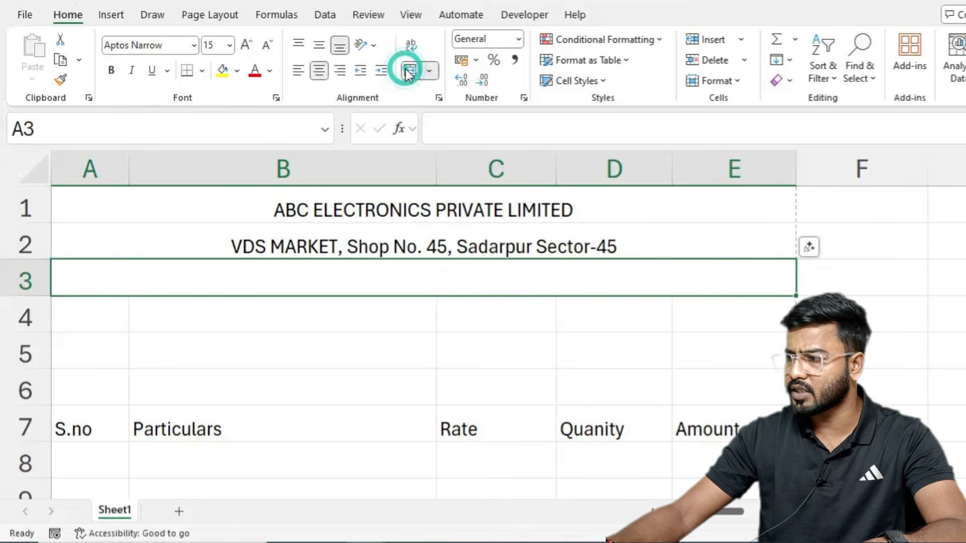
type("Noida uP")
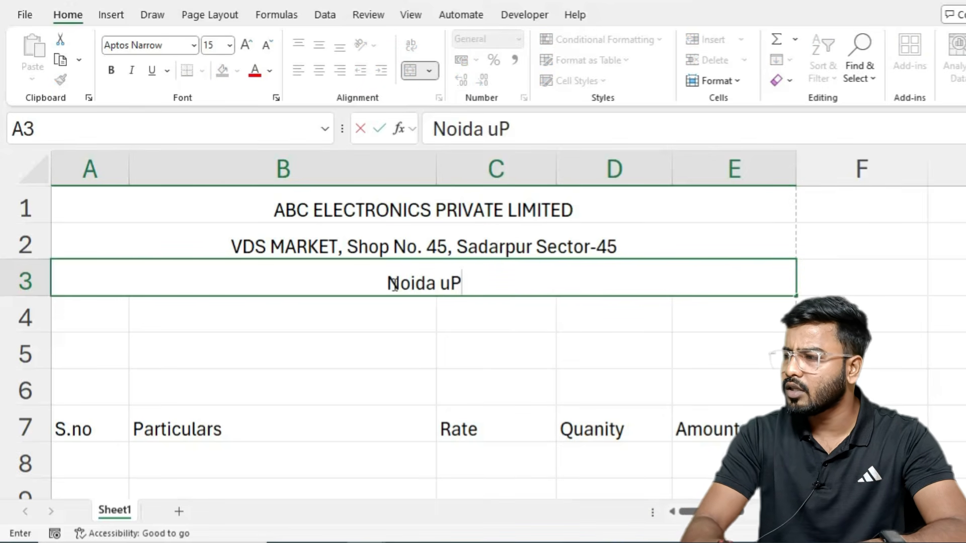
key("BackSpace")
key("BackSpace")
type("UP")
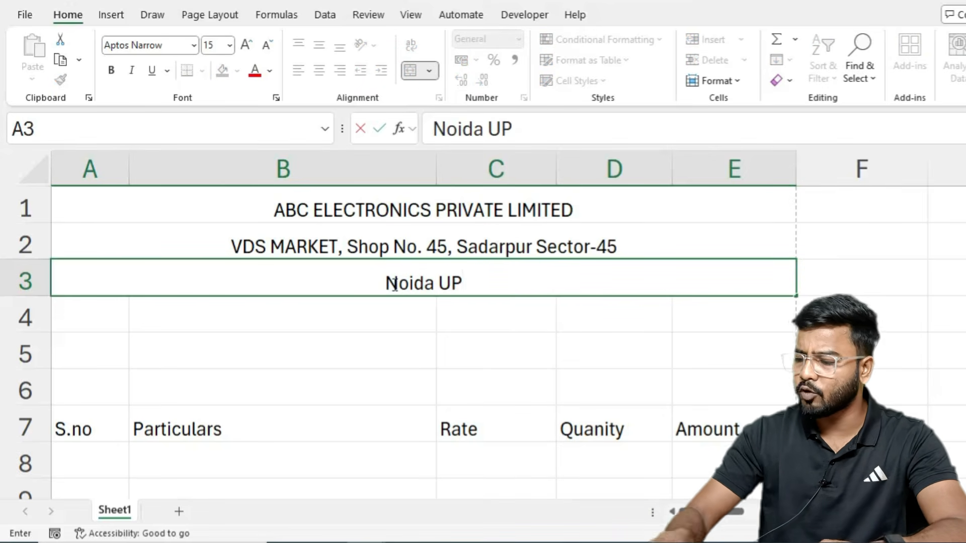
type(" 201301")
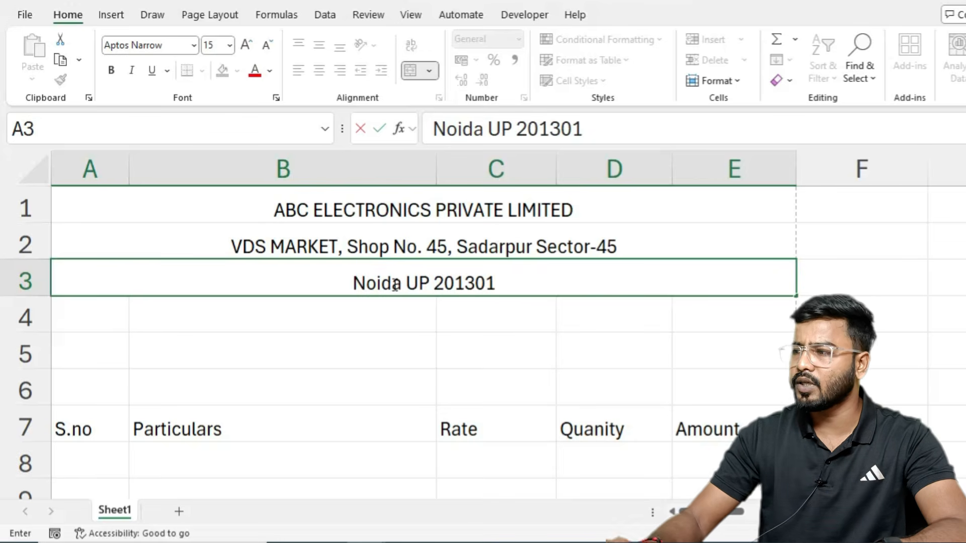
key("Return")
Step: Format the row 1 company title at size 18, bold white on a dark green fill
left_click(312, 213)
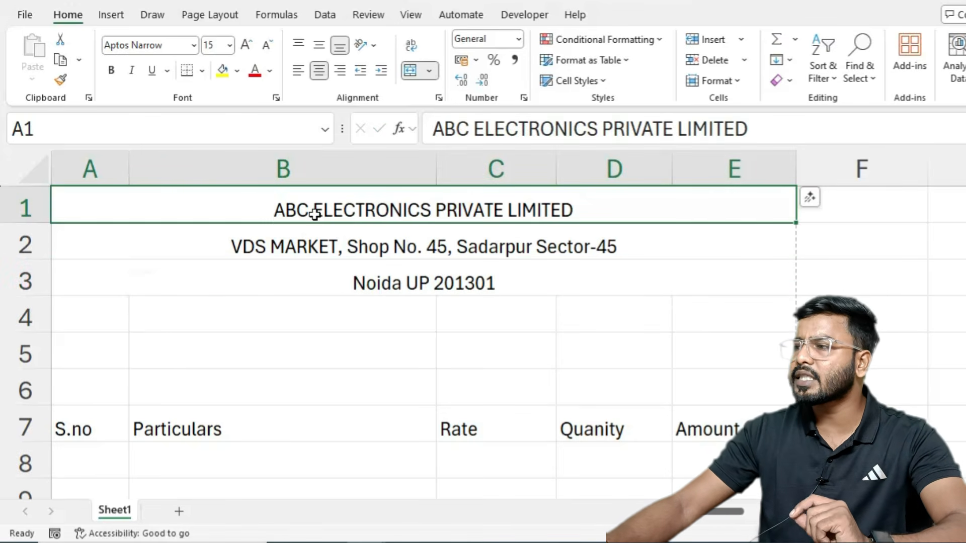
left_click(246, 45)
left_click(246, 46)
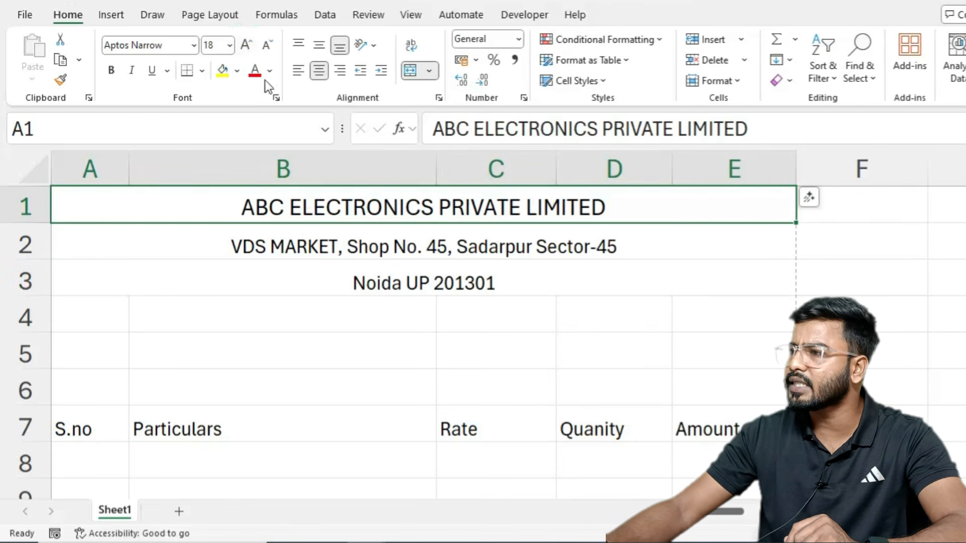
left_click(236, 74)
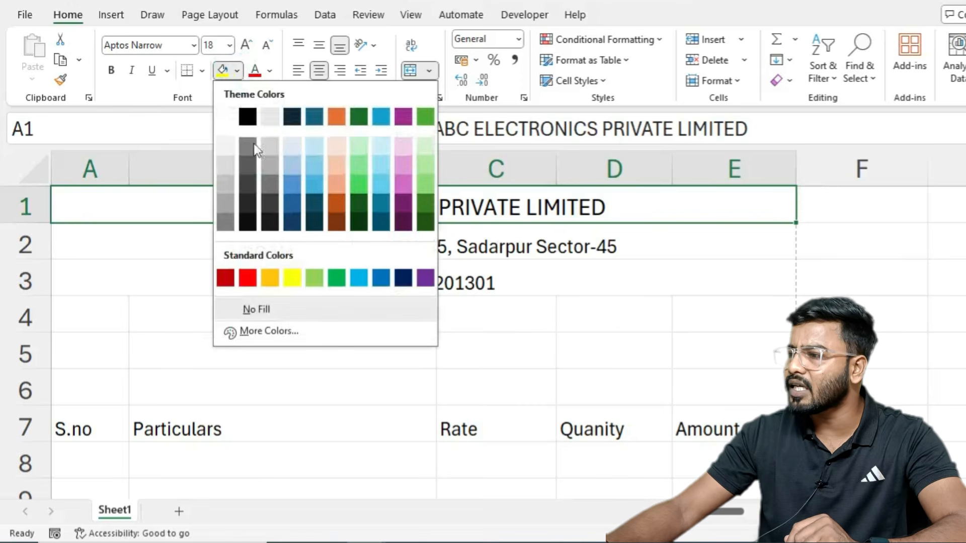
left_click(271, 331)
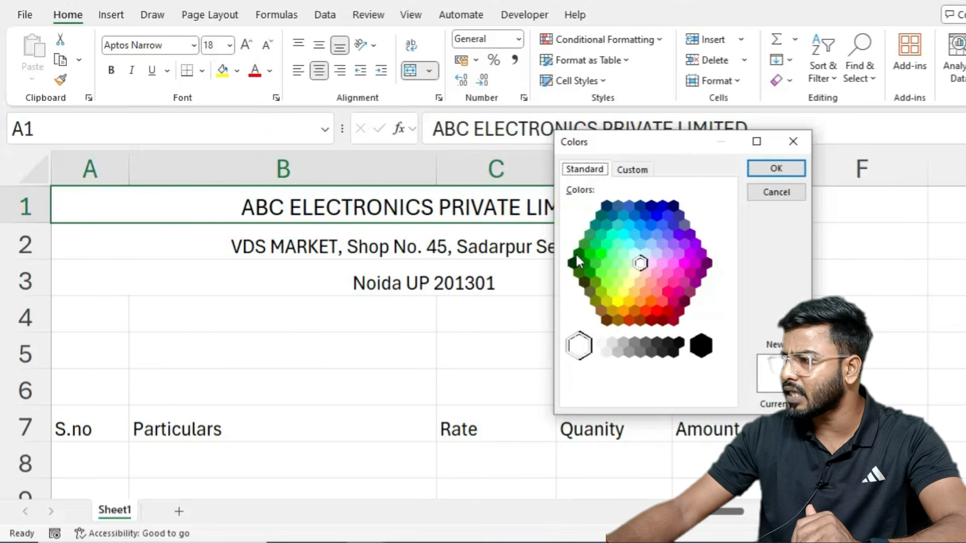
left_click(576, 262)
left_click(776, 169)
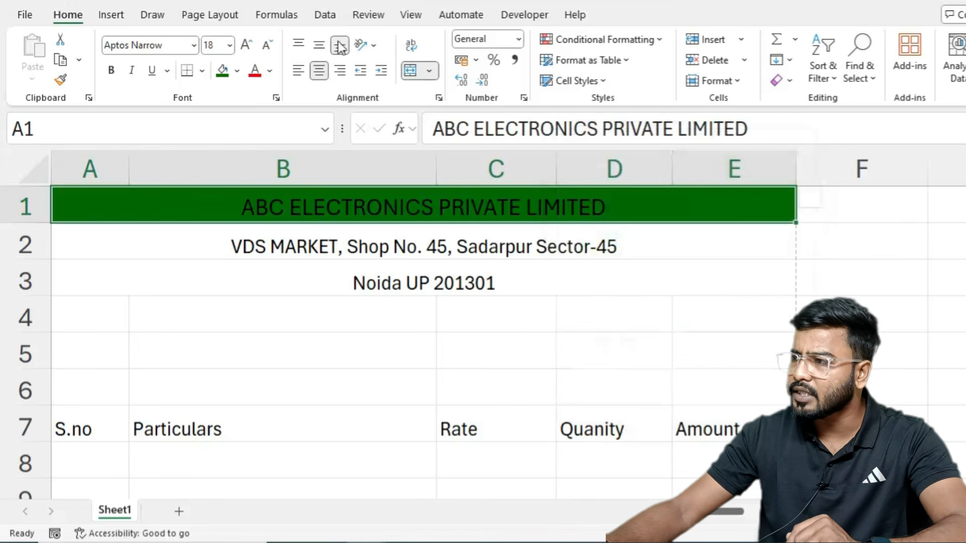
left_click(271, 71)
left_click(272, 138)
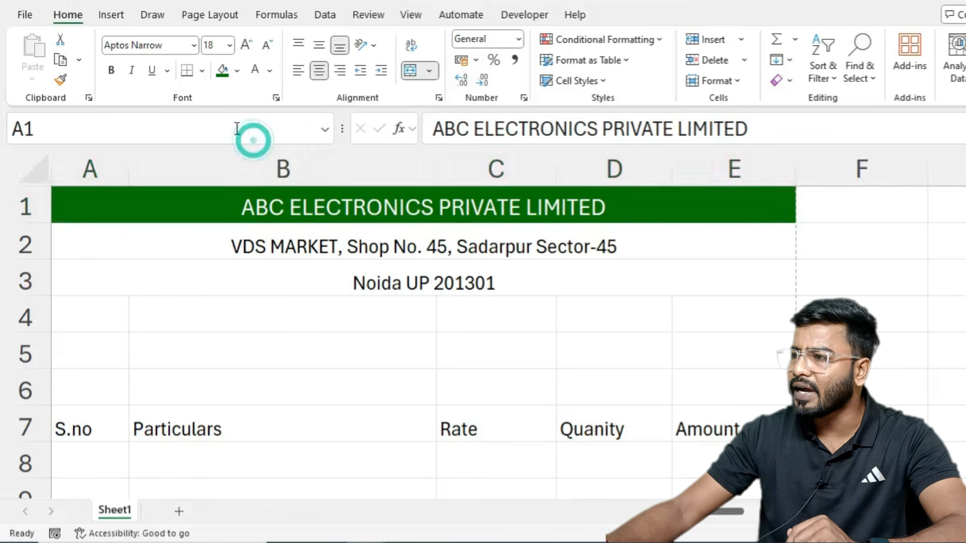
left_click(111, 70)
left_click(244, 245)
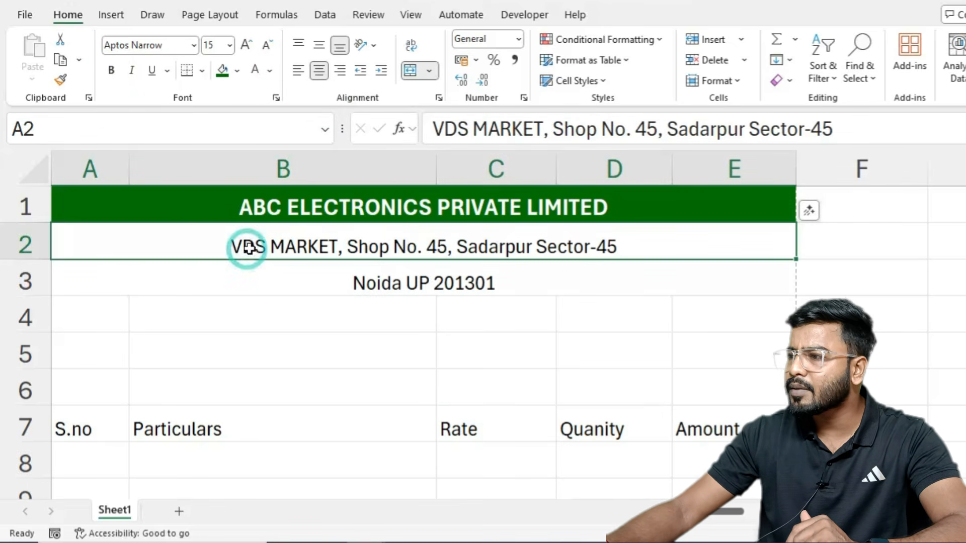
Step: Middle-align the row 2 address line and give it a light green fill
left_click(320, 46)
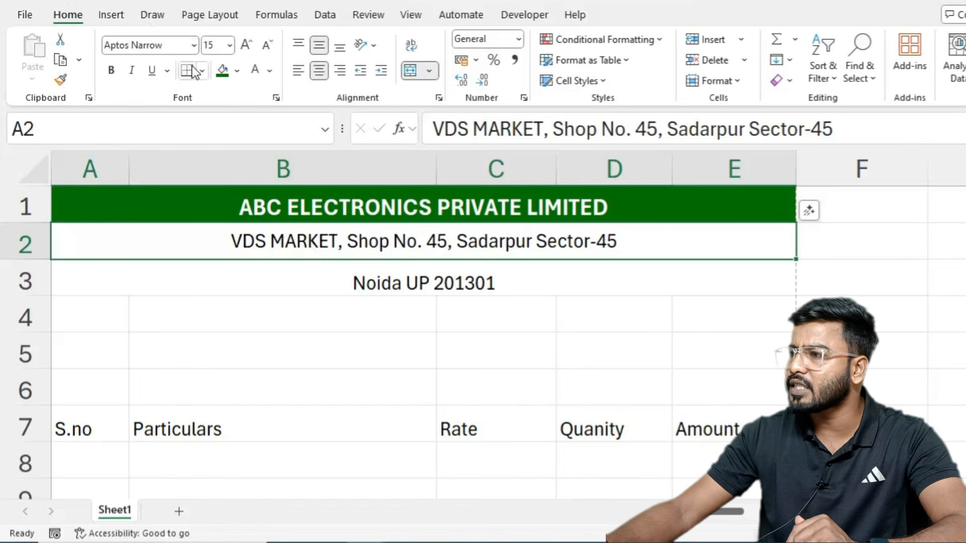
left_click(237, 71)
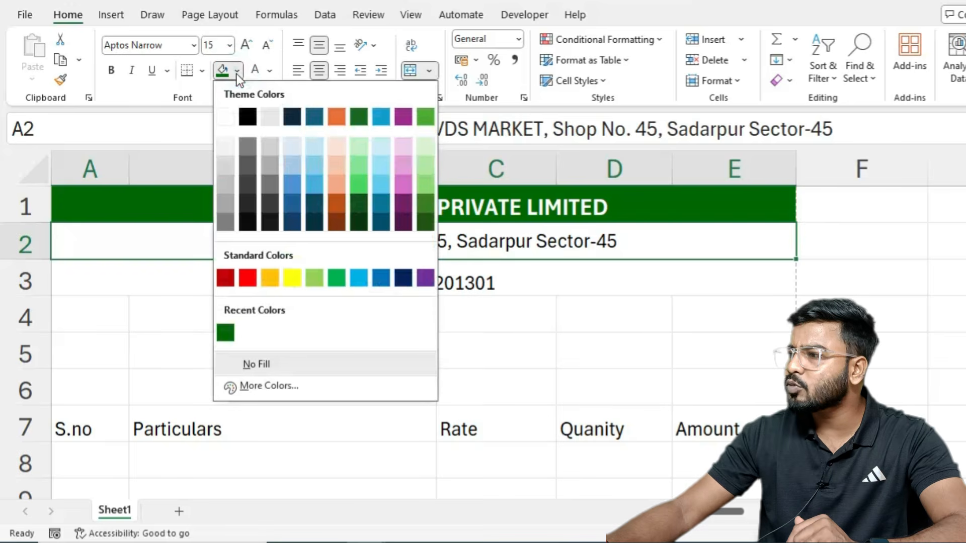
left_click(425, 146)
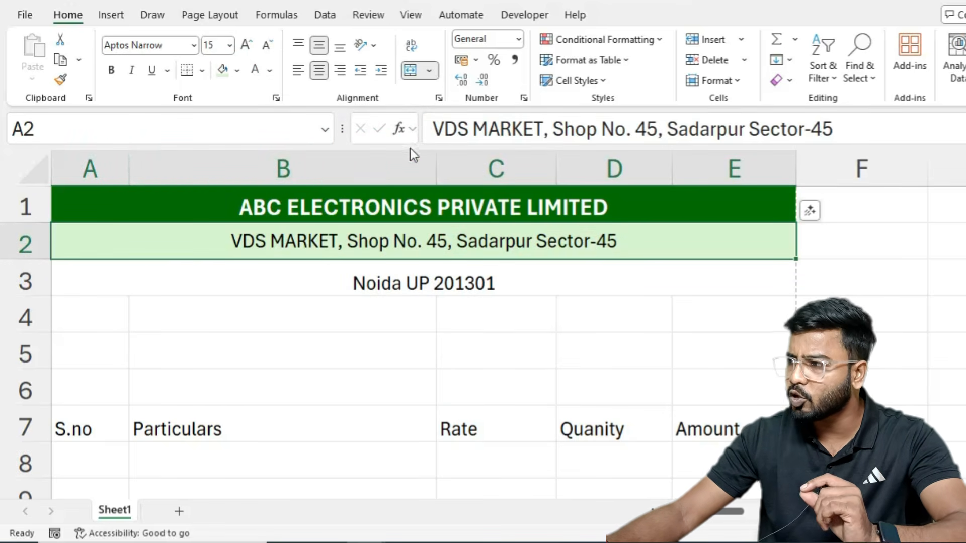
Step: Make the row 3 line middle-aligned, size 16, bold, white text on dark green
left_click(325, 290)
left_click(317, 49)
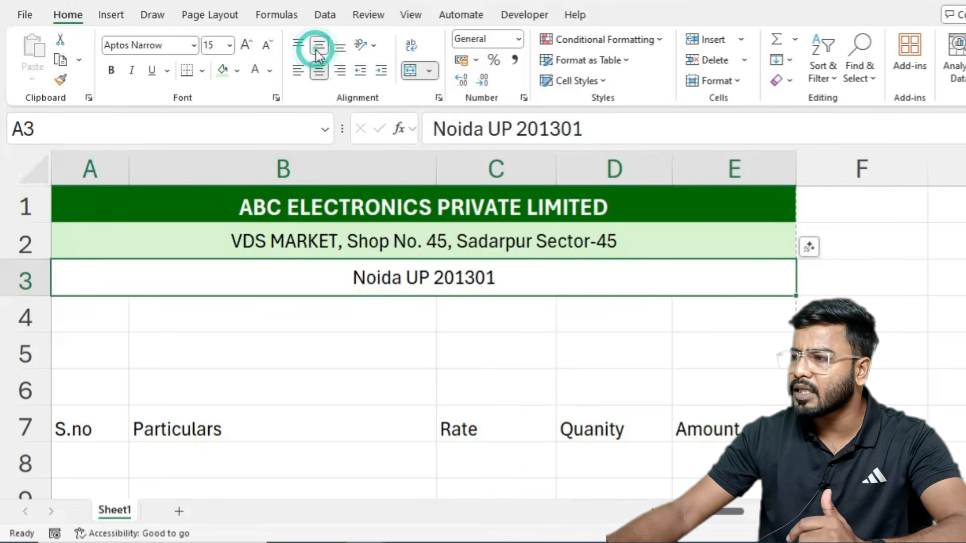
left_click(246, 48)
left_click(111, 70)
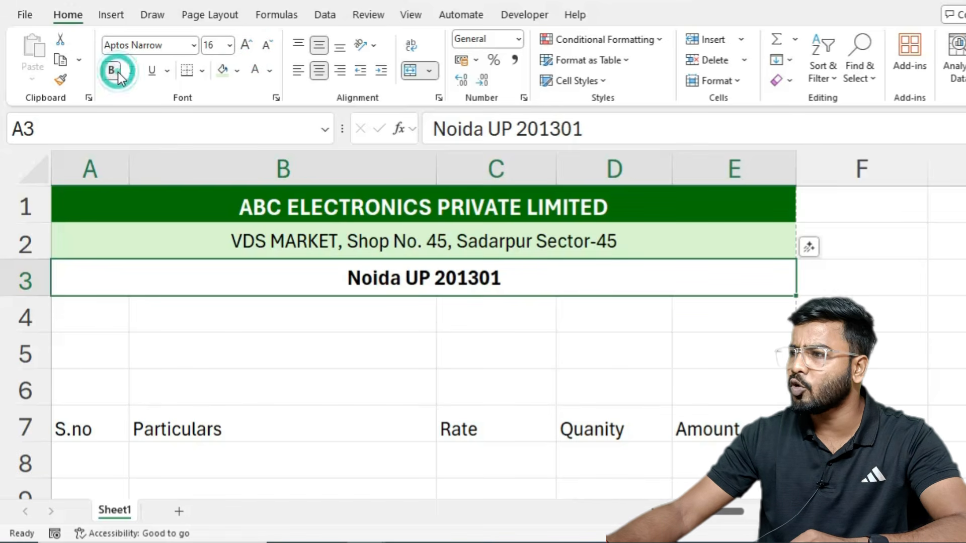
left_click(132, 71)
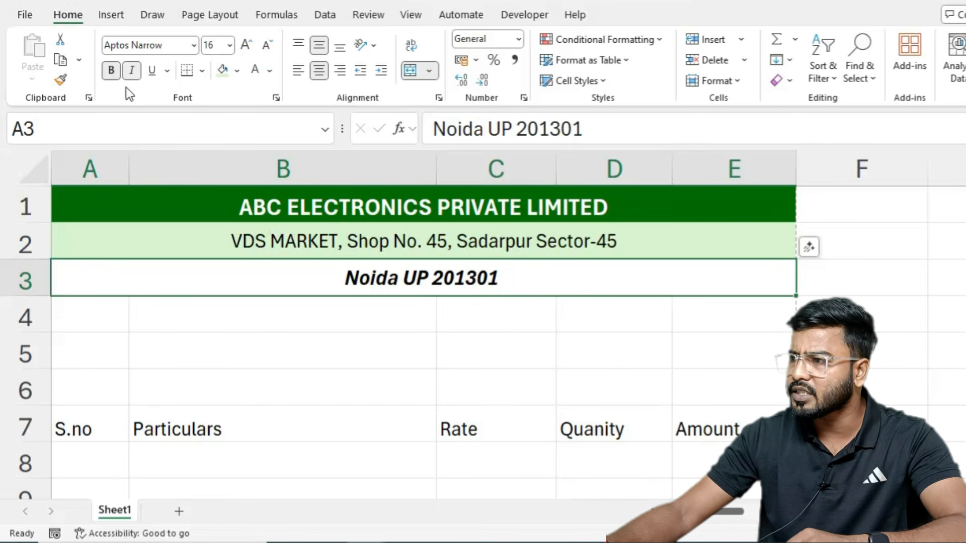
left_click(132, 71)
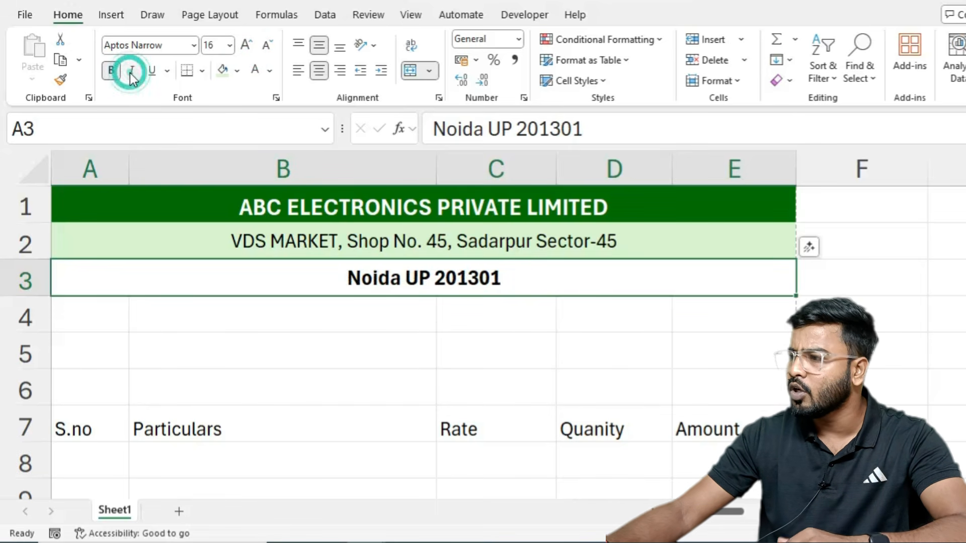
left_click(238, 70)
left_click(224, 331)
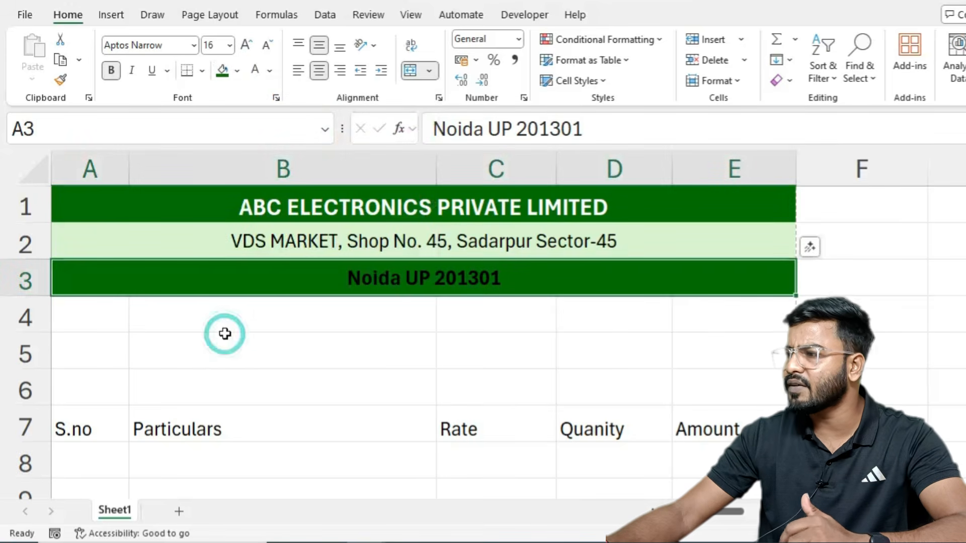
left_click(254, 70)
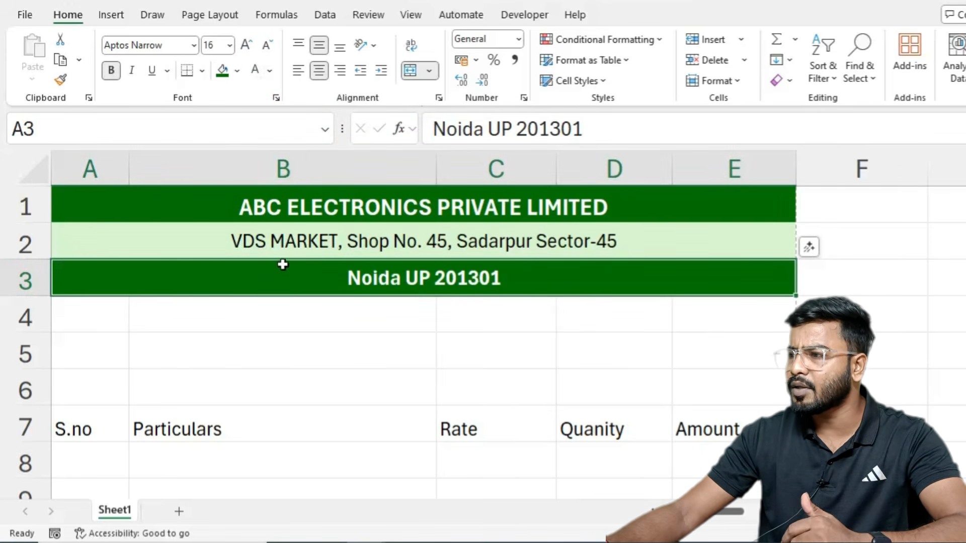
Step: Restyle the row 2 address with a darker green fill and bold italic yellow text
left_click(246, 240)
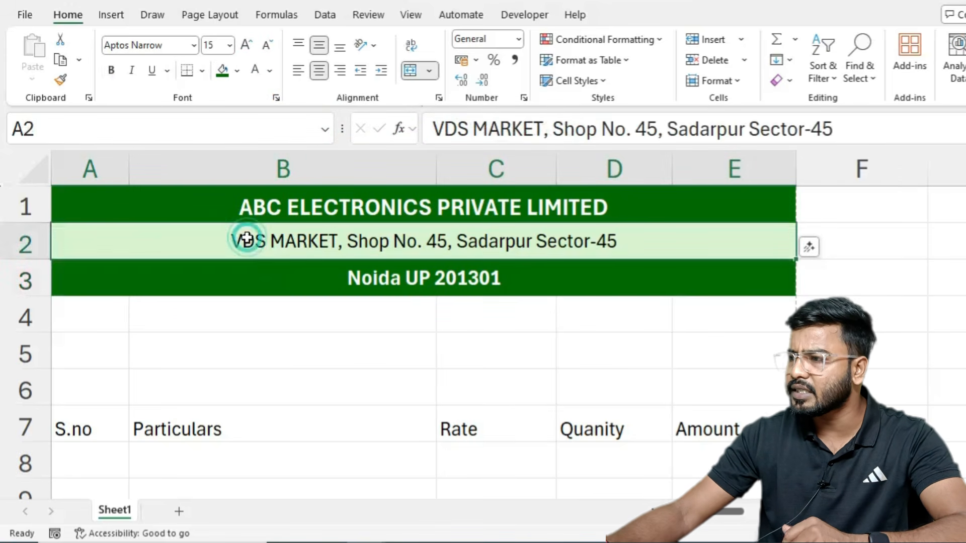
left_click(237, 70)
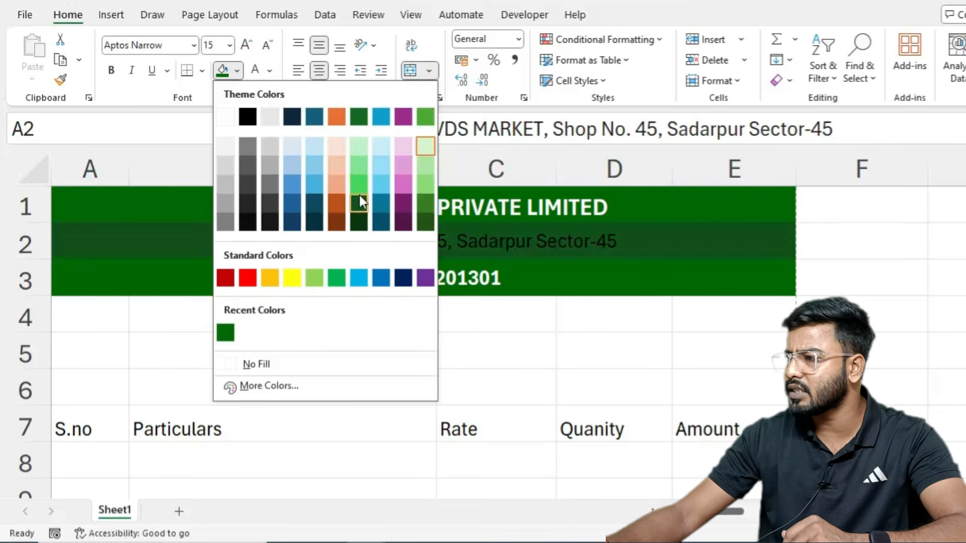
left_click(359, 196)
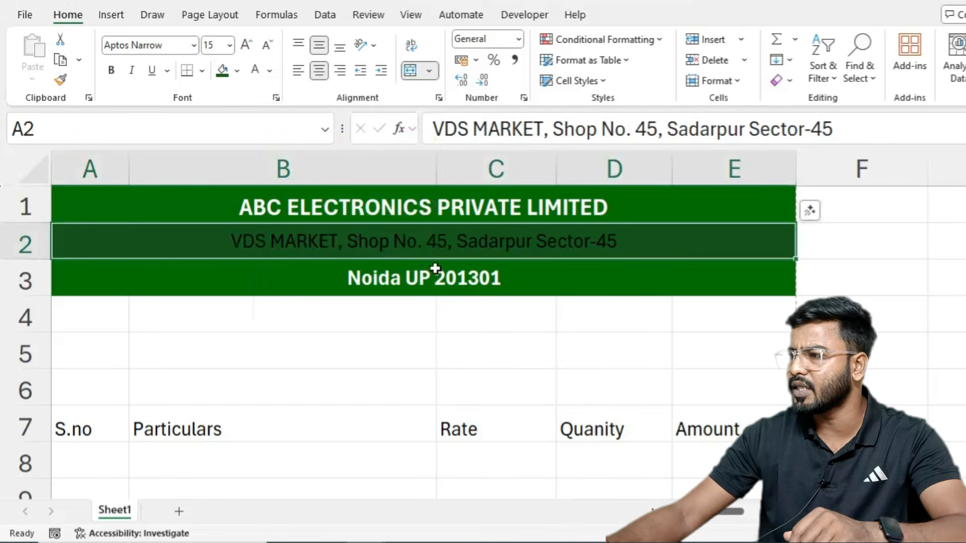
left_click(269, 70)
left_click(325, 303)
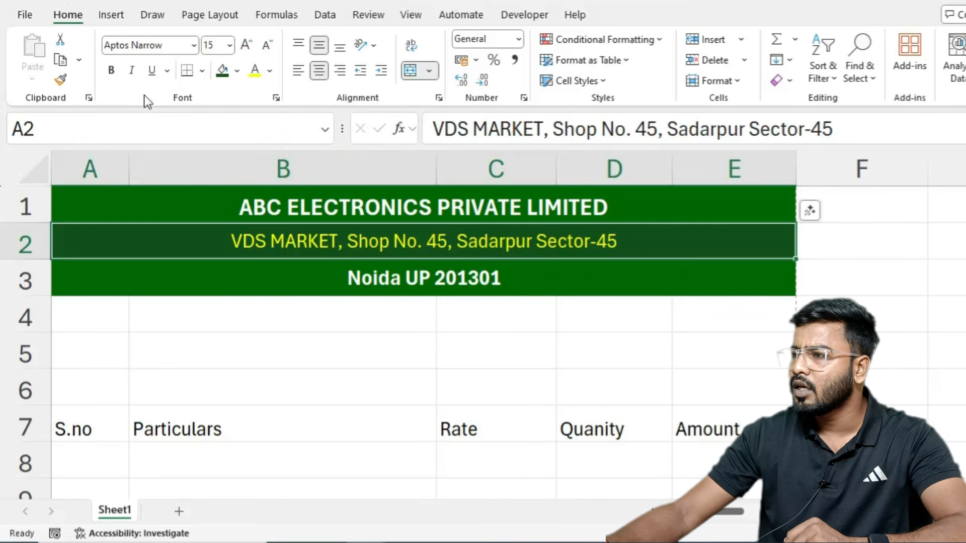
left_click(113, 70)
left_click(133, 71)
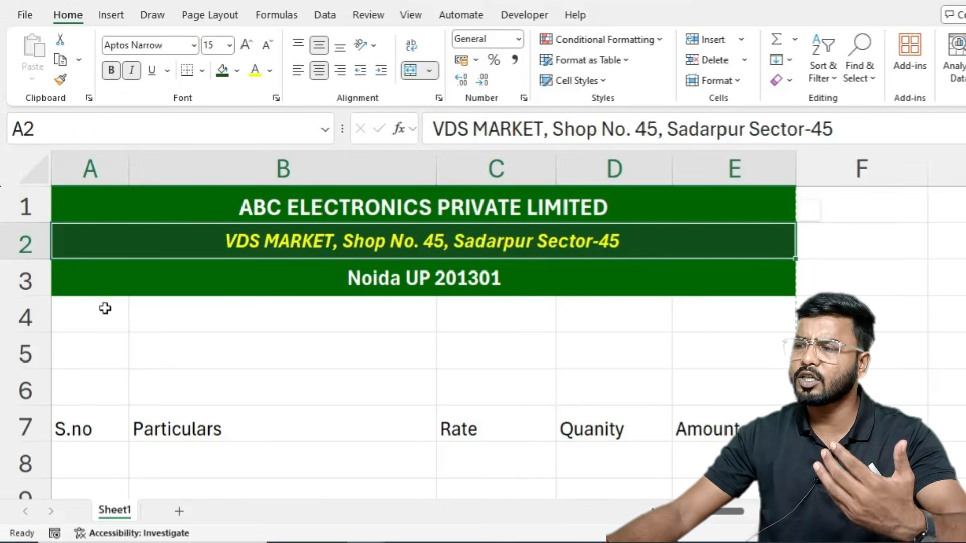
Step: Merge A4:E4 and enter the centred heading 'TAX INVOICE'
left_click_drag(84, 318, 723, 319)
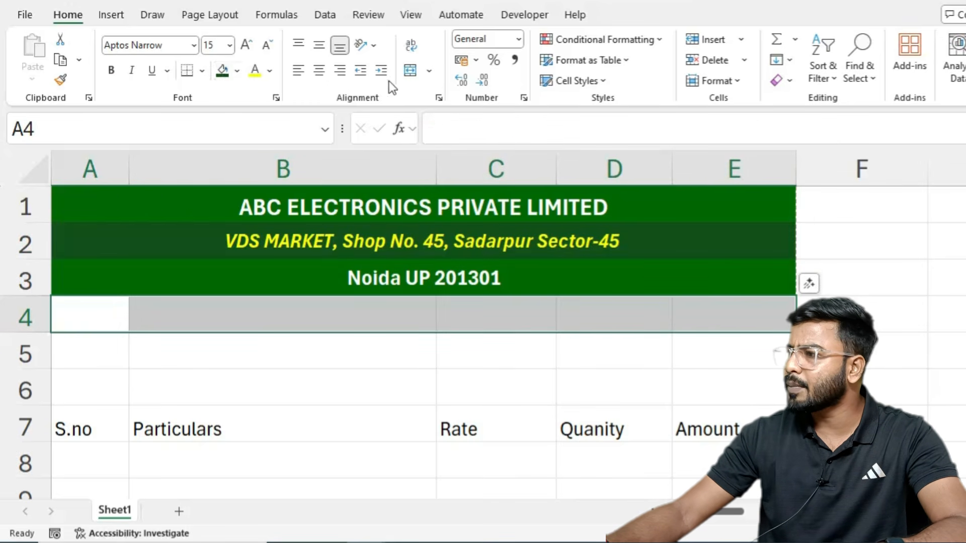
left_click(411, 70)
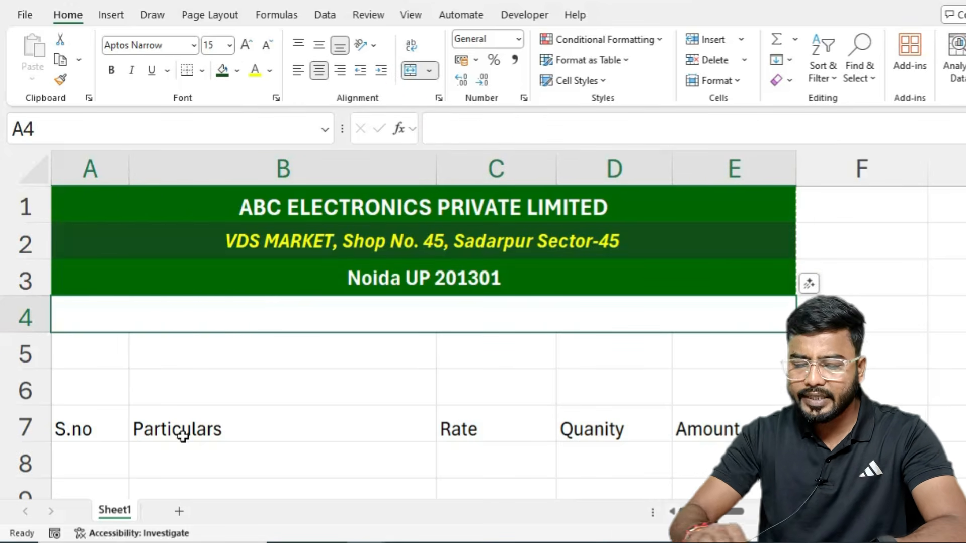
type("INVOICE")
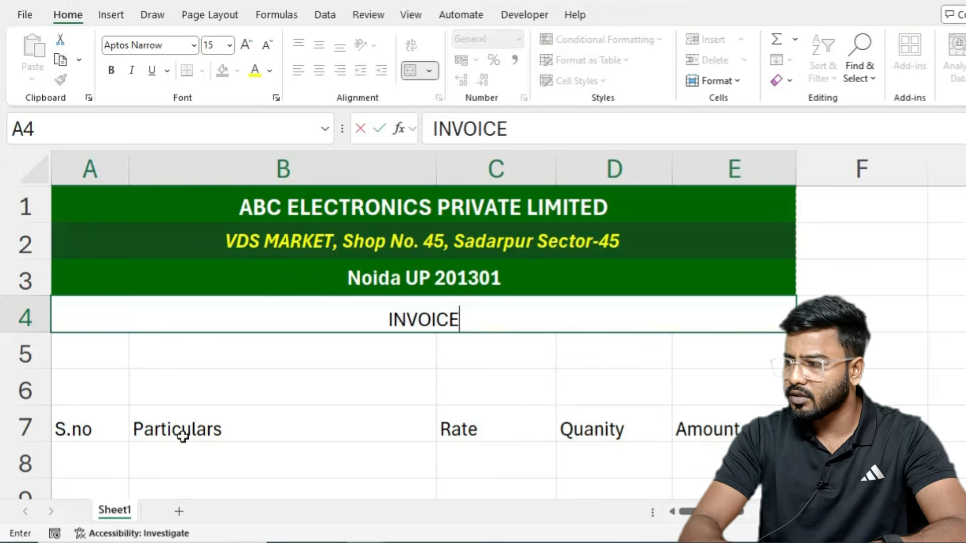
key("ctrl+Return")
type("T")
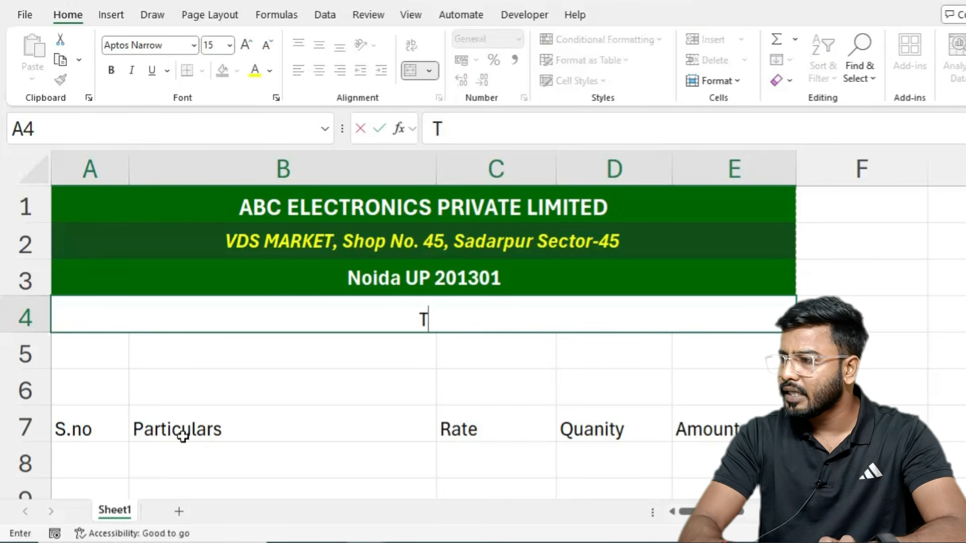
type("AX INVOICE")
key("Return")
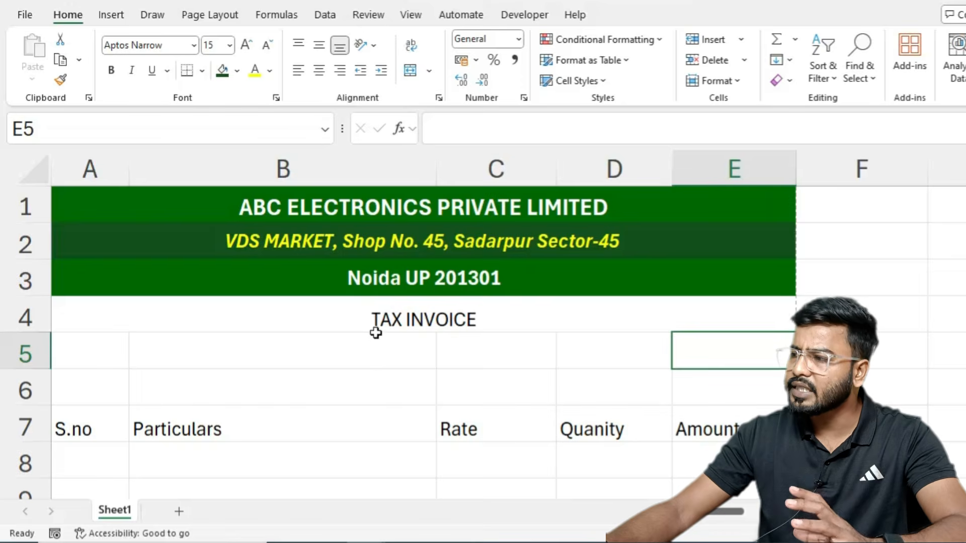
left_click(387, 320)
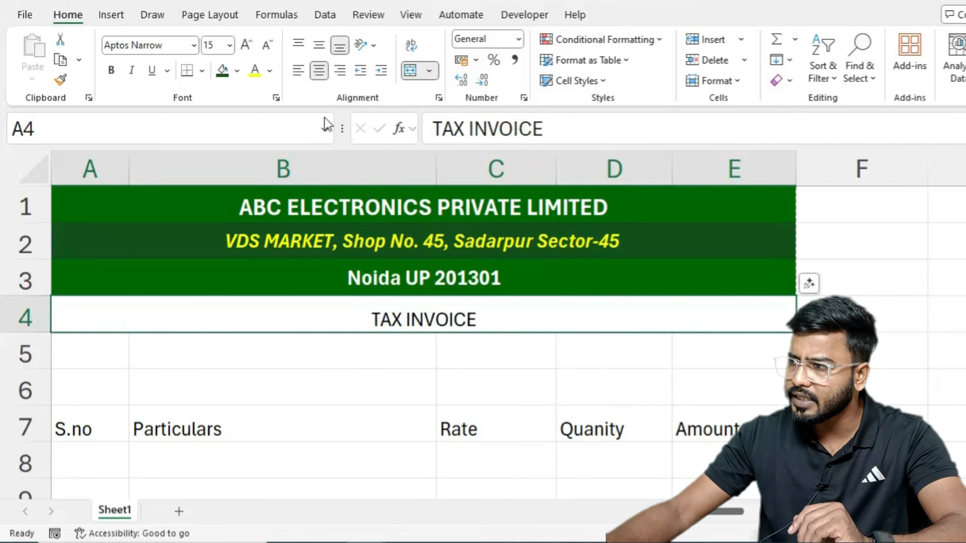
Step: Style the TAX INVOICE heading as bold Calibri size 20 on a yellow fill
left_click(248, 44)
left_click(248, 44)
left_click(247, 44)
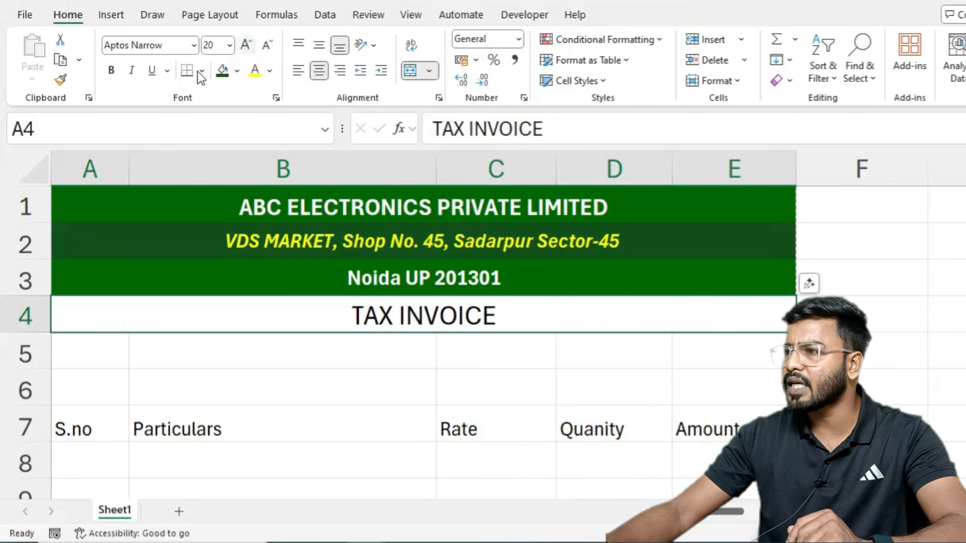
left_click(111, 71)
left_click(237, 71)
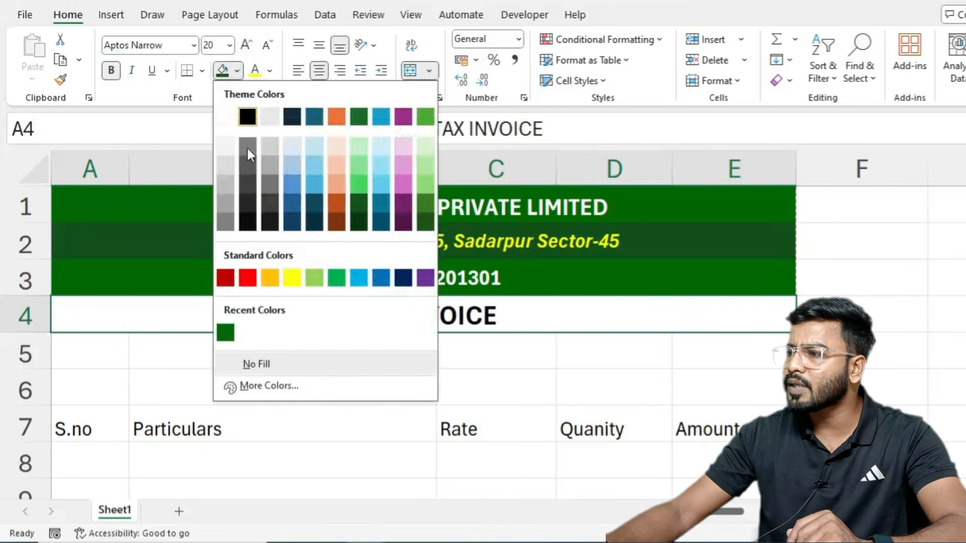
left_click(290, 277)
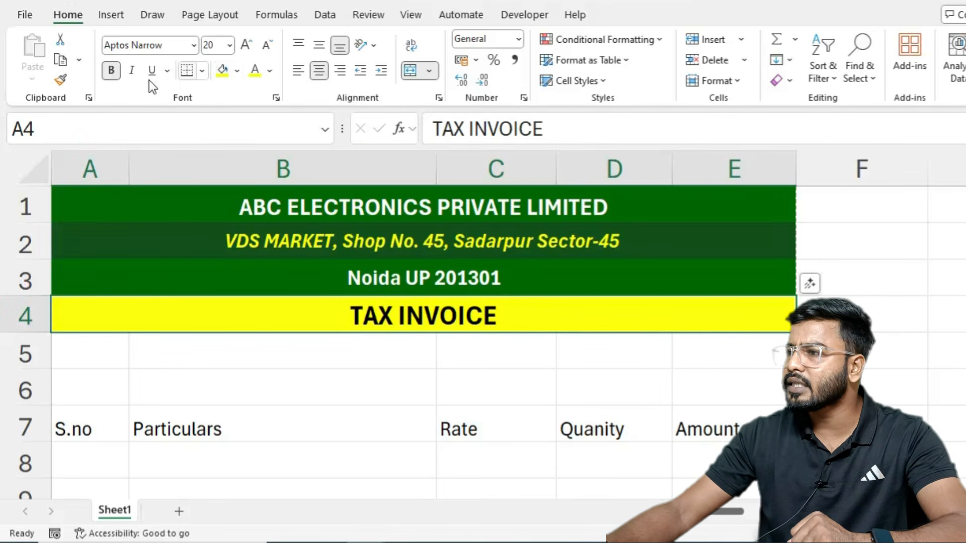
left_click(132, 70)
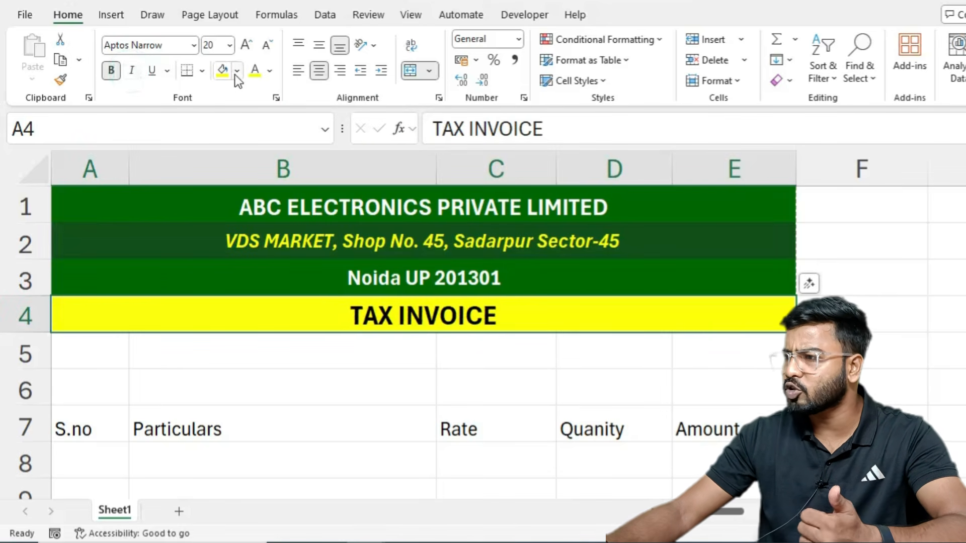
left_click(195, 45)
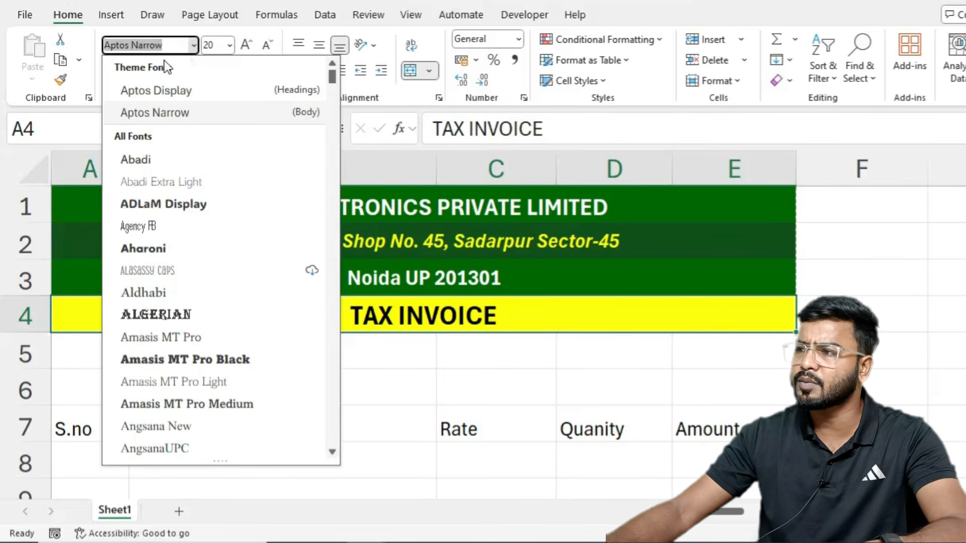
type("Calibri")
key("Return")
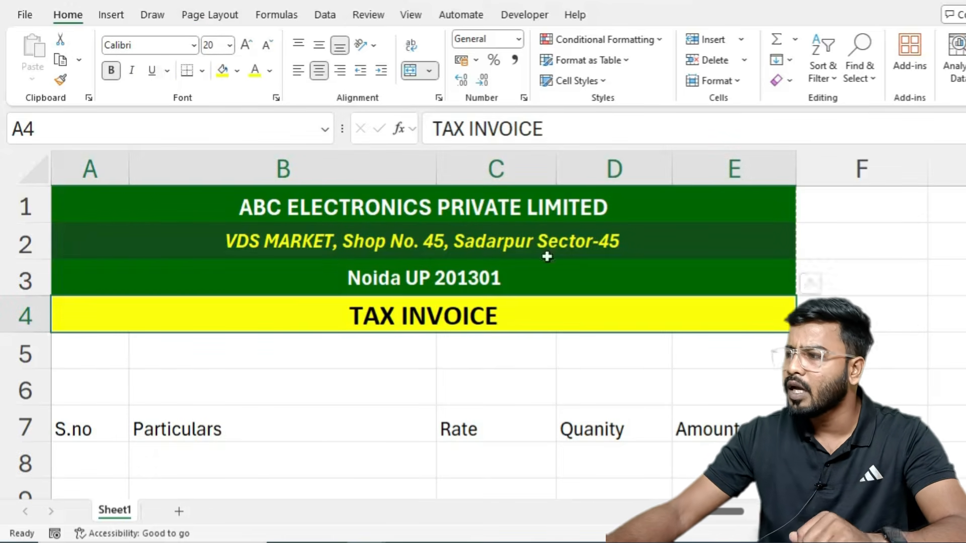
scroll(707, 342, "down", 1)
scroll(707, 342, "down", 1)
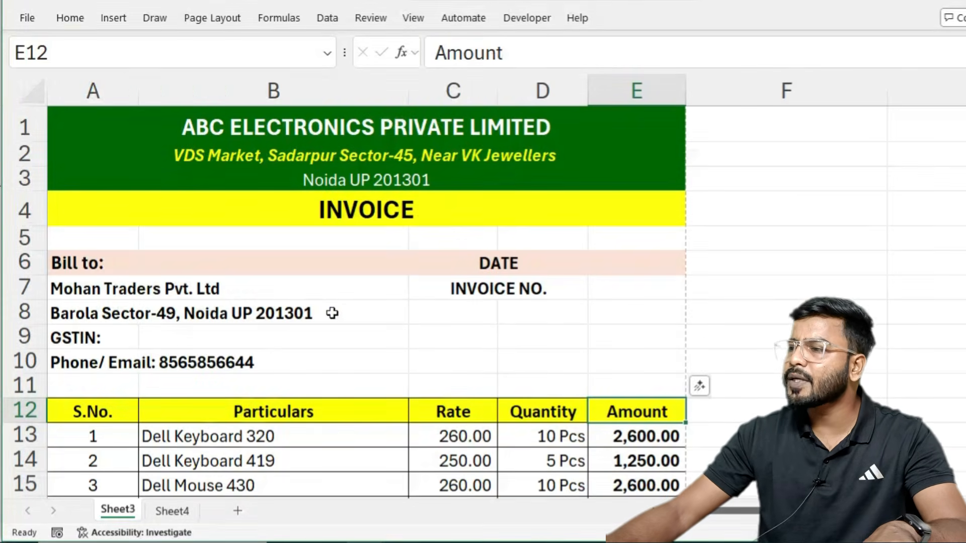
left_click(66, 261)
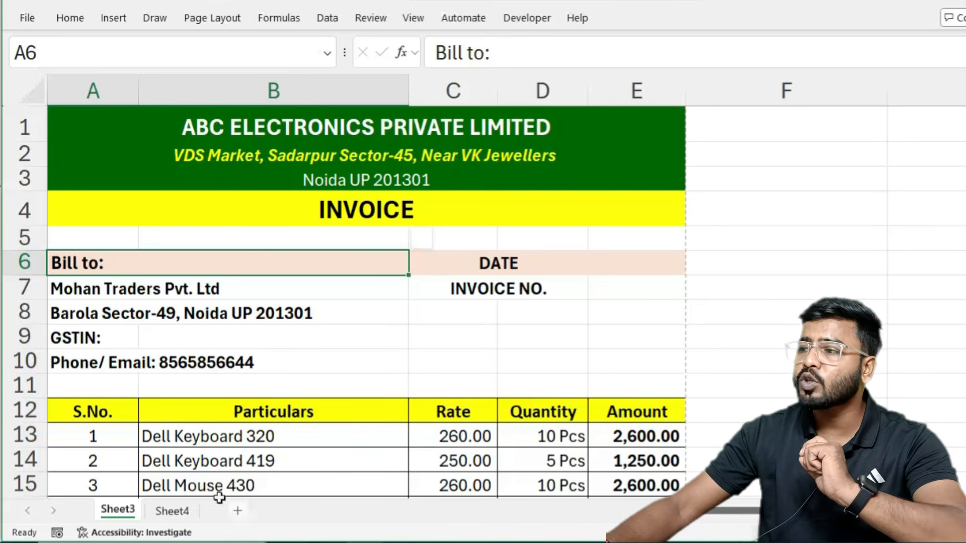
left_click(92, 284)
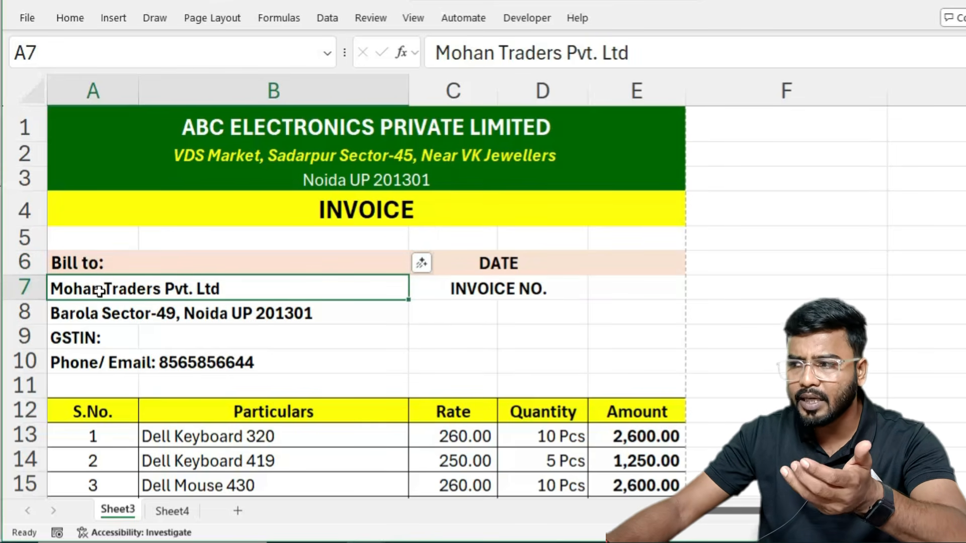
left_click(136, 310)
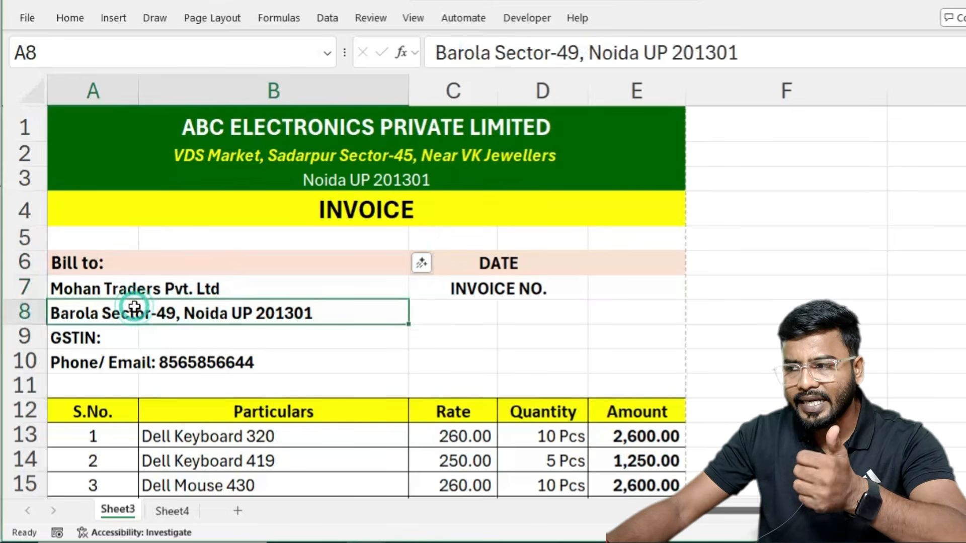
left_click(119, 336)
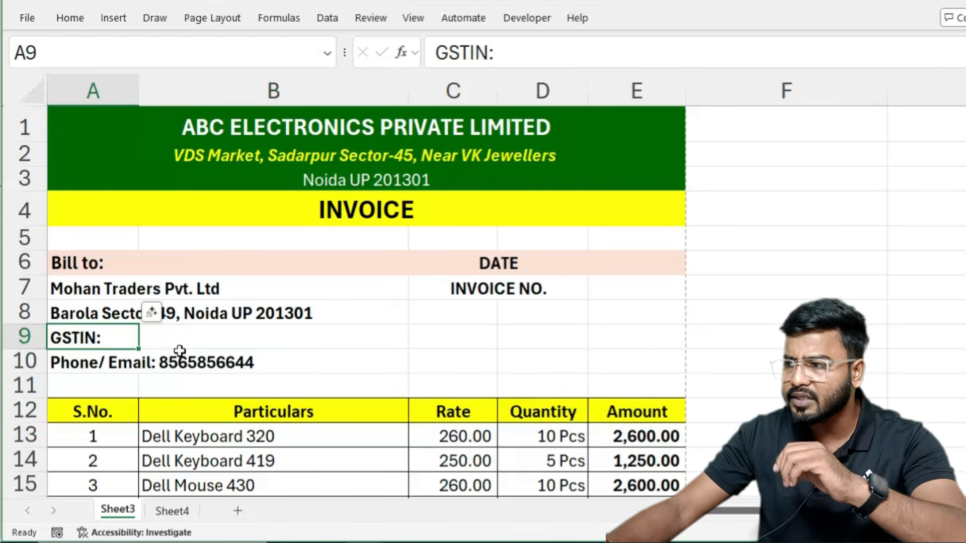
left_click(189, 338)
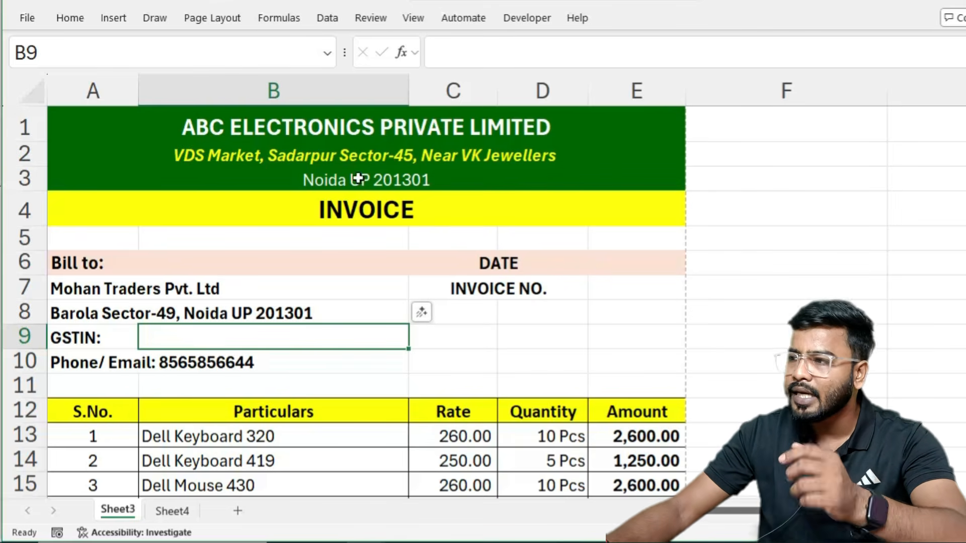
mouse_move(48, 115)
left_mouse_down()
mouse_move(557, 198)
mouse_move(519, 452)
left_mouse_up()
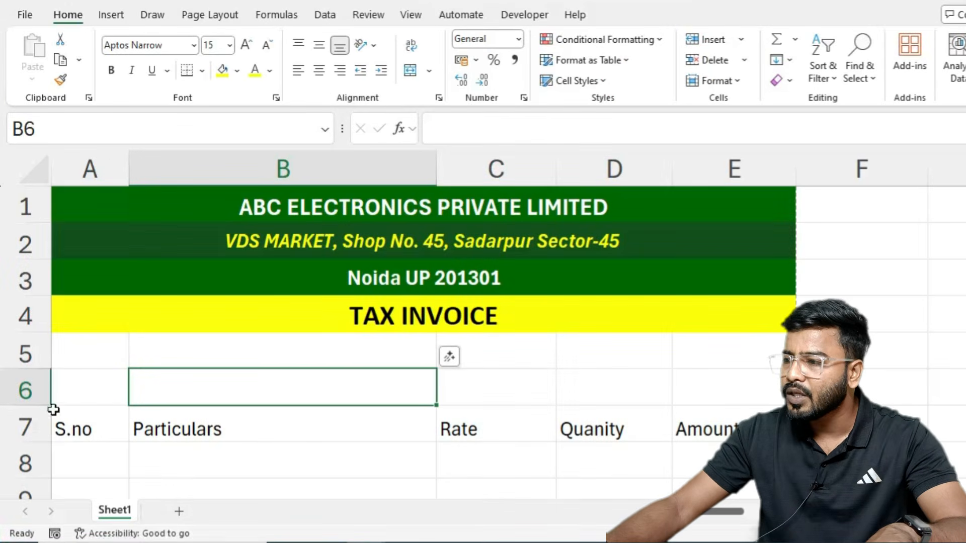
Step: Insert two blank rows above the item headers and merge A6:B6
left_click(11, 384)
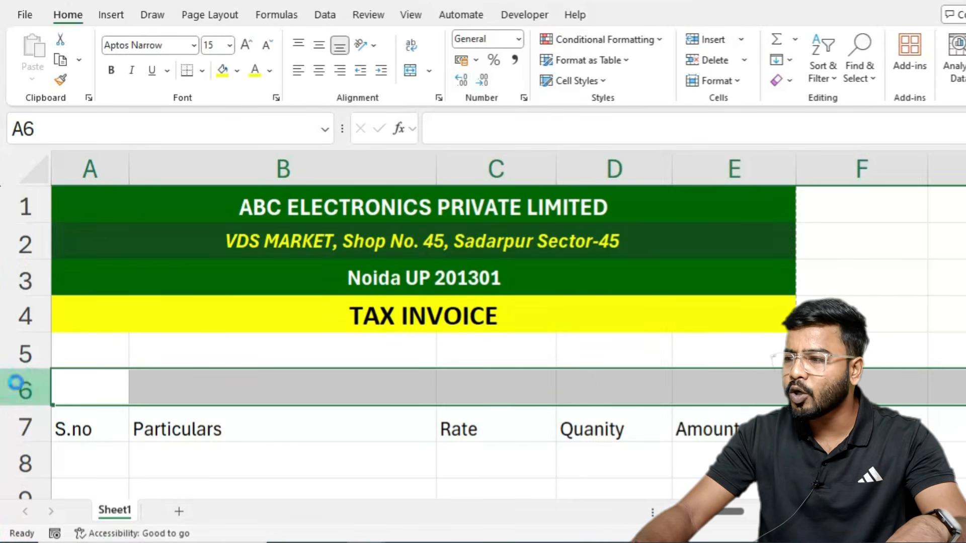
key("ctrl+shift+plus")
key("ctrl+shift+plus")
key("ctrl+shift+plus")
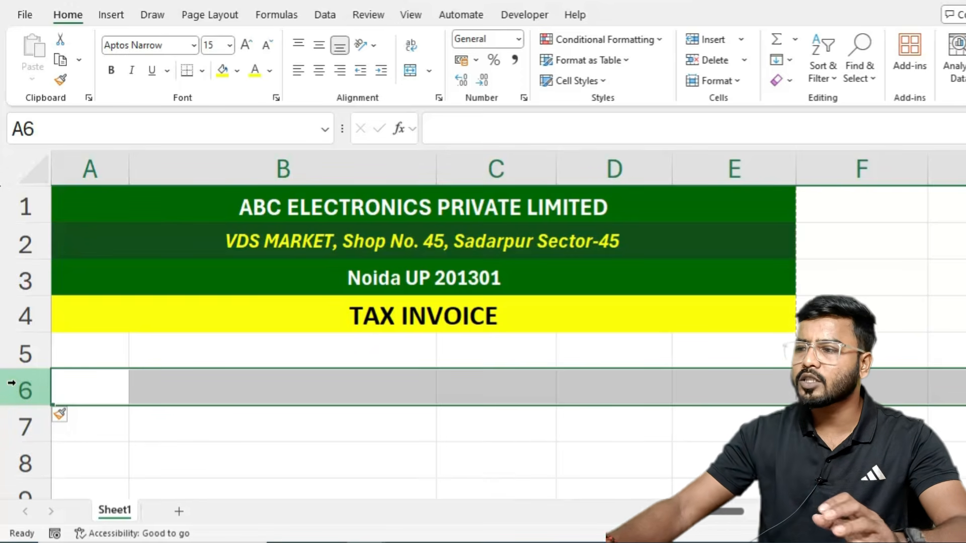
left_click(147, 391)
left_click_drag(89, 390, 191, 388)
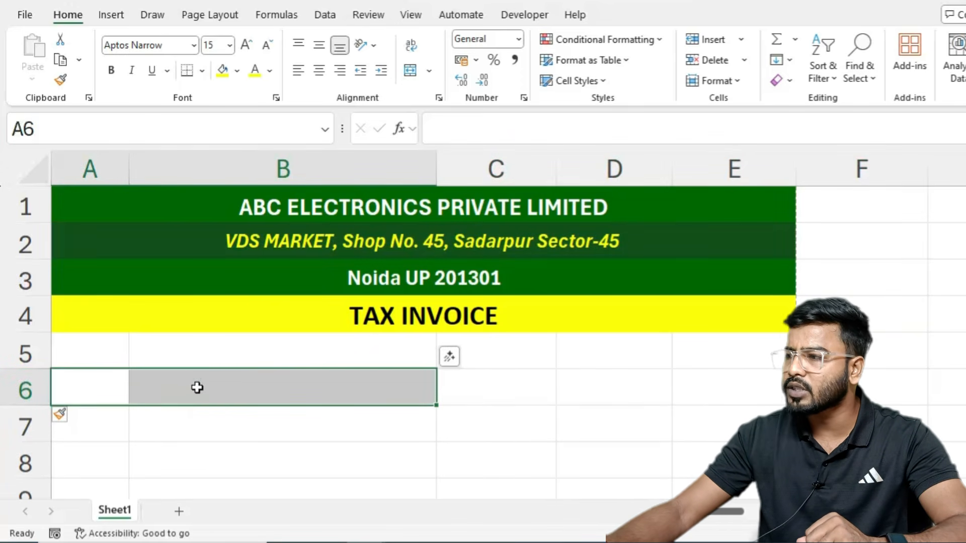
left_click(194, 390)
left_click_drag(91, 390, 227, 390)
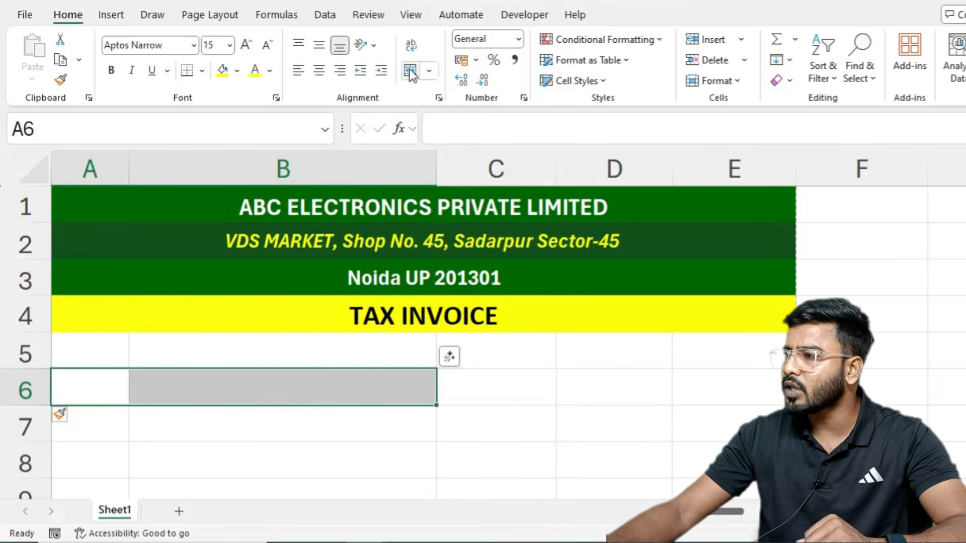
left_click(411, 70)
Step: Enter 'Bill to:' in the merged cell, bold, size 16 and left-aligned
type("bl")
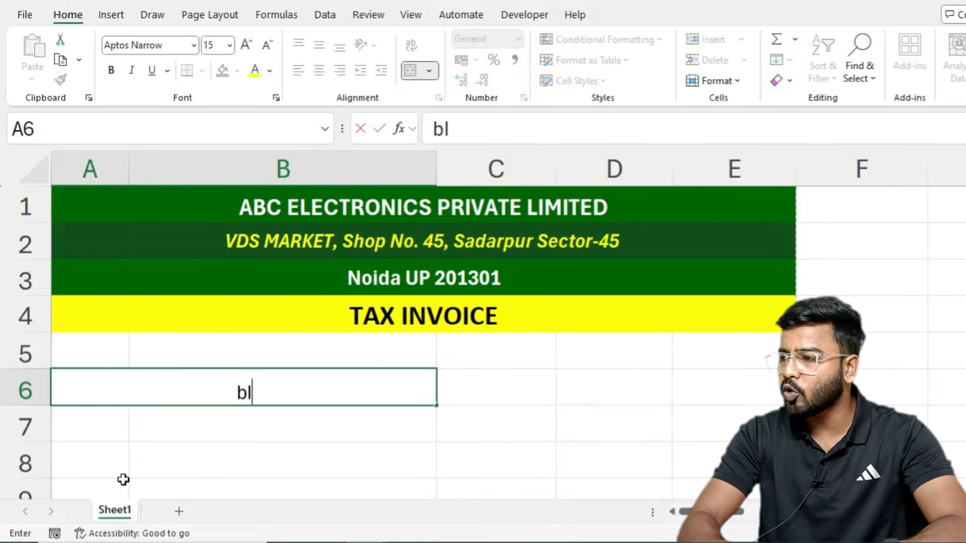
key("BackSpace")
key("BackSpace")
type("Bill to:")
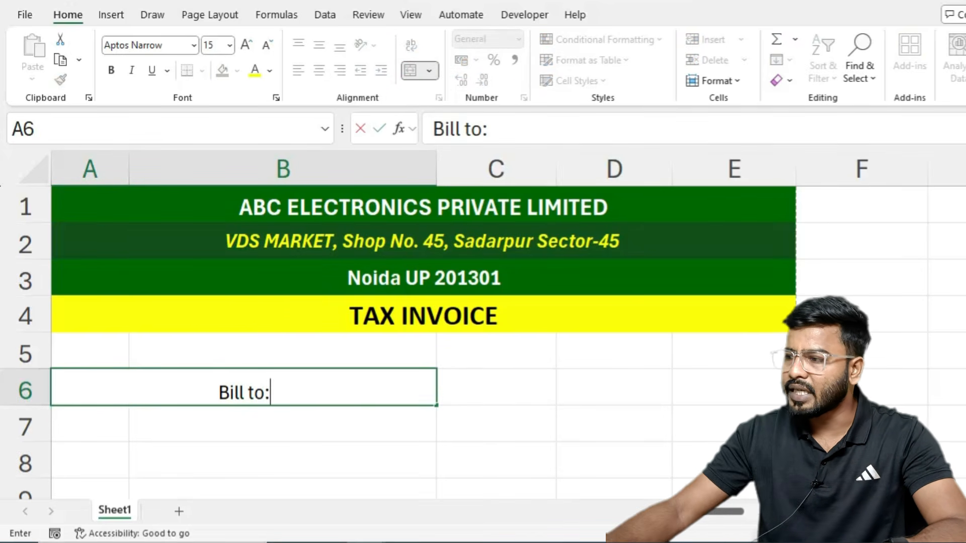
left_click(322, 448)
left_click(280, 381)
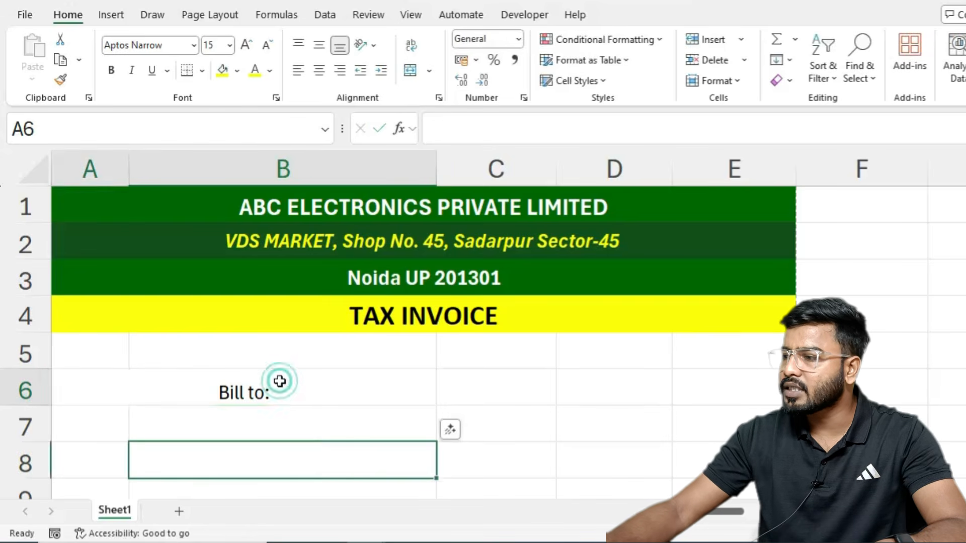
left_click(111, 70)
left_click(245, 44)
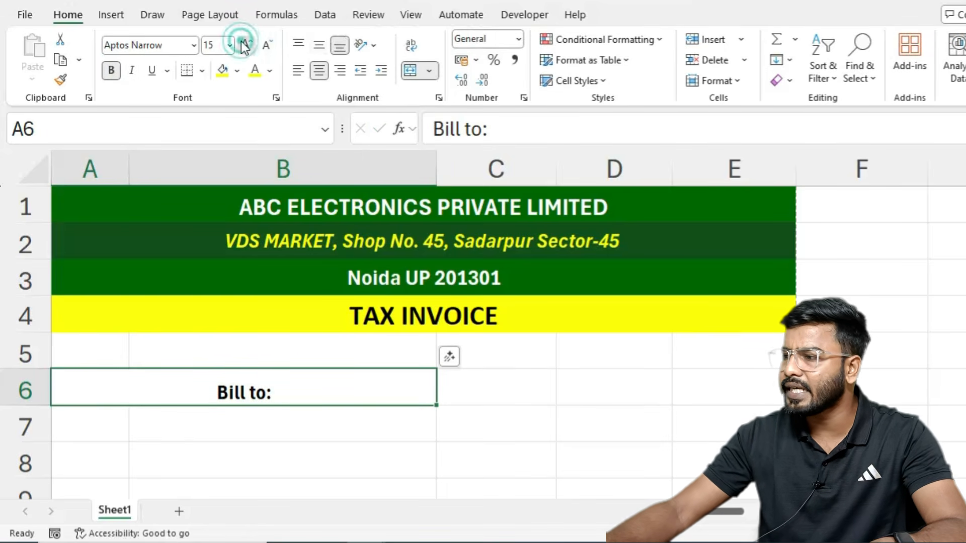
left_click(298, 71)
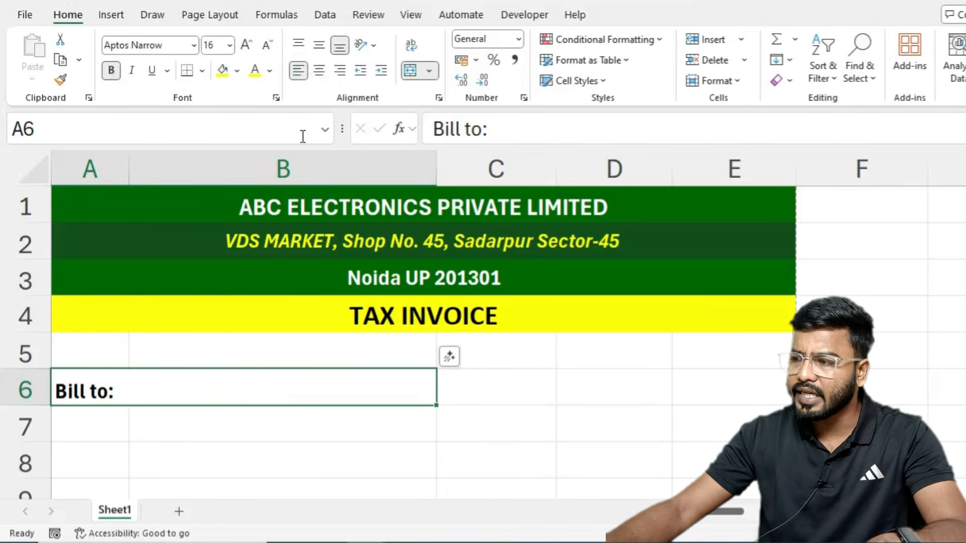
scroll(189, 391, "down", 1)
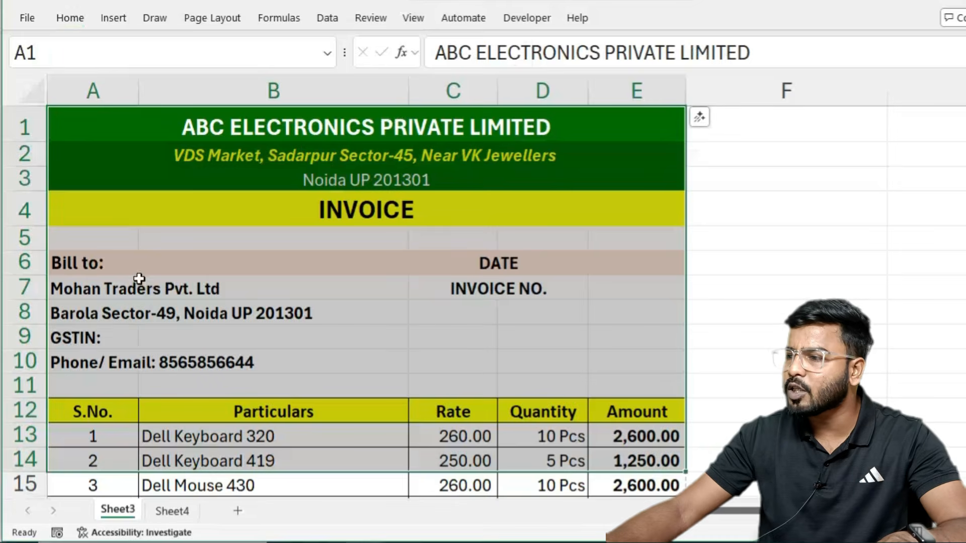
Step: Review the customer name, address, GSTIN and phone/email lines on the sample invoice
left_click(82, 291)
left_click(65, 317)
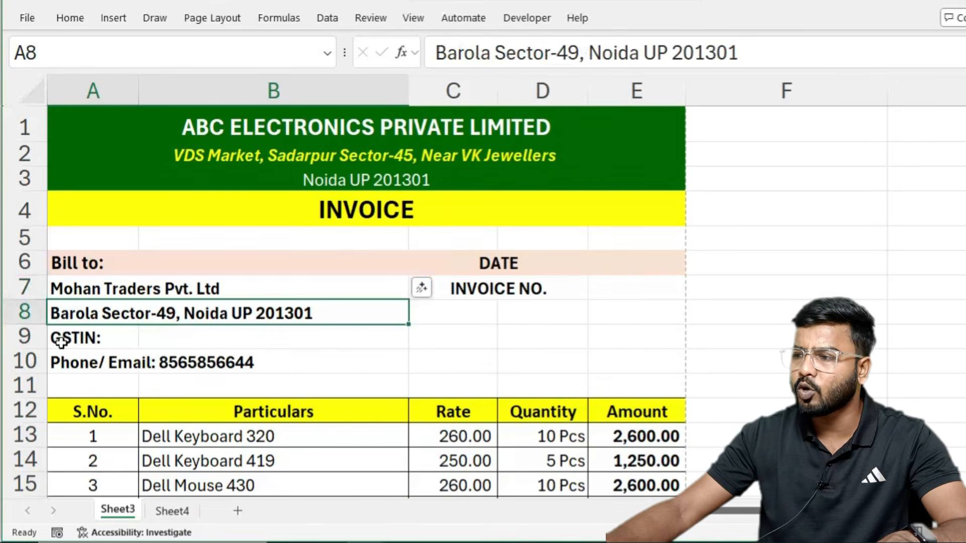
left_click(58, 340)
left_click(60, 360)
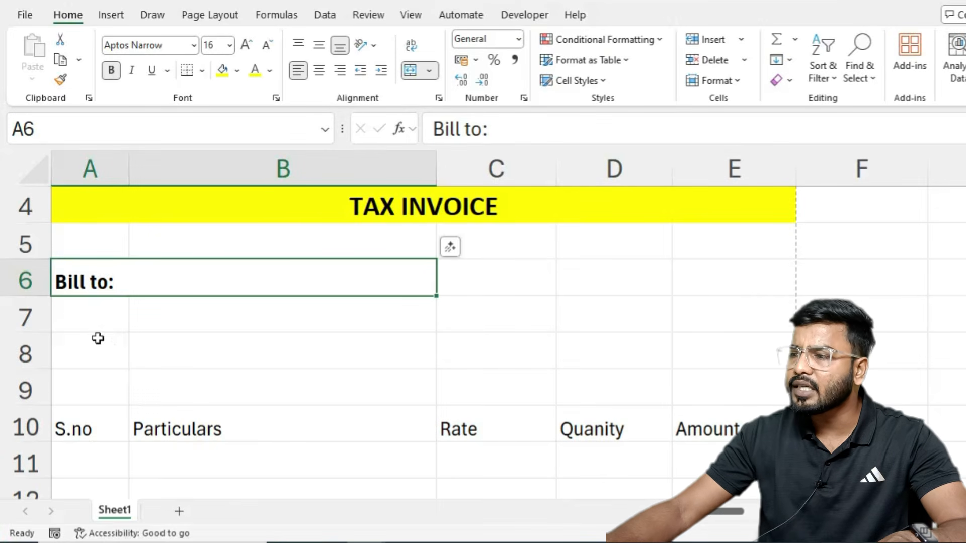
Step: Insert two more blank rows above the item header row
left_click(78, 313)
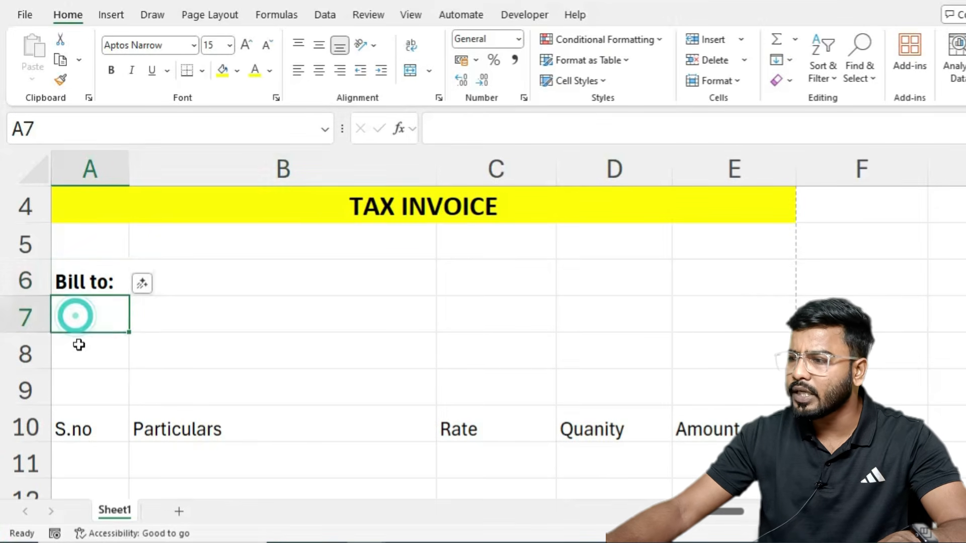
left_click(77, 345)
left_click(67, 427)
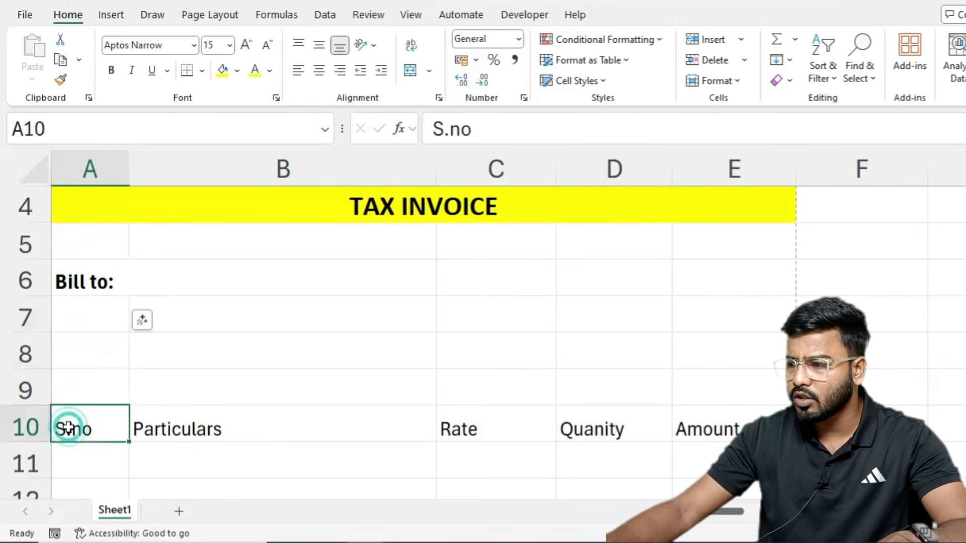
left_click(17, 426)
key("ctrl+shift+plus")
key("ctrl+shift+plus")
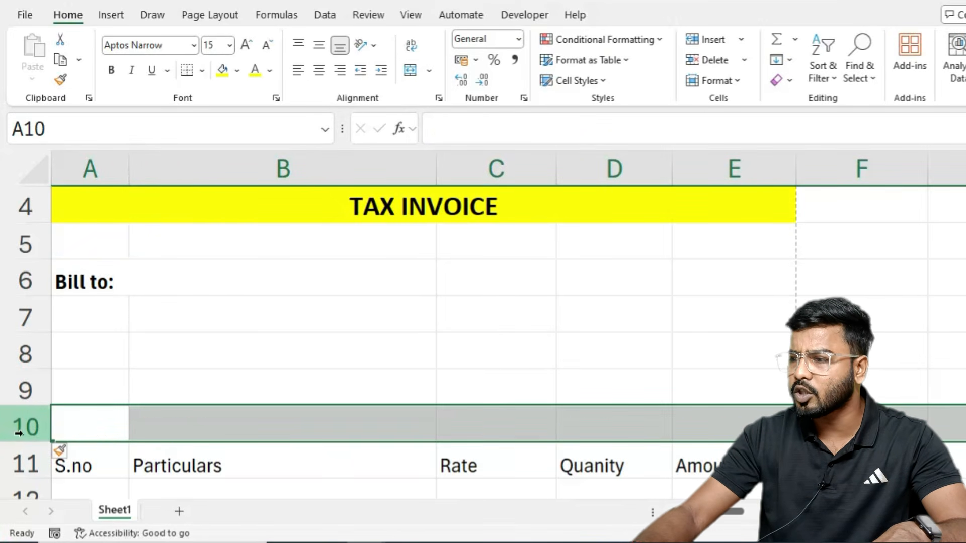
Step: Merge columns A and B across each of rows 7 to 10
left_click_drag(56, 305, 325, 434)
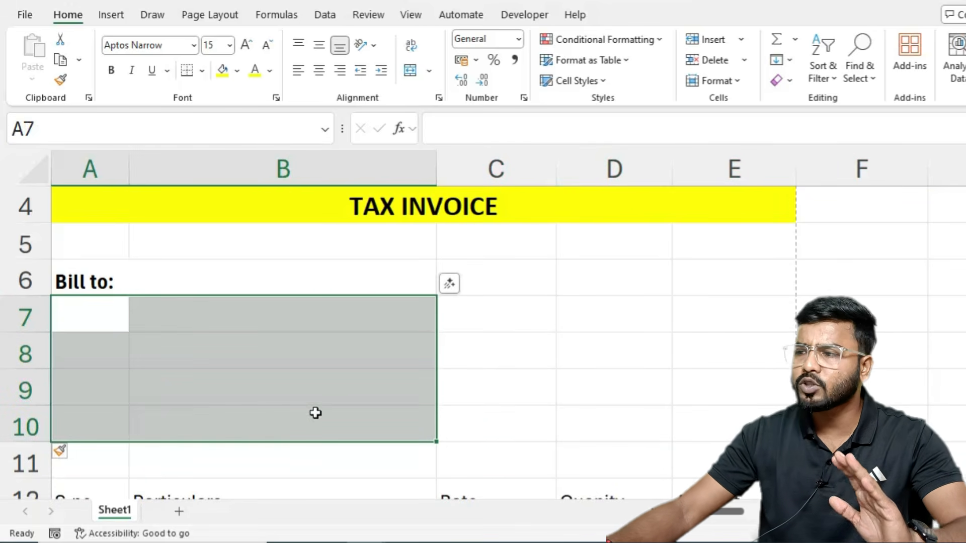
left_click(429, 72)
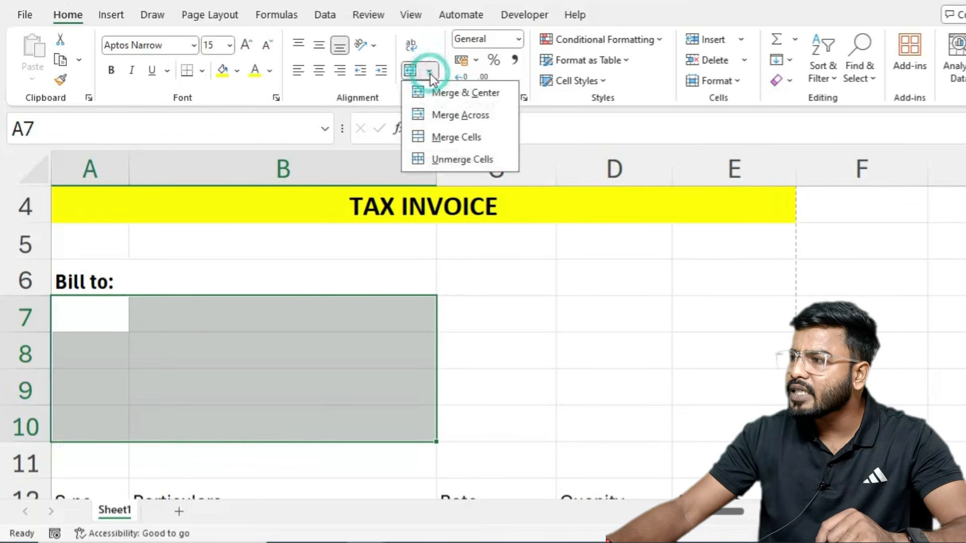
left_click(446, 118)
left_click(86, 344)
left_click(104, 345)
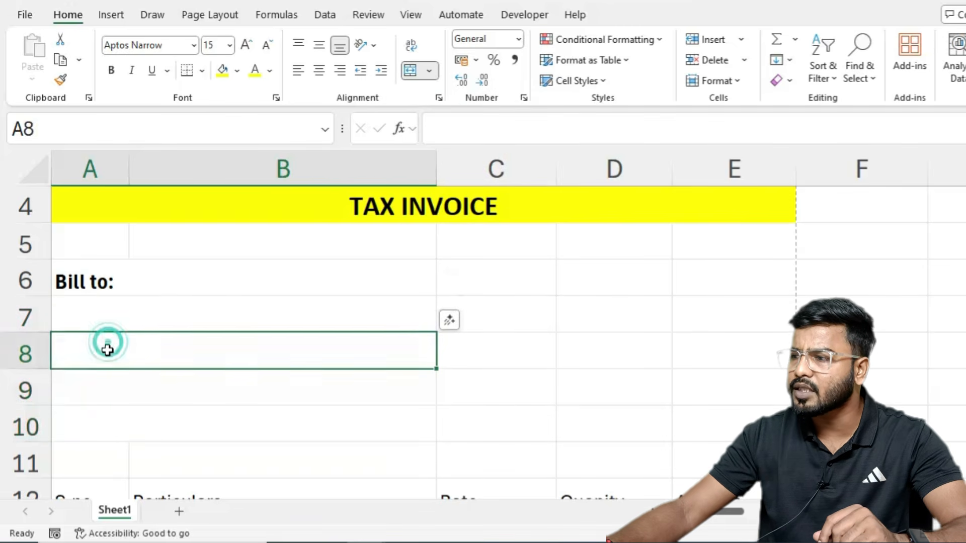
left_click(99, 384)
left_click(104, 411)
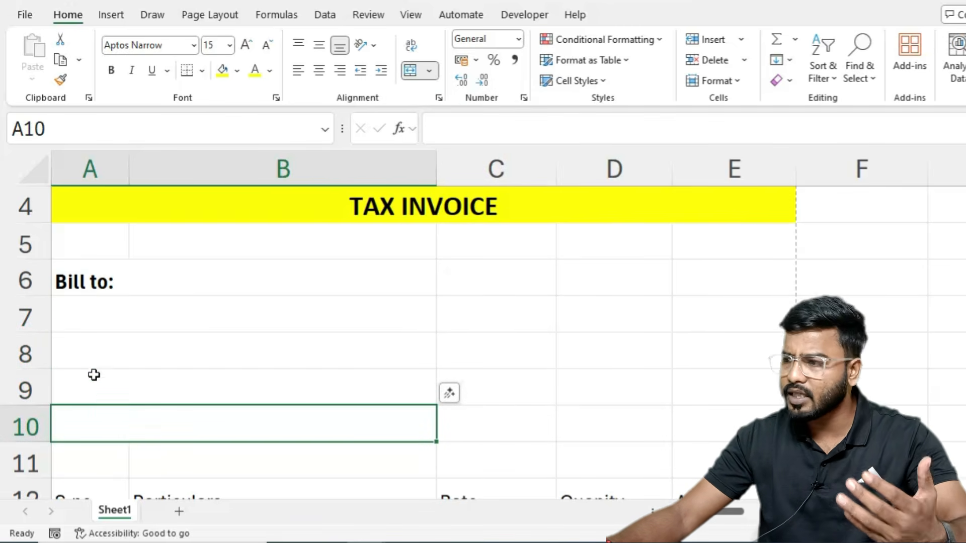
left_click(108, 325)
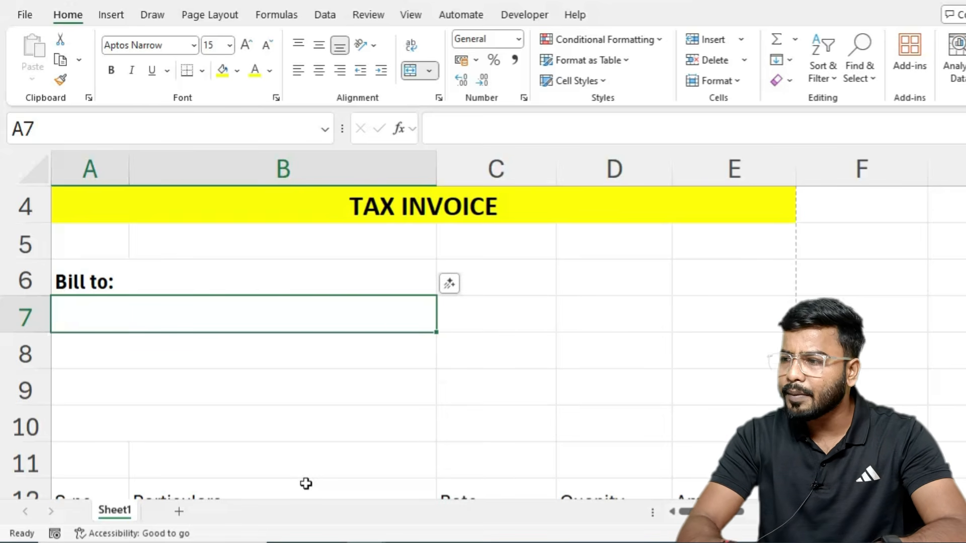
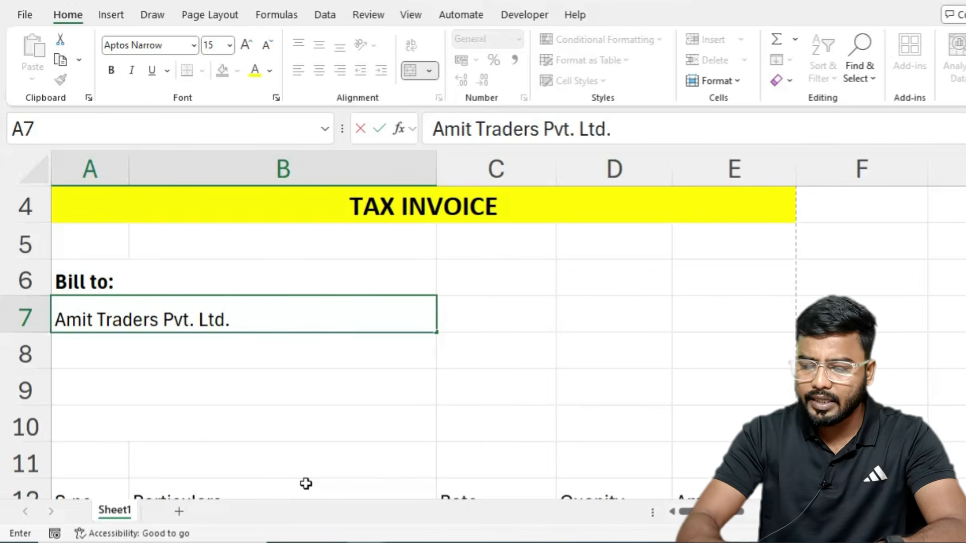
Step: Enter the customer's company name in A7 and its postal address in A8
key("Return")
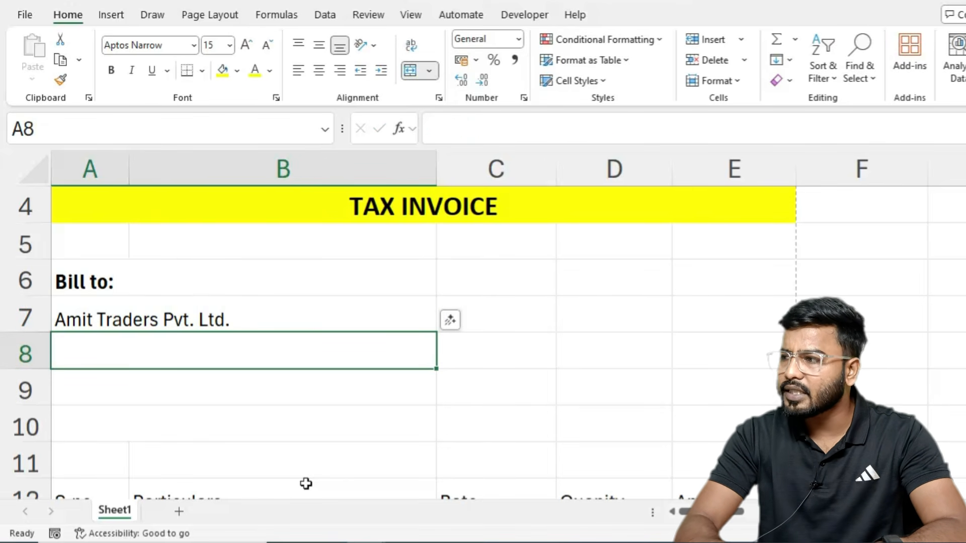
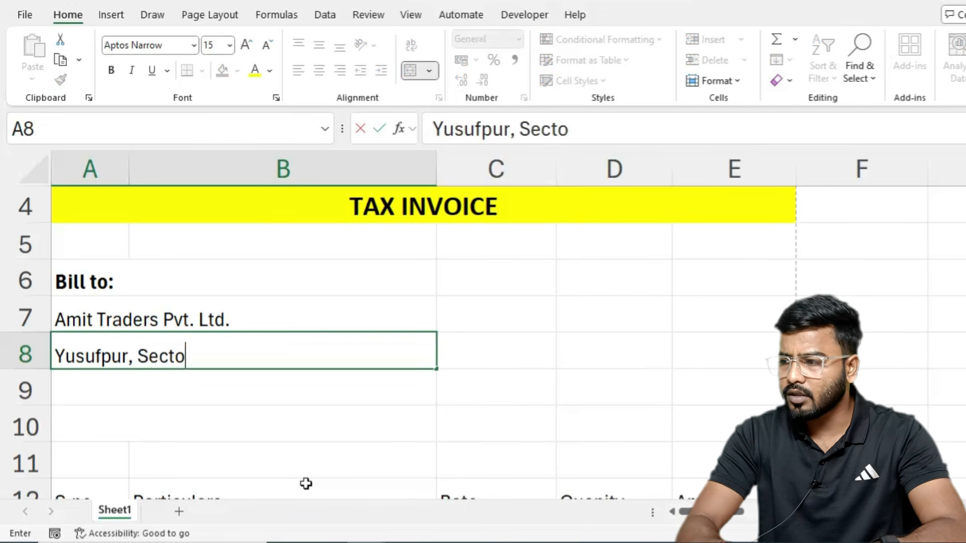
key("BackSpace")
key("BackSpace")
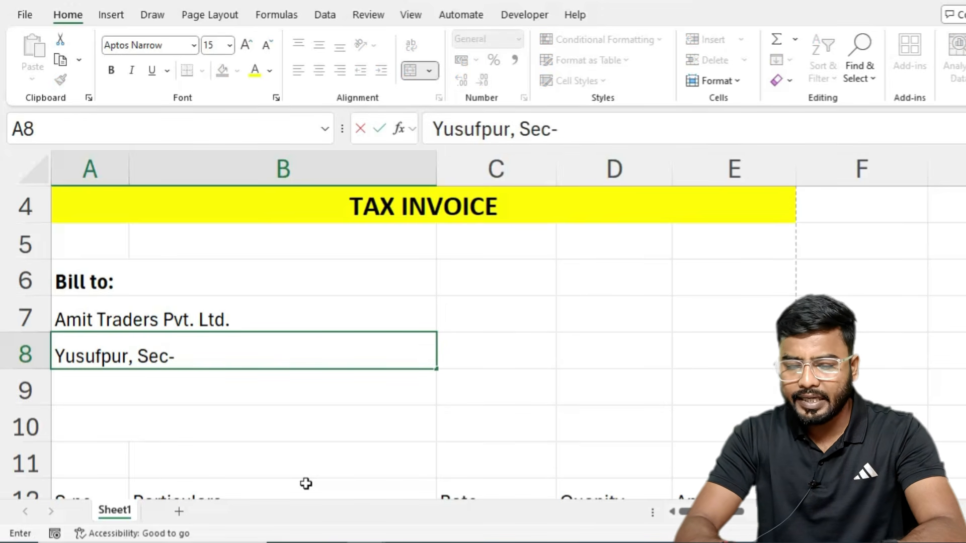
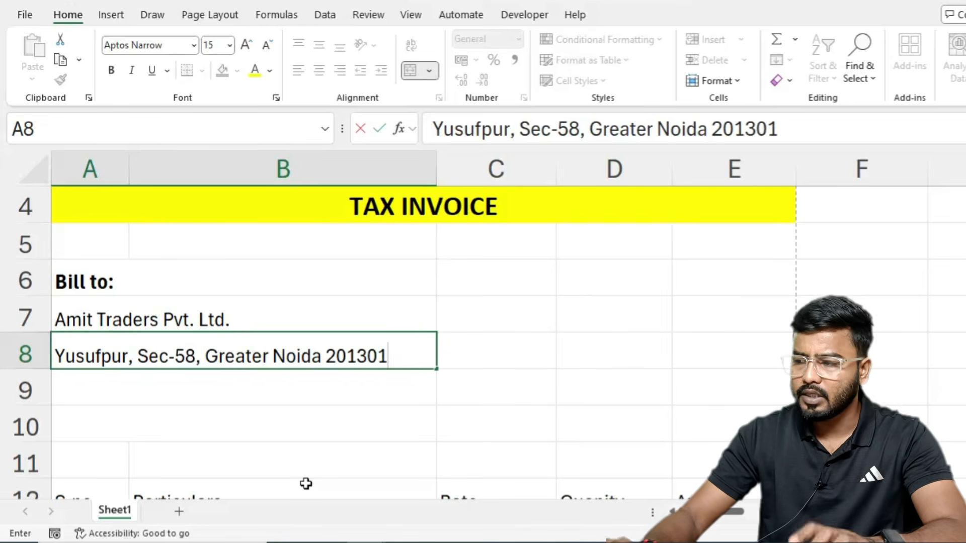
key("Return")
Step: Add a 'GSTIN:' label in A9 and 'Phone/ Email:' with the customer's phone number in A10
type("G")
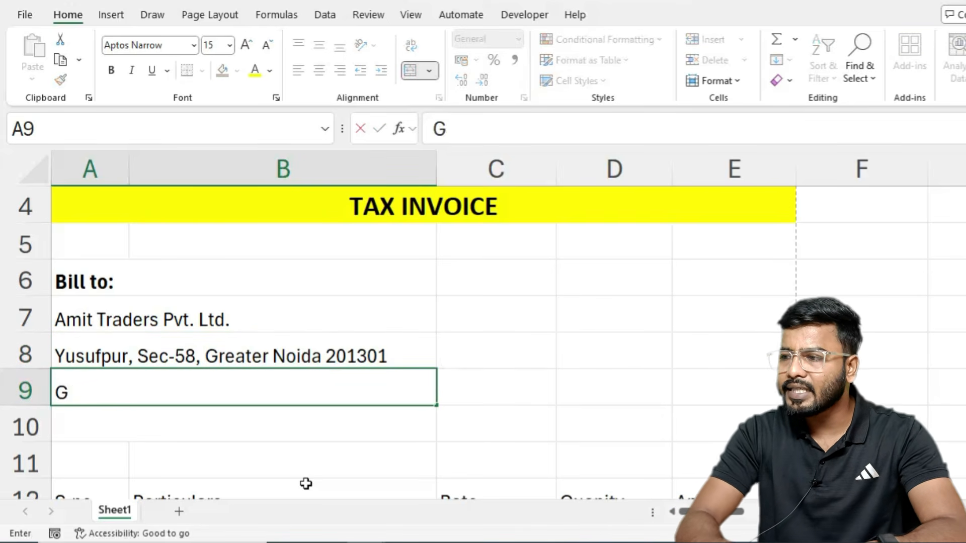
type("STIn")
key("BackSpace")
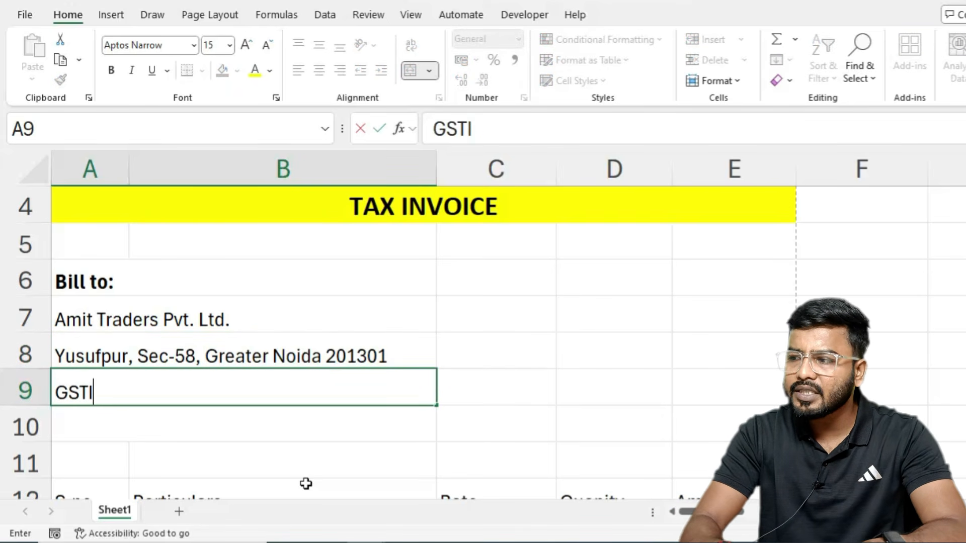
type("N")
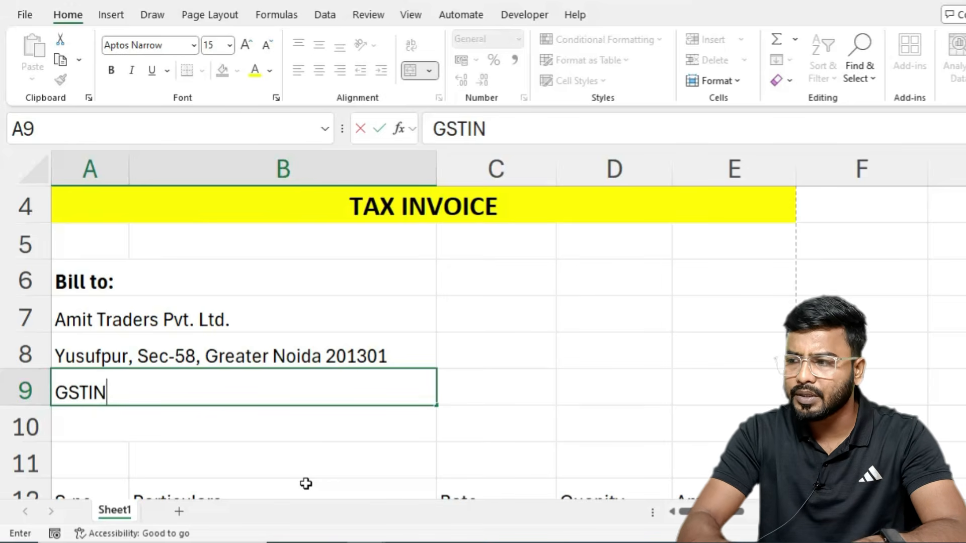
type(":")
key("Return")
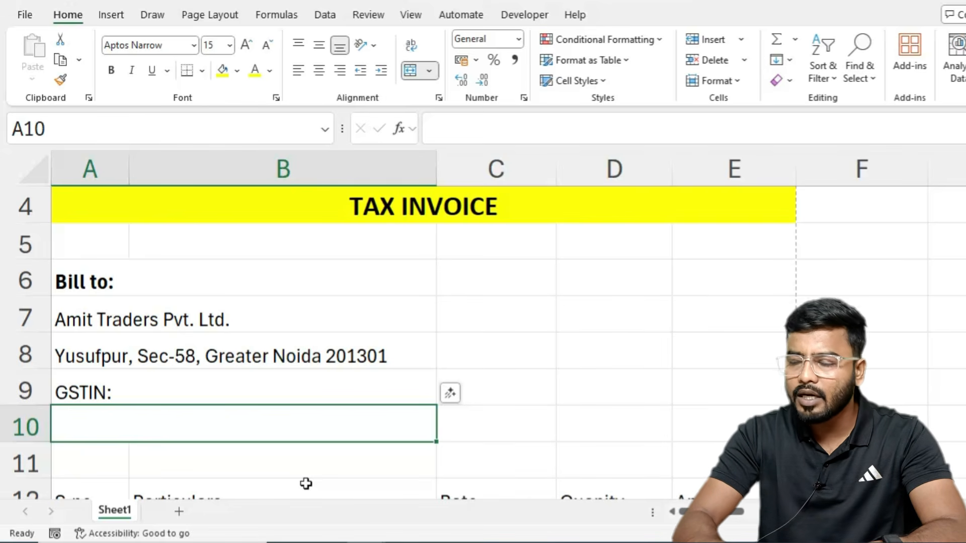
type("p")
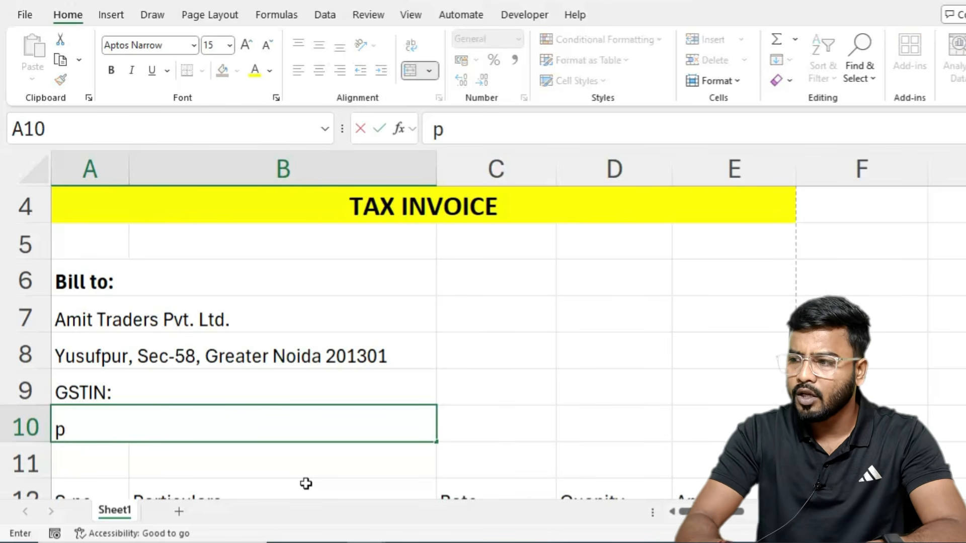
key("BackSpace")
type("Phone/")
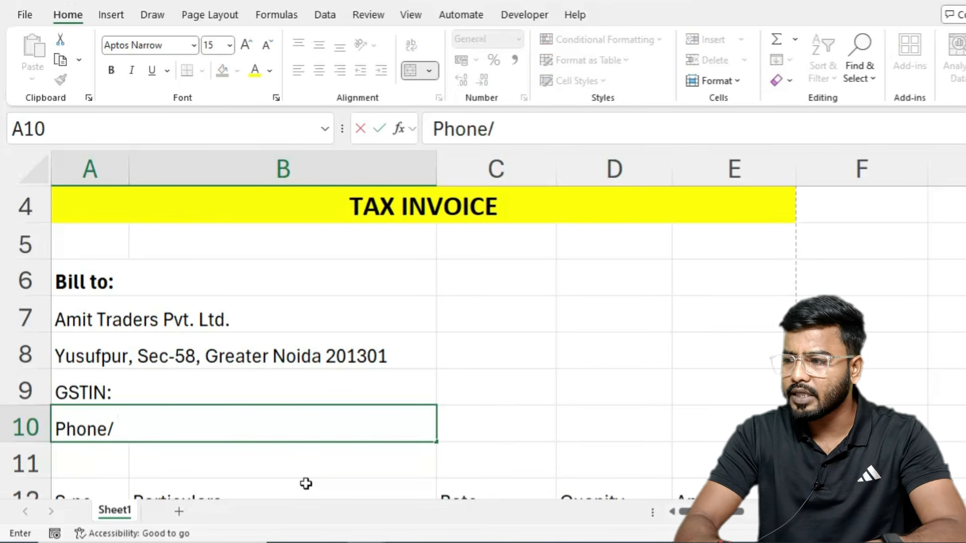
type(" Email: ")
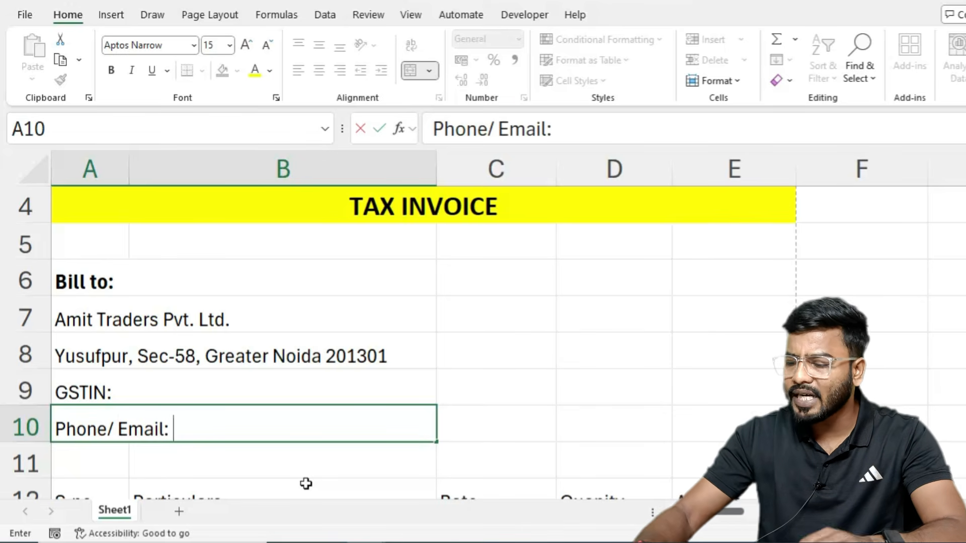
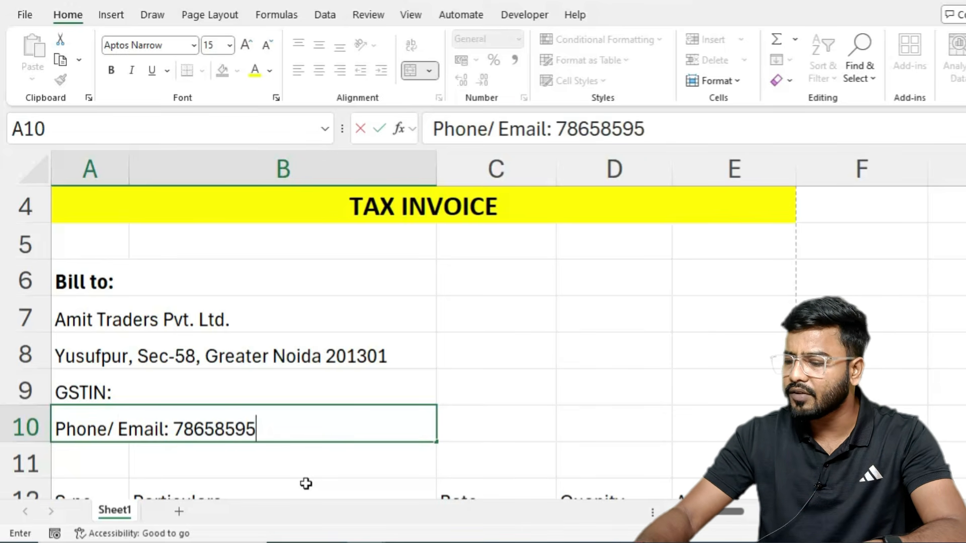
key("Return")
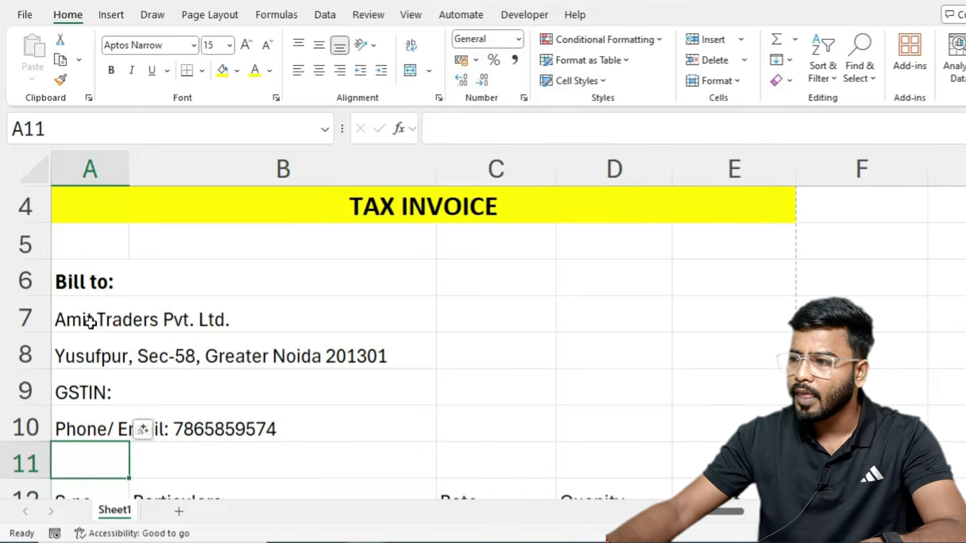
Step: Make the Bill to details in A7:B10 bold, non-italic, at font size 14
left_click_drag(92, 320, 103, 425)
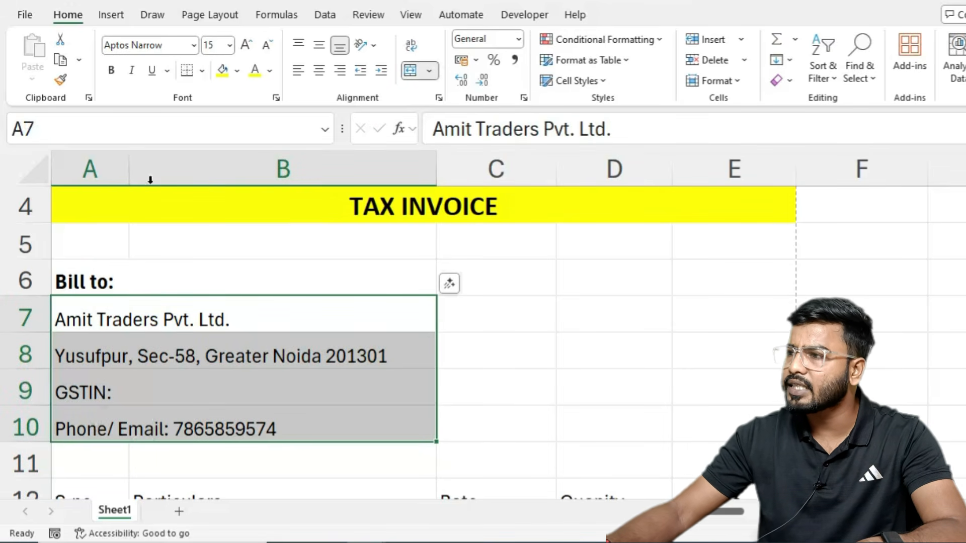
left_click(111, 70)
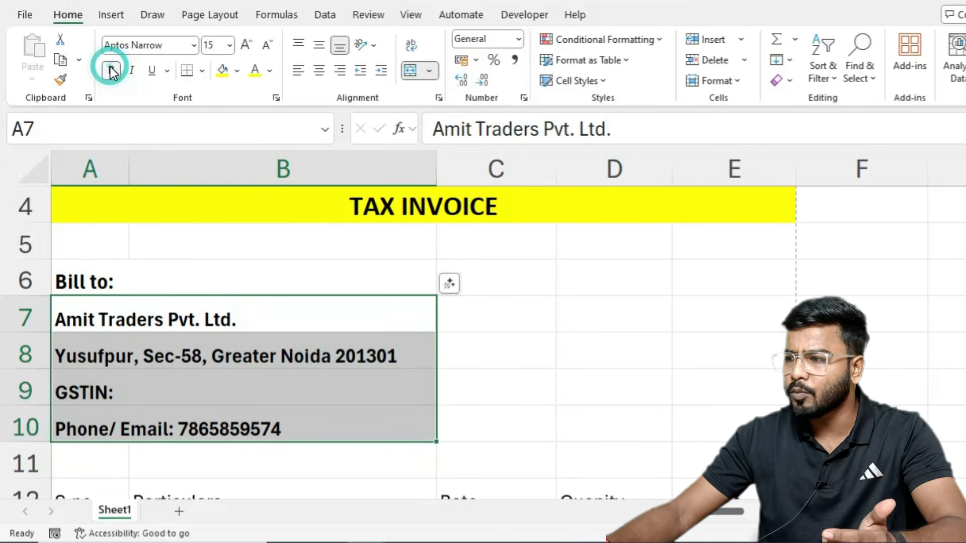
left_click(267, 45)
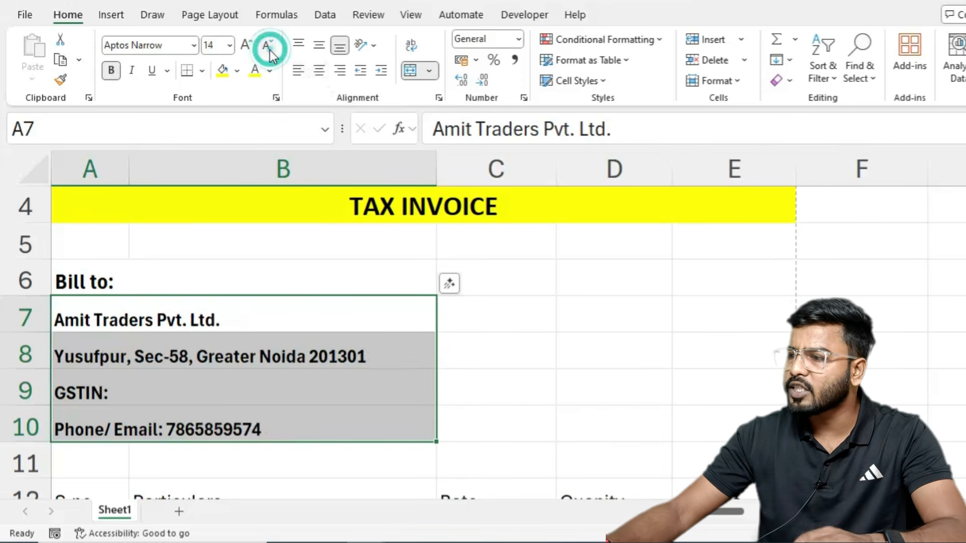
left_click(111, 73)
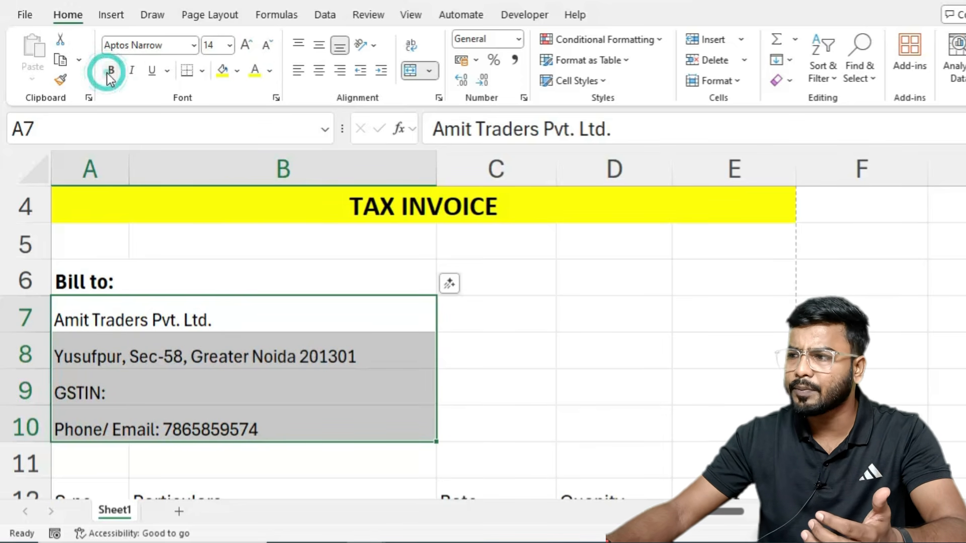
left_click(111, 73)
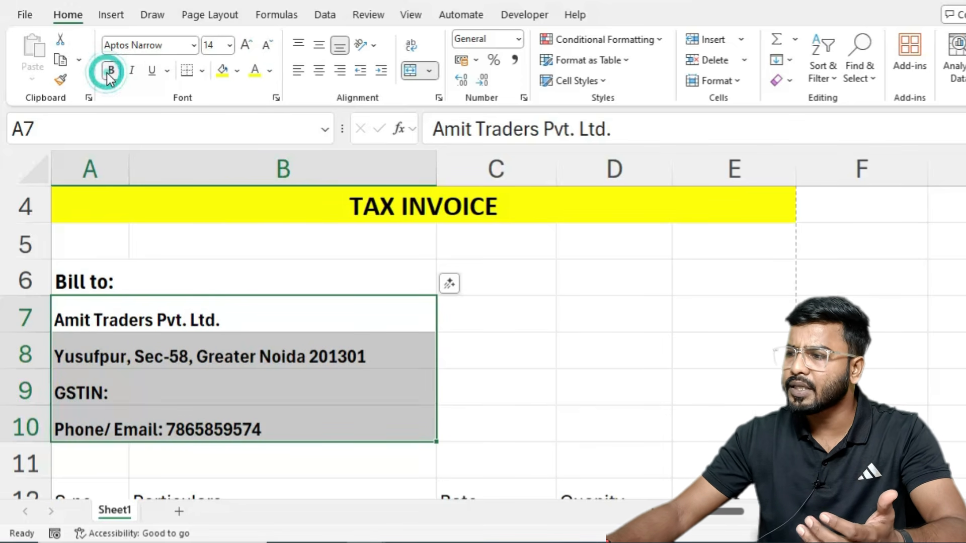
left_click(133, 71)
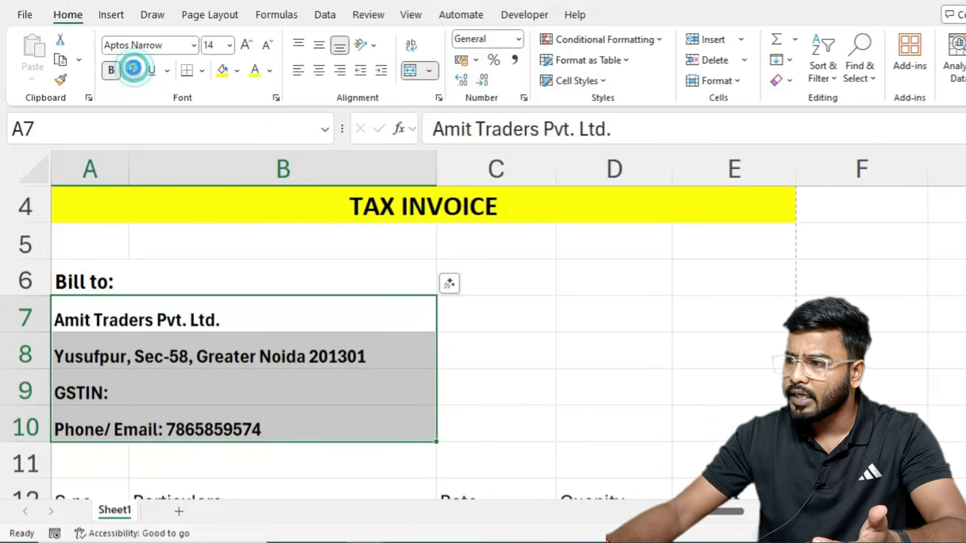
left_click(133, 71)
left_click(464, 302)
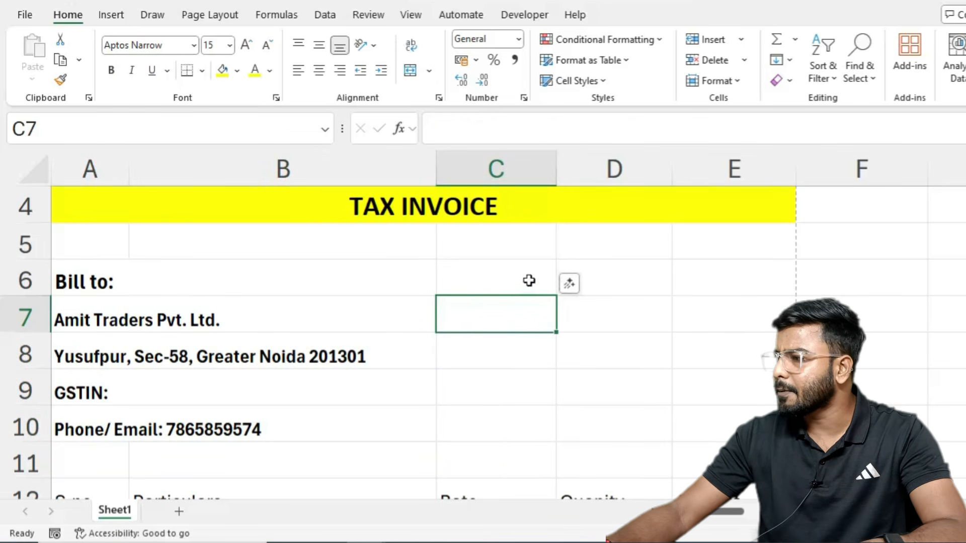
left_click(602, 278)
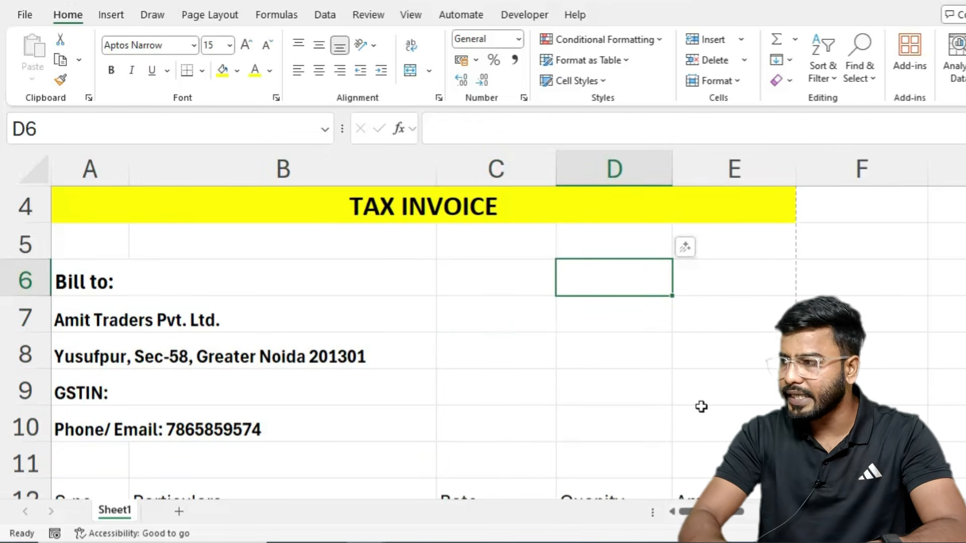
Step: Add bold 'Date:' and 'Invoice No.' labels in D6 and D7
type("Date:")
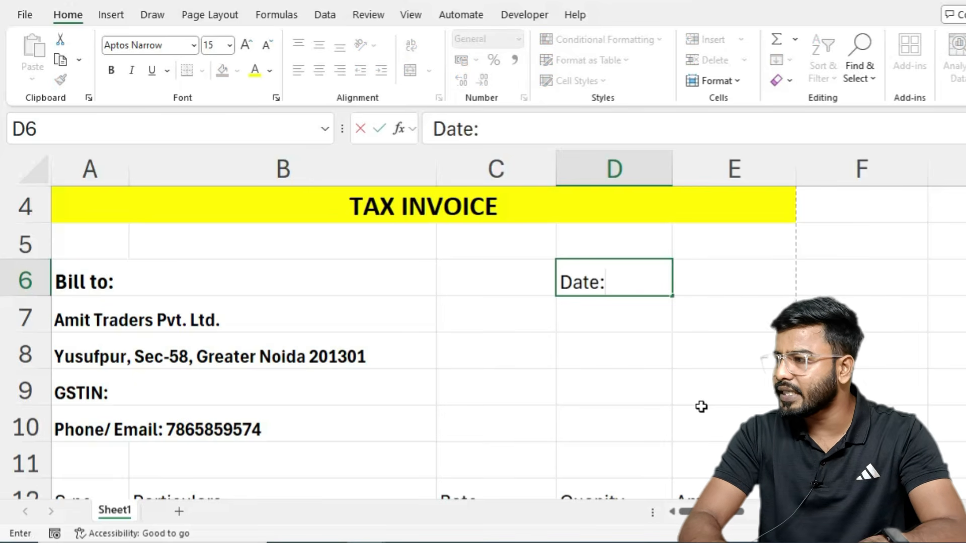
key("Tab")
key("Return")
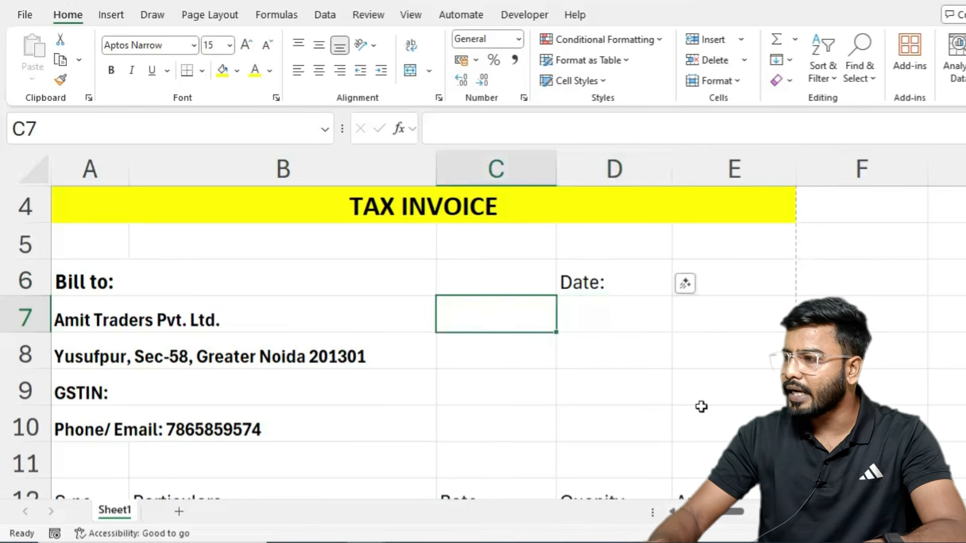
key("Right")
type("Invoice No.")
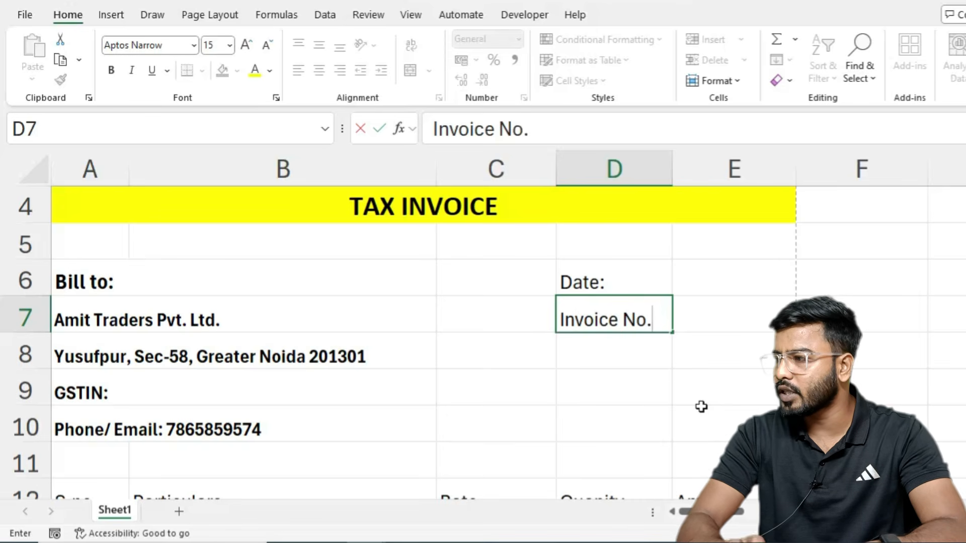
key("Tab")
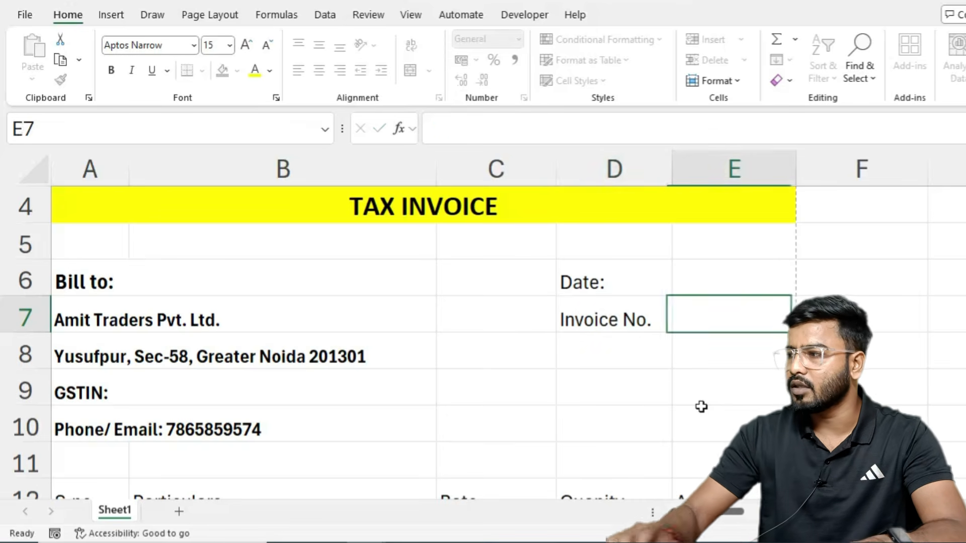
left_click_drag(604, 290, 607, 317)
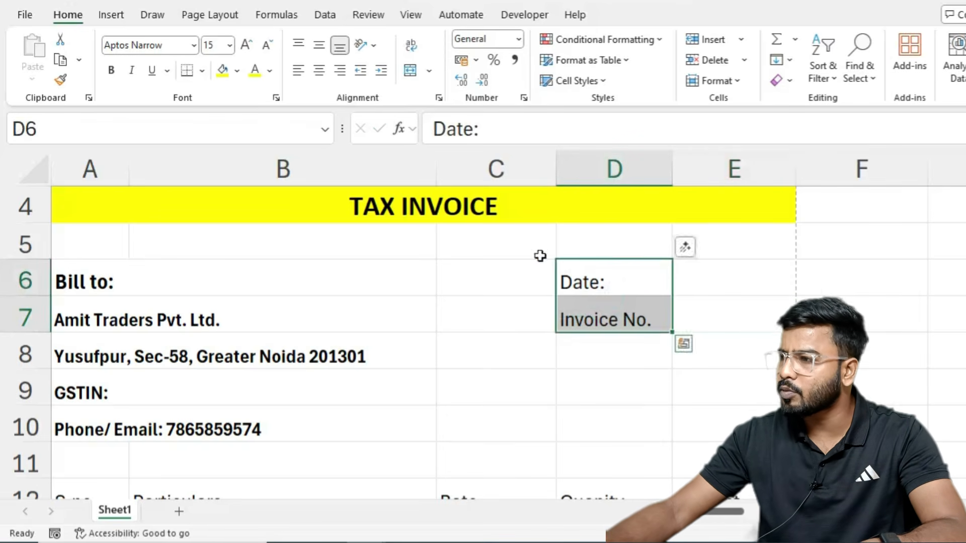
left_click(111, 70)
left_click(426, 364)
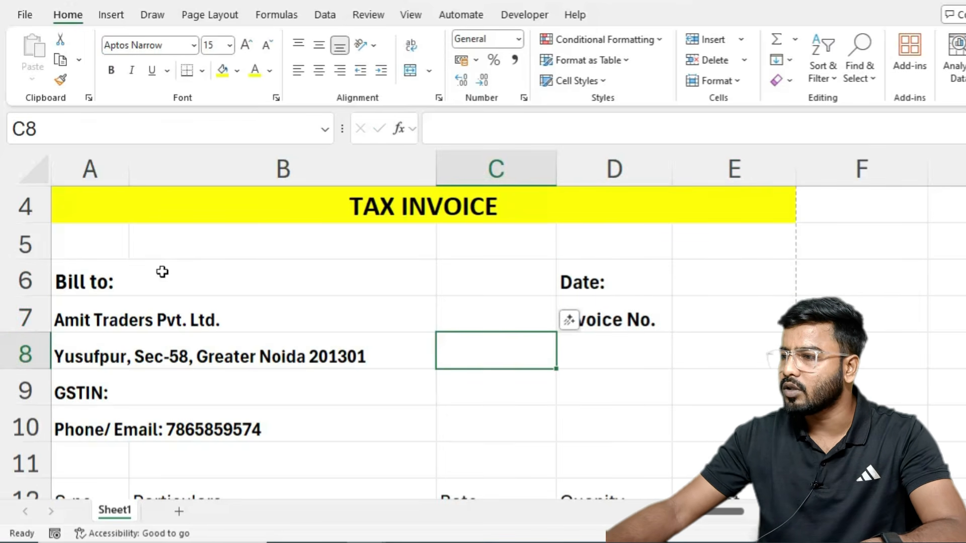
left_click_drag(75, 269, 735, 279)
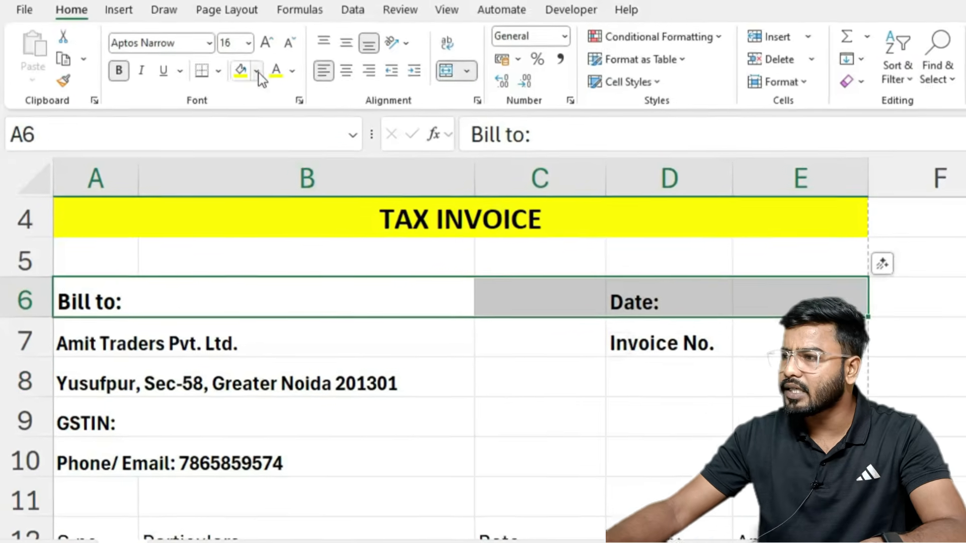
Step: Fill row 6 (A6:E6) light peach, centre its text vertically and set font size 18
left_click(250, 70)
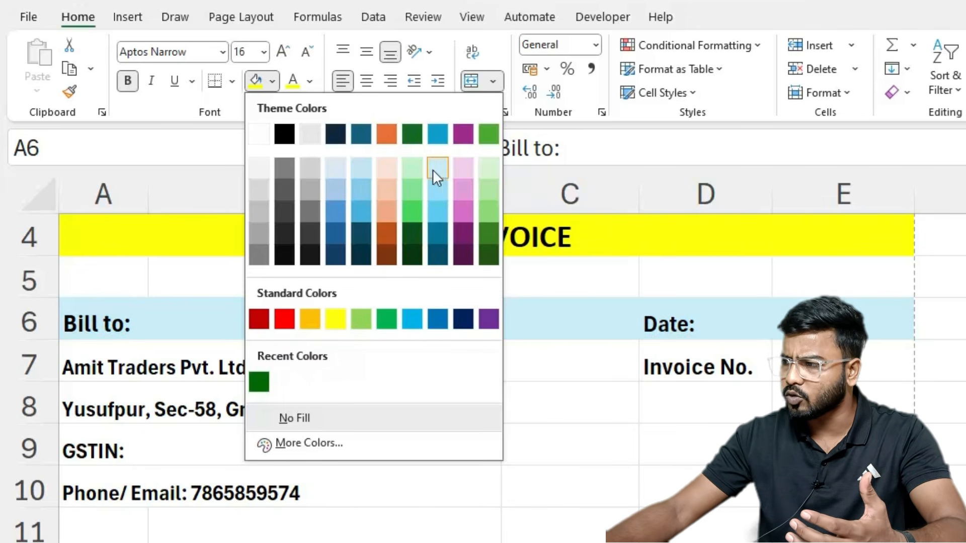
left_click(382, 182)
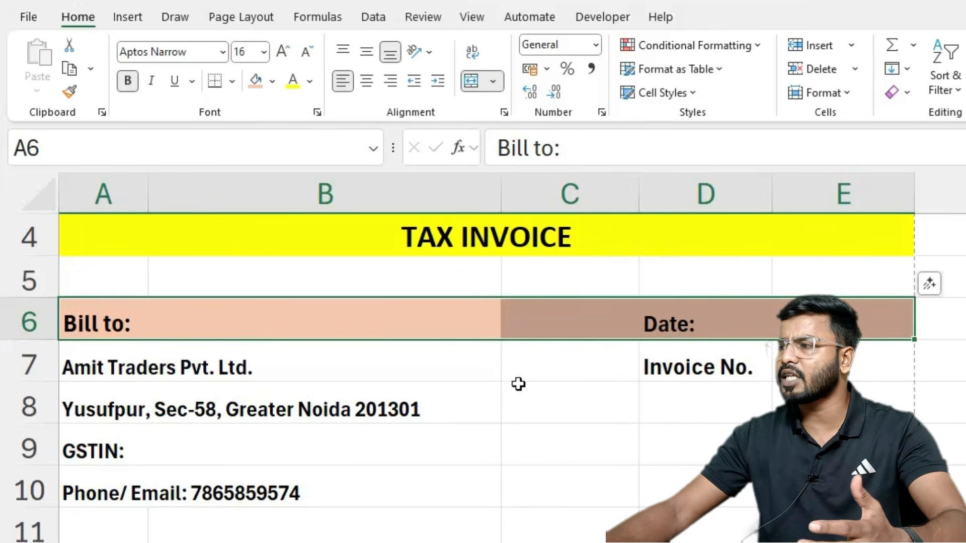
left_click(366, 52)
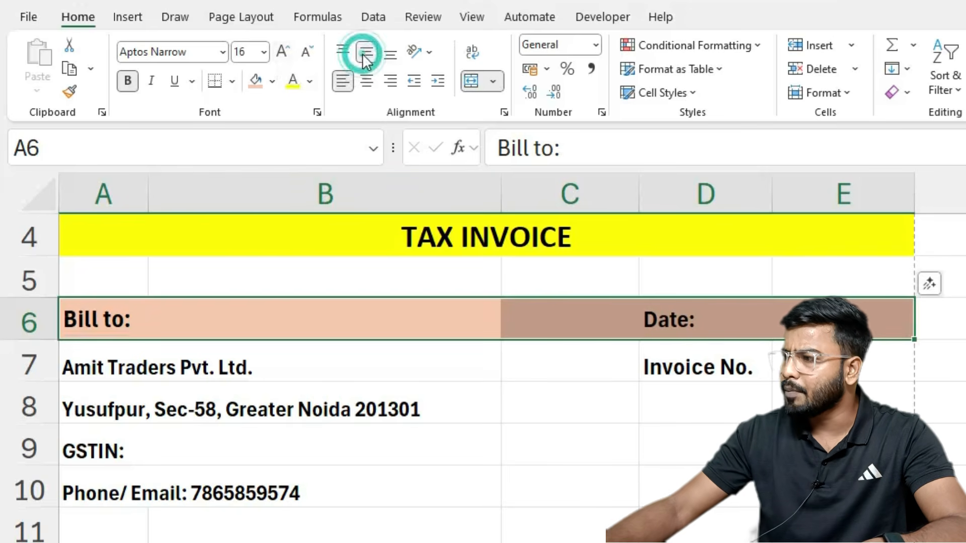
left_click(283, 52)
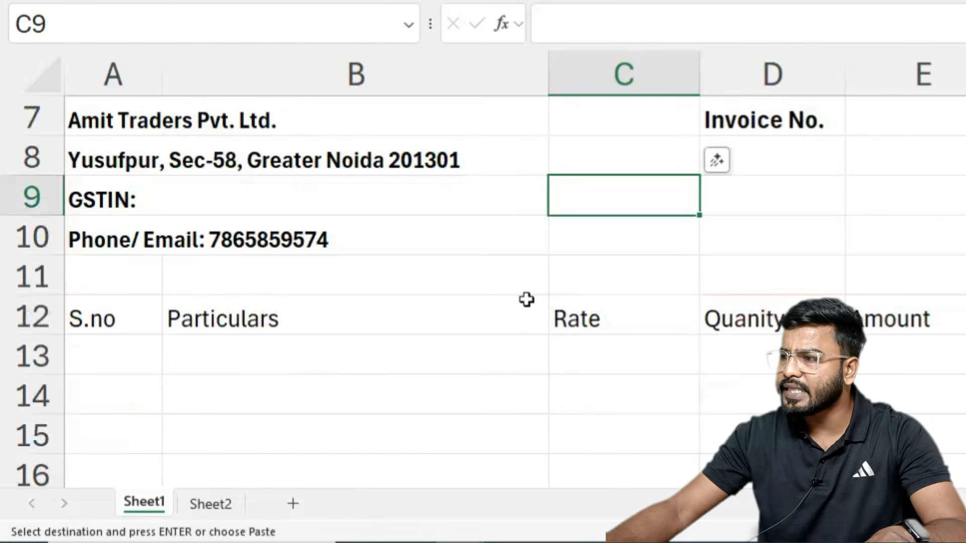
Step: Indicate where serial numbers, particulars, rates and quantities go below the row 12 headers
scroll(527, 300, "down", 1)
left_click_drag(107, 211, 917, 190)
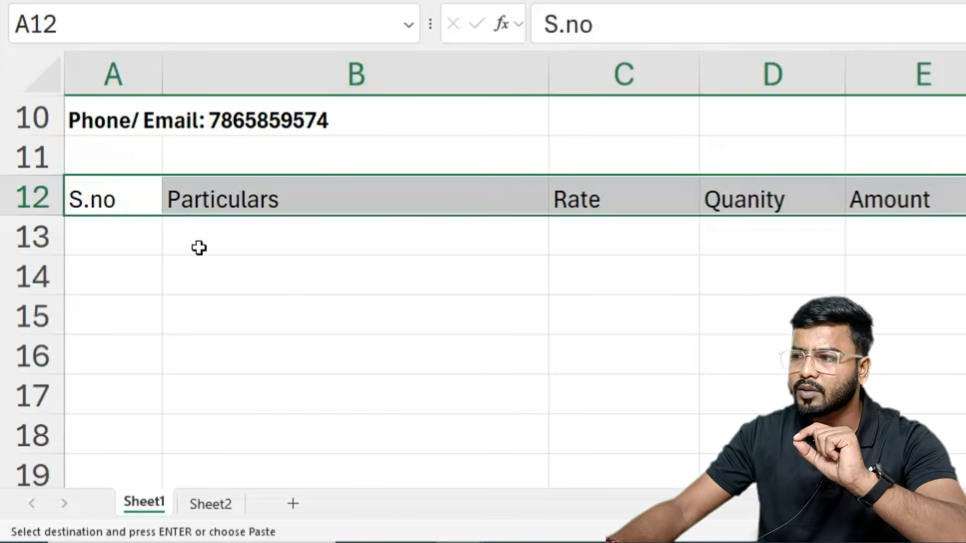
left_click_drag(123, 233, 108, 397)
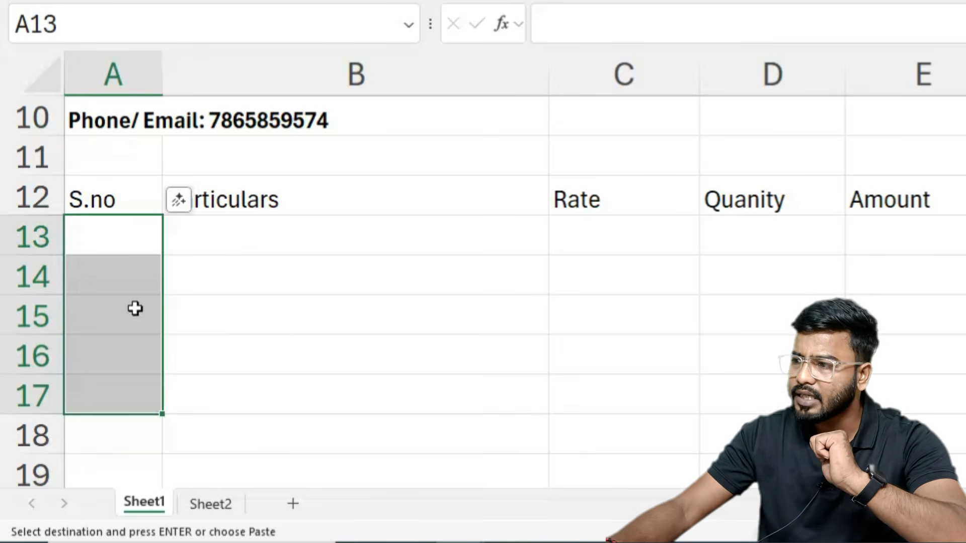
left_click(230, 244)
left_click_drag(244, 235, 252, 386)
left_click(608, 239)
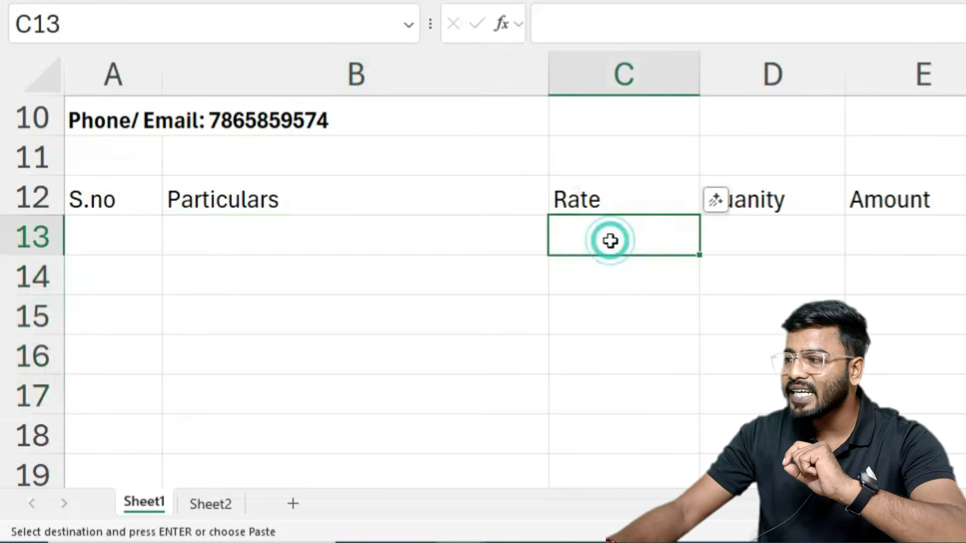
left_click(757, 227)
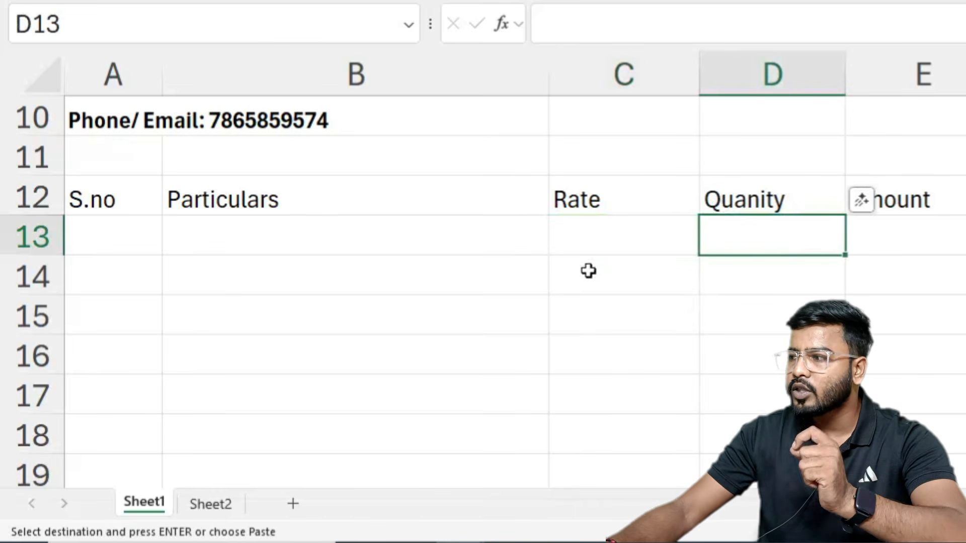
Step: Correct the D12 header from Quanity to Quantity and point out the Rate, Quantity and Amount cells
double_click(760, 196)
type("t")
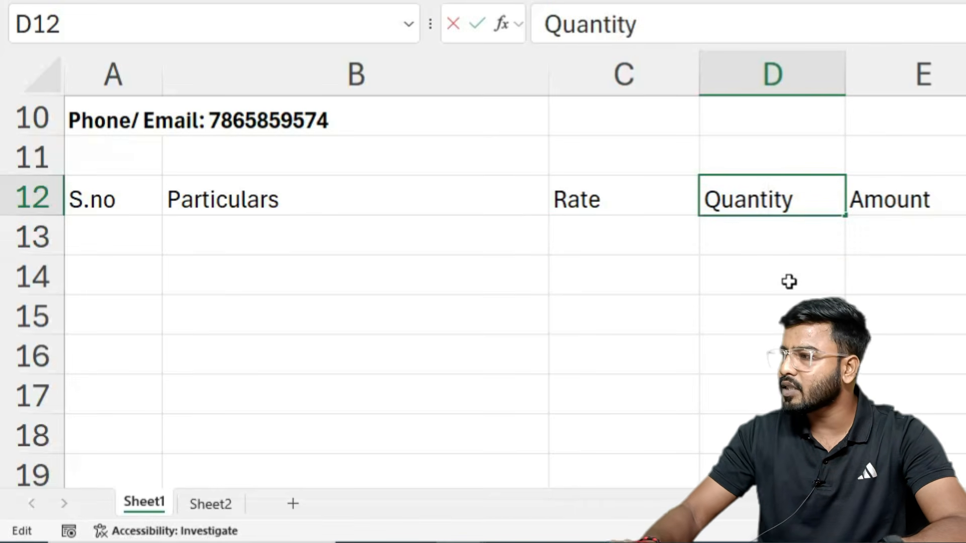
key("Tab")
left_click(887, 240)
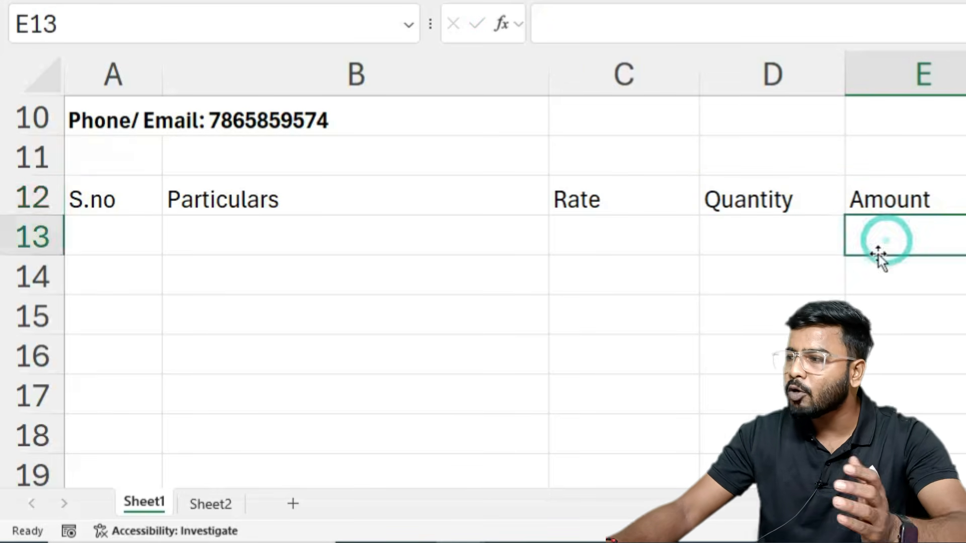
left_click(603, 234)
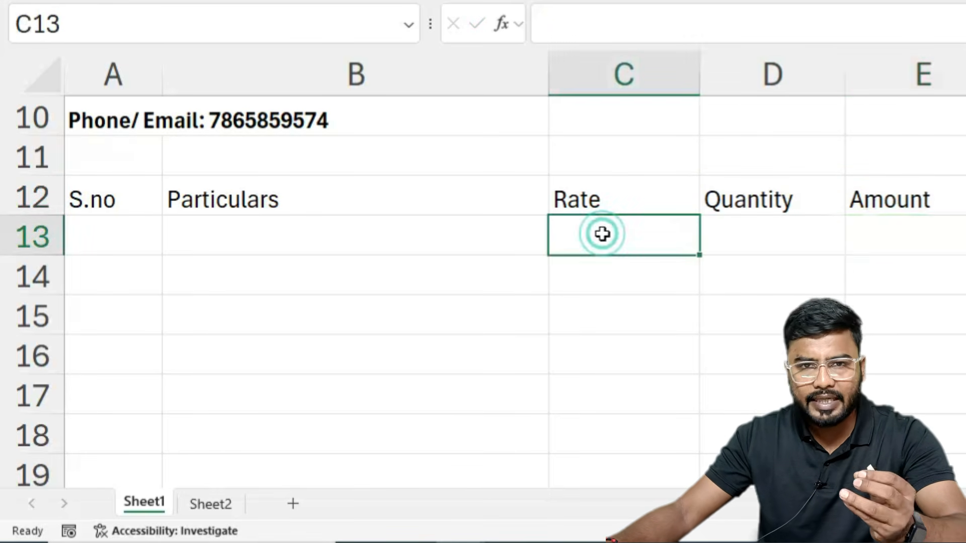
left_click(749, 247)
left_click(877, 229)
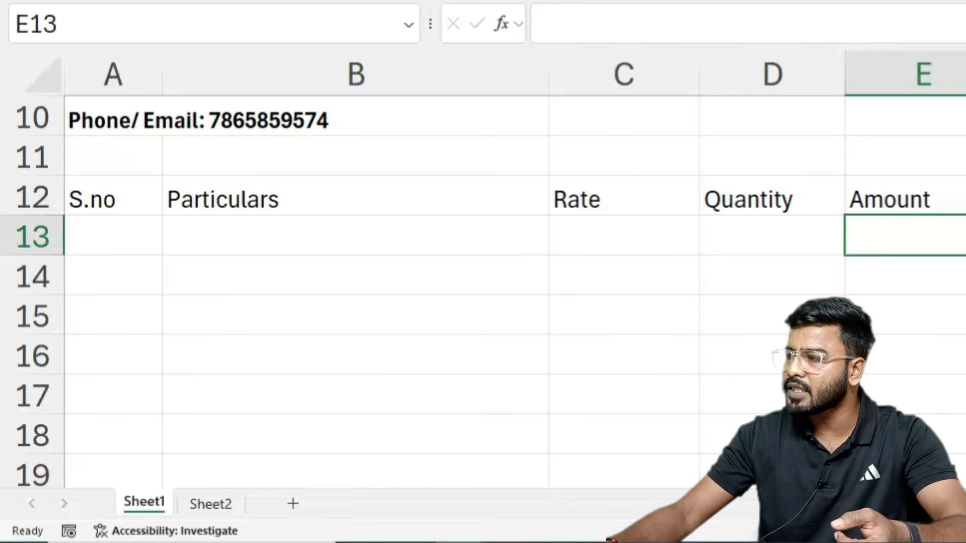
Step: Fill the header row A12:E12 yellow and make it bold
left_click(356, 435)
left_click_drag(102, 200, 900, 198)
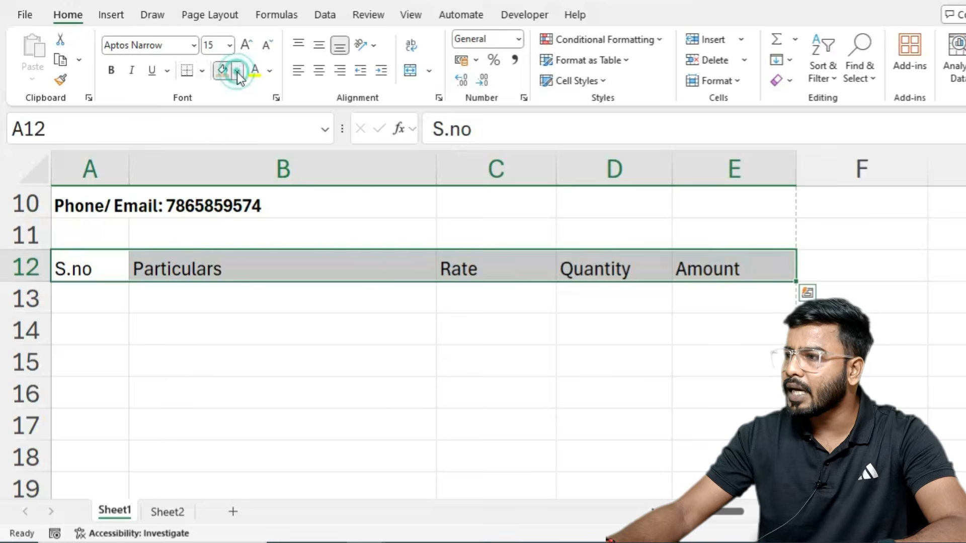
left_click(237, 71)
left_click(297, 279)
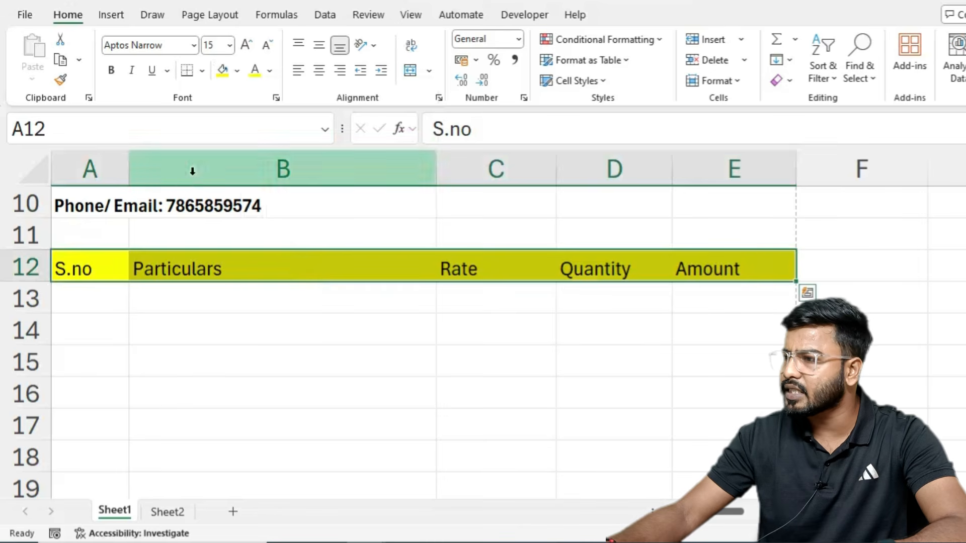
left_click(112, 71)
Step: Centre the A12:E12 headers vertically and horizontally, then apply All Borders to A12:E24
left_click(319, 46)
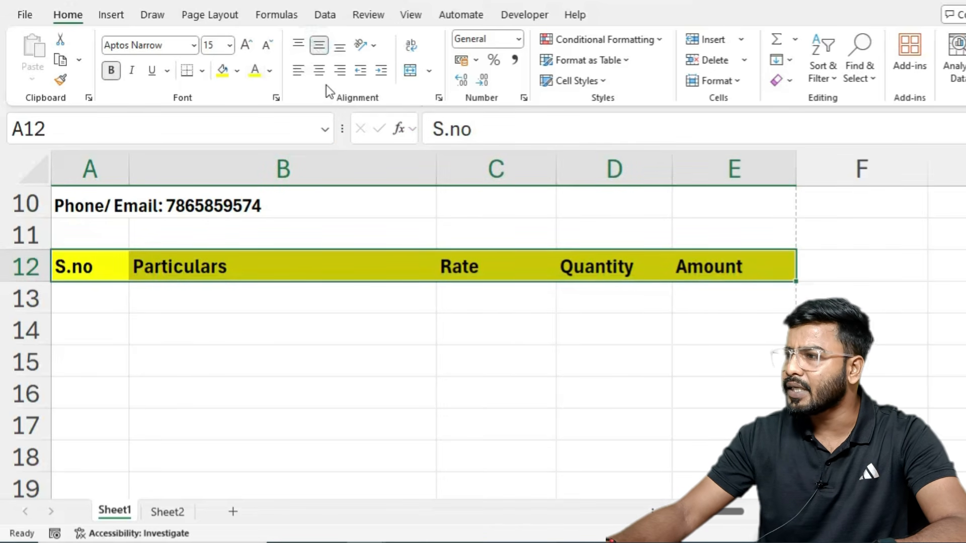
left_click(321, 75)
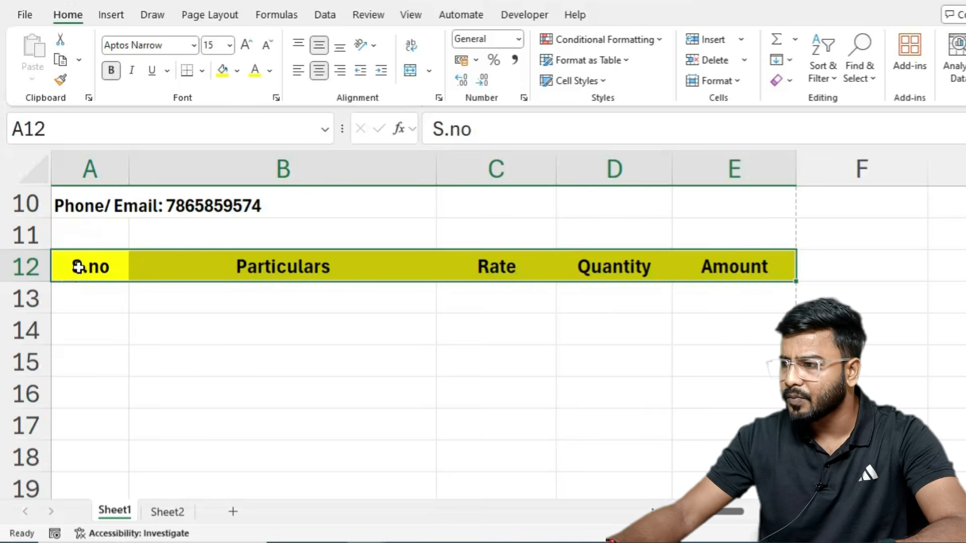
left_click_drag(78, 267, 701, 477)
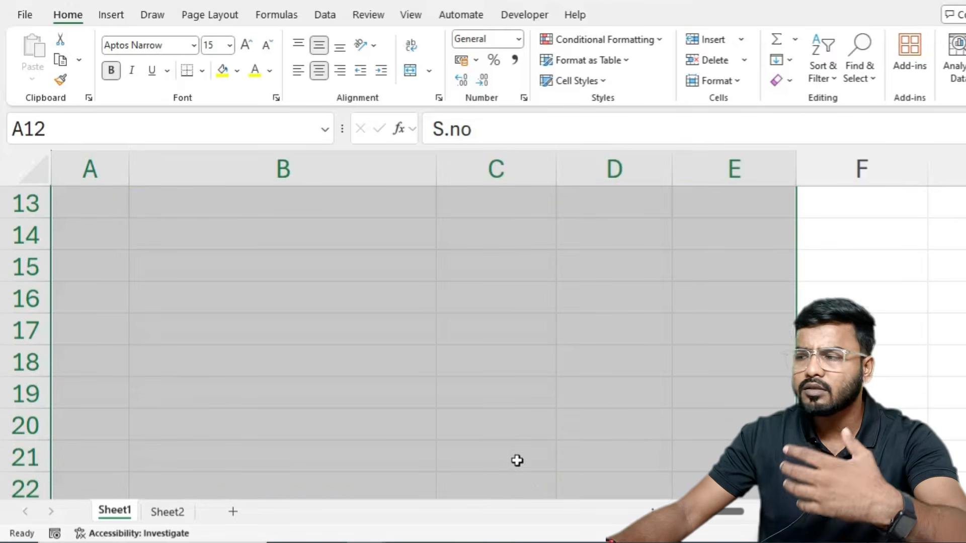
scroll(334, 391, "up", 3)
scroll(334, 390, "down", 3)
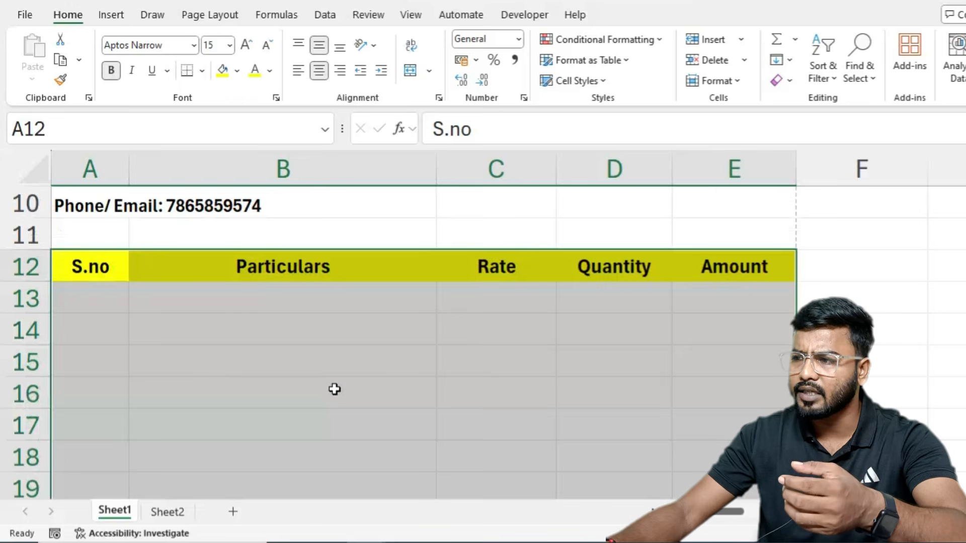
scroll(332, 388, "down", 1)
key("shift+Down")
key("shift+Down")
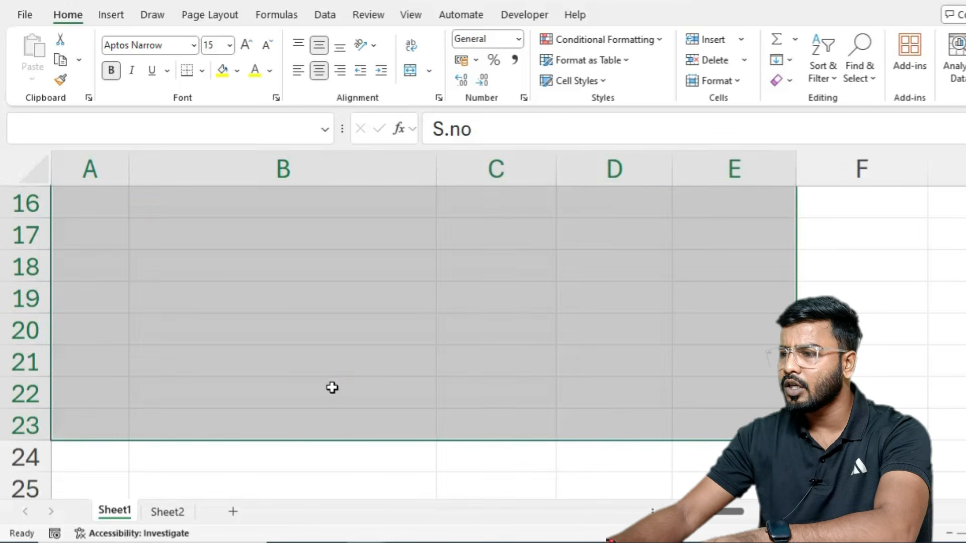
left_click(204, 73)
left_click(220, 234)
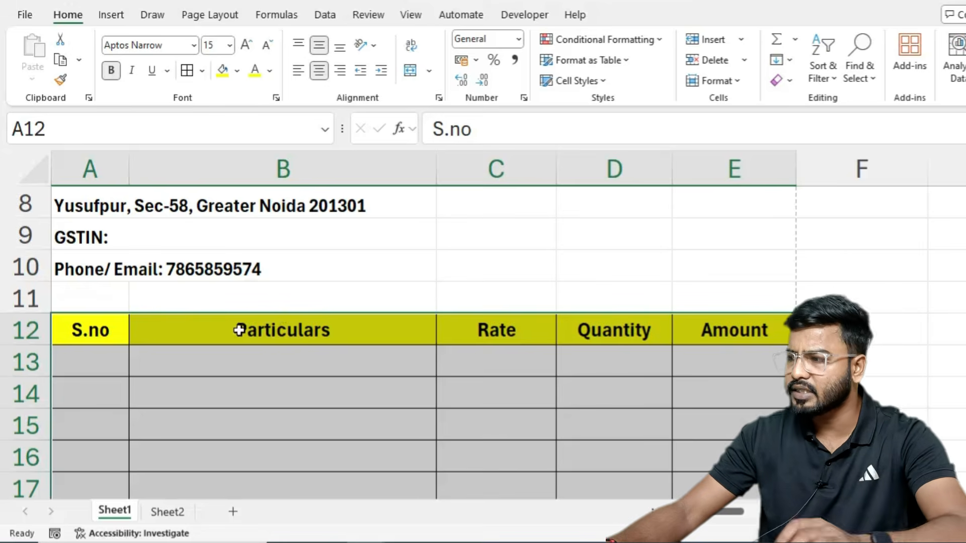
scroll(357, 341, "down", 1)
scroll(297, 305, "down", 3)
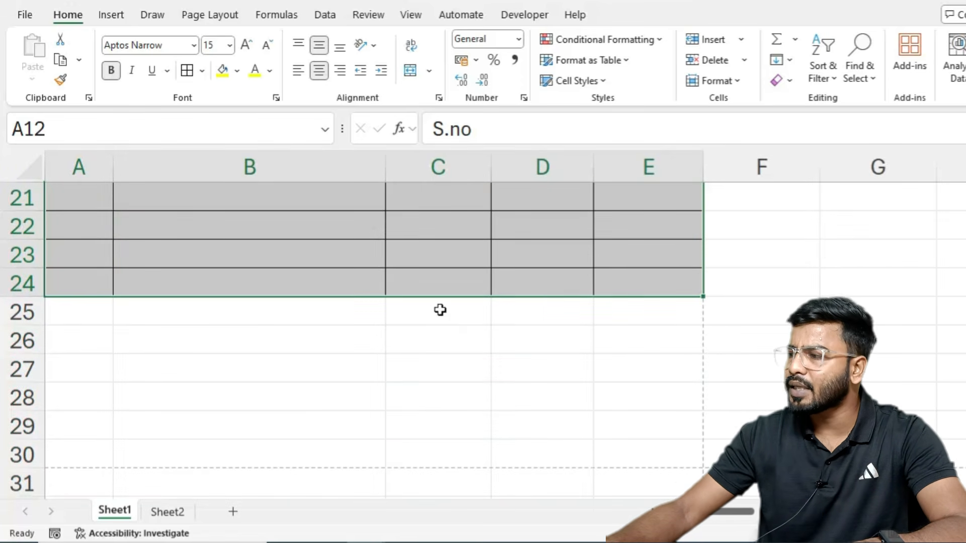
Step: Merge C25:D25 and label it 'Total'
left_click_drag(440, 310, 498, 307)
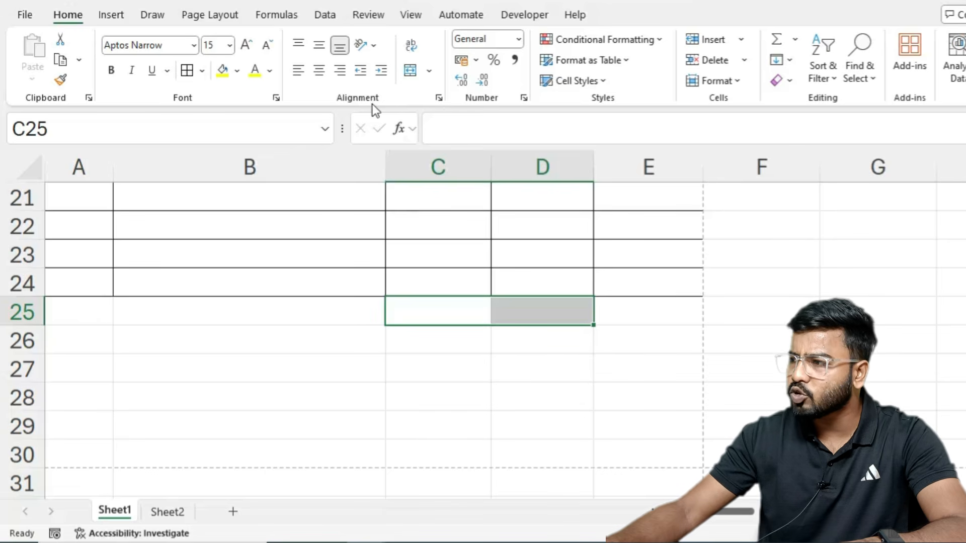
left_click(411, 71)
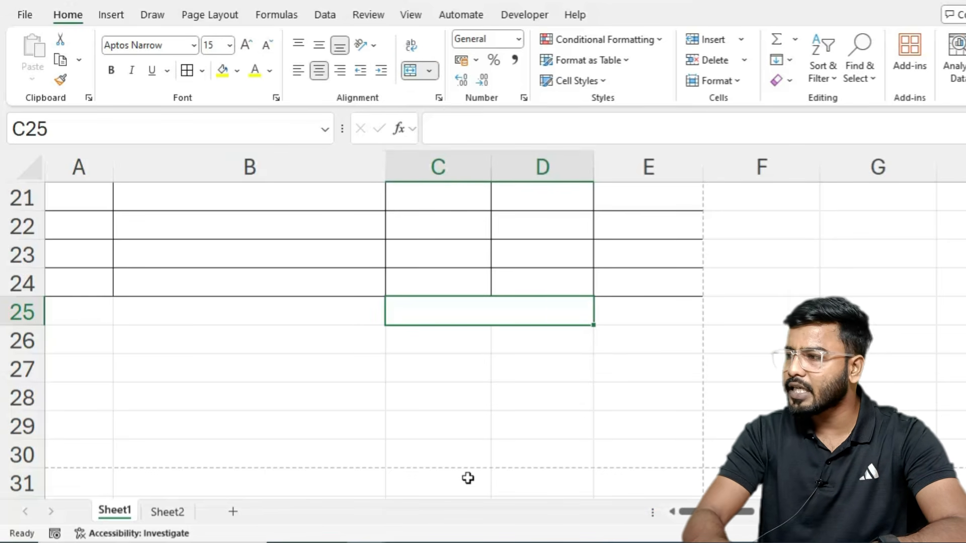
type("Total")
key("Tab")
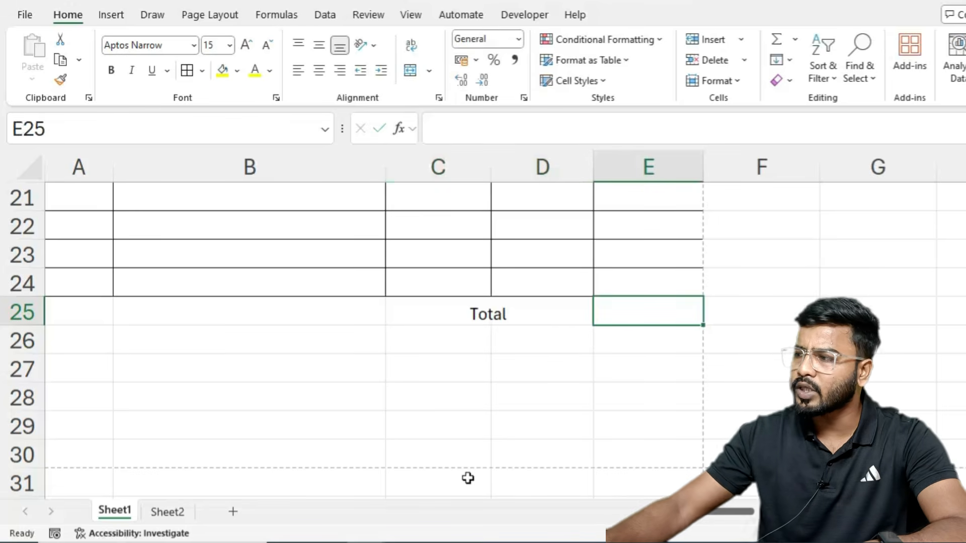
Step: Add the SGST 9% and CGST 9% rows beneath Total
left_click(446, 335)
type("S")
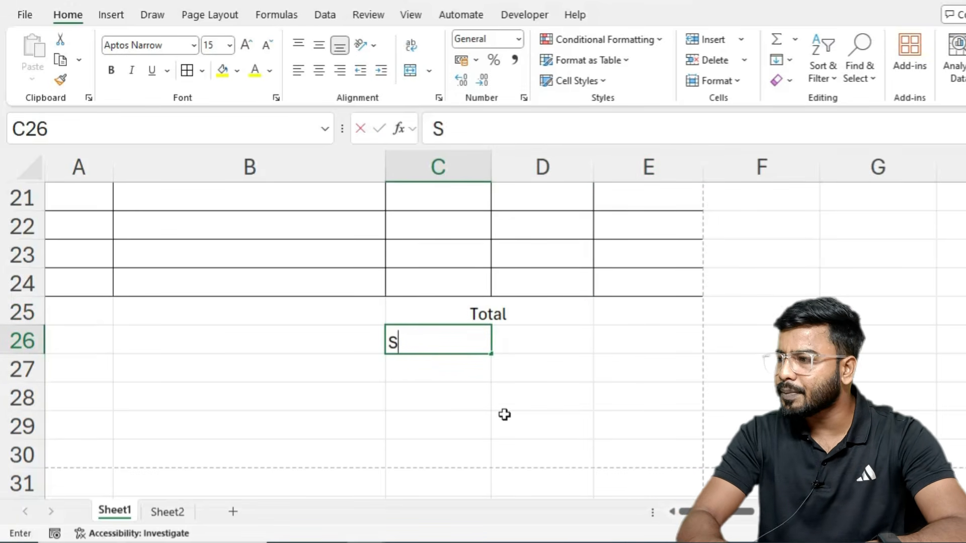
type("GST")
key("Tab")
type("9%")
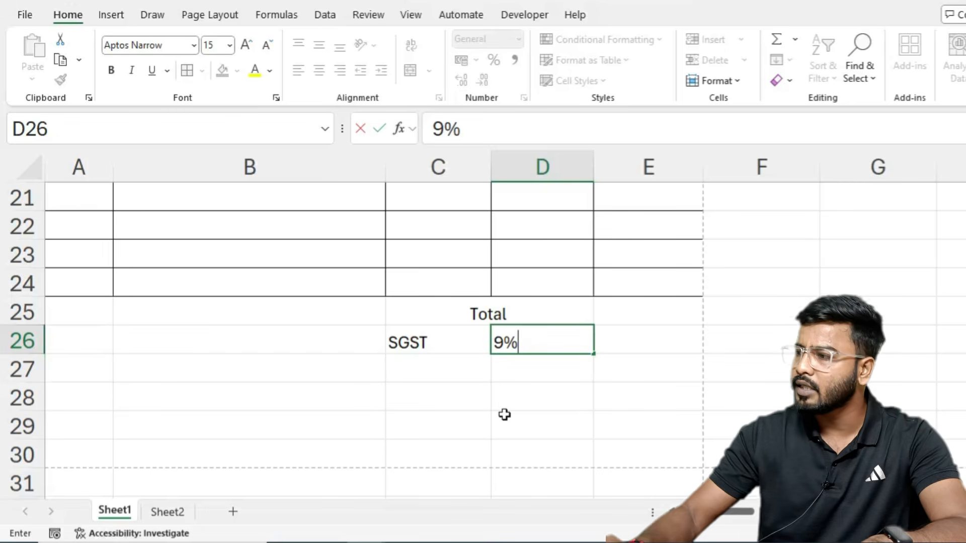
key("Return")
type("CGST")
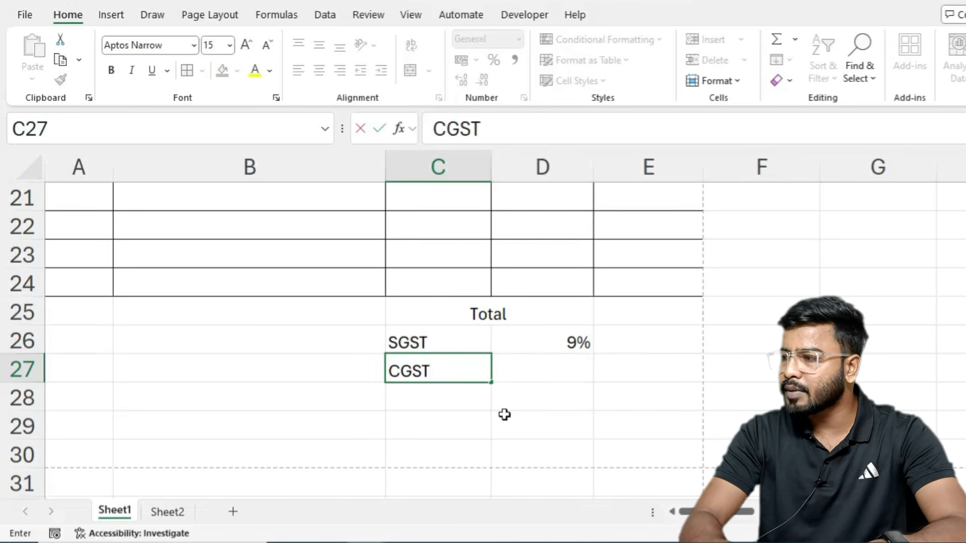
key("Tab")
type("`")
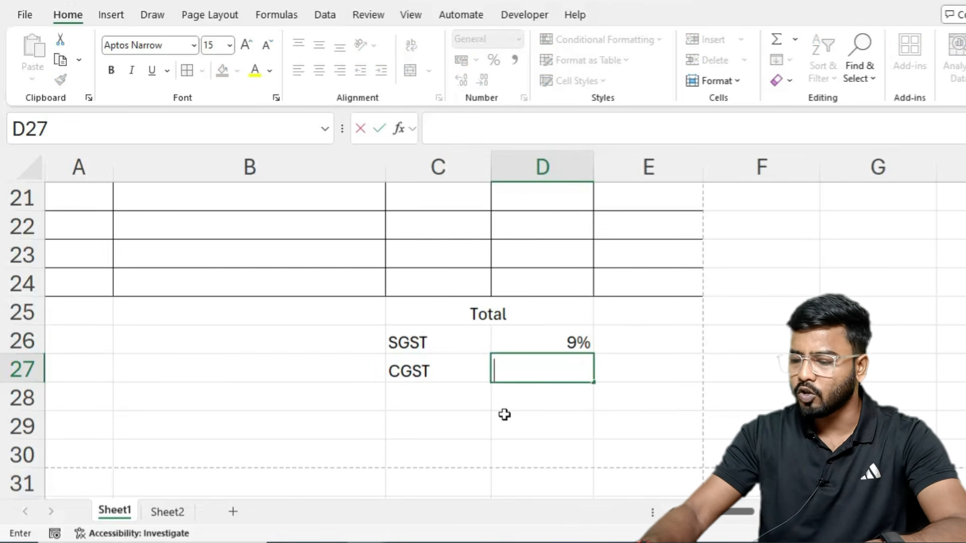
type("9%")
key("Tab")
key("Return")
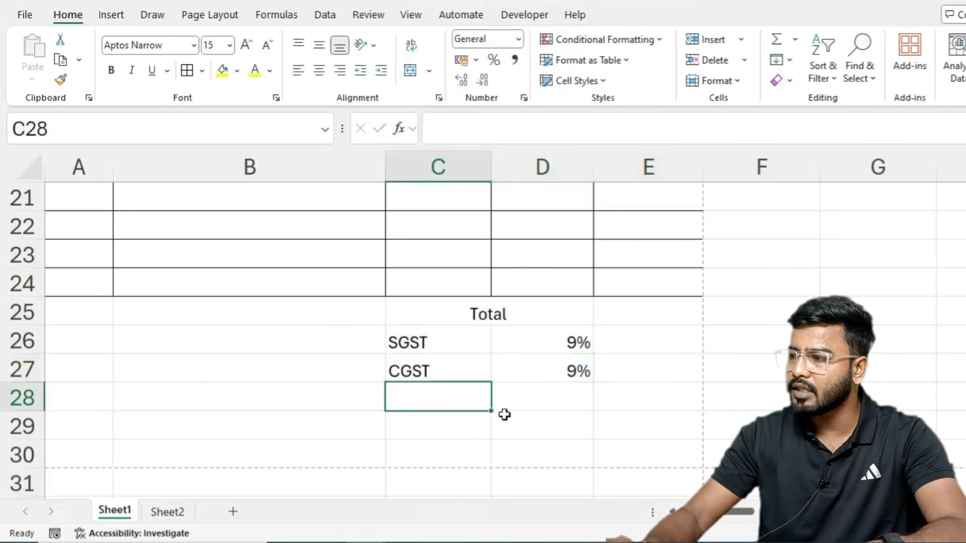
Step: Merge C28:D28 and type the 'Grand Total' label
left_click_drag(433, 401, 518, 399)
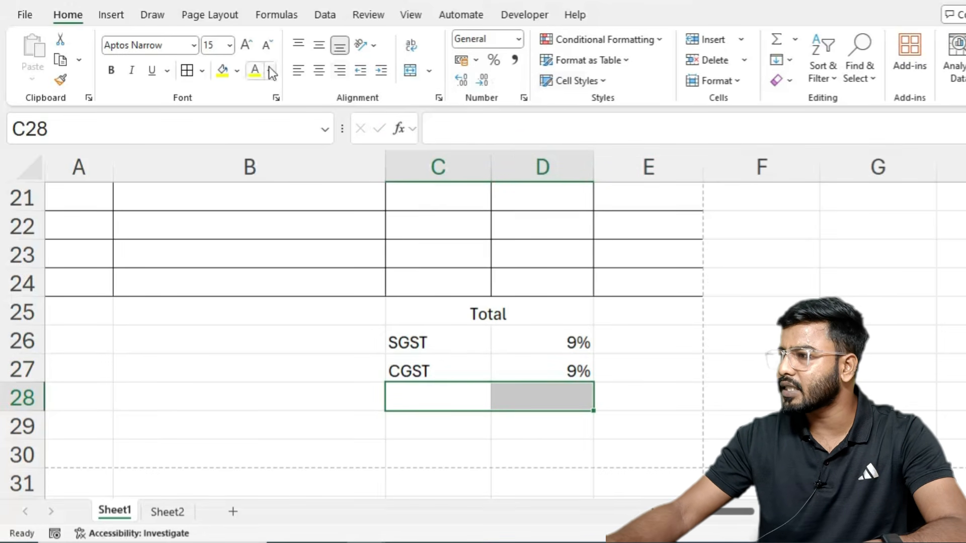
left_click(406, 69)
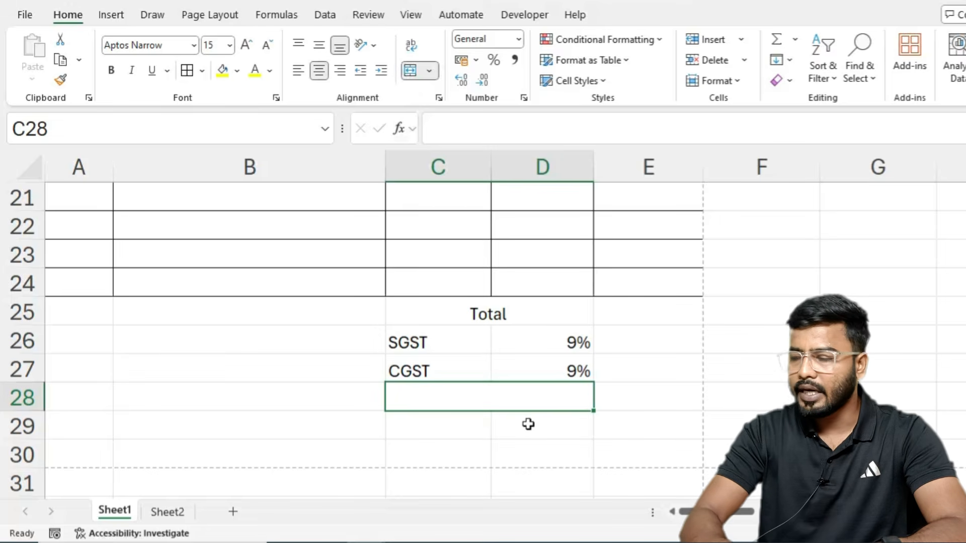
type("Grand Tota")
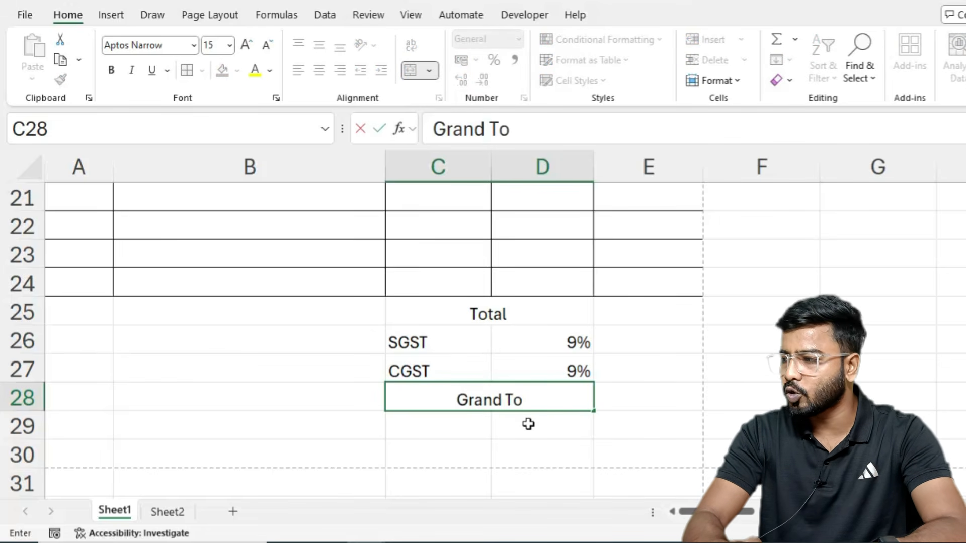
type("l")
Step: Give the summary block C23:E26 all borders, bold size-16 text and centred alignment
left_click_drag(438, 254, 647, 346)
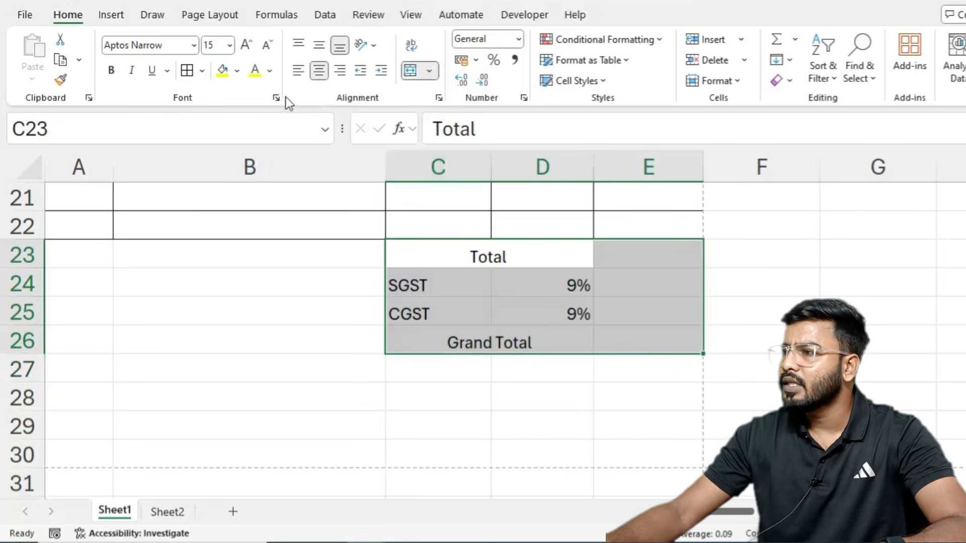
left_click(190, 72)
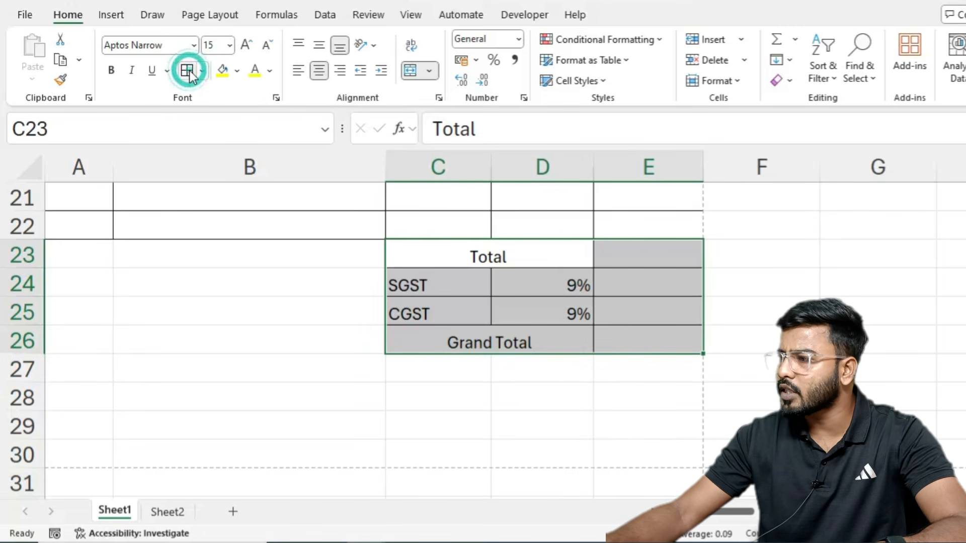
left_click(113, 72)
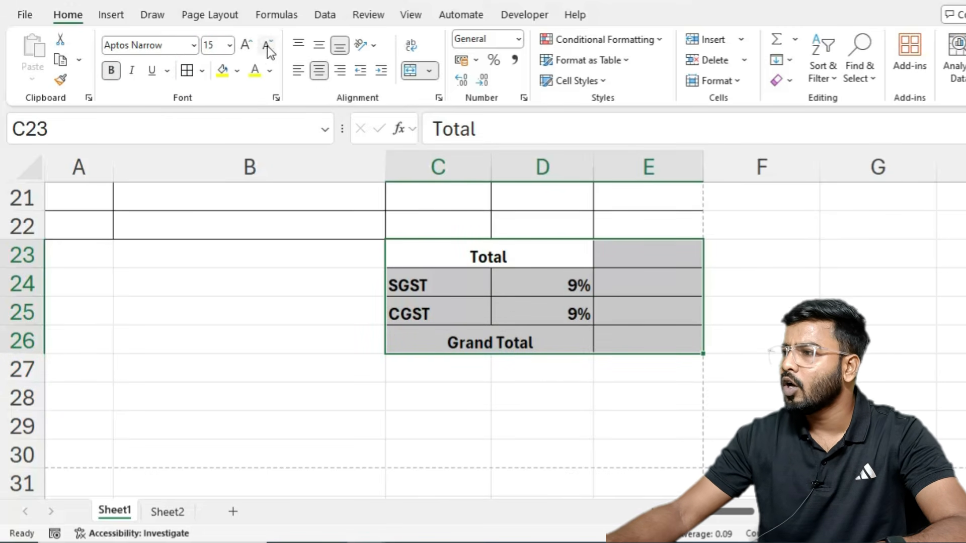
left_click(247, 45)
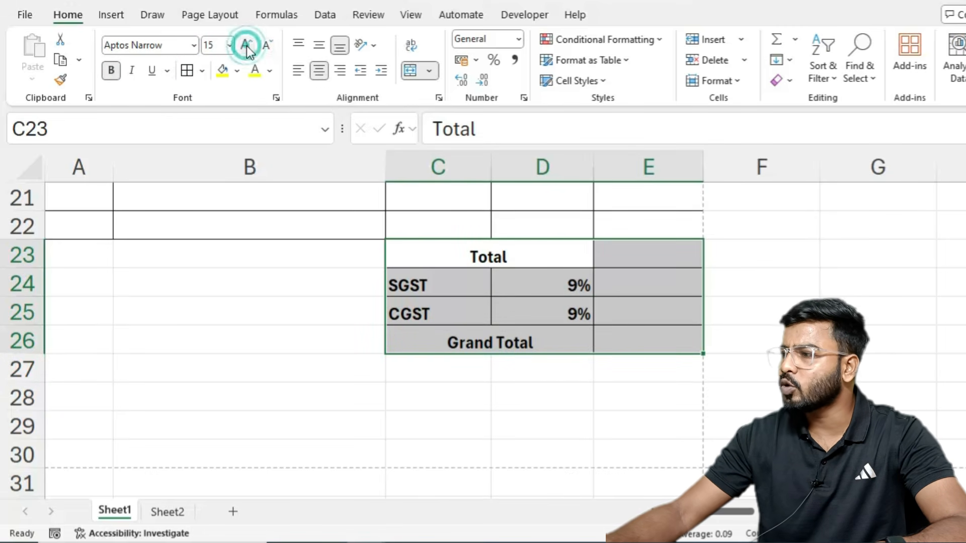
left_click(317, 70)
left_click(317, 70)
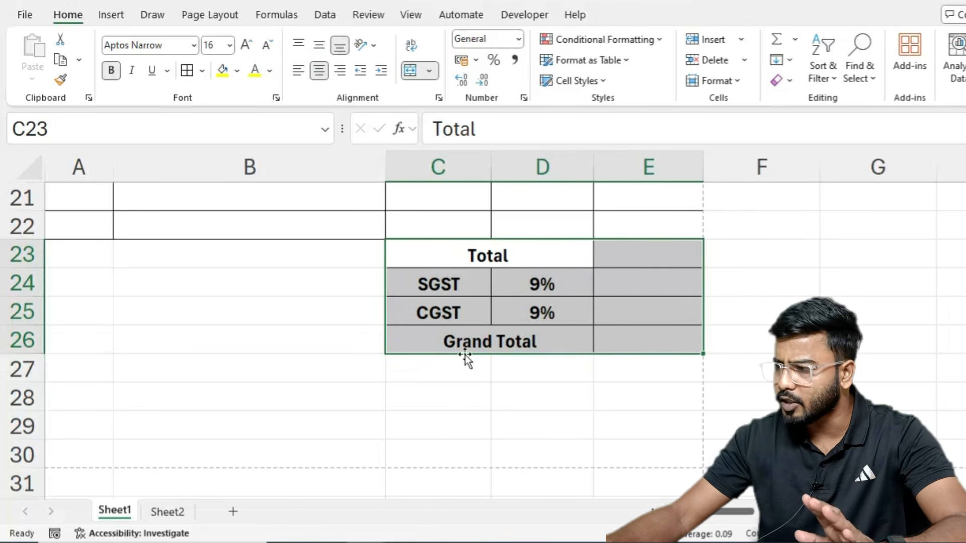
left_click_drag(409, 424, 647, 429)
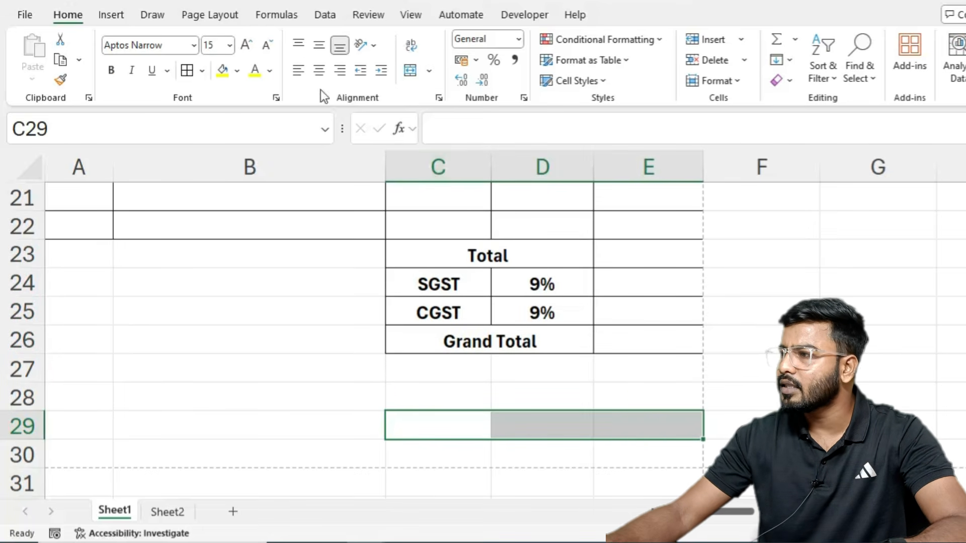
Step: Enter a bold size-16 'Authorized Signatory' in merged C29:E29, then merge C28:E28 above it
left_click(412, 70)
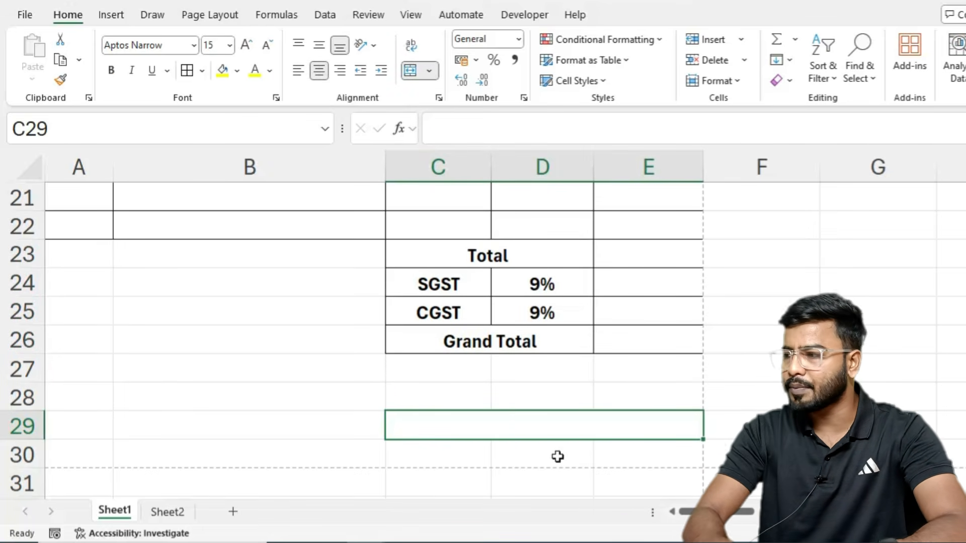
type("Authori")
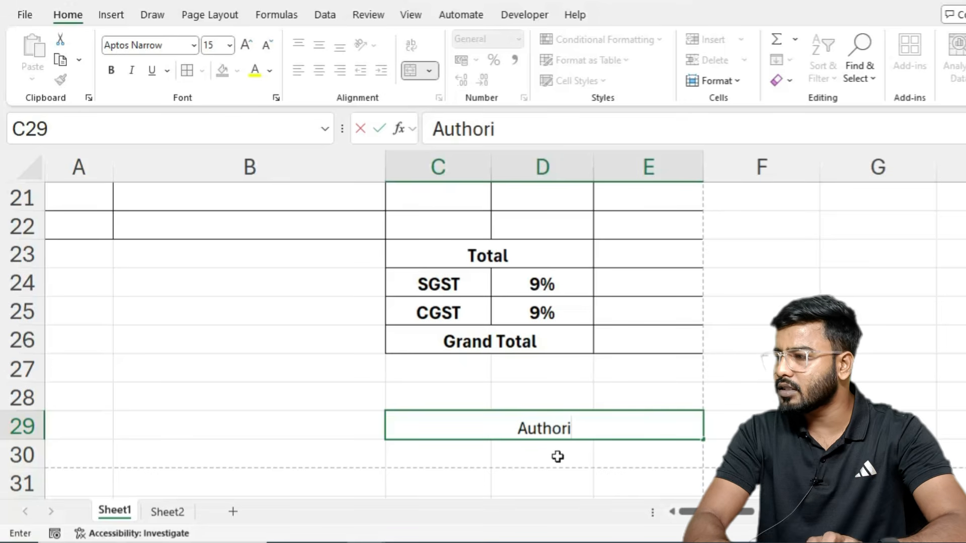
type("zed Signa")
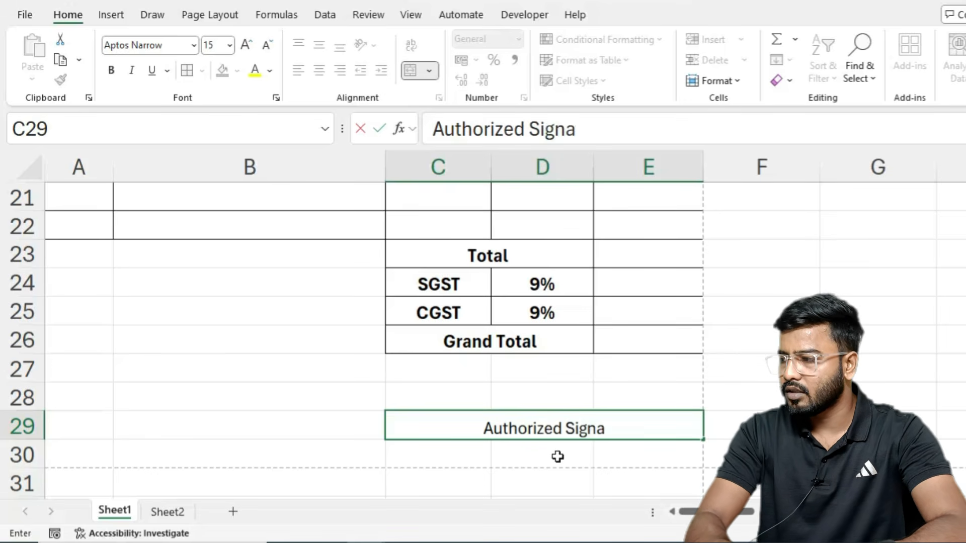
type("tory")
key("Return")
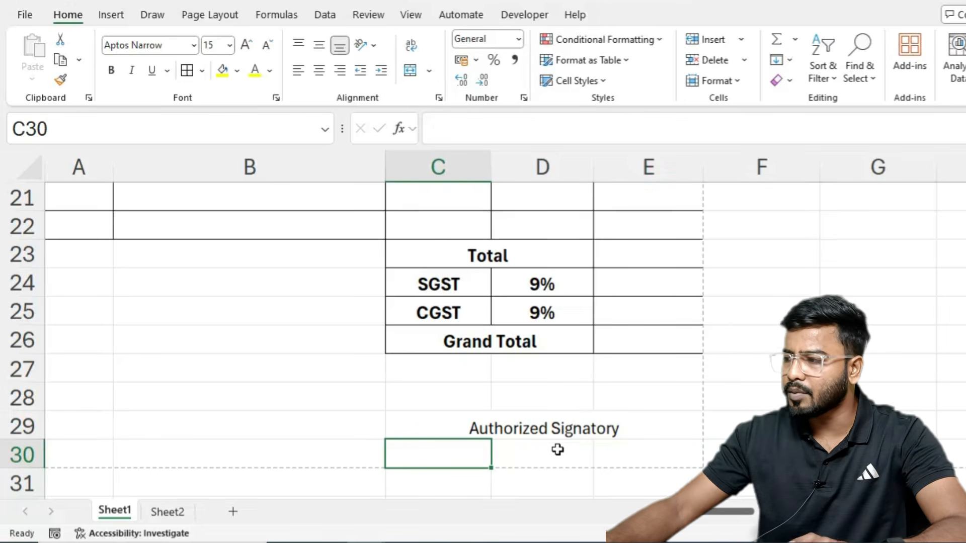
left_click(557, 432)
left_click(111, 70)
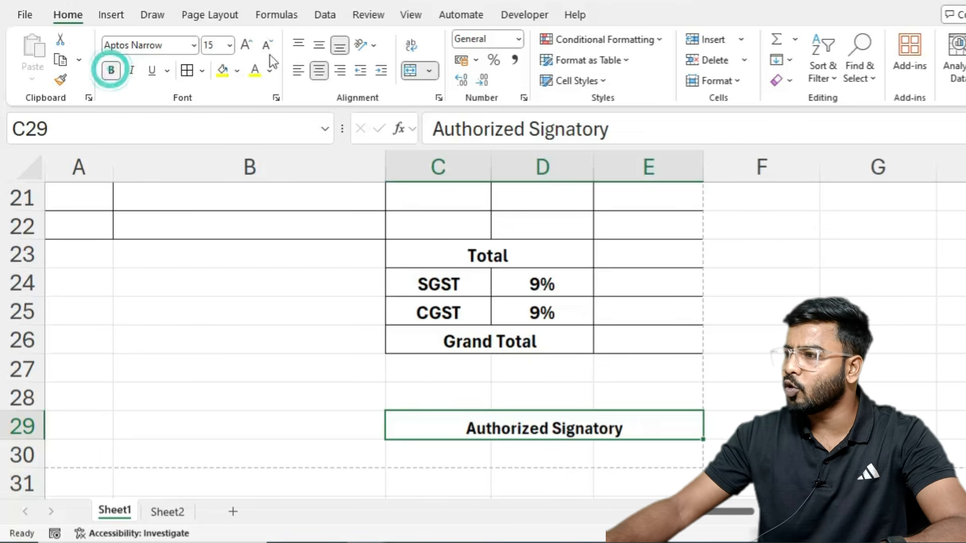
left_click(246, 45)
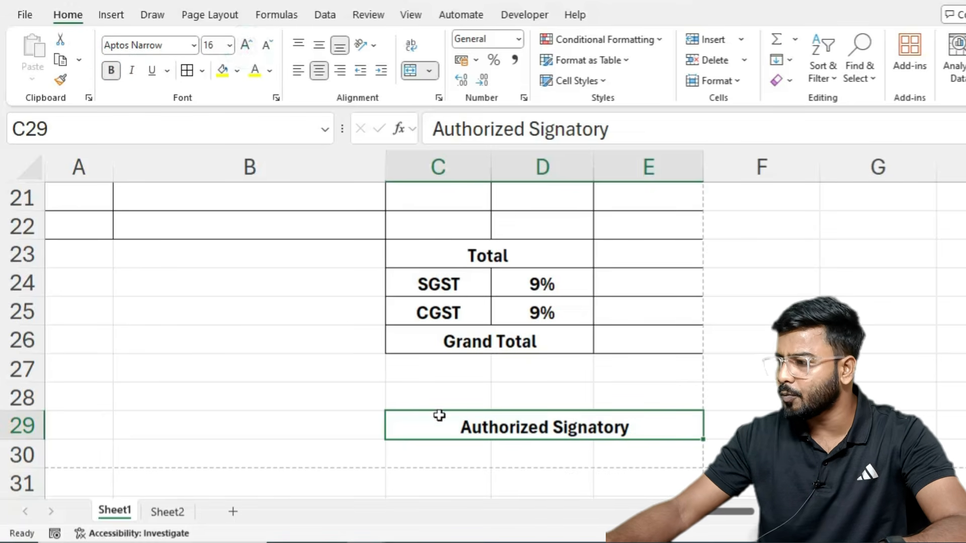
left_click_drag(438, 399, 654, 398)
left_click(416, 69)
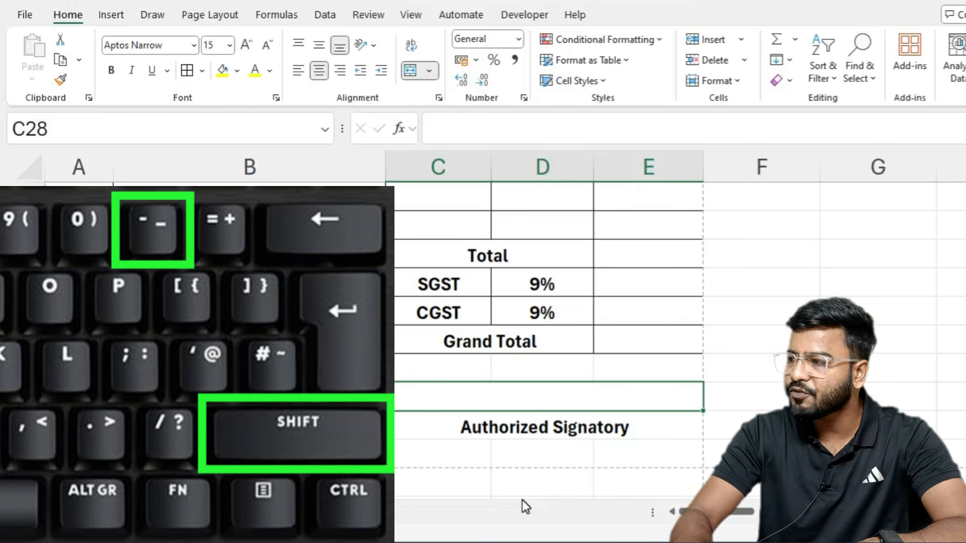
Step: Type a bold underscore signature line in C28:E28 and view the invoice's print preview
type("________________________________")
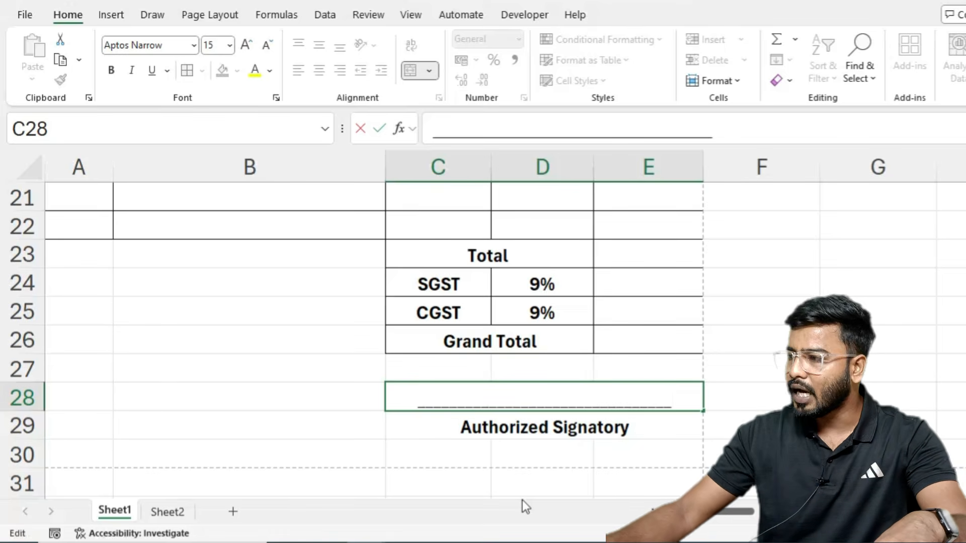
key("shift+Home")
left_click(111, 70)
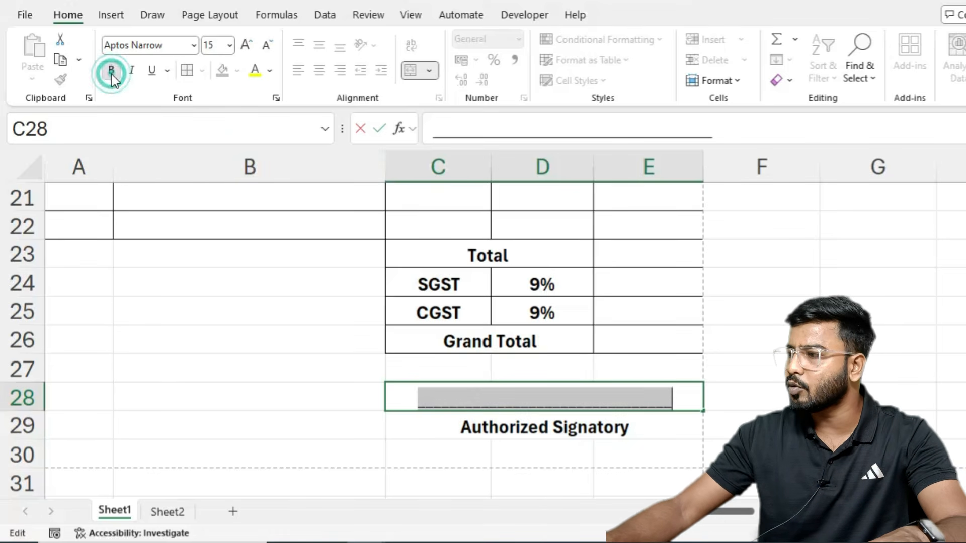
left_click(744, 302)
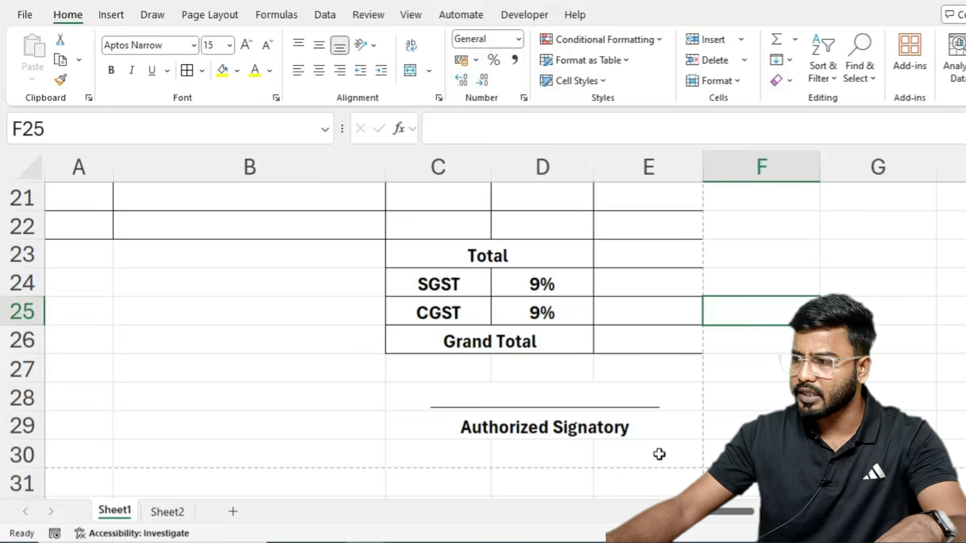
key("ctrl+p")
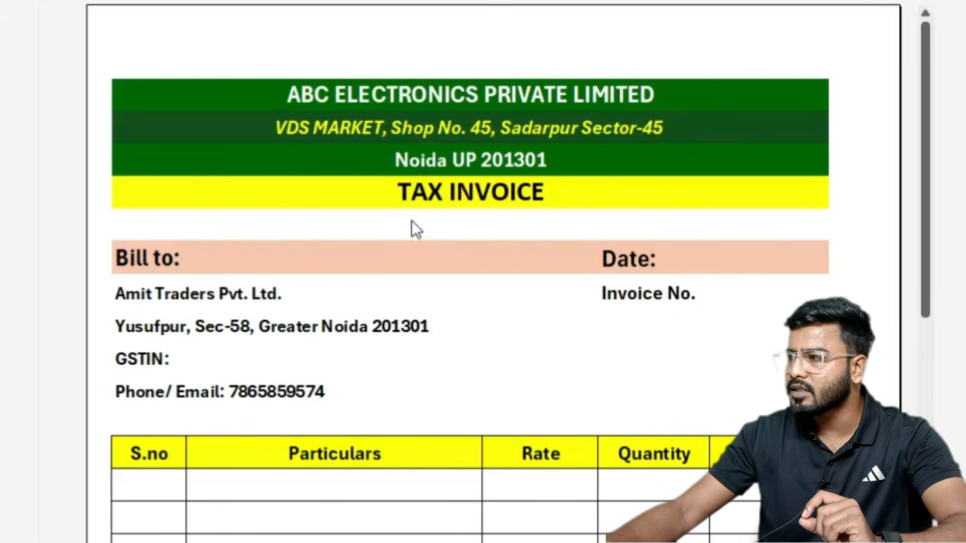
scroll(265, 236, "down", 1)
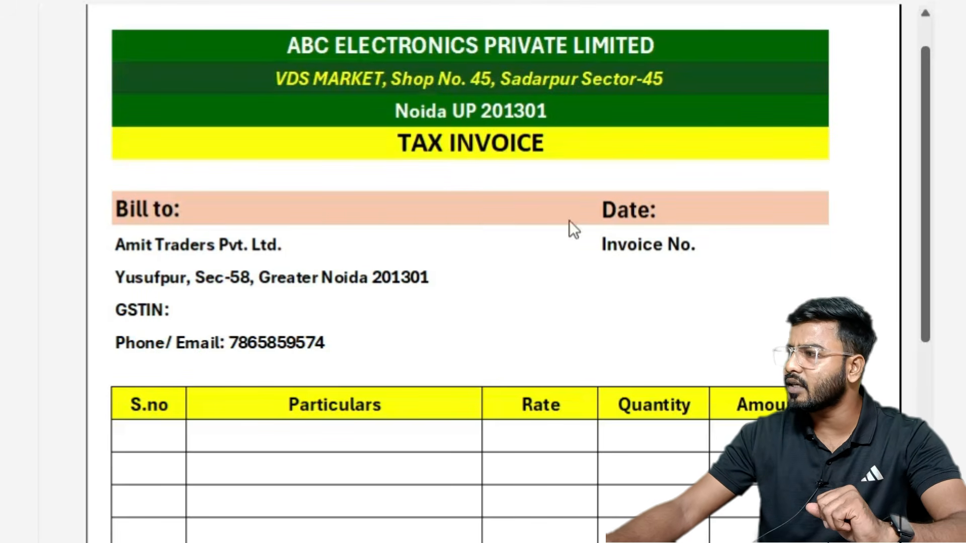
scroll(286, 364, "down", 3)
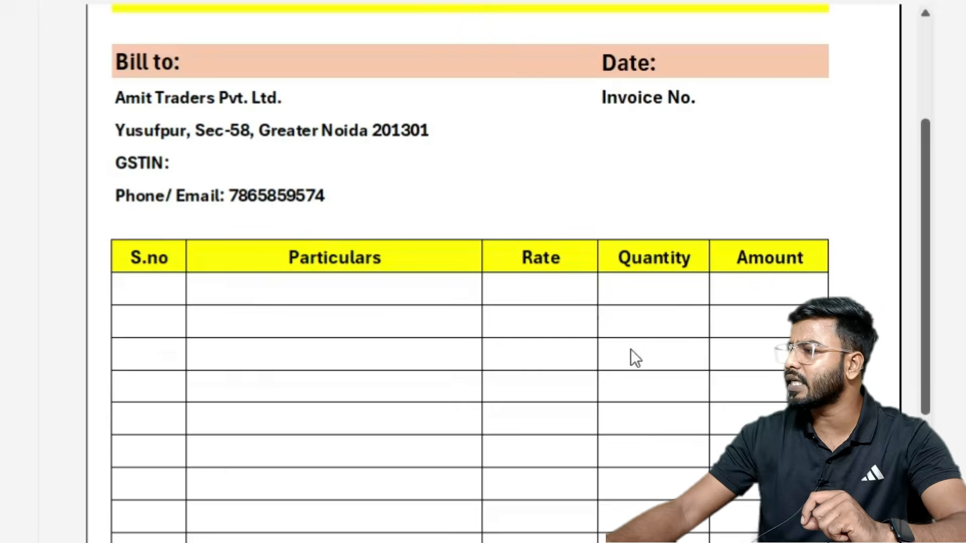
scroll(632, 356, "down", 3)
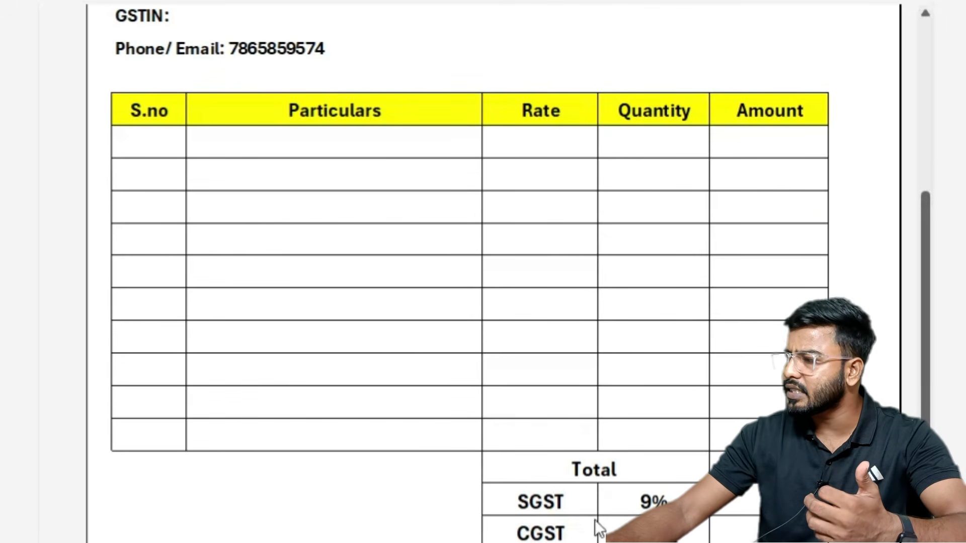
scroll(596, 525, "down", 3)
key("Escape")
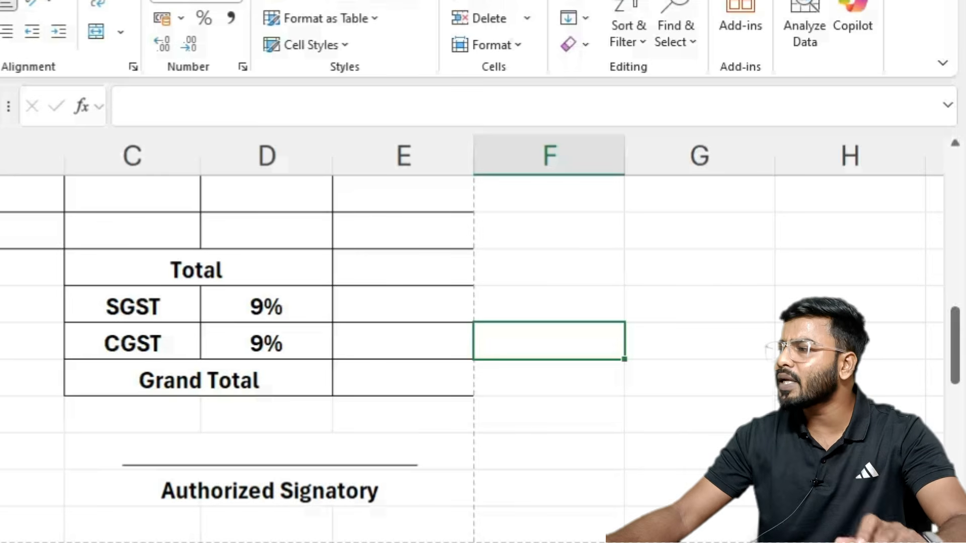
key("ctrl+p")
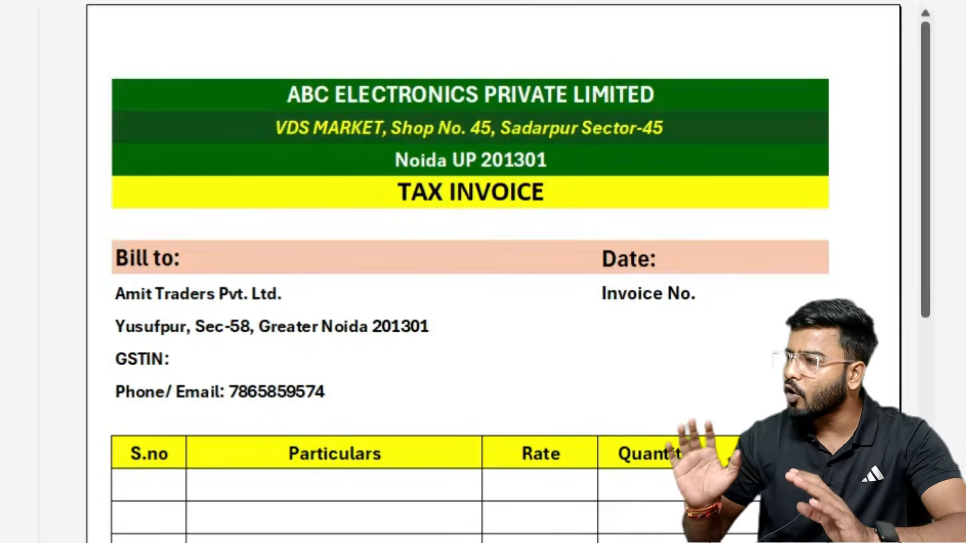
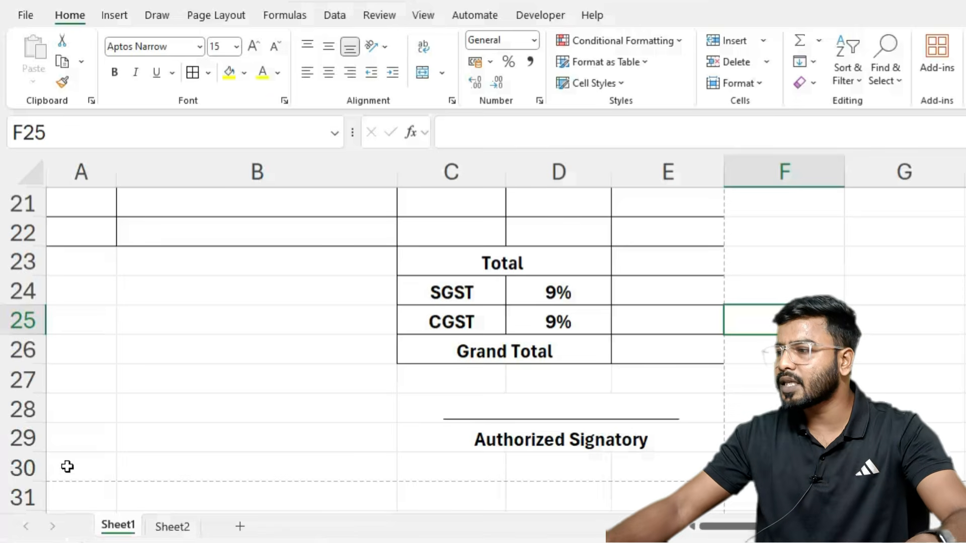
Step: Scroll Sheet1 back up to the ABC ELECTRONICS invoice header and item table headings
scroll(336, 302, "up", 6)
scroll(336, 301, "up", 1)
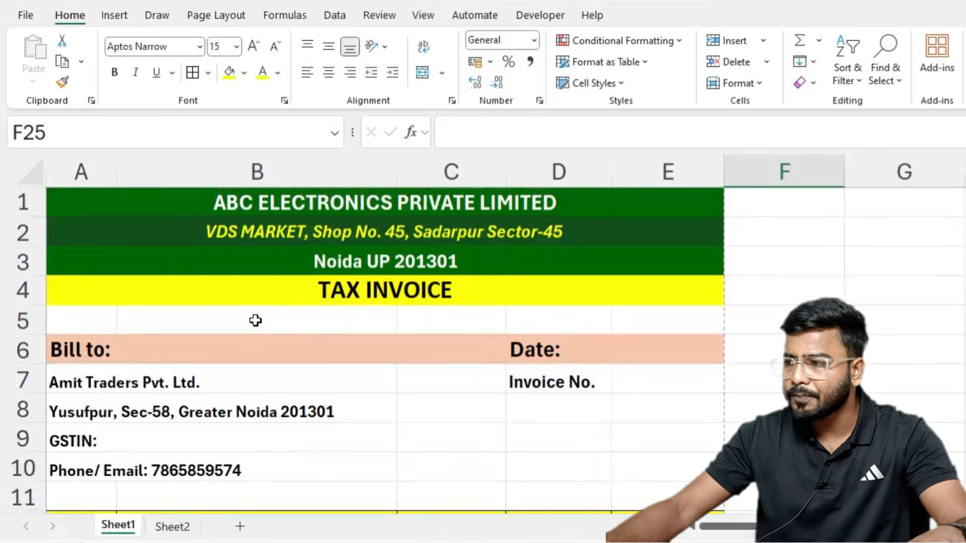
scroll(245, 324, "down", 2)
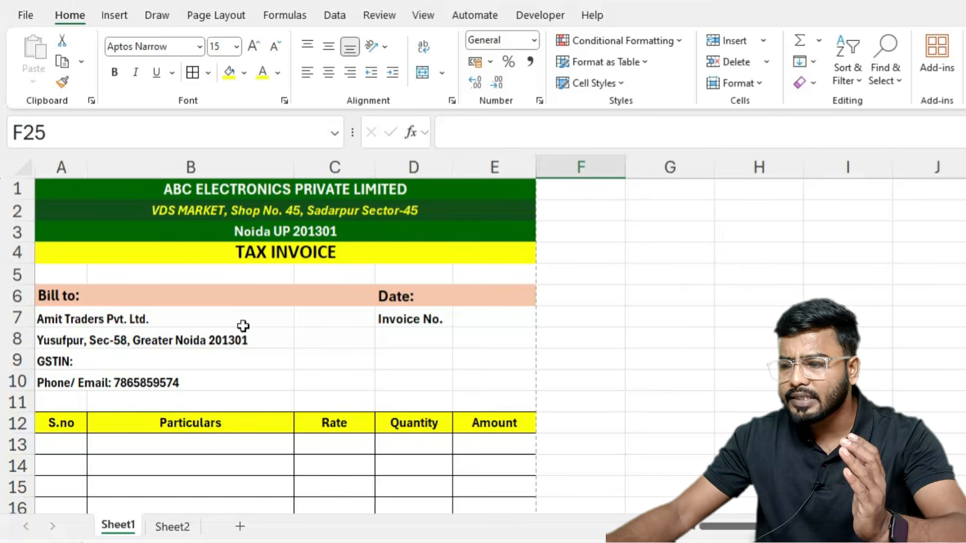
Step: Format Sheet2's prices in B2:B10 with Comma Style and no decimals (2,200, 3,500)
left_click(168, 528)
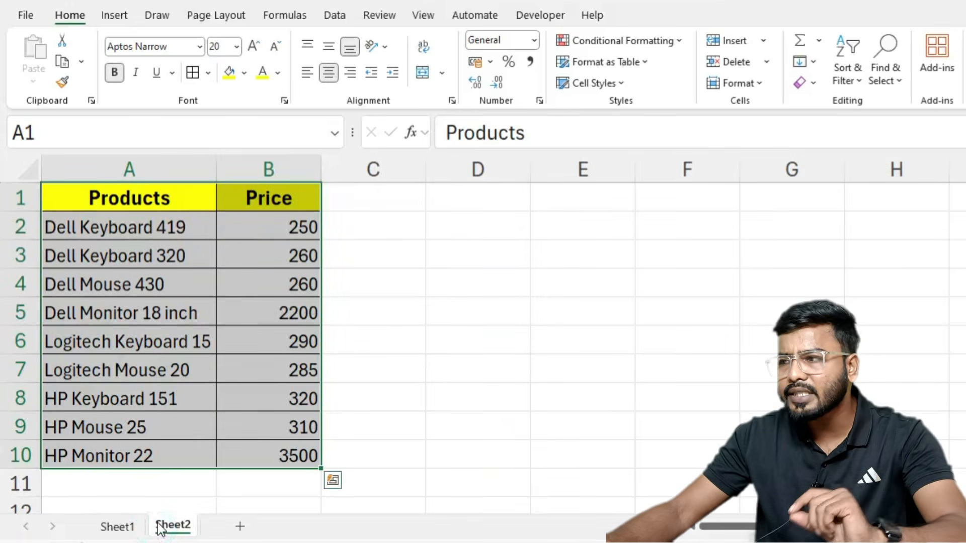
left_click(91, 216)
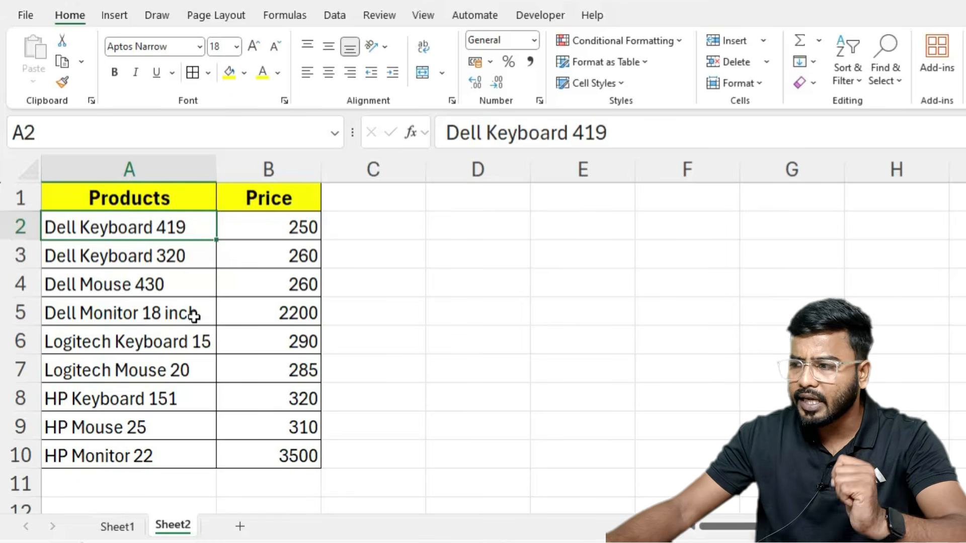
left_click(282, 280)
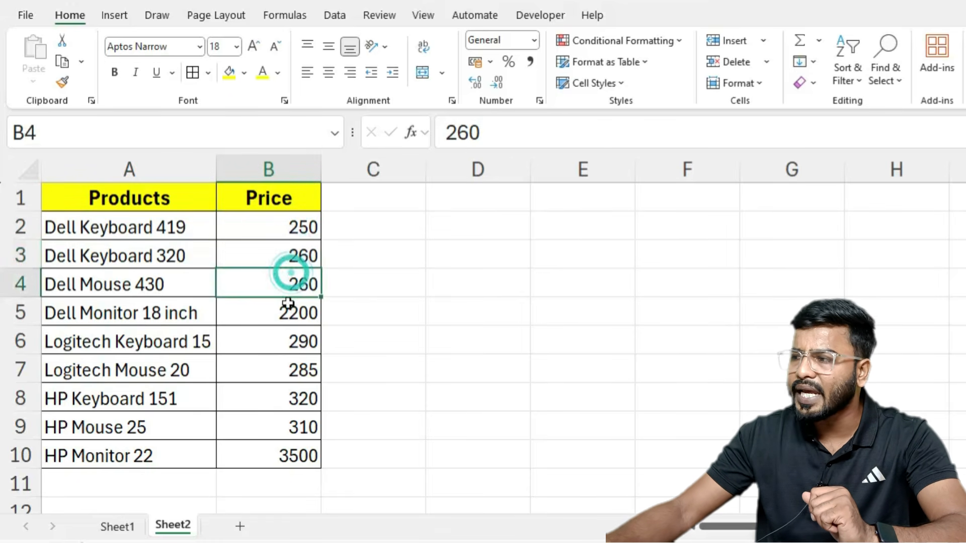
left_click_drag(287, 225, 282, 455)
left_click(530, 62)
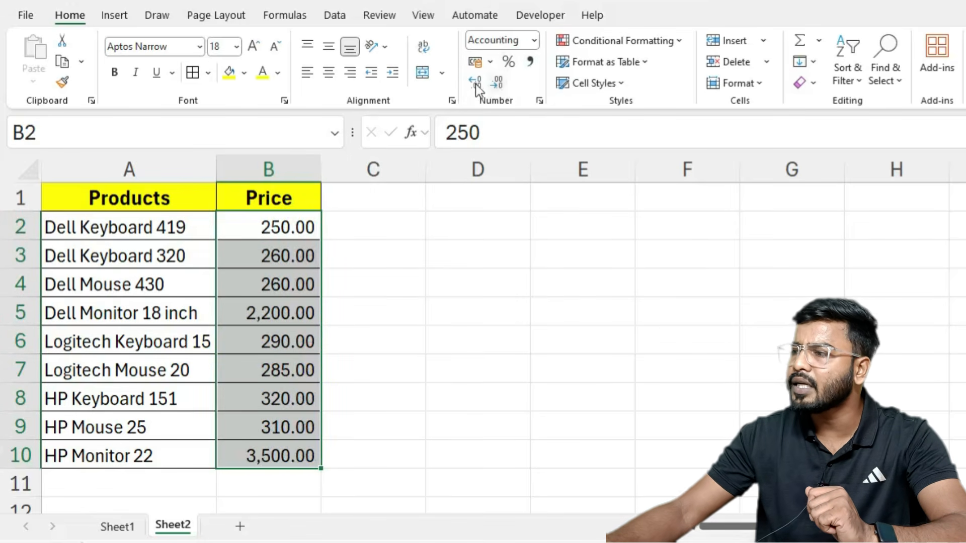
double_click(476, 82)
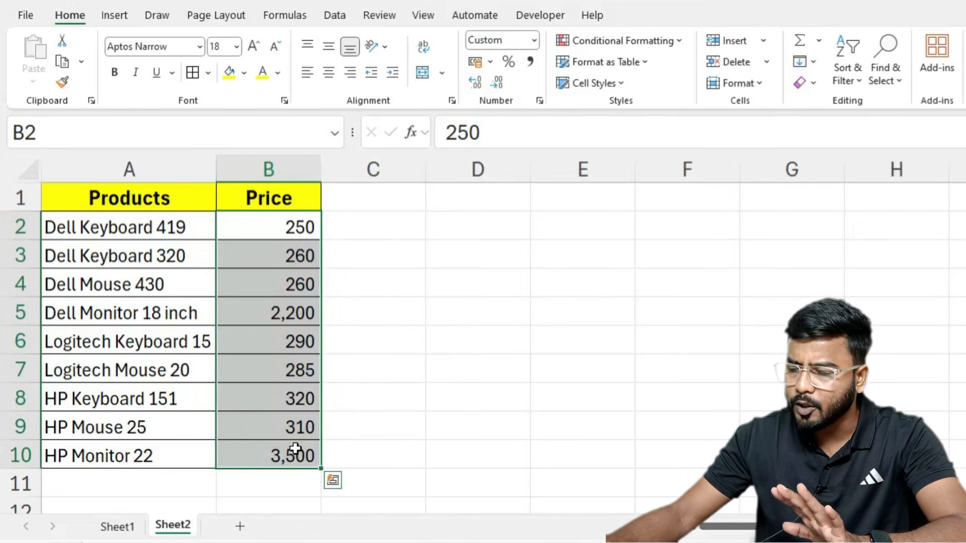
Step: Highlight the product names and prices, then return to the Sheet1 invoice
left_click_drag(373, 282, 372, 312)
left_click_drag(75, 225, 241, 436)
left_click(117, 526)
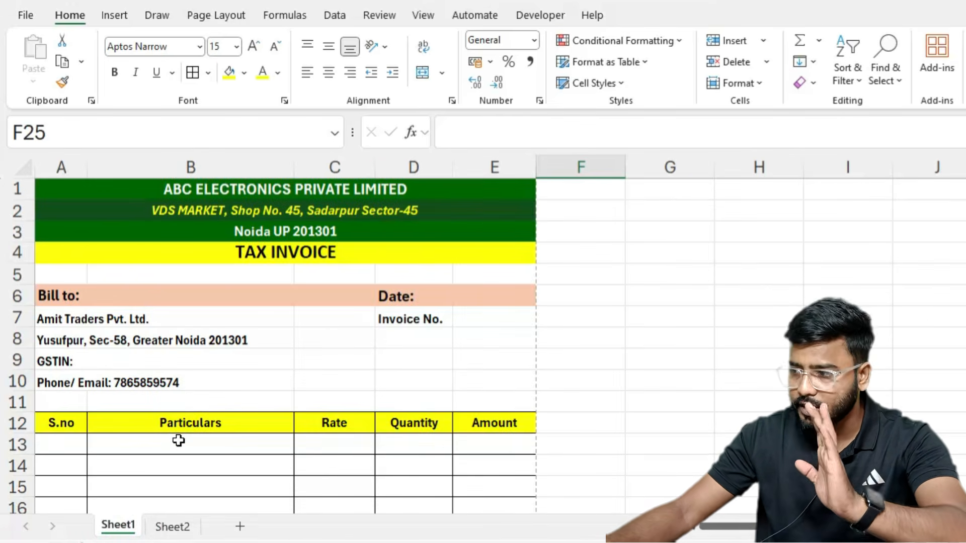
scroll(263, 380, "down", 3)
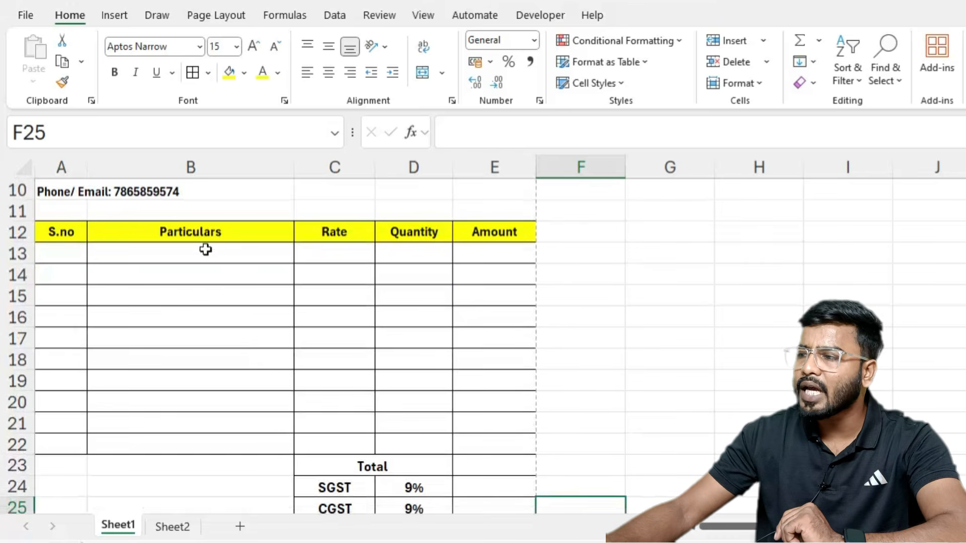
left_click(205, 249)
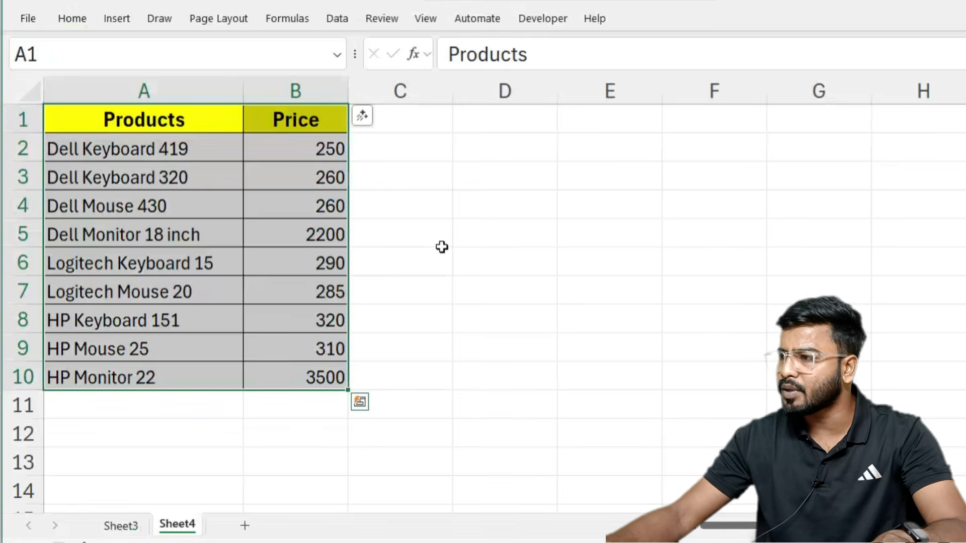
key("alt+Tab")
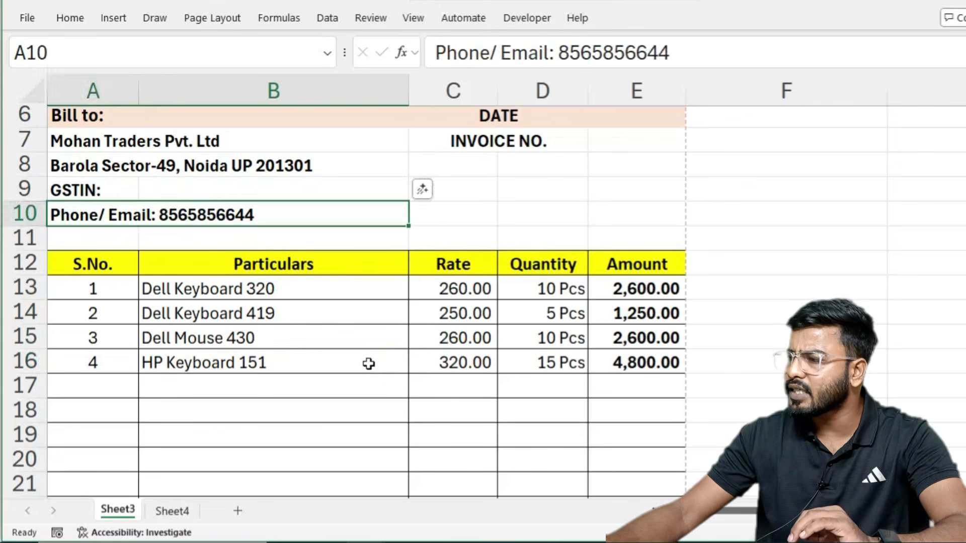
left_click(369, 363)
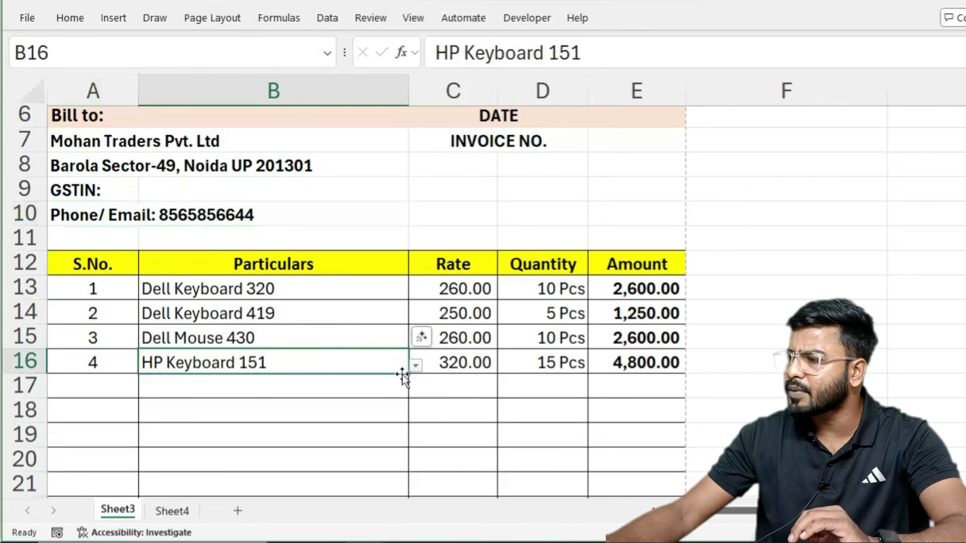
left_click(415, 365)
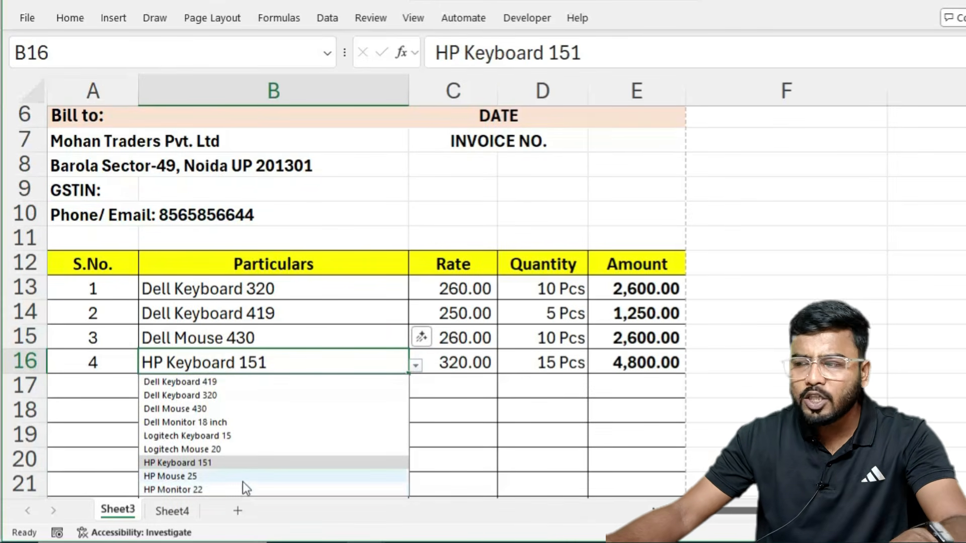
key("Escape")
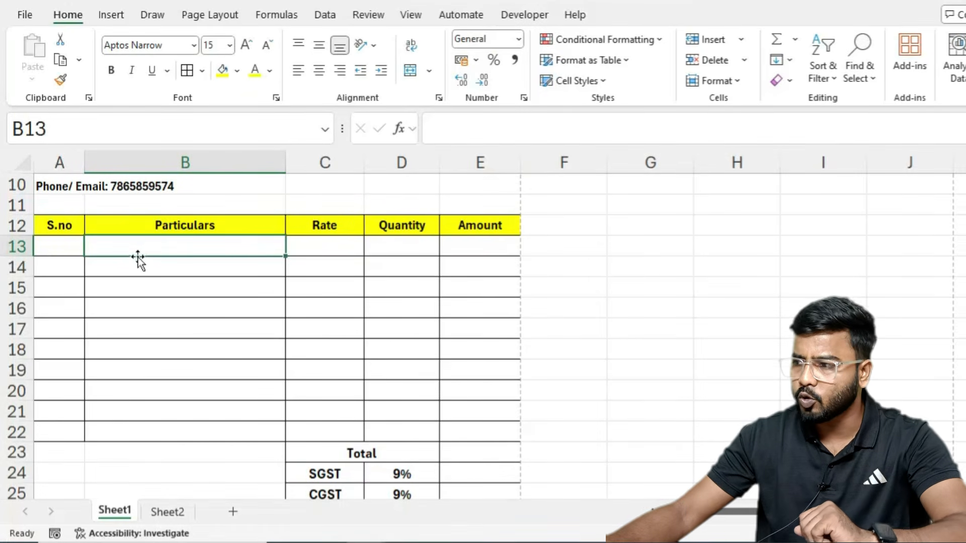
Step: Add a List data validation to B13:B22 sourced from Sheet2's product names A2:A10
left_click_drag(143, 244, 123, 431)
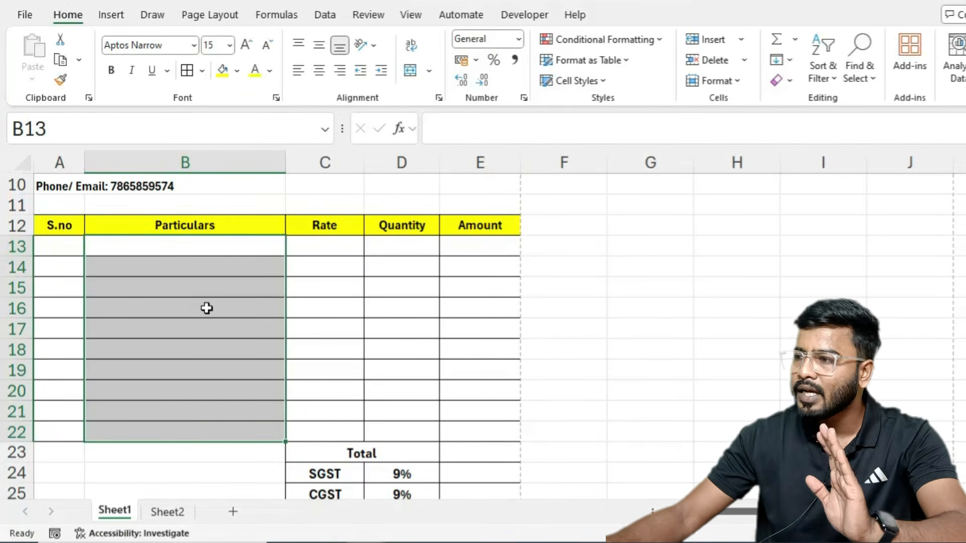
left_click(319, 15)
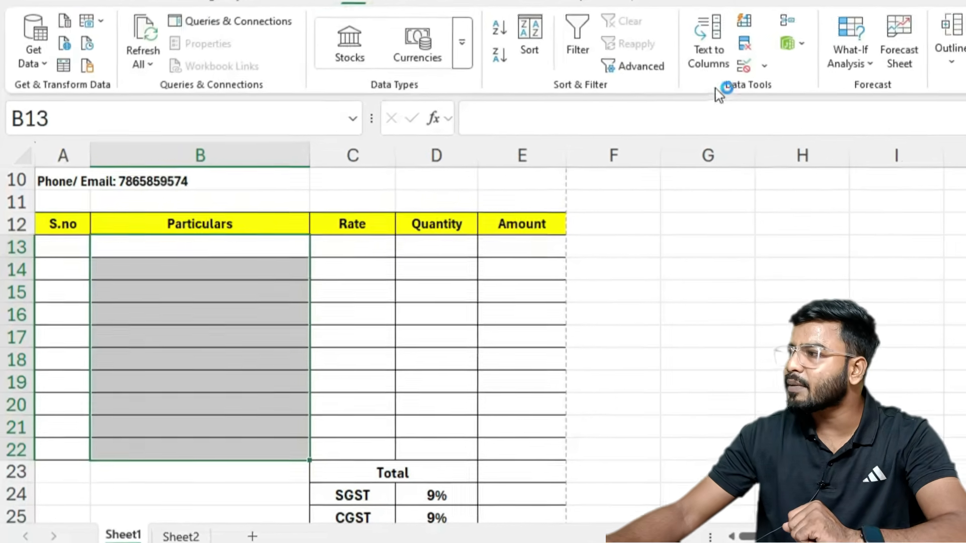
left_click(744, 65)
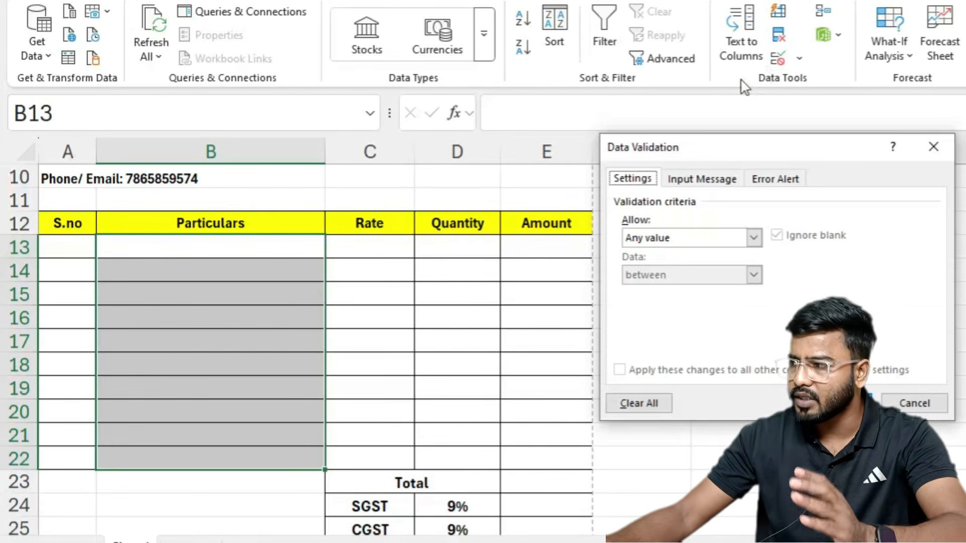
left_click(753, 238)
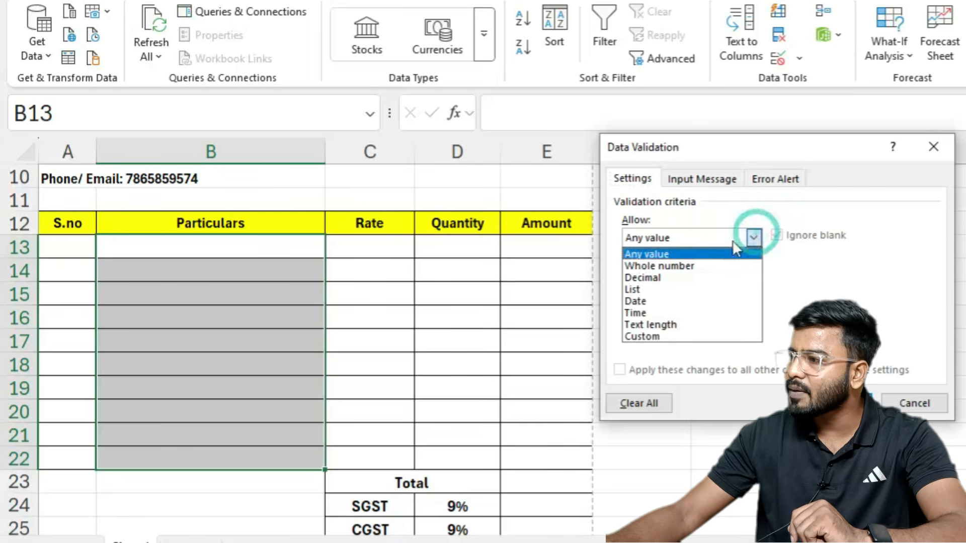
left_click(663, 290)
left_click(644, 311)
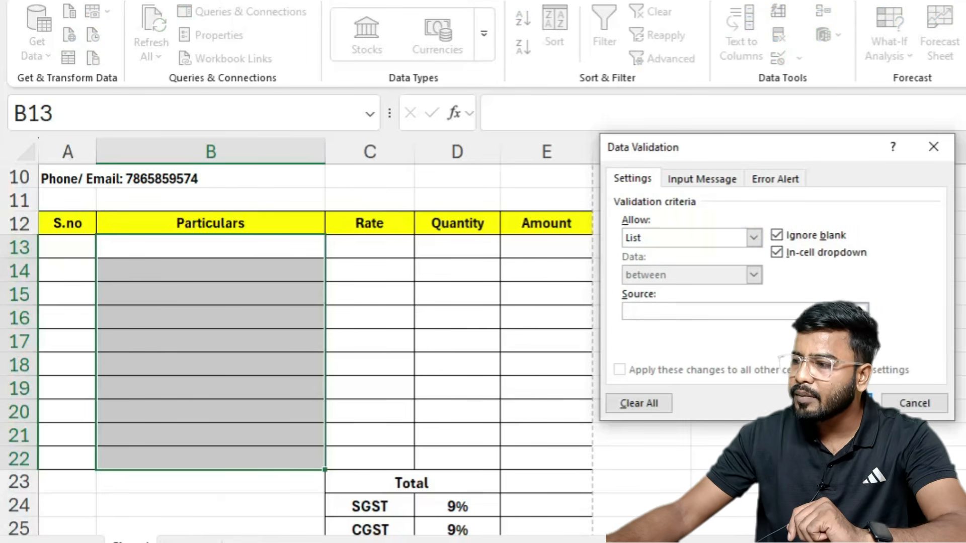
left_click(188, 540)
left_click_drag(122, 211, 86, 460)
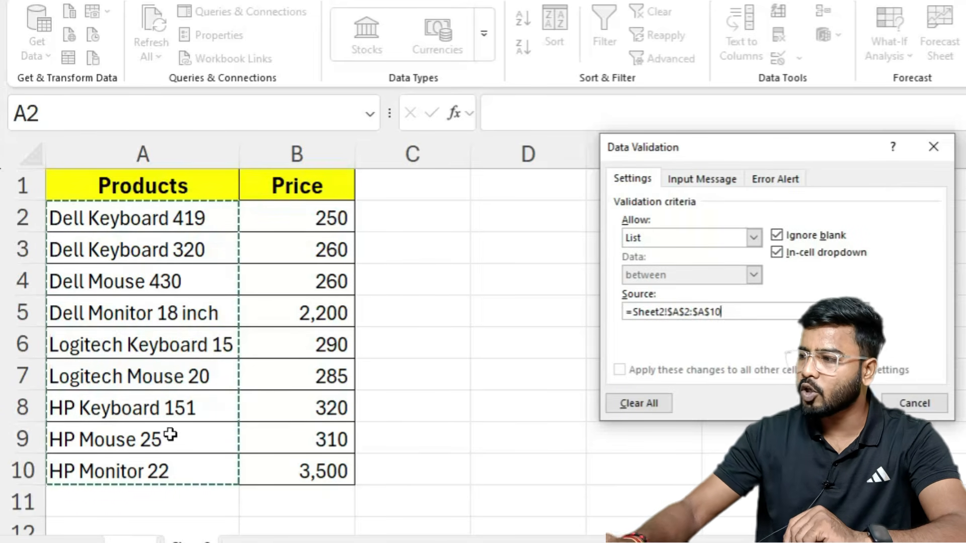
key("Return")
Step: Choose Dell Keyboard 320, Dell Mouse 430 and HP Mouse 25 in B13–B15 from the dropdowns
left_click(202, 255)
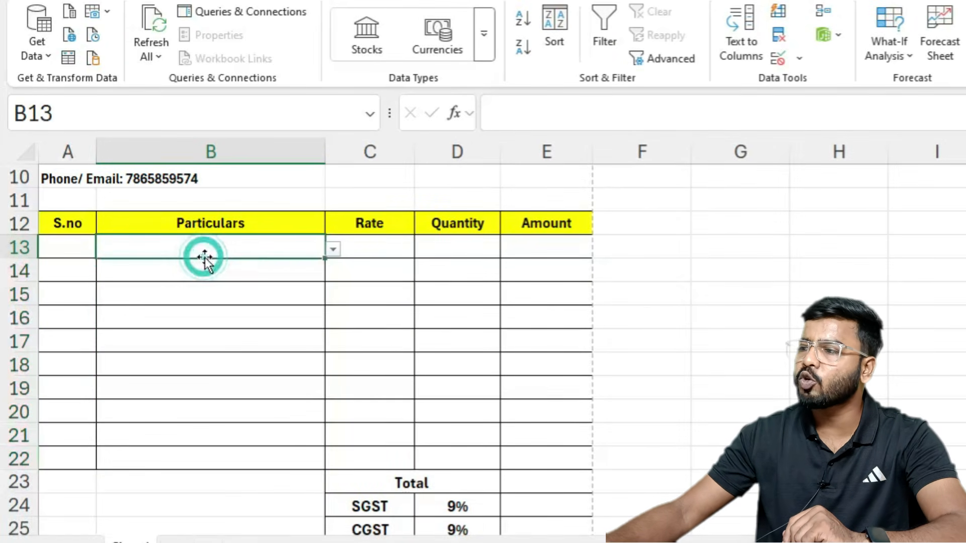
left_click(332, 250)
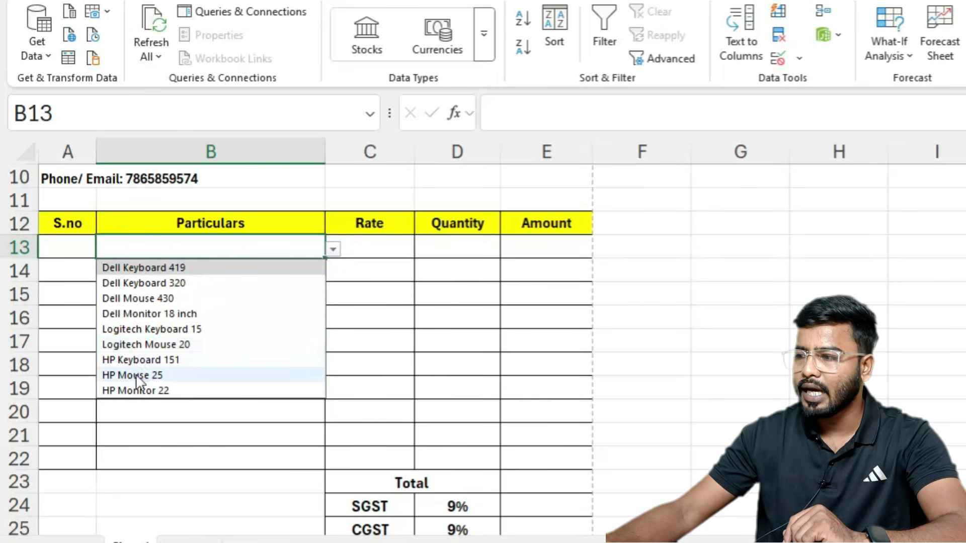
left_click(150, 280)
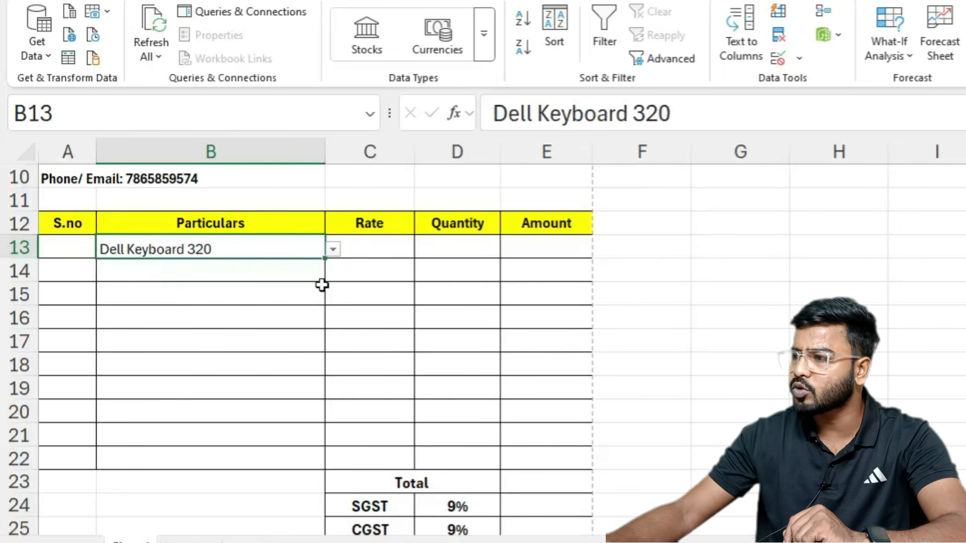
left_click(293, 274)
left_click(333, 273)
left_click(133, 323)
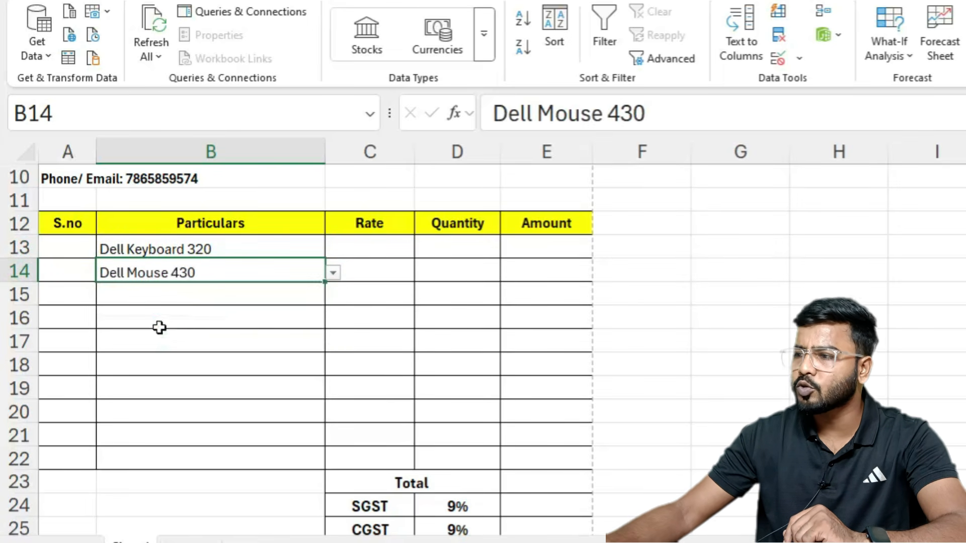
left_click(269, 298)
left_click(334, 296)
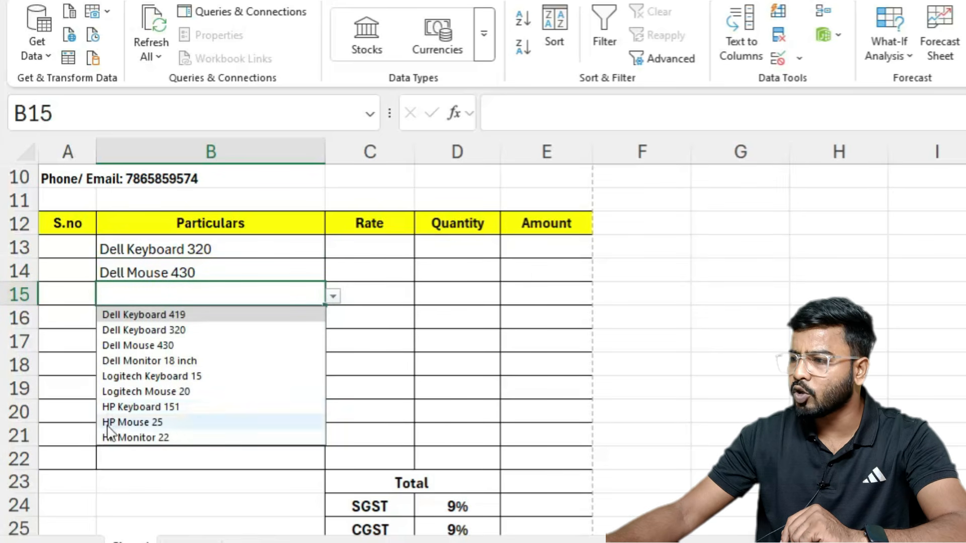
left_click(118, 426)
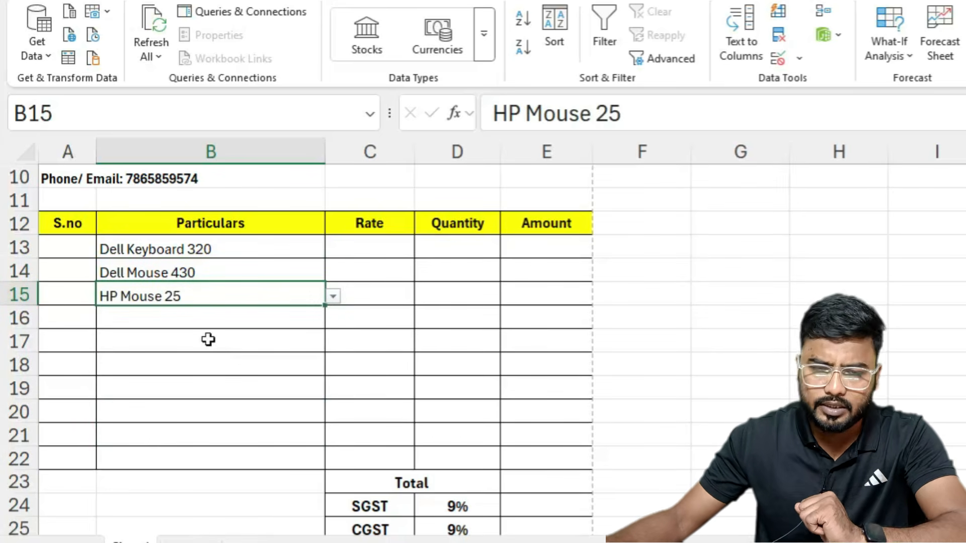
scroll(282, 360, "up", 4)
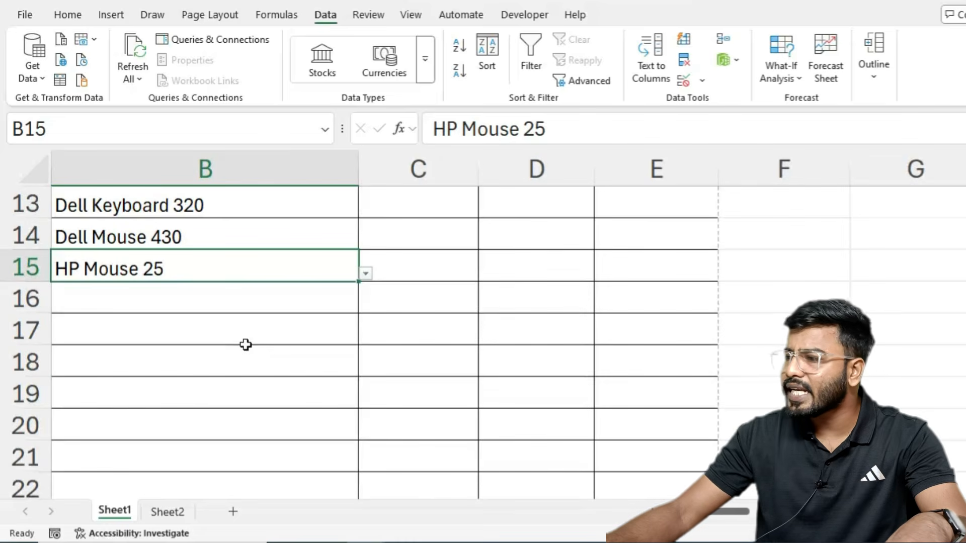
scroll(483, 322, "left", 2)
scroll(543, 362, "up", 4)
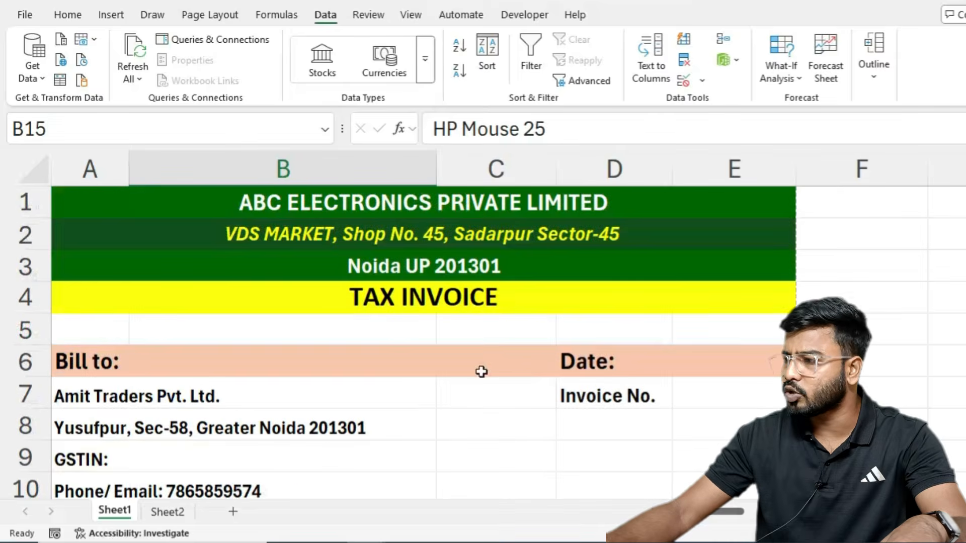
scroll(479, 371, "down", 2)
scroll(479, 371, "down", 1)
left_click(496, 303)
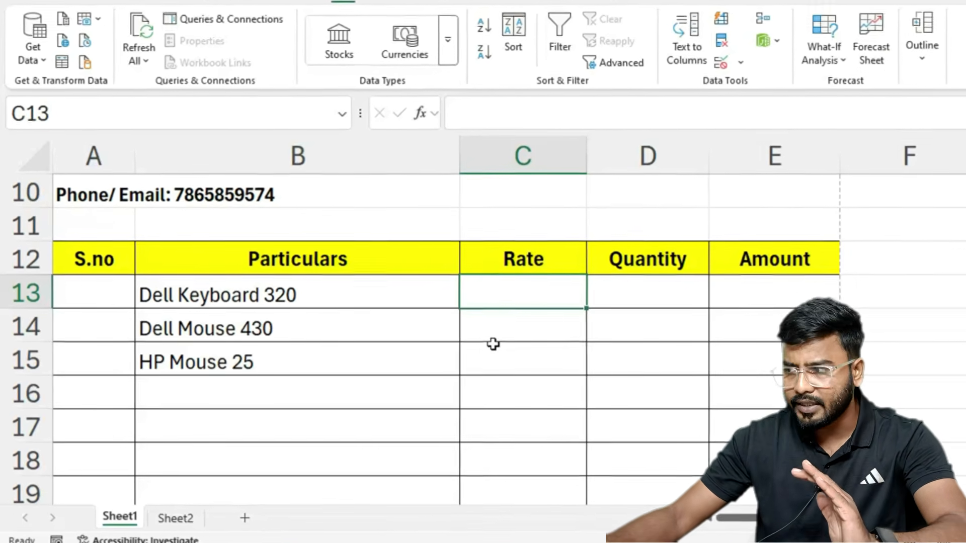
Step: Enter =VLOOKUP(B13,Sheet2!A2:B10,2,0) in C13 to fetch Dell Keyboard 320's rate of 260
type("=vl")
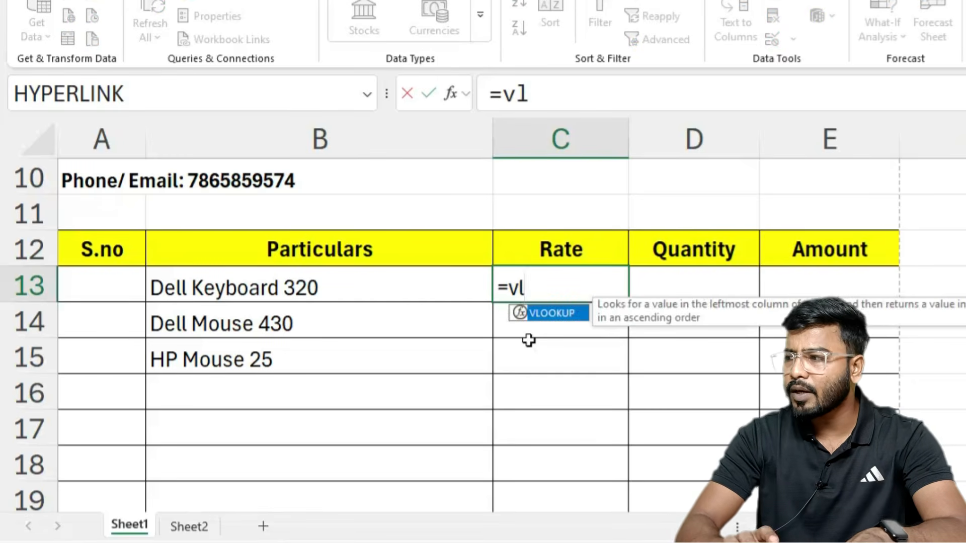
key("Tab")
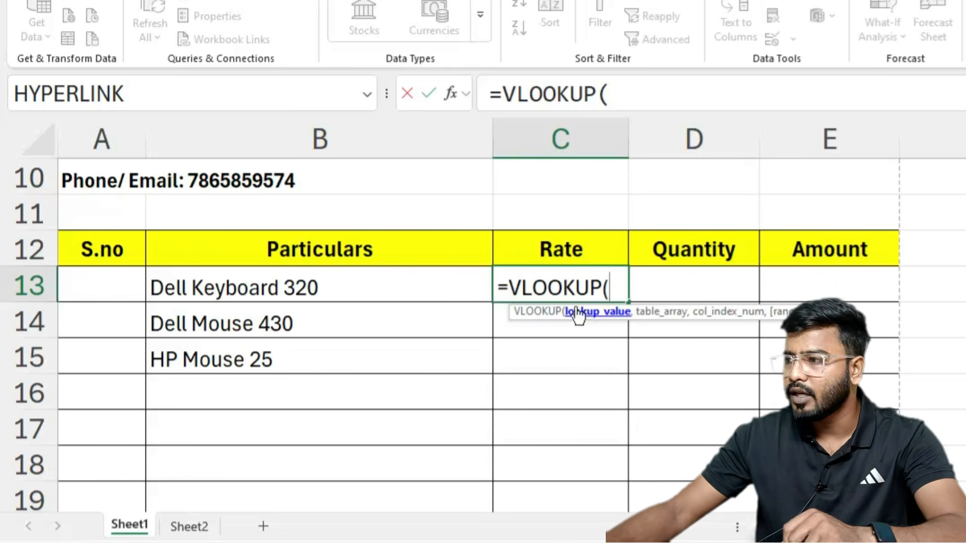
left_click(282, 282)
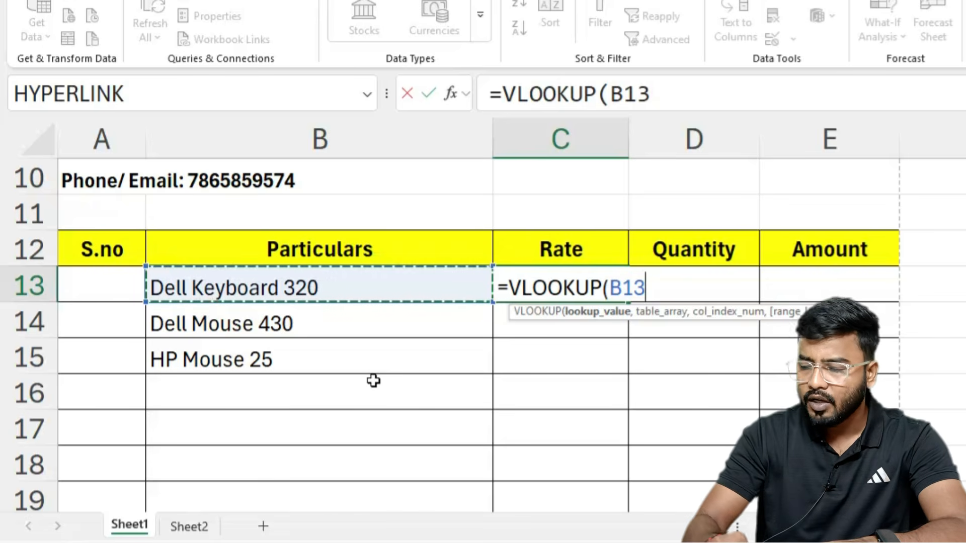
type(",")
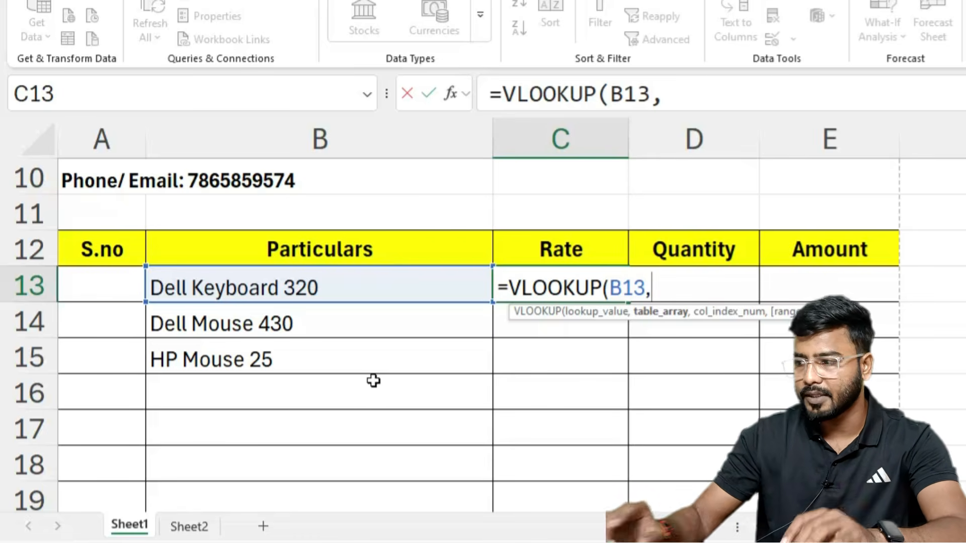
left_click(190, 526)
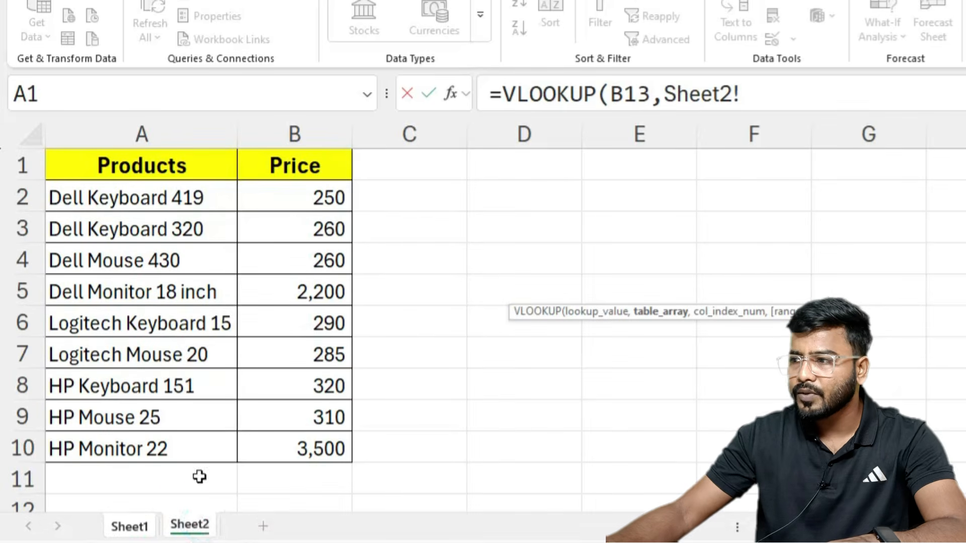
left_click_drag(89, 200, 282, 442)
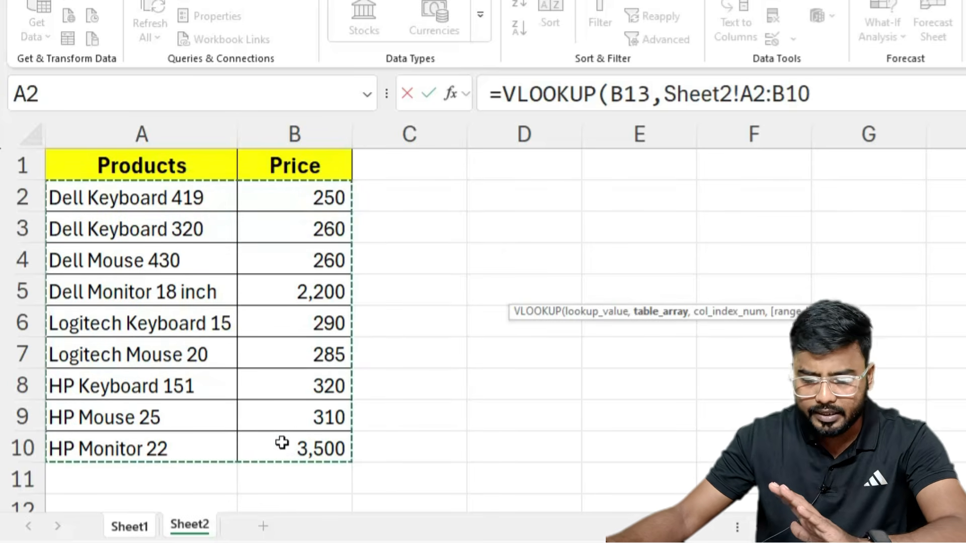
type(",2")
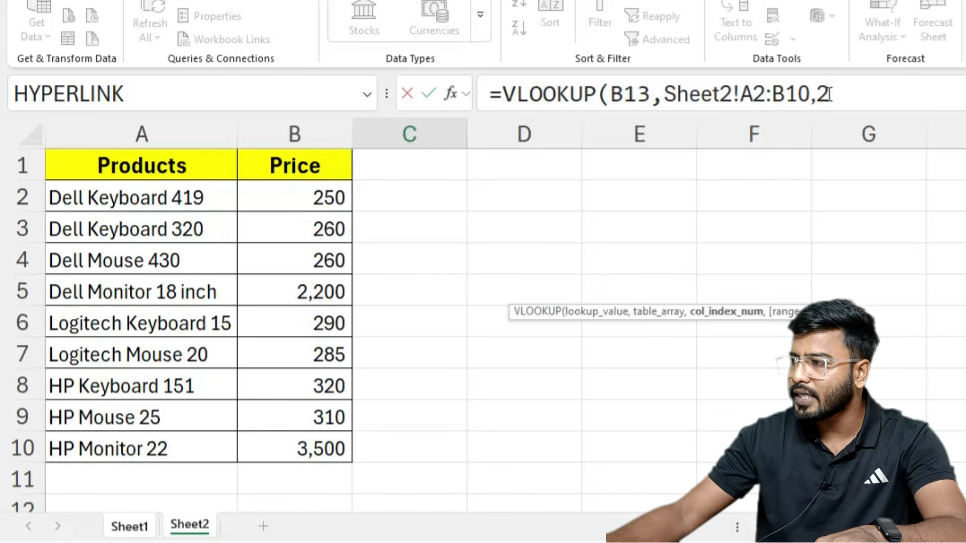
type(",")
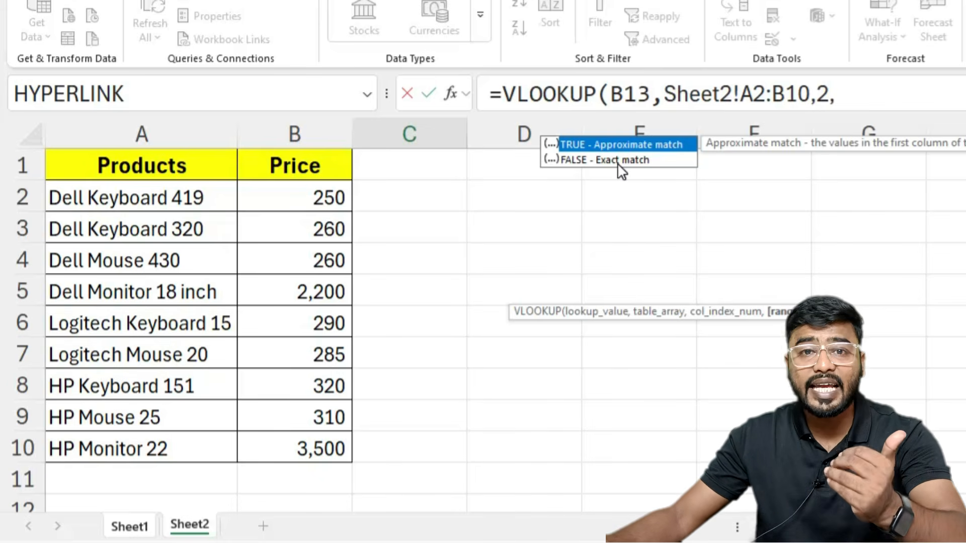
type("0")
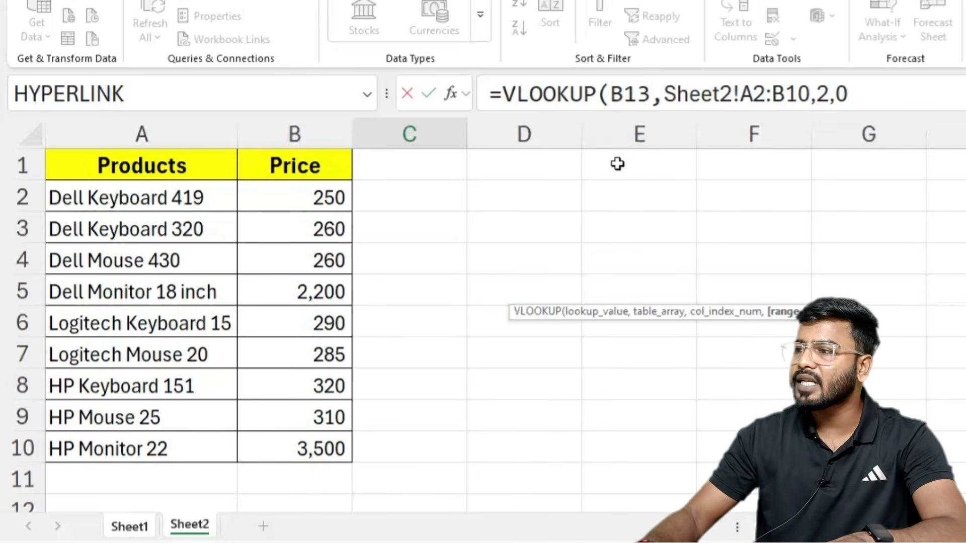
type(")")
key("Return")
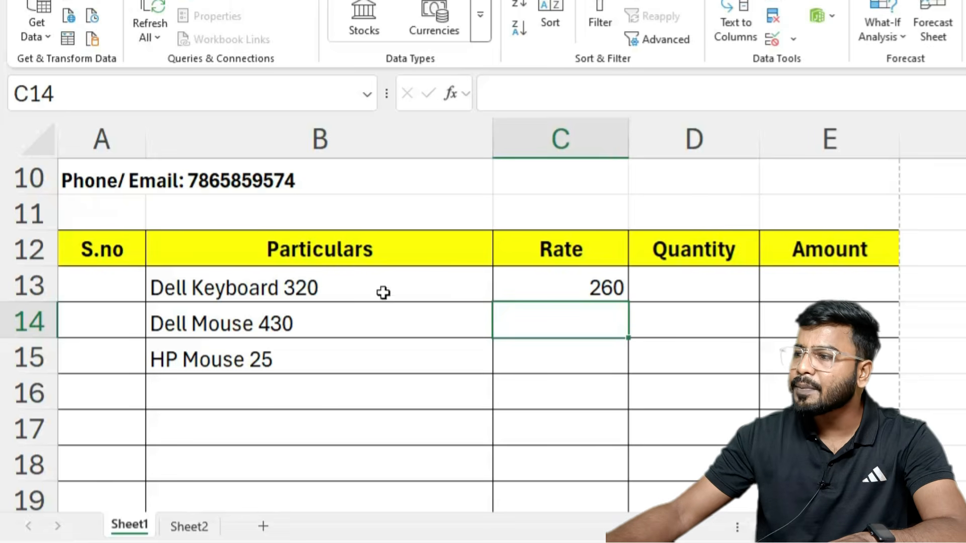
left_click(214, 296)
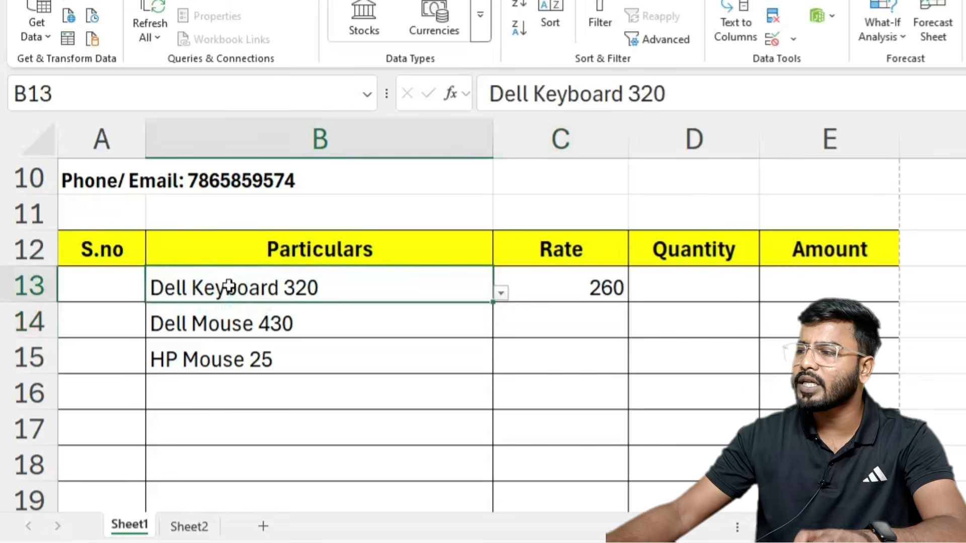
left_click(549, 288)
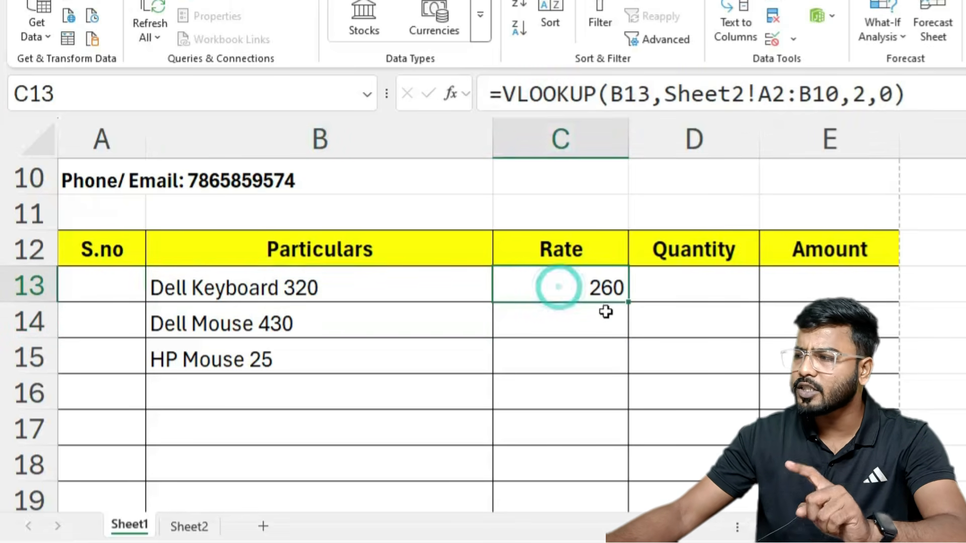
left_click(181, 536)
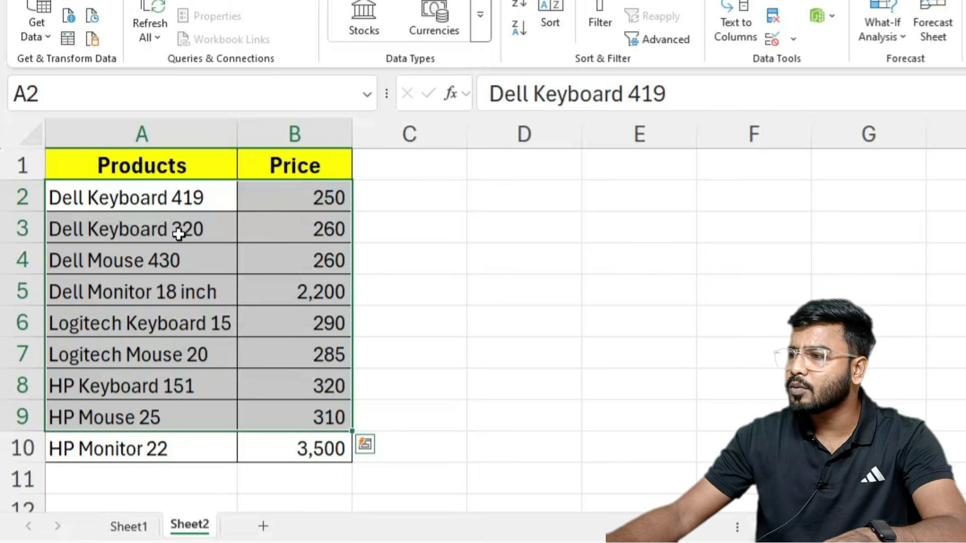
left_click(287, 224)
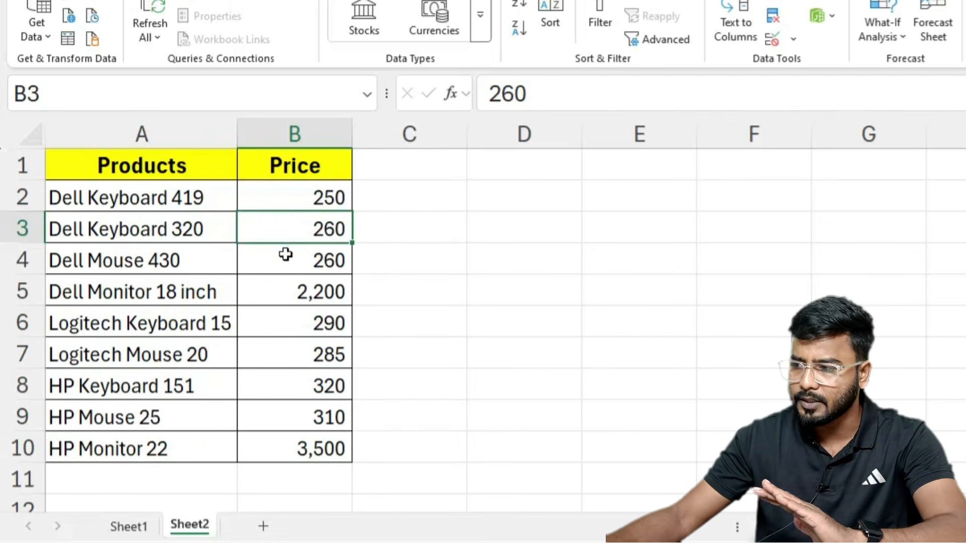
left_click(132, 529)
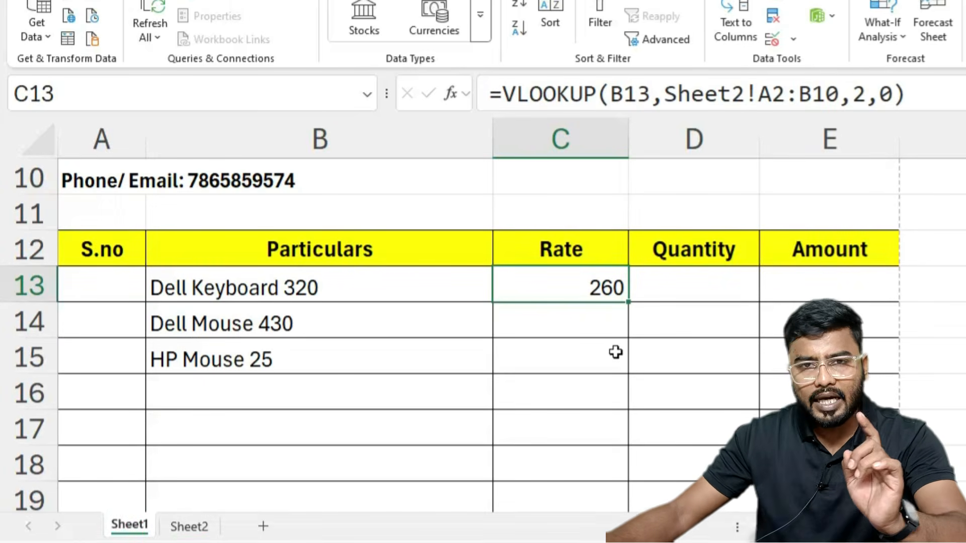
left_click(768, 95)
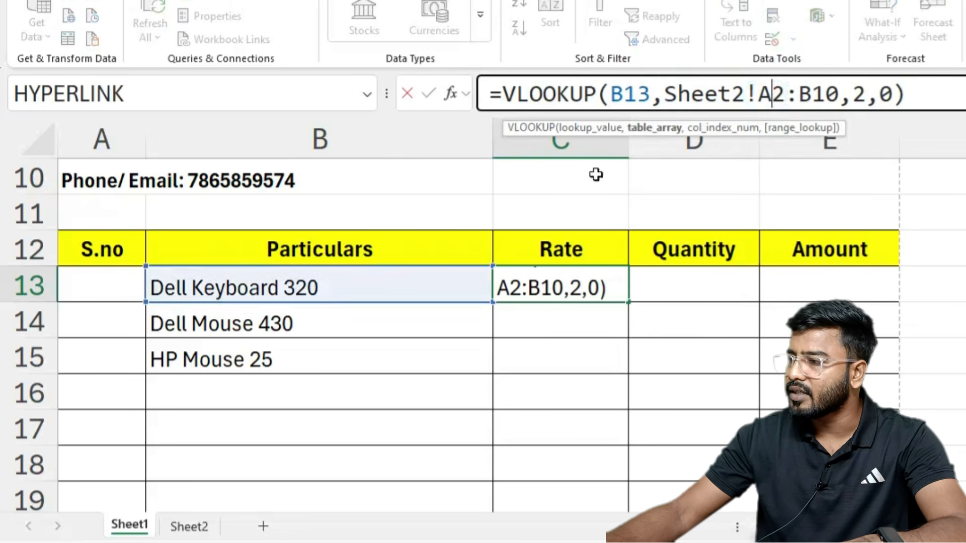
left_click(190, 527)
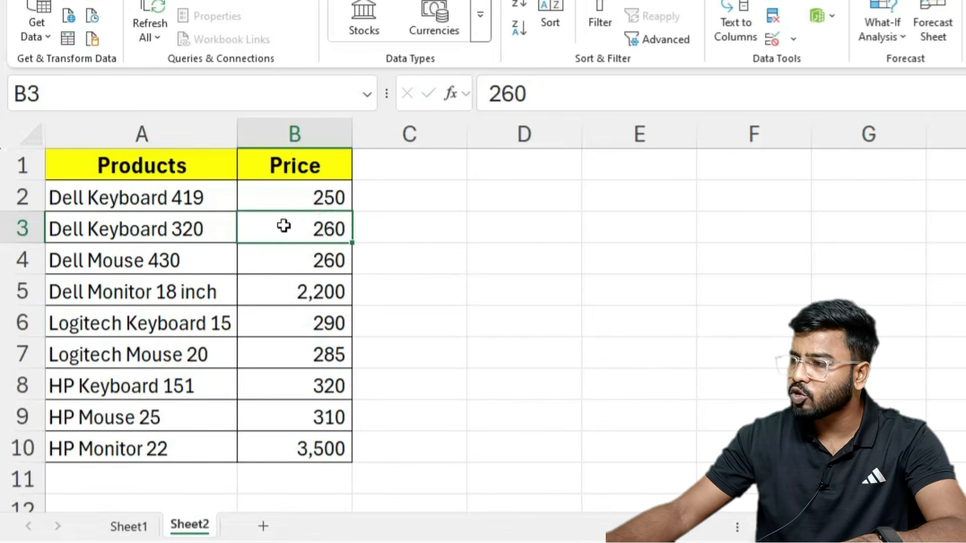
left_click_drag(63, 188, 328, 428)
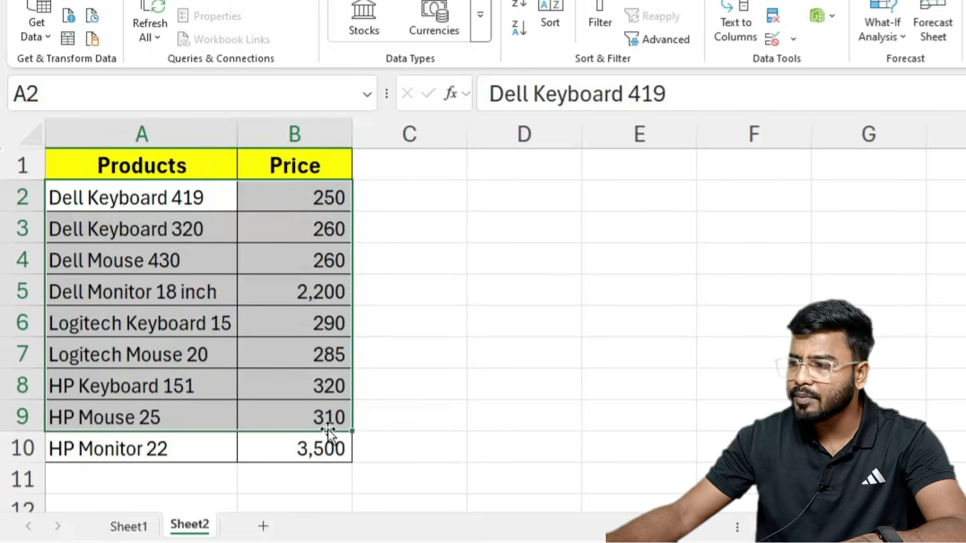
left_click(128, 527)
left_click(194, 335)
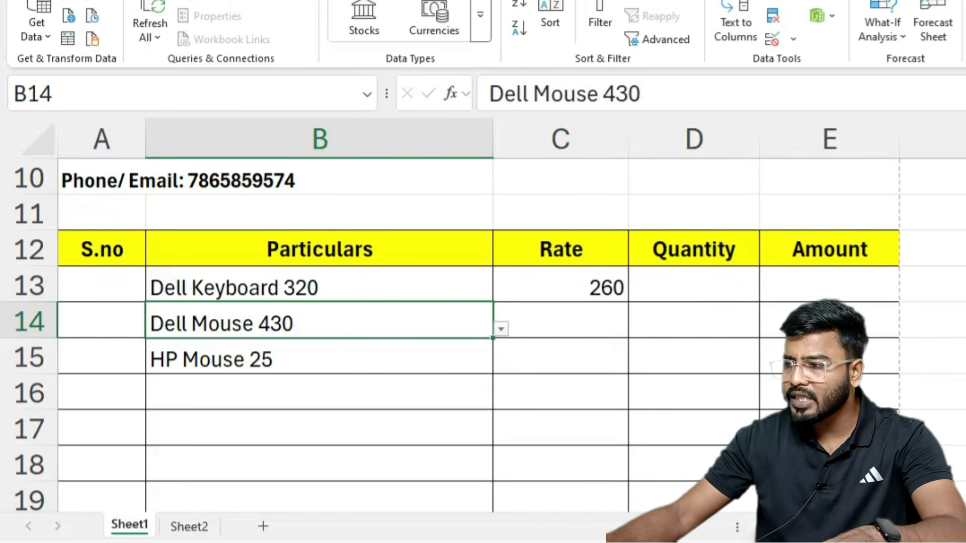
left_click(189, 527)
left_click(129, 526)
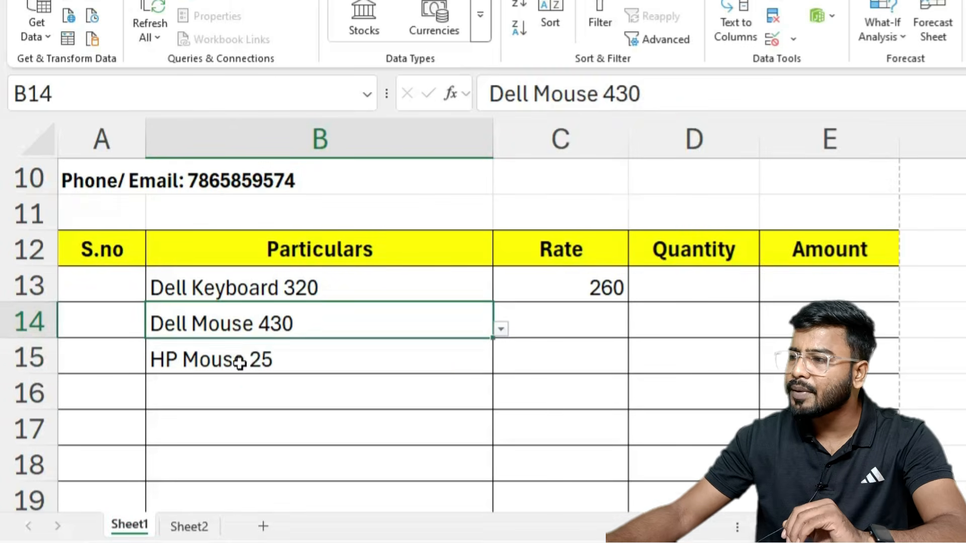
left_click(239, 362)
left_click(189, 527)
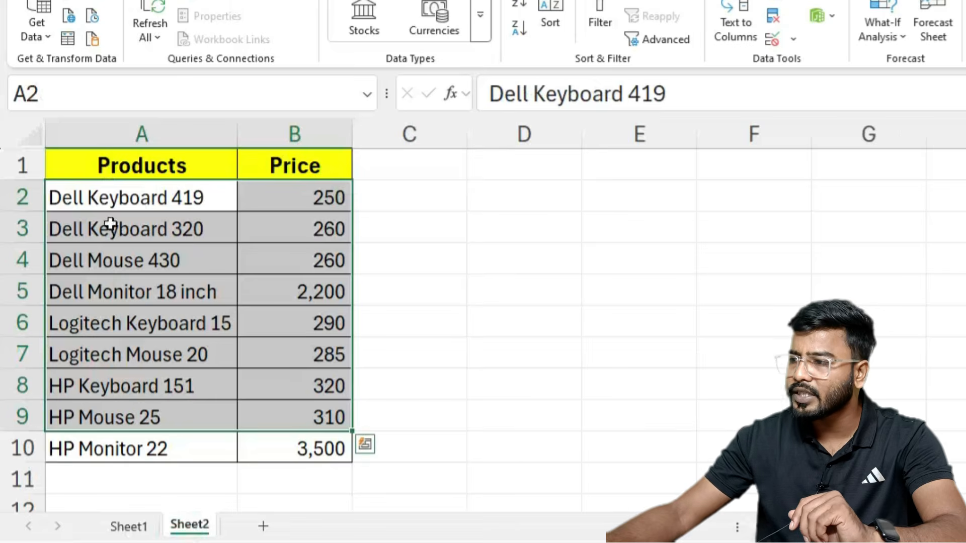
left_click_drag(83, 201, 275, 452)
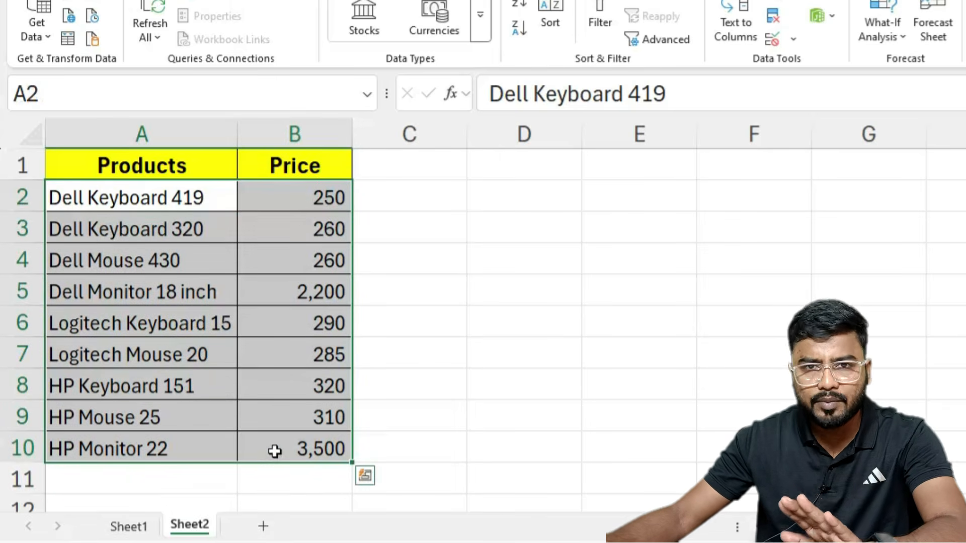
left_click(128, 526)
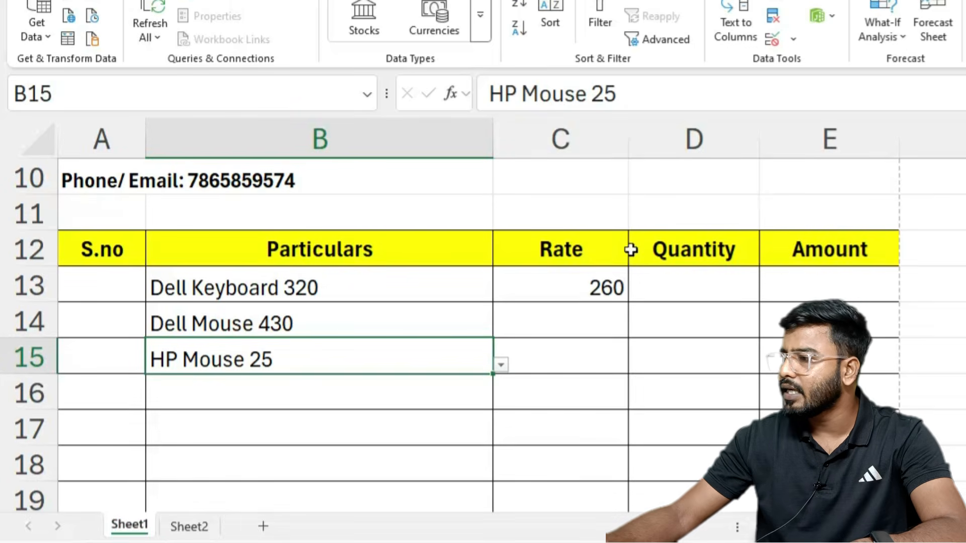
left_click(595, 282)
left_click(771, 94)
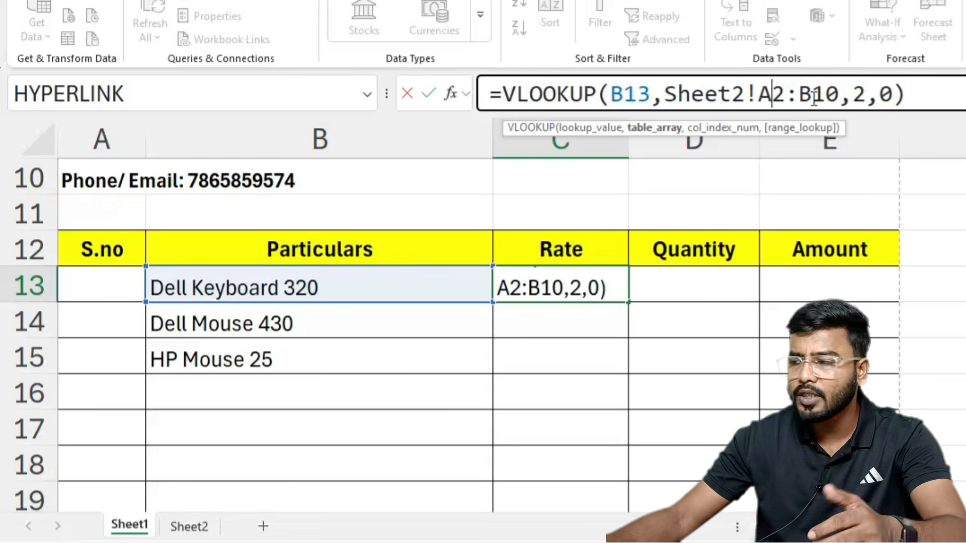
Step: Lock the C13 lookup range as absolute Sheet2!$A$2:$B$10
key("F4")
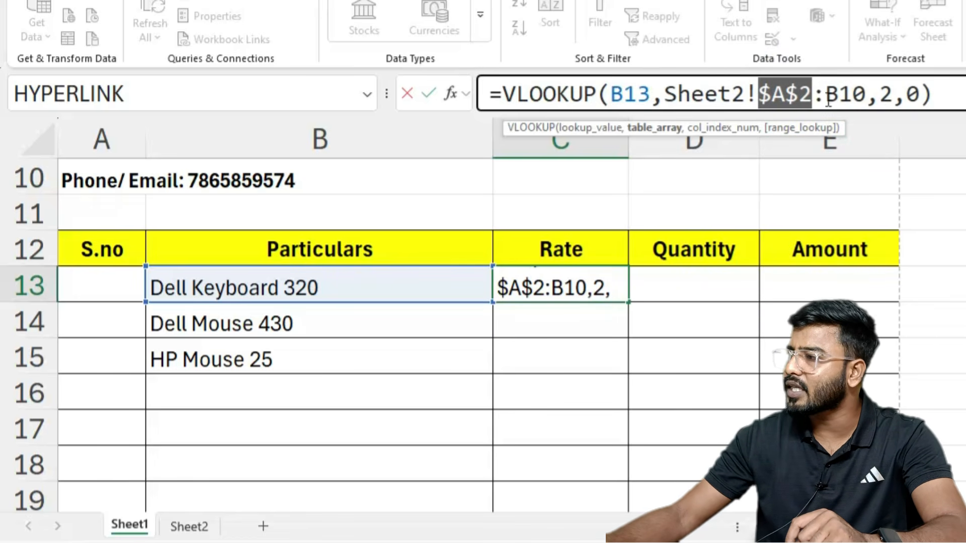
left_click(842, 93)
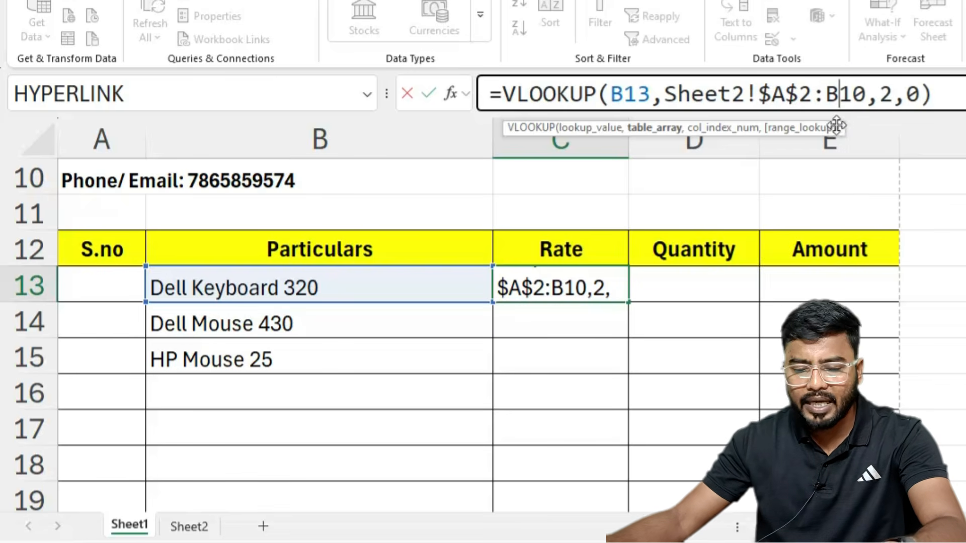
key("F4")
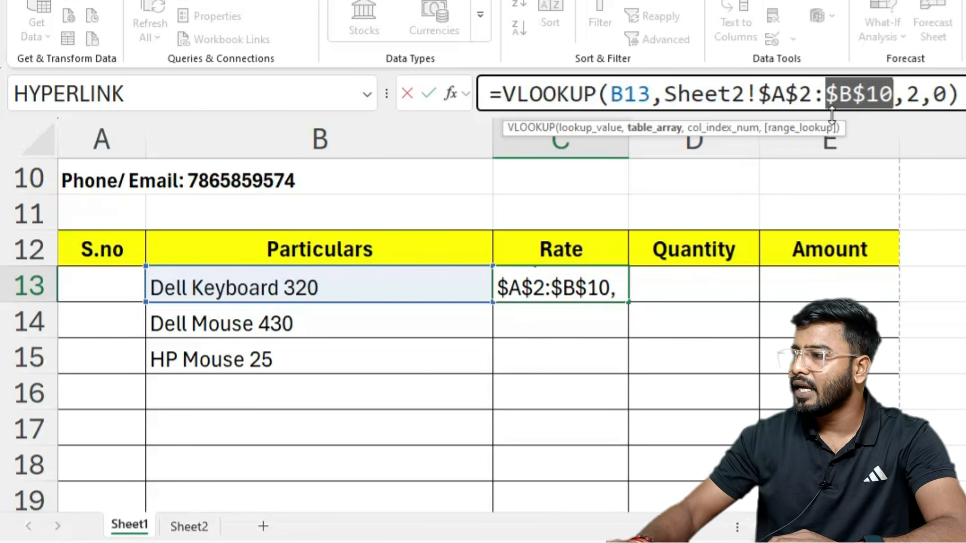
key("Return")
Step: Fill the Rate formula down C13:C22, giving 260, 260, 310 and #N/A in empty rows
left_click(587, 287)
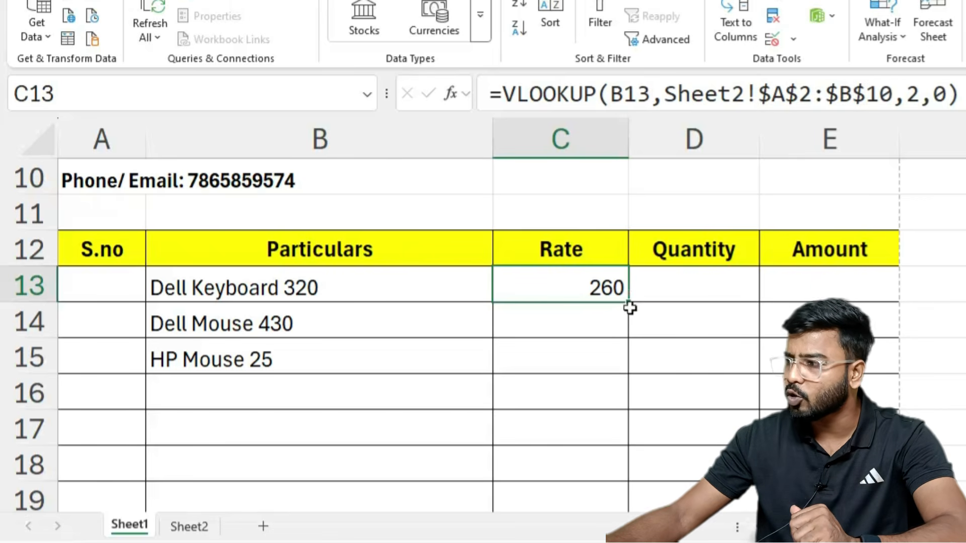
left_click_drag(628, 301, 593, 463)
scroll(617, 340, "up", 3)
scroll(565, 319, "down", 3)
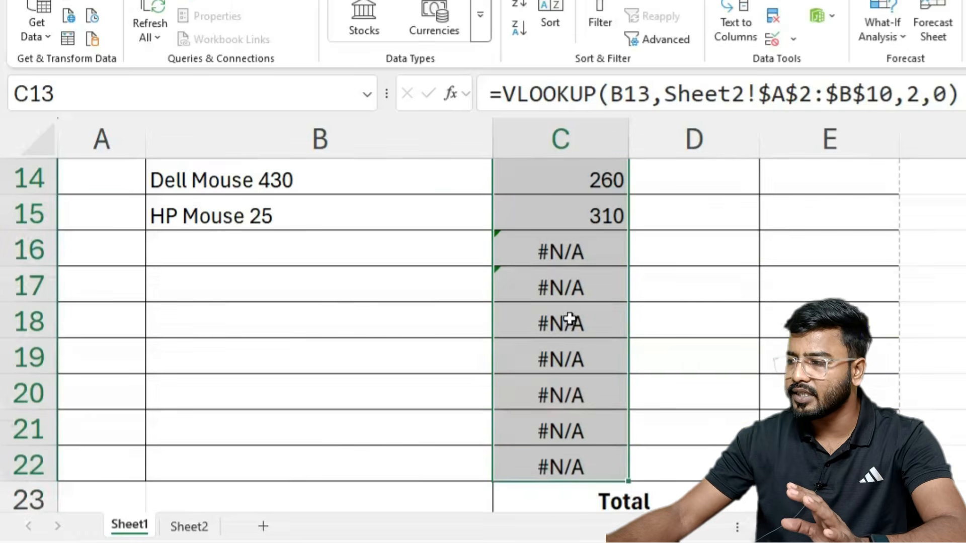
scroll(520, 258, "up", 2)
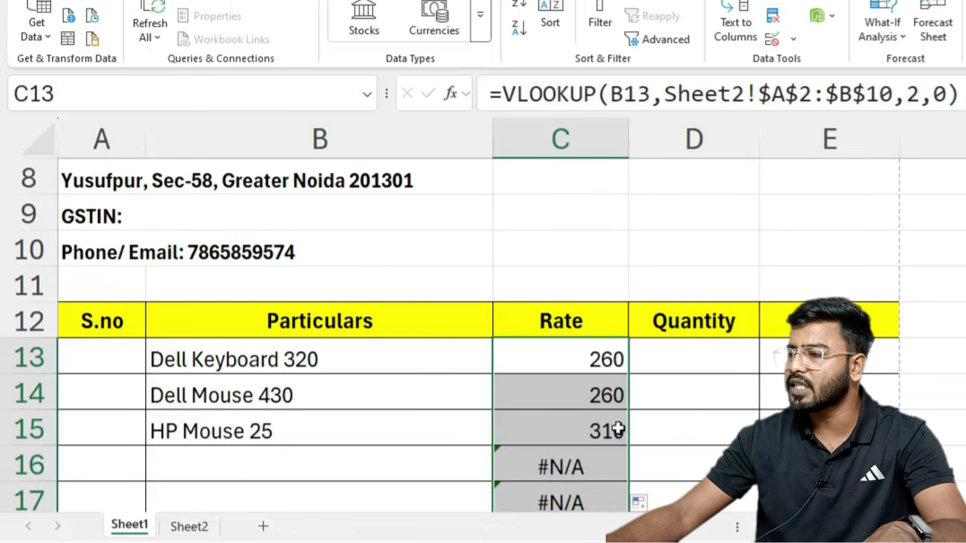
Step: Change Dell Keyboard 320's price on Sheet2 from 260 to 270
left_click(189, 527)
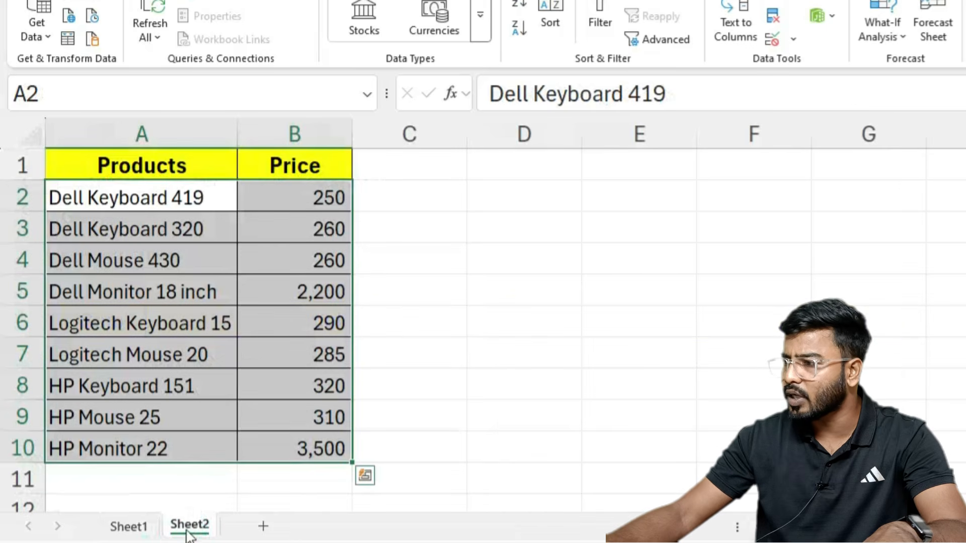
left_click(108, 265)
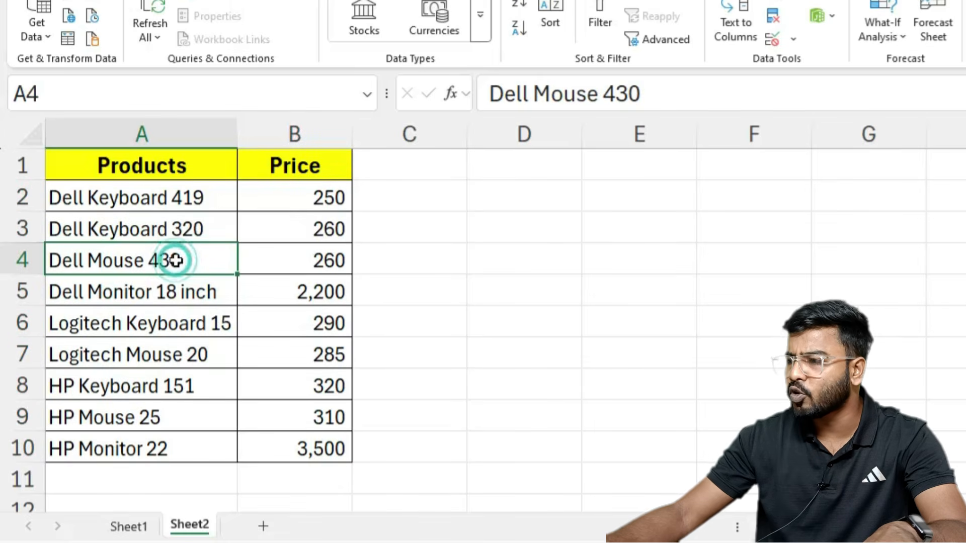
left_click(316, 229)
left_click(316, 257)
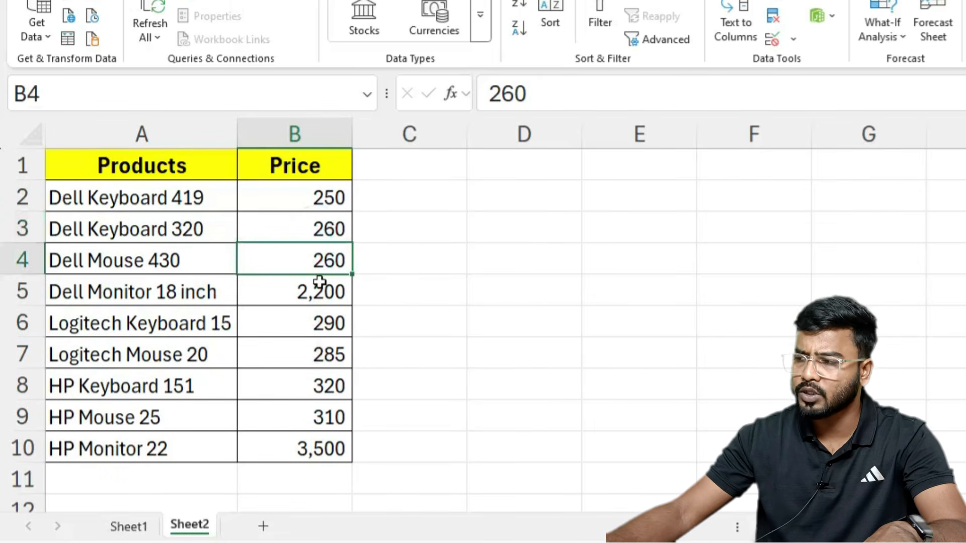
left_click(336, 223)
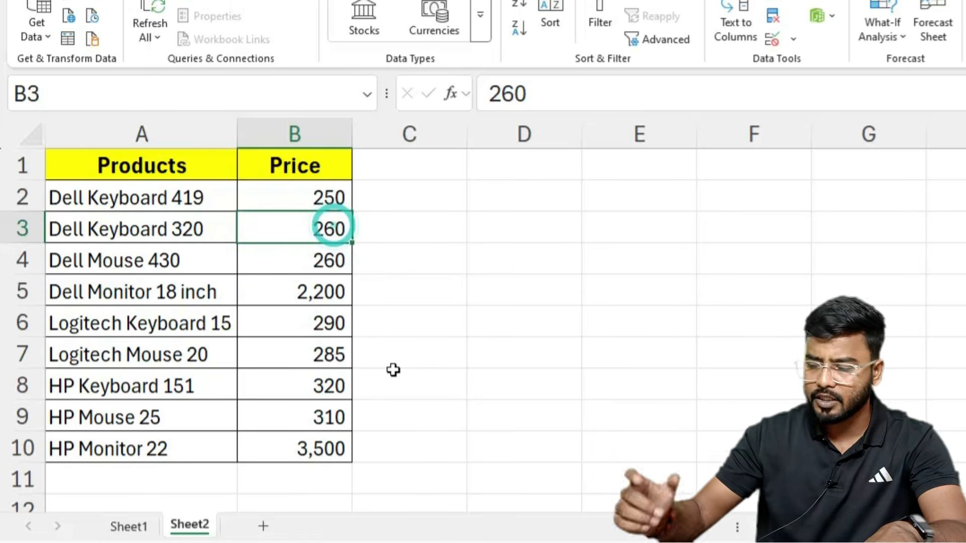
key("BackSpace")
type("270")
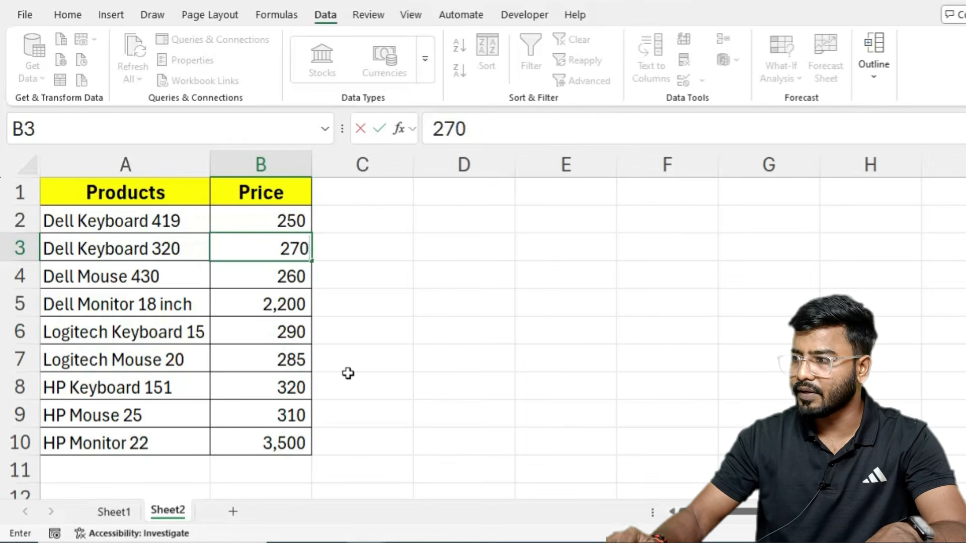
key("Return")
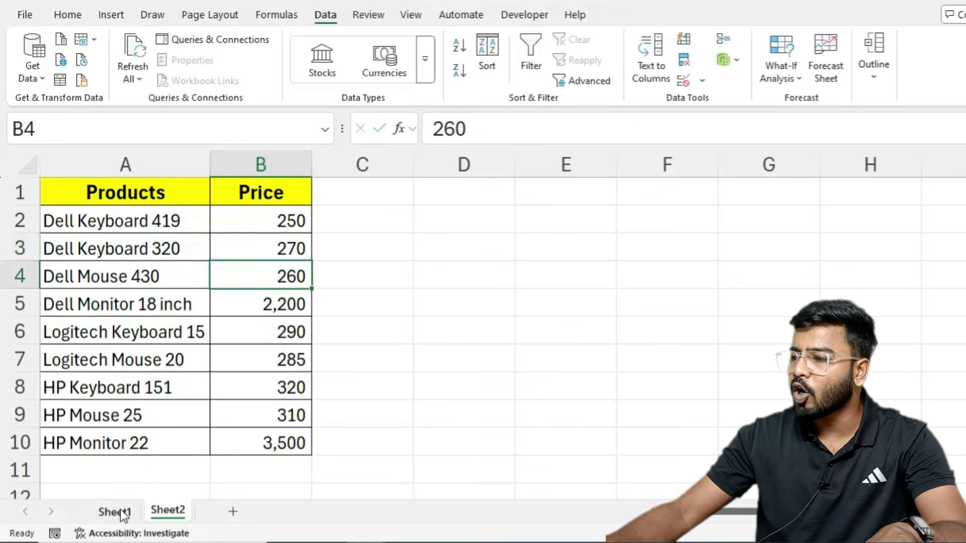
Step: Review the updated rates 270, 260, 310 on Sheet1 and select the empty item rows B16:B19
left_click(121, 512)
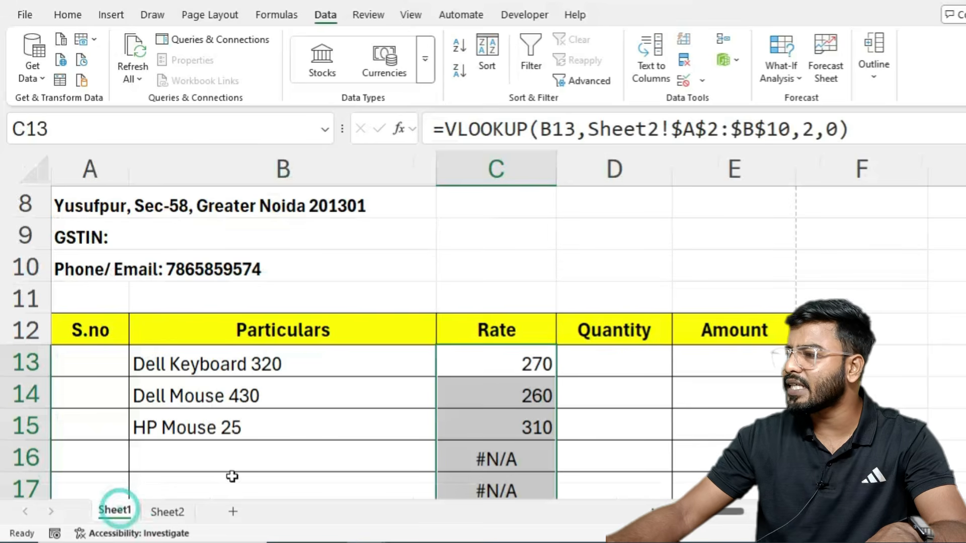
left_click(503, 366)
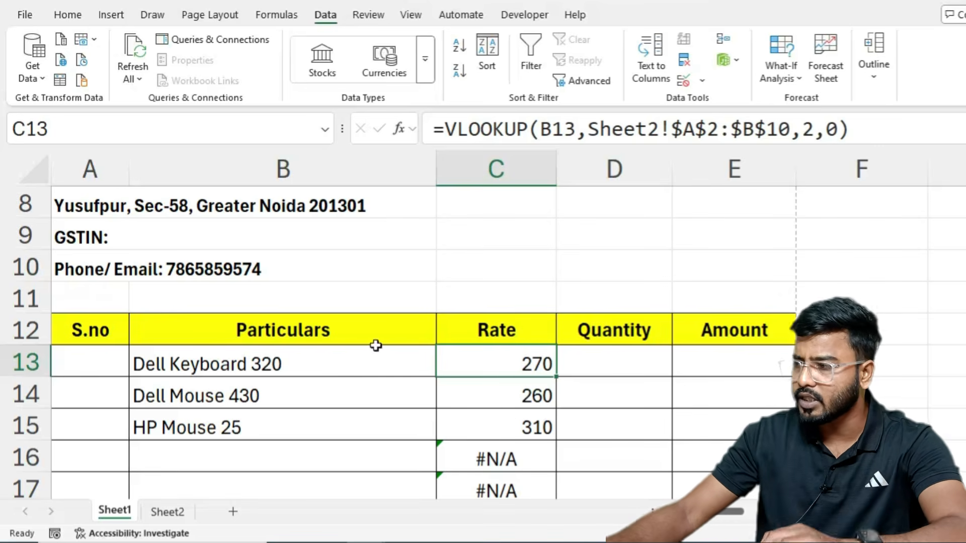
scroll(512, 353, "down", 2)
scroll(512, 354, "up", 1)
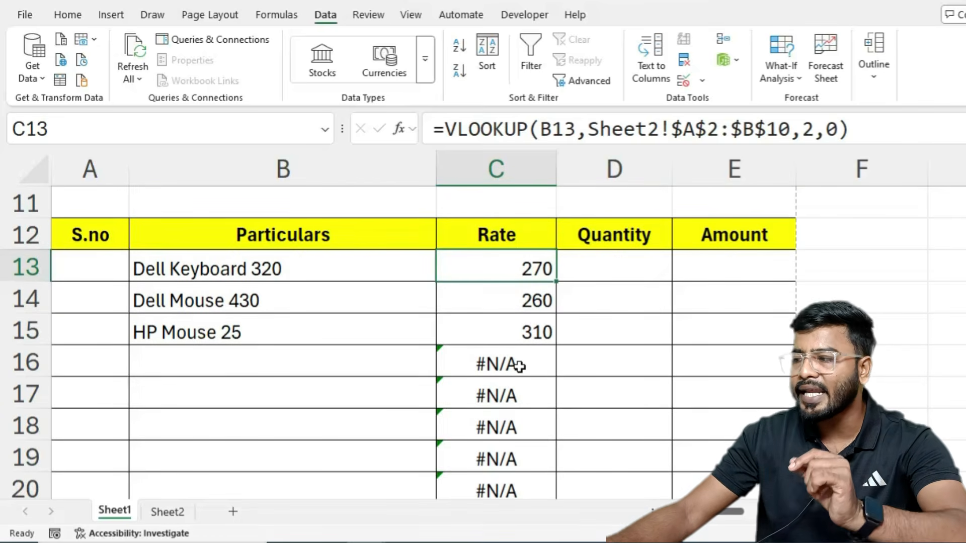
left_click(200, 301)
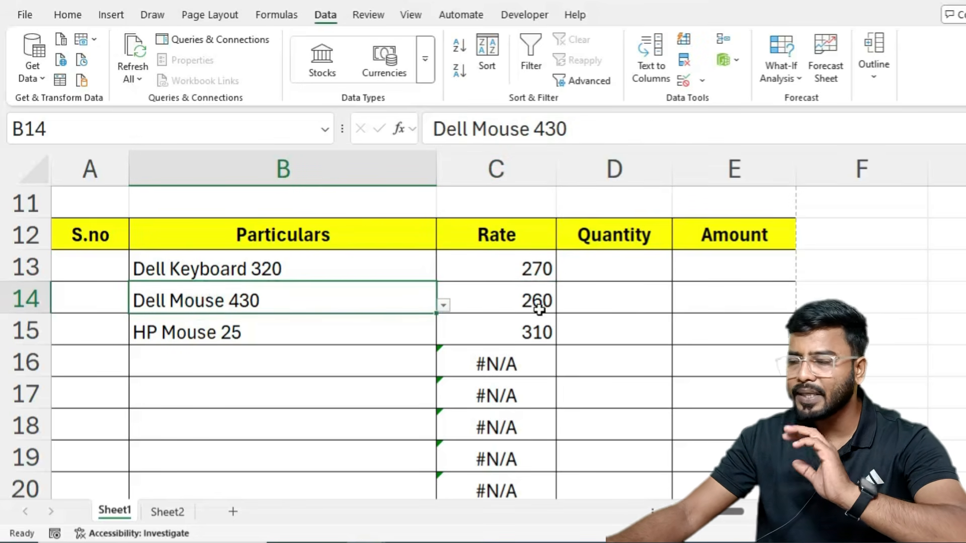
left_click_drag(273, 362, 279, 463)
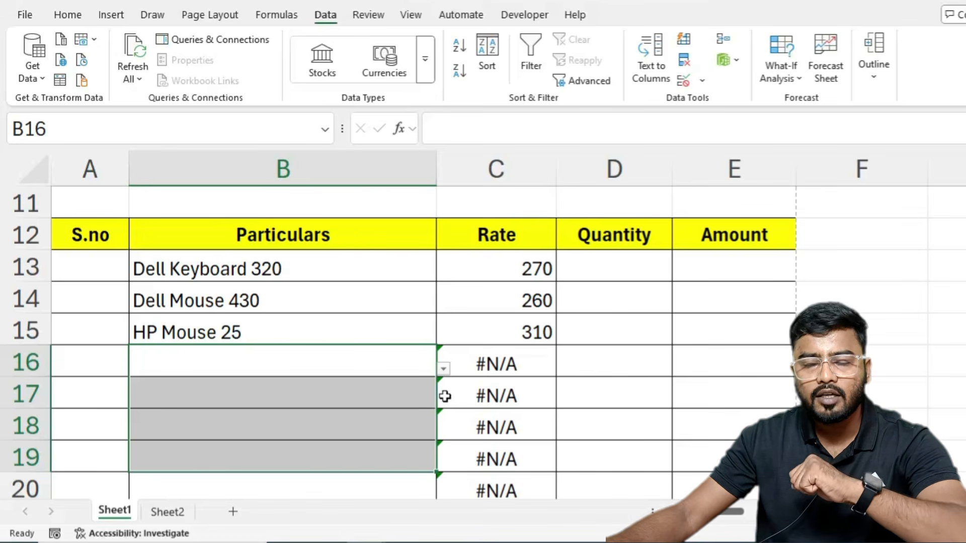
Step: Wrap the C13 VLOOKUP in IFERROR returning " " and fill it down to row 22
double_click(519, 261)
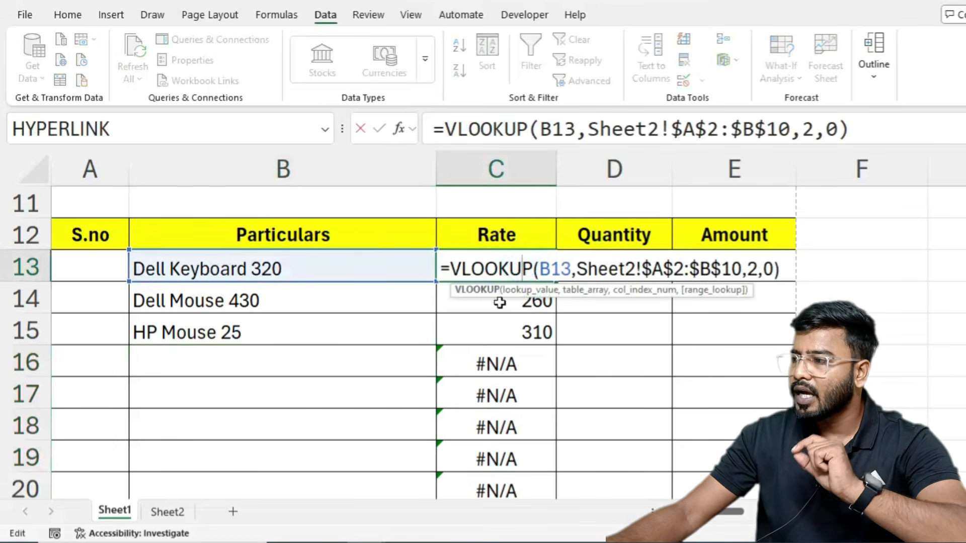
left_click(447, 267)
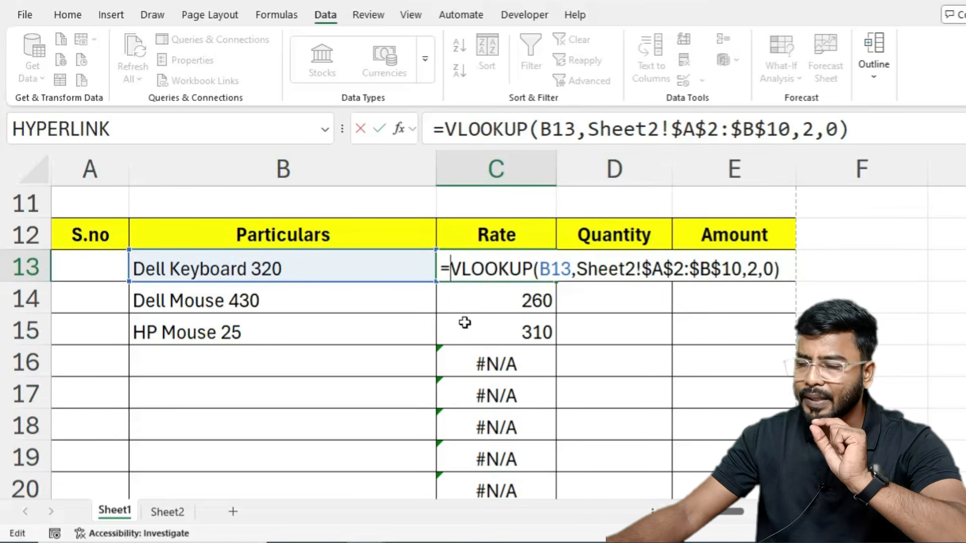
type("ife")
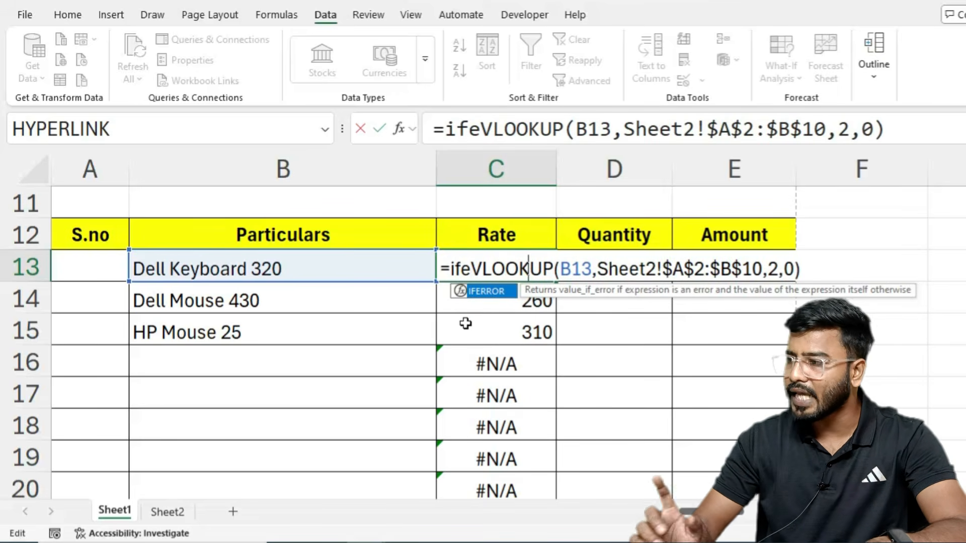
key("Tab")
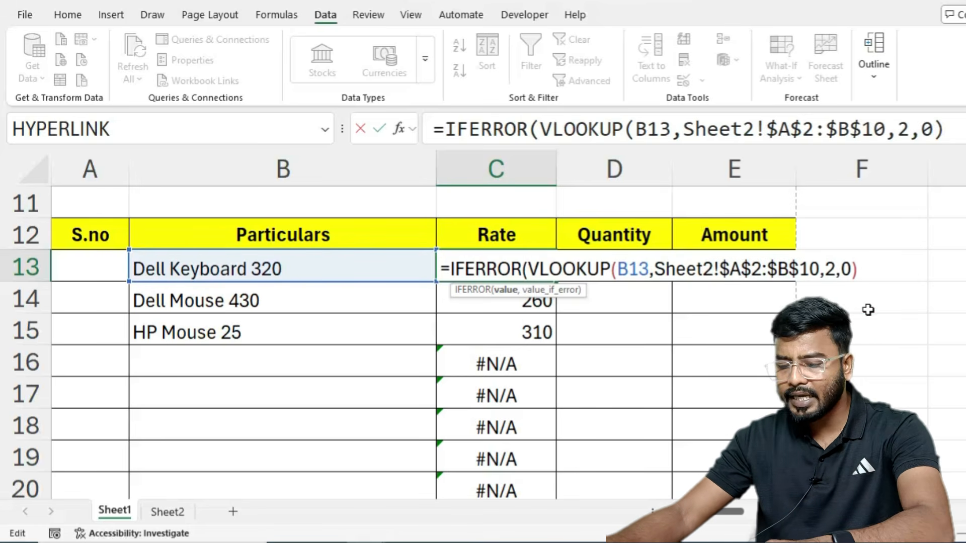
type(",")
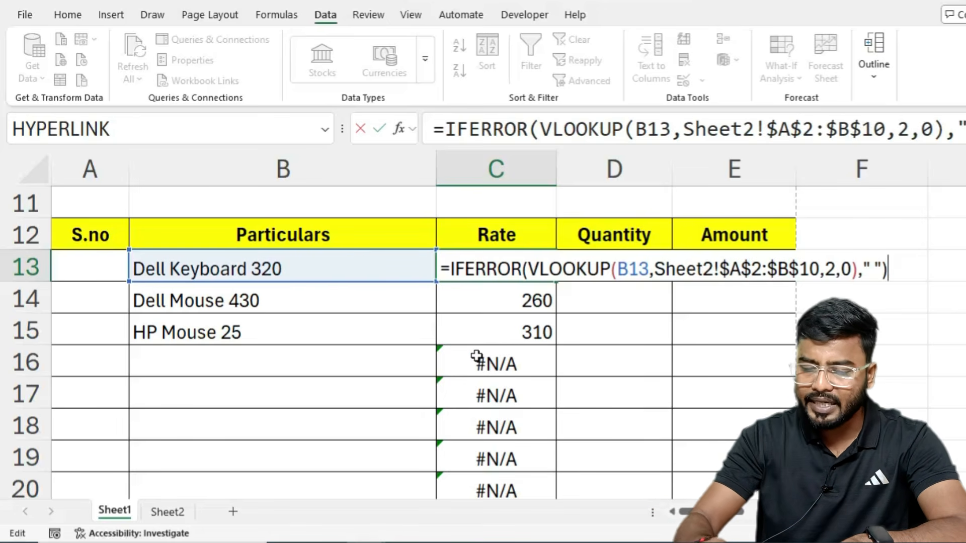
key("Return")
key("Return")
left_click_drag(556, 281, 584, 354)
scroll(515, 393, "down", 1)
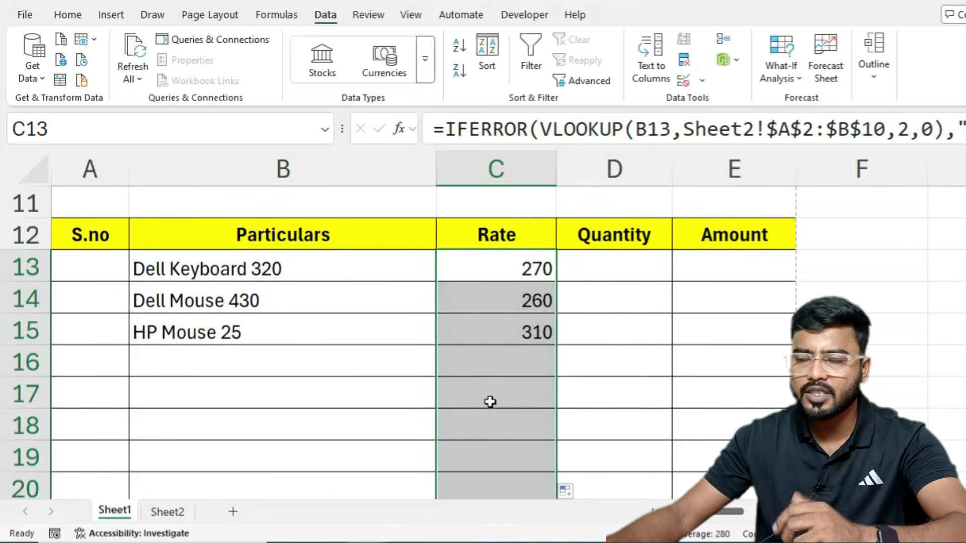
left_click(364, 357)
Step: Pick HP Keyboard 151 in B16 and HP Monitor 22 in B17 from the dropdowns
left_click(443, 372)
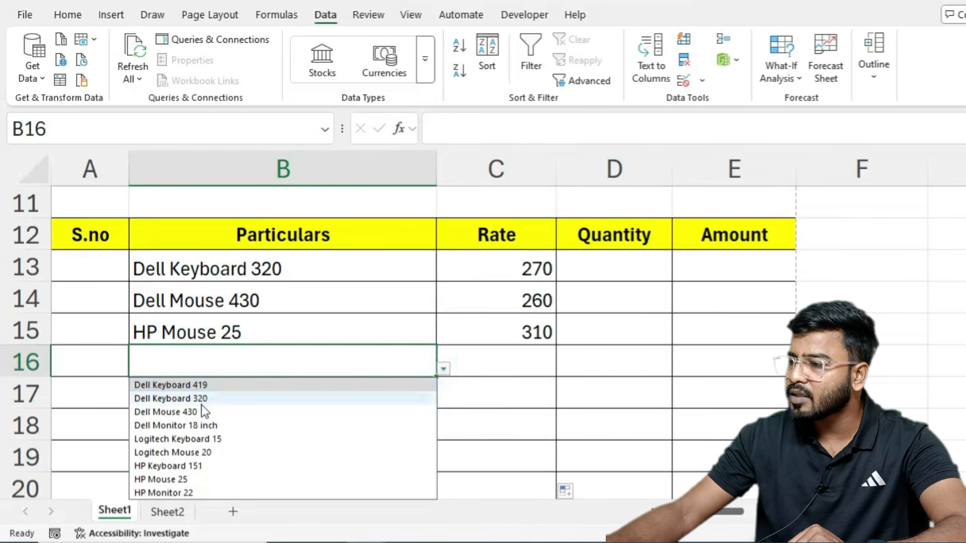
left_click(159, 463)
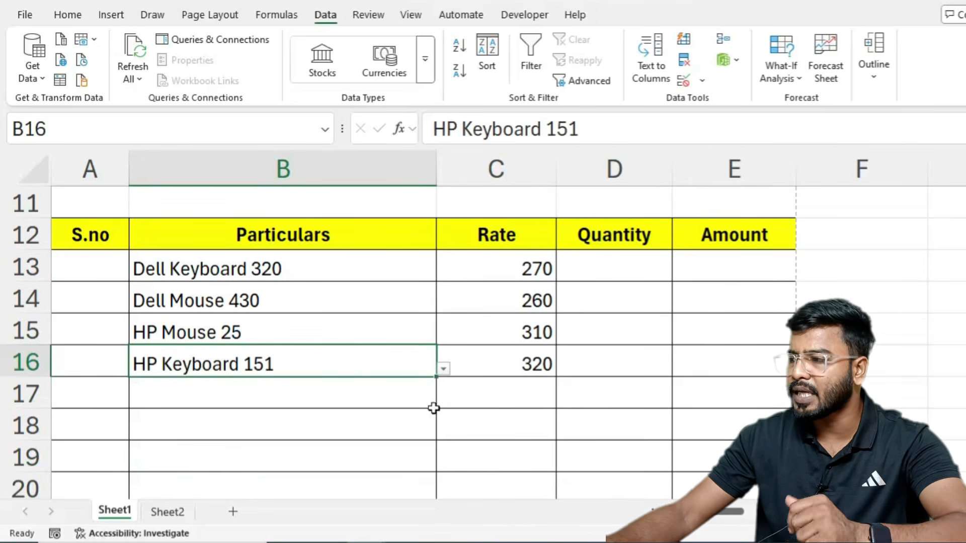
left_click(365, 394)
left_click(443, 401)
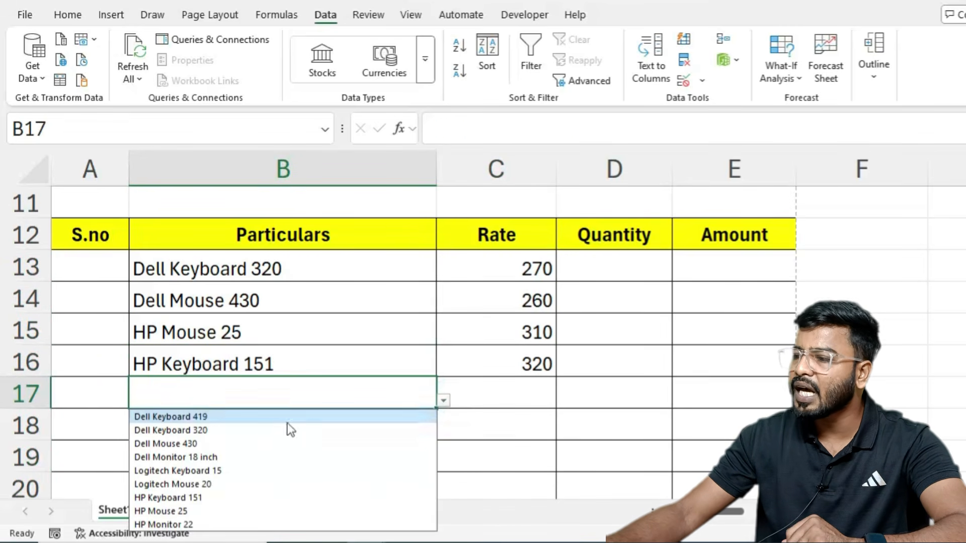
left_click(160, 525)
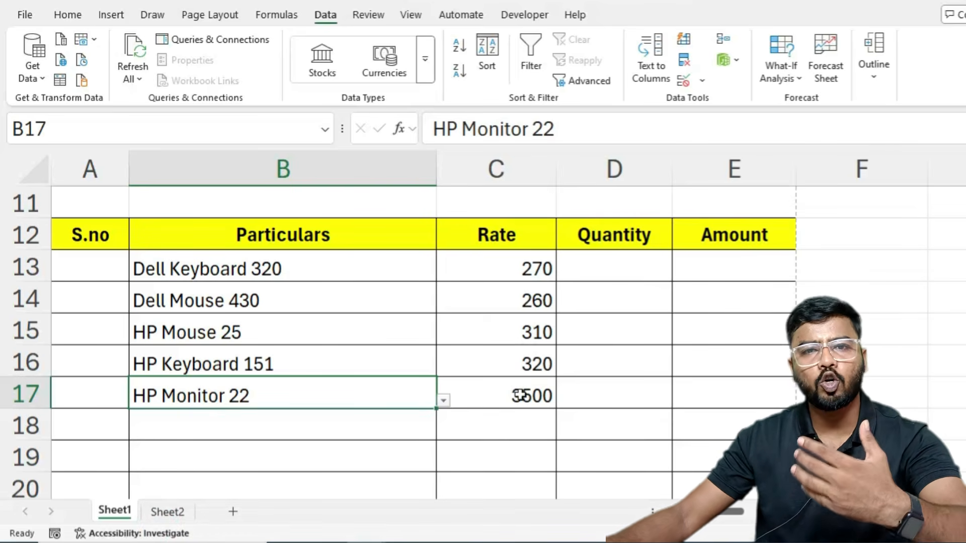
Step: Clear items B14:B17, leaving only Dell Keyboard 320, and select S.no cell A13
left_click_drag(274, 266, 273, 392)
key("Delete")
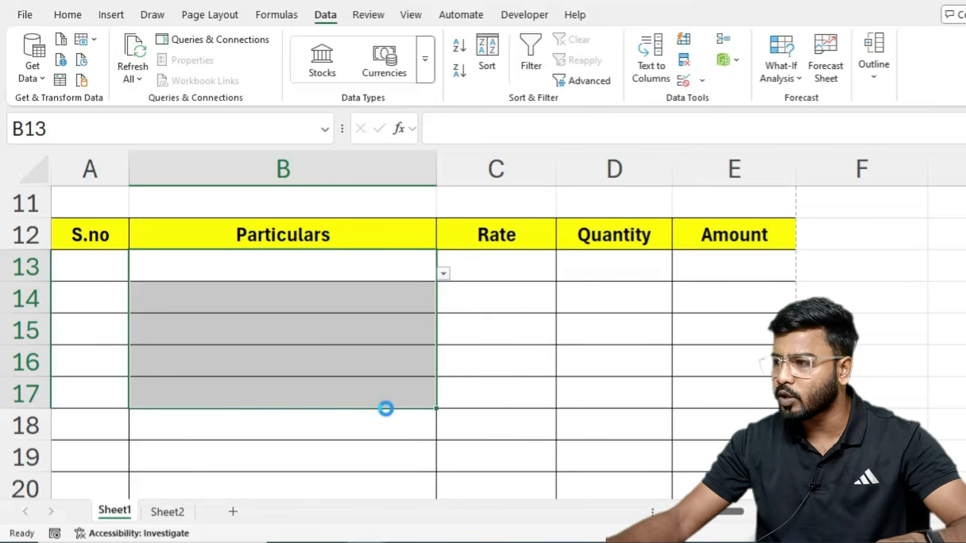
key("ctrl+z")
left_click_drag(277, 294, 261, 396)
key("Delete")
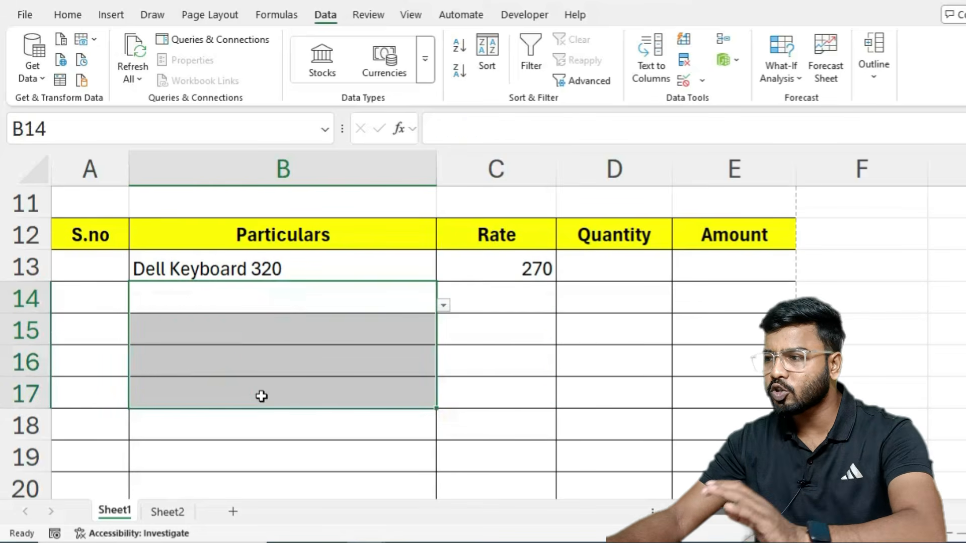
left_click(99, 277)
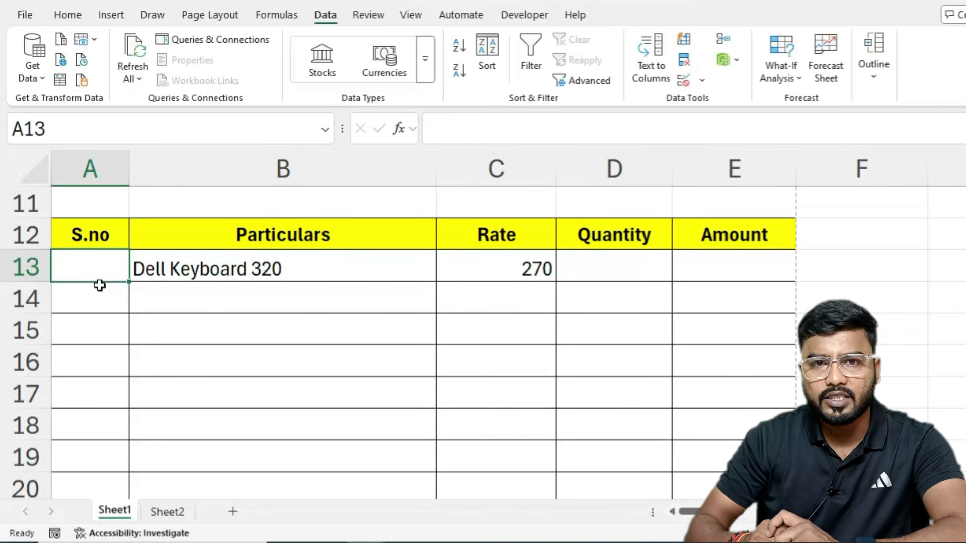
left_click(317, 298)
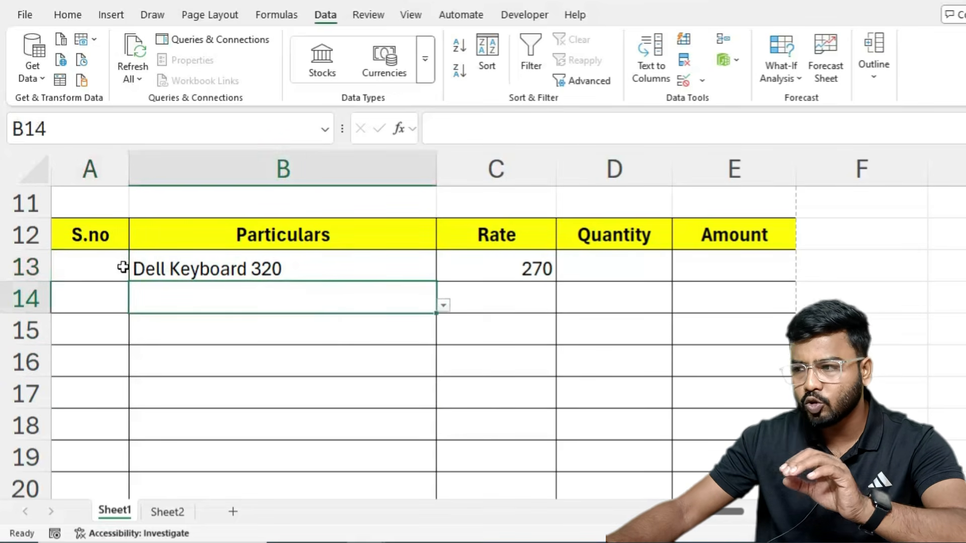
left_click(80, 293)
left_click(167, 276)
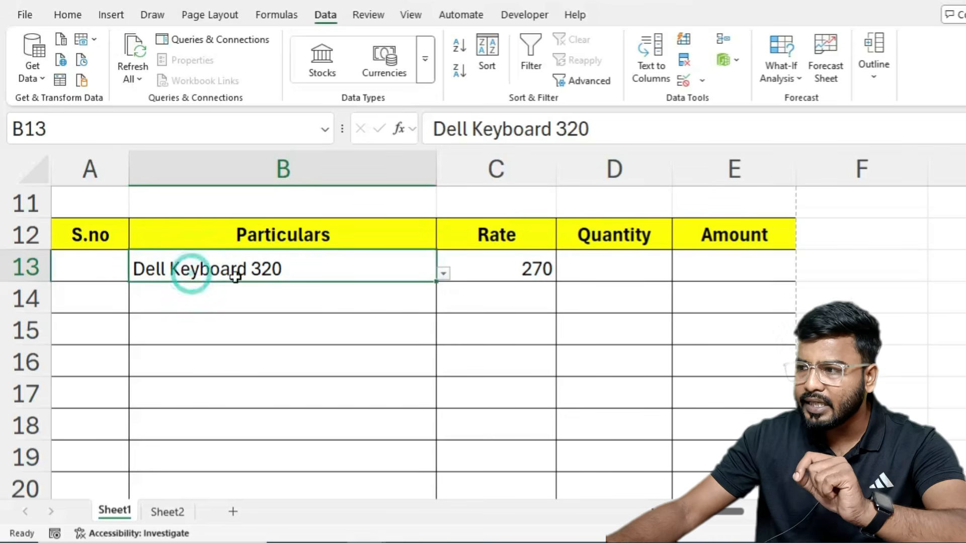
left_click(78, 267)
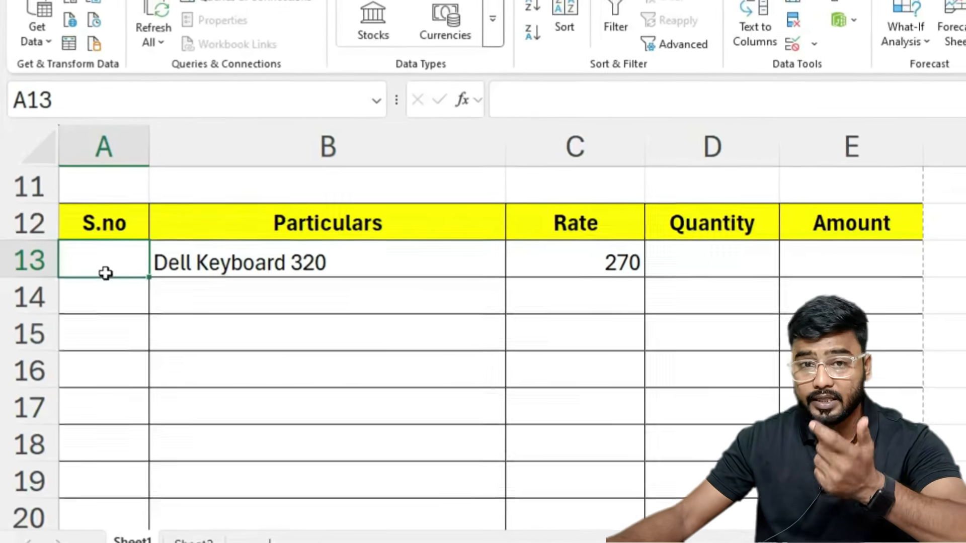
Step: Enter =IF(B13="","",ROW(1:1)) in A13 so Dell Keyboard 320 is numbered 1
type("=")
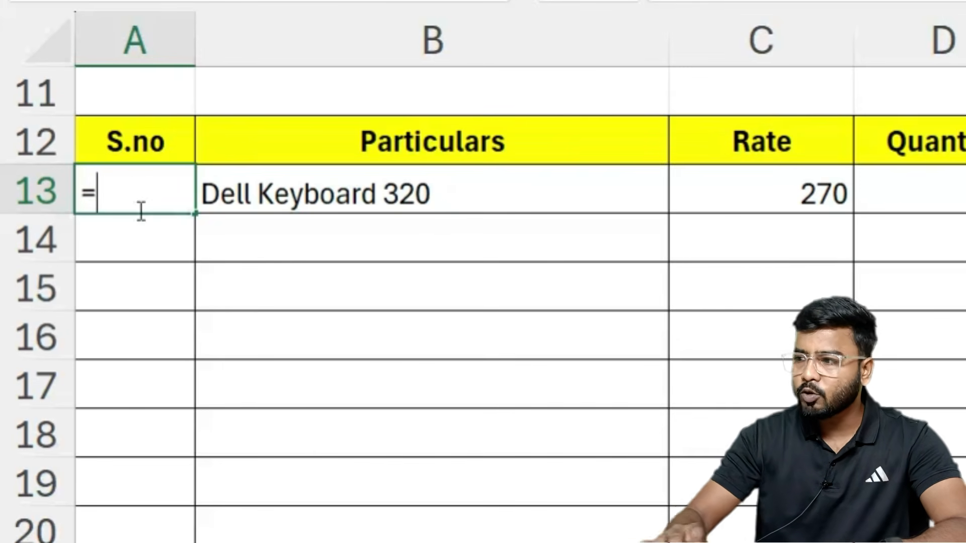
type("if")
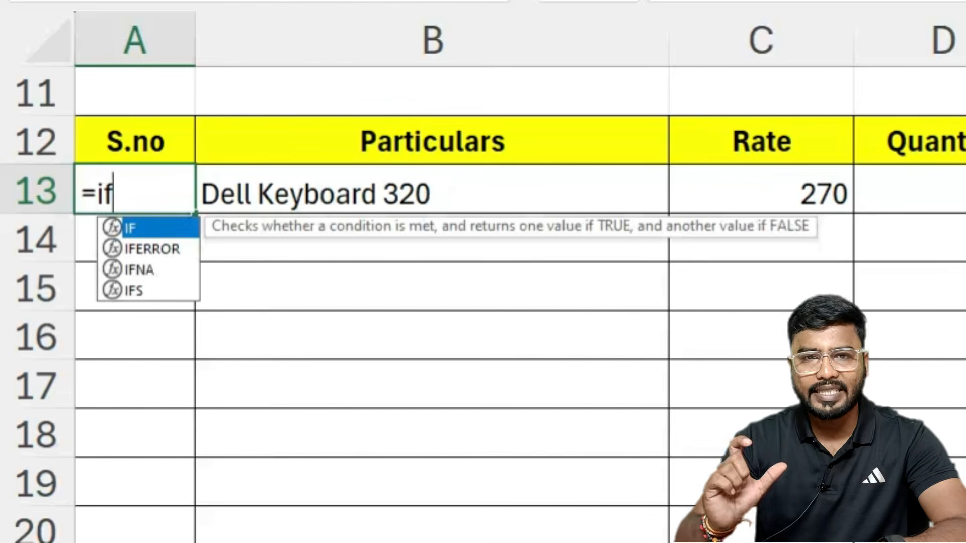
key("Tab")
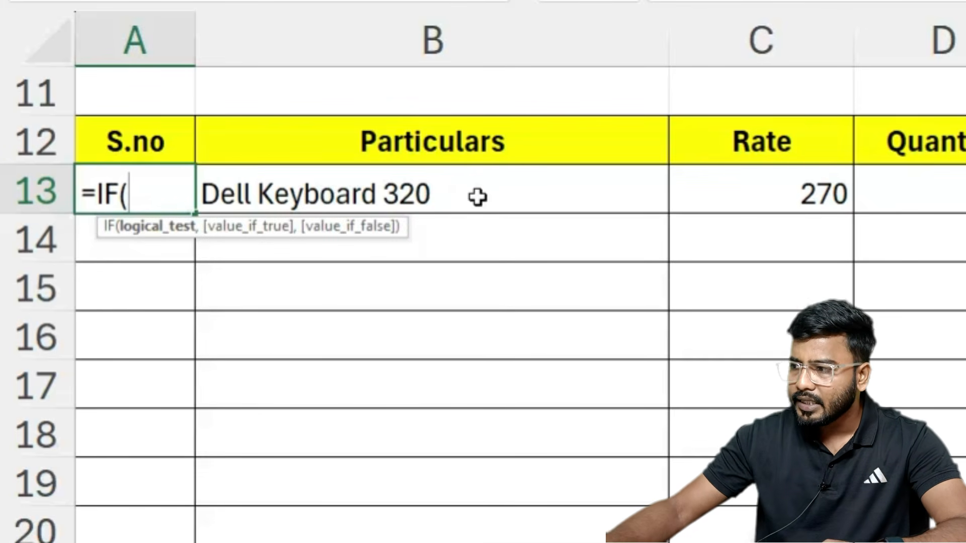
left_click(477, 194)
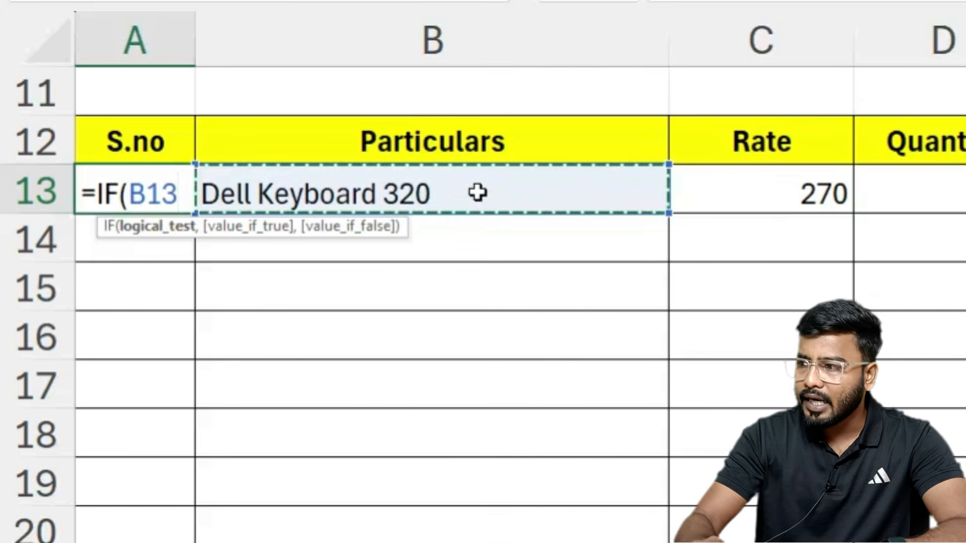
type("=\"\"")
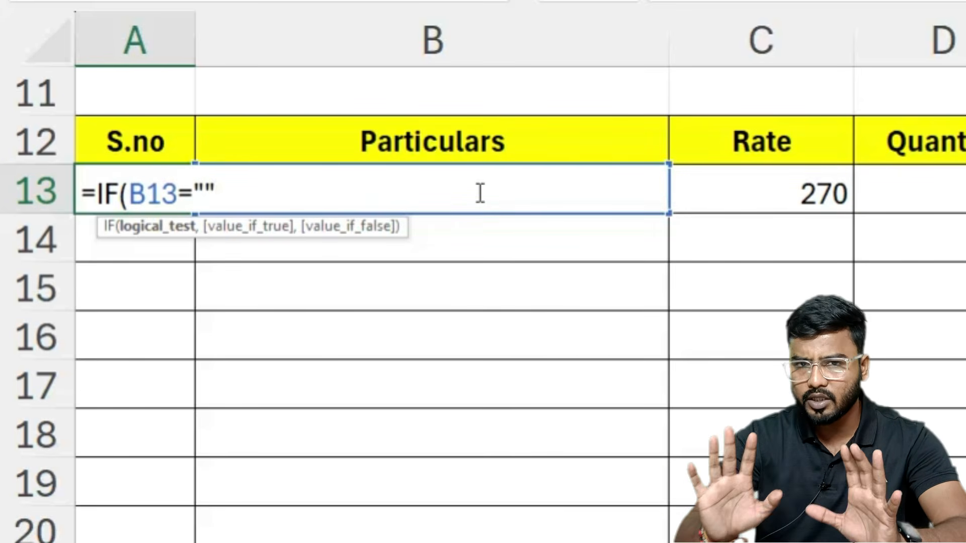
type(",")
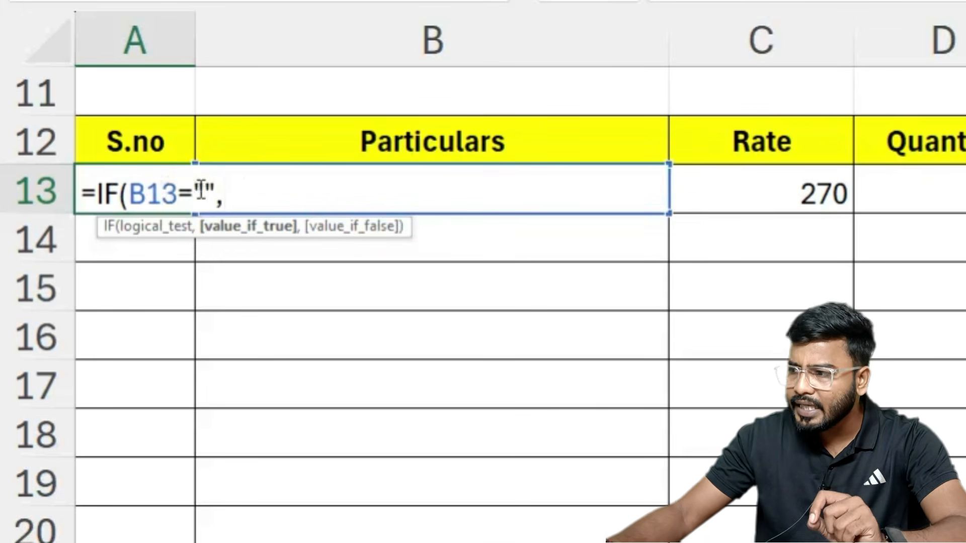
type("\"\"")
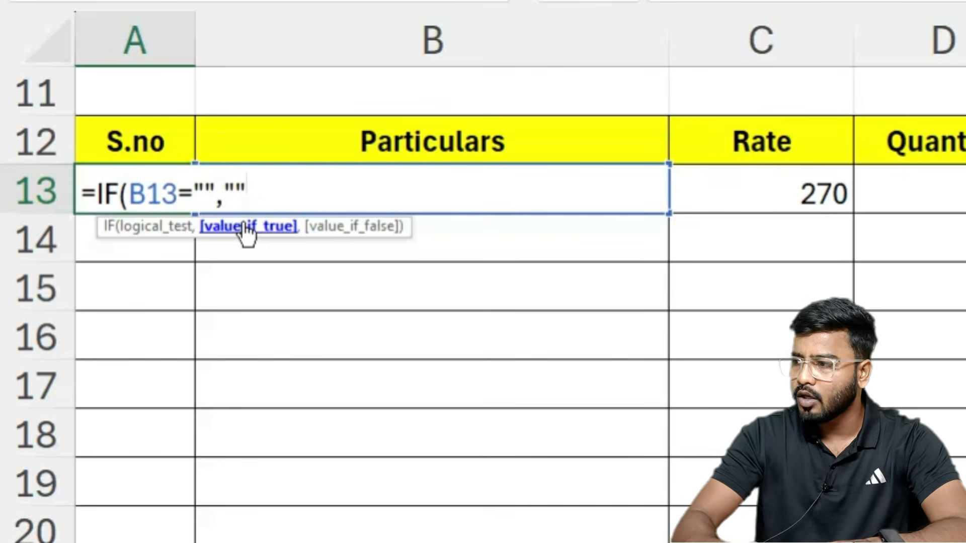
type(",")
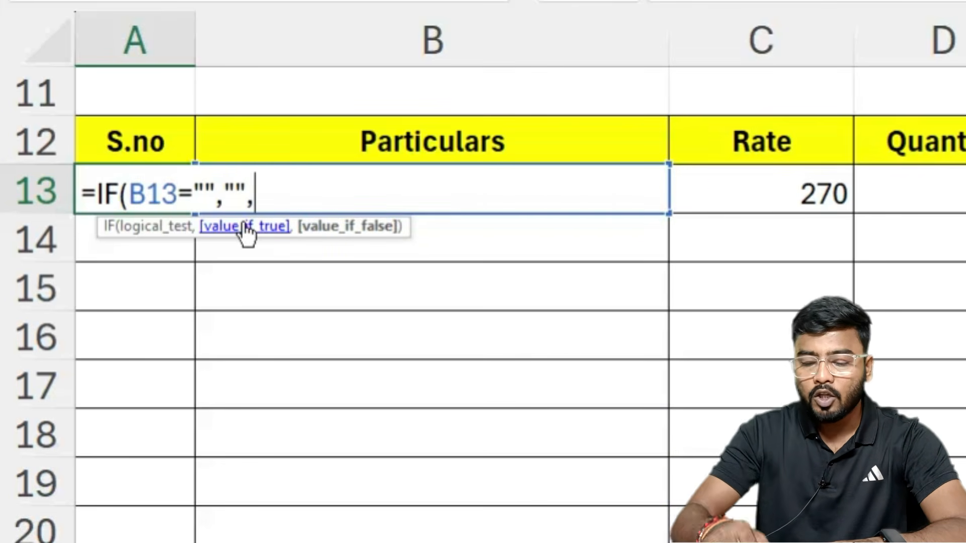
type("row")
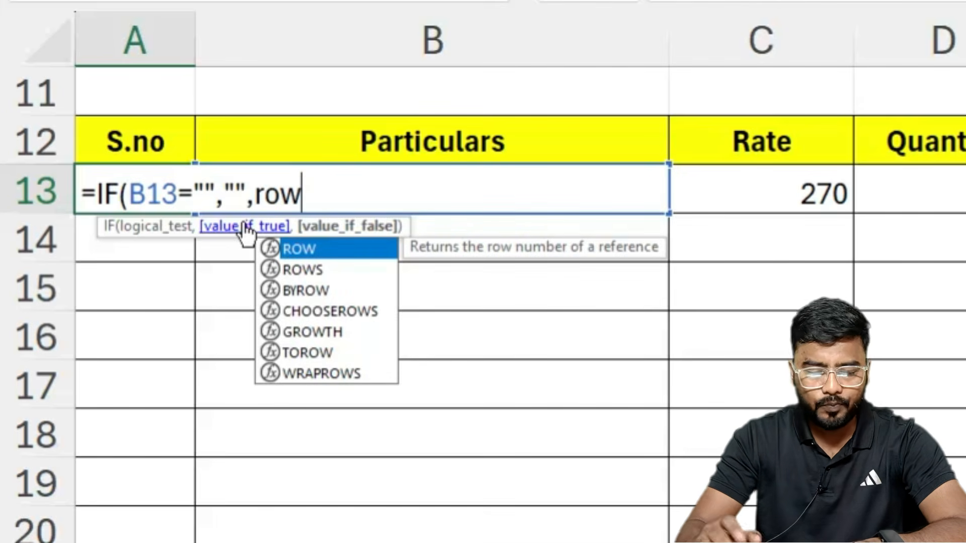
key("Tab")
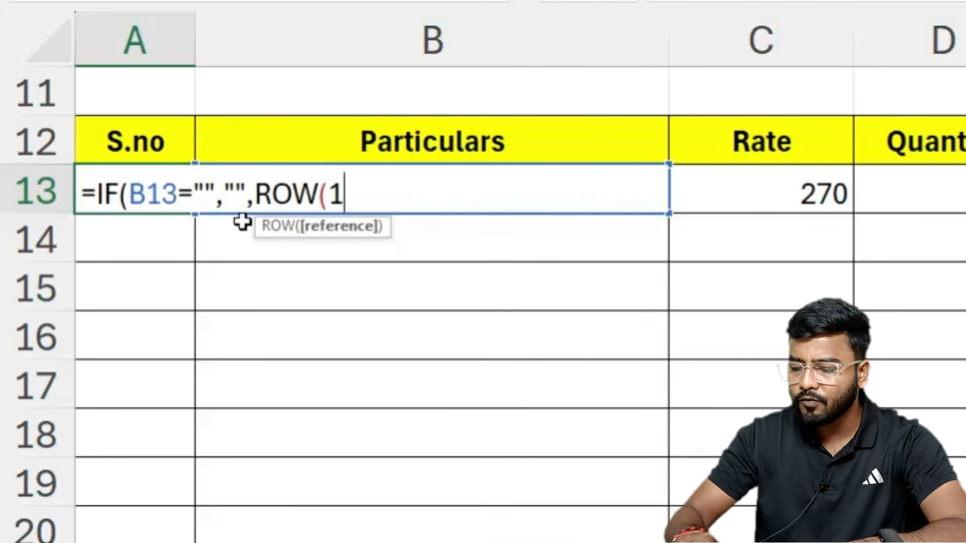
type("1:1")
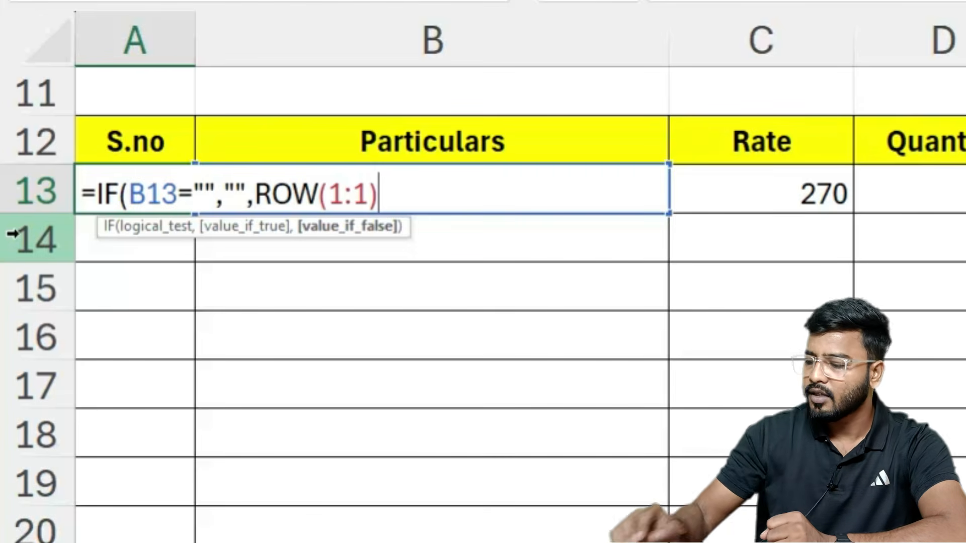
key("Return")
key("Return")
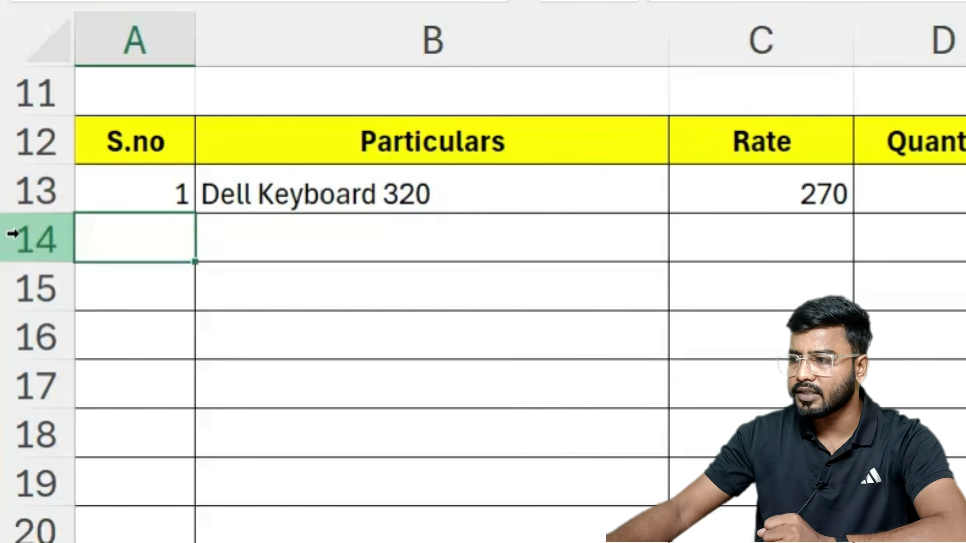
Step: Copy the serial-number formula from A13 down through A22
left_click(177, 200)
left_click_drag(194, 214, 158, 450)
scroll(356, 332, "up", 4)
scroll(160, 345, "down", 3)
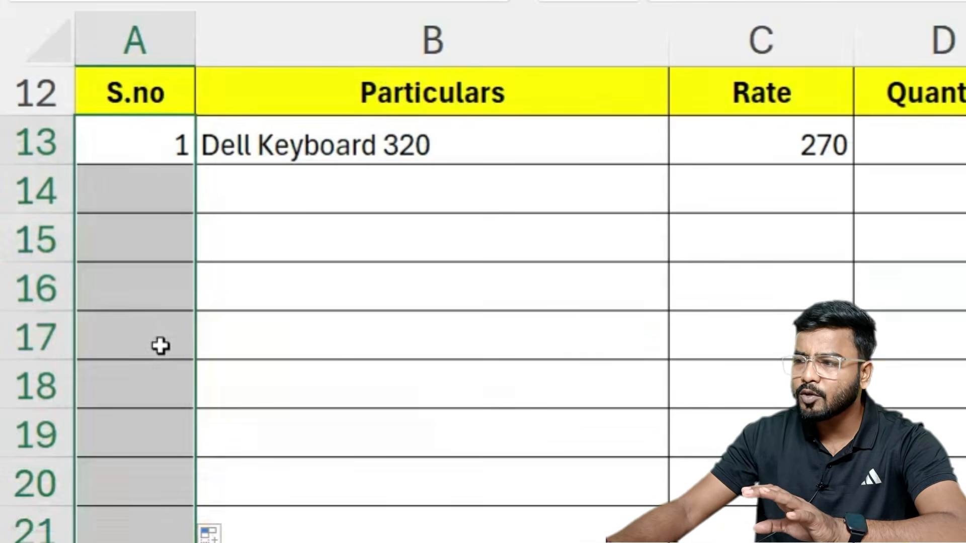
Step: Choose HP Mouse 25 for row 14 and HP Monitor 22 for row 15
left_click(244, 209)
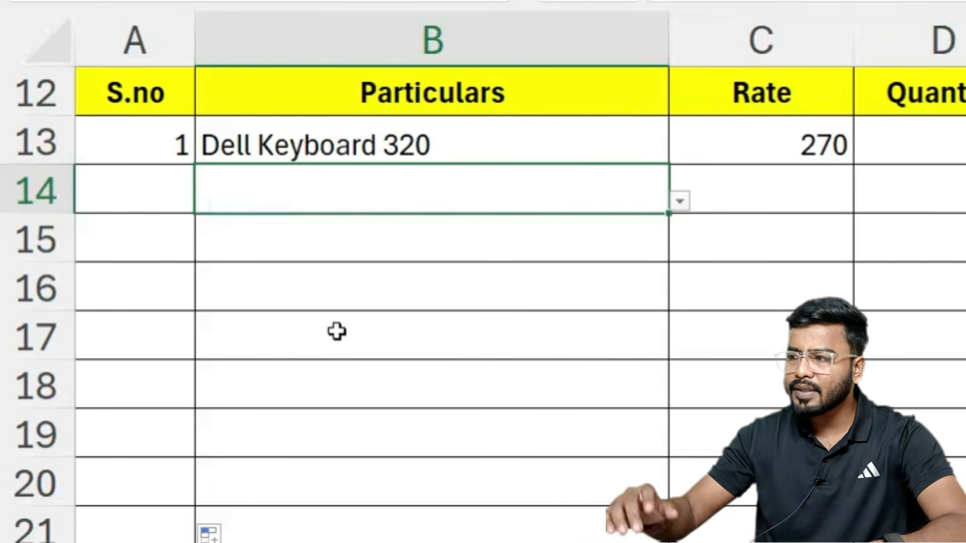
left_click(680, 201)
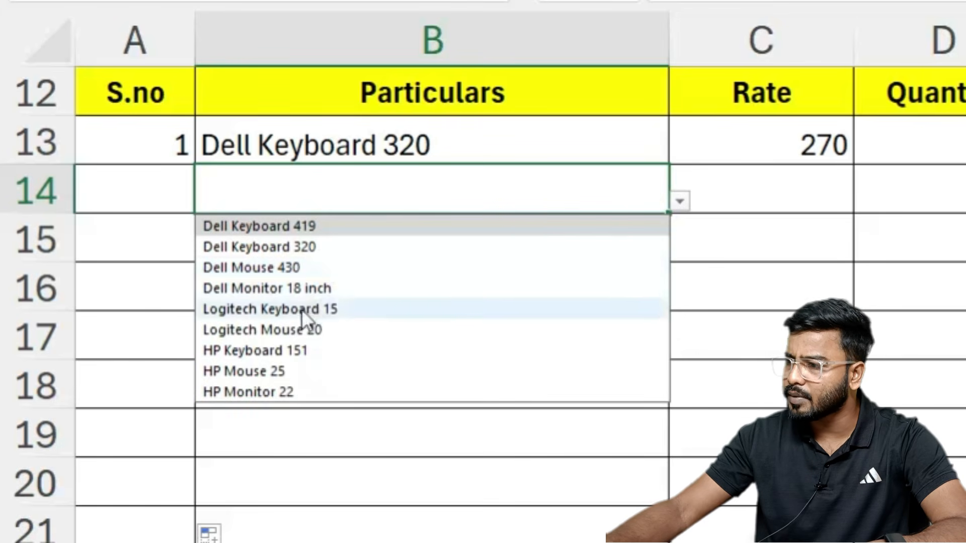
left_click(268, 364)
left_click(509, 239)
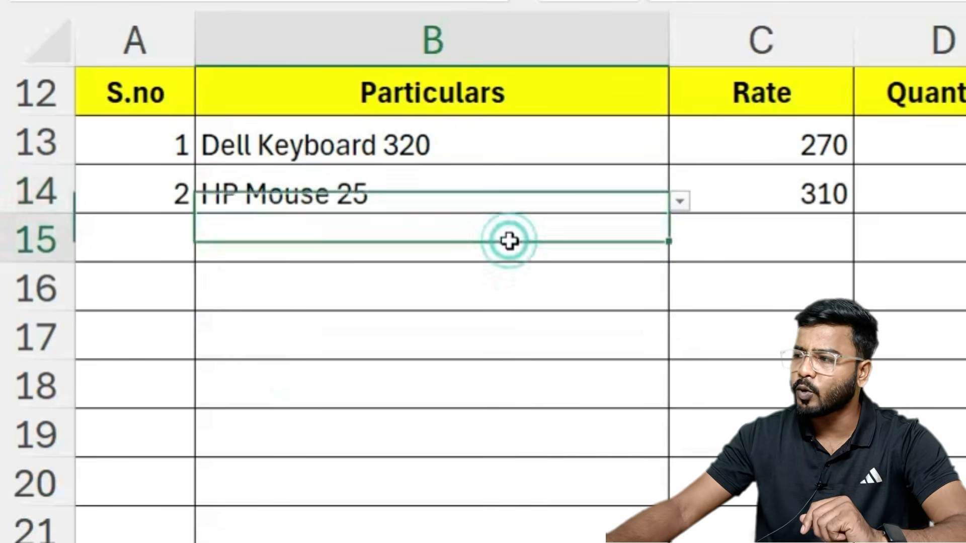
left_click(680, 250)
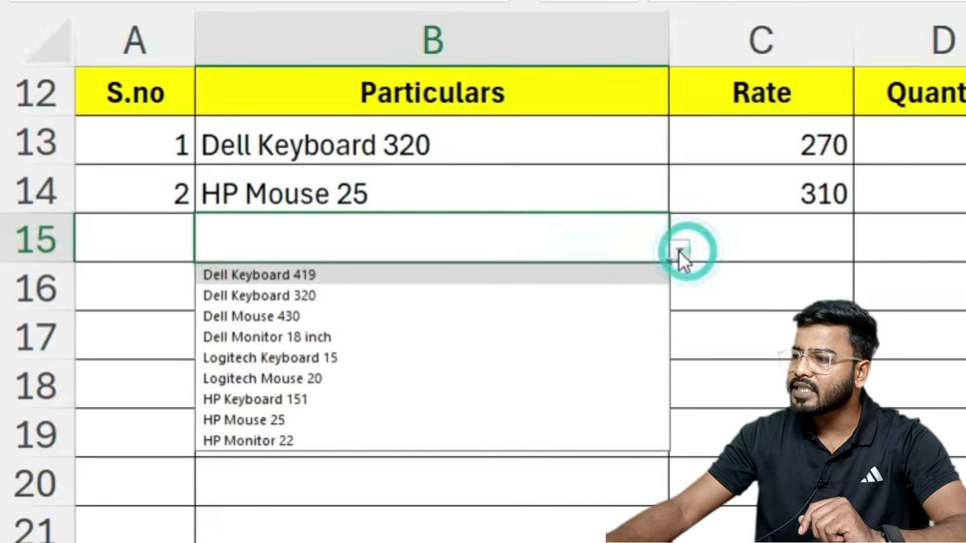
left_click(247, 441)
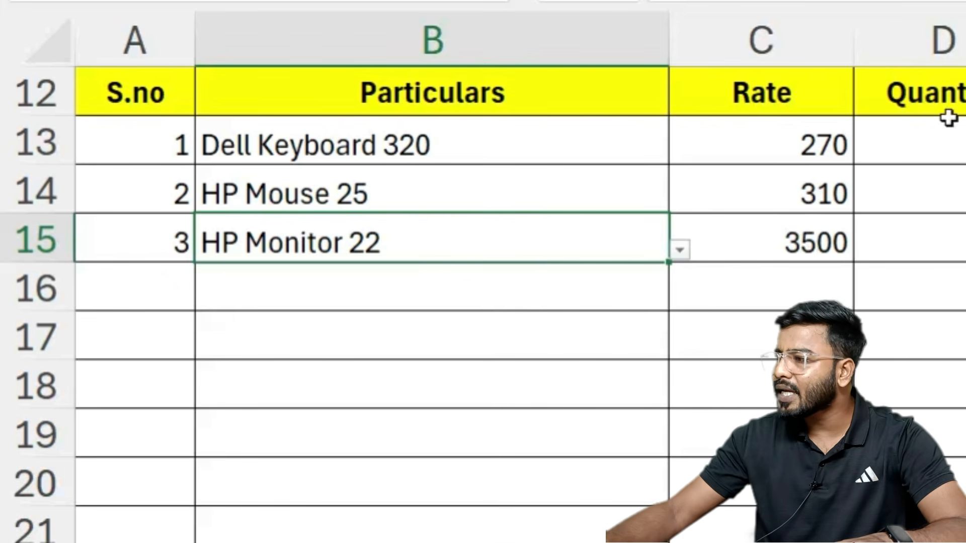
Step: Enter quantities 5, 10 and 5 in D13:D15, then move to Amount cell E13
left_click(940, 130)
type("5")
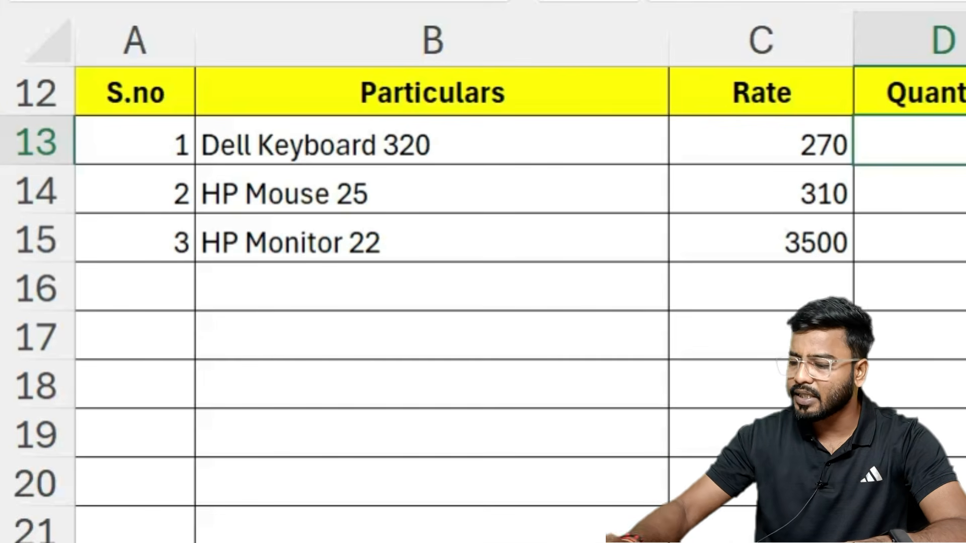
key("Return")
type("10")
key("ctrl+Return")
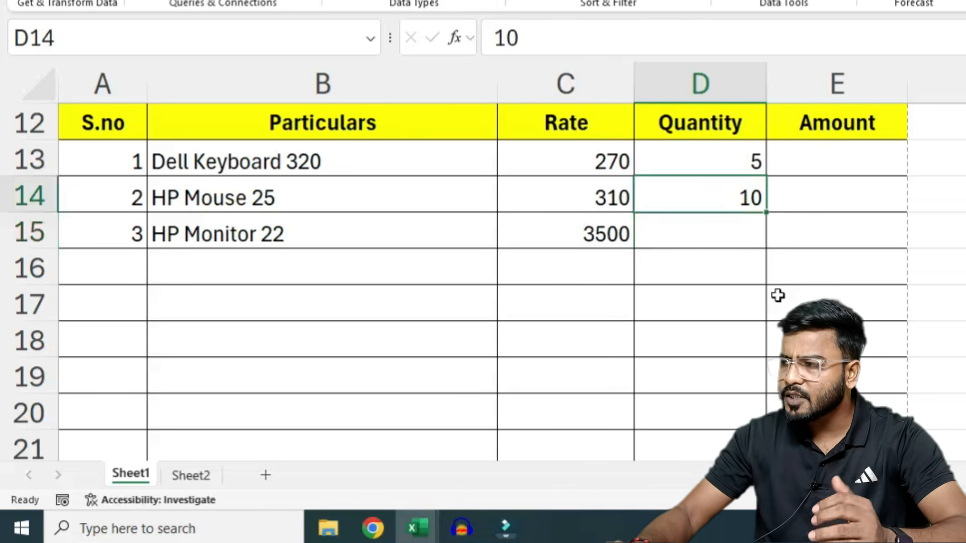
key("Return")
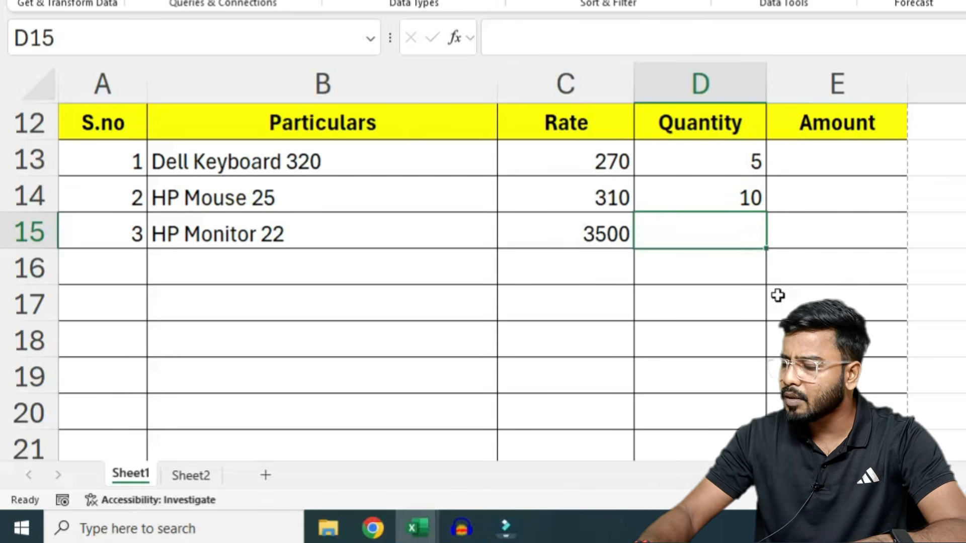
type("5")
key("Return")
key("Right")
key("Up")
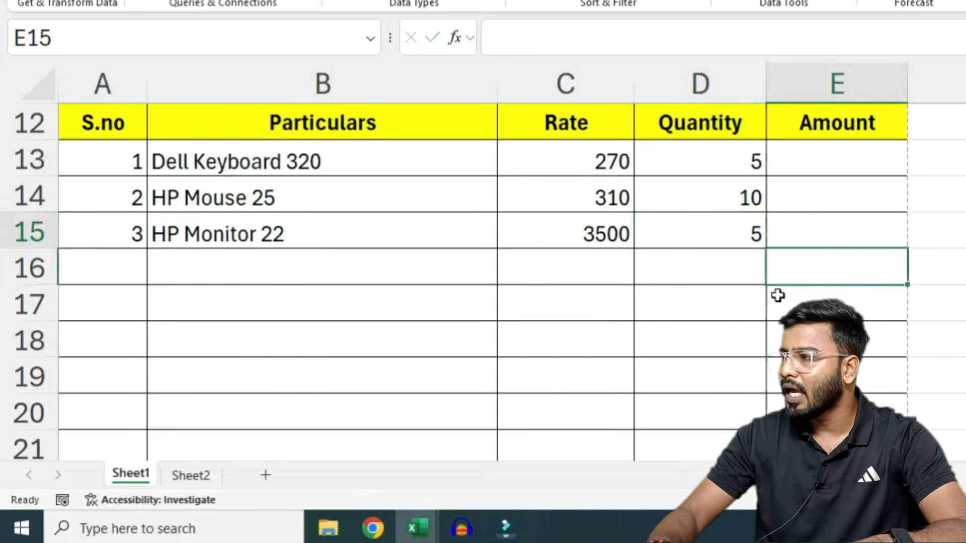
key("Up")
key("Up")
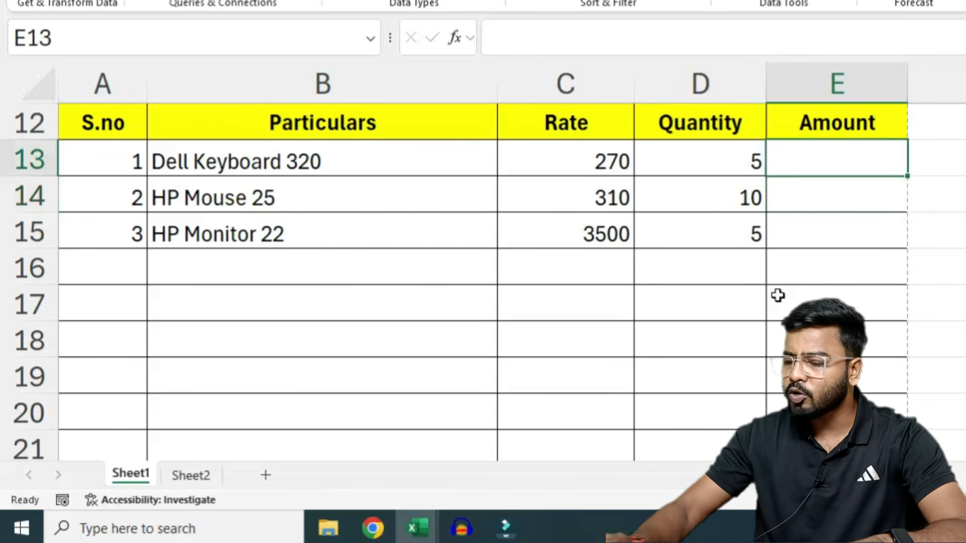
Step: Enter the amount formula =C13*D13 in E13 and fill it down to E22
type("=")
left_click(586, 157)
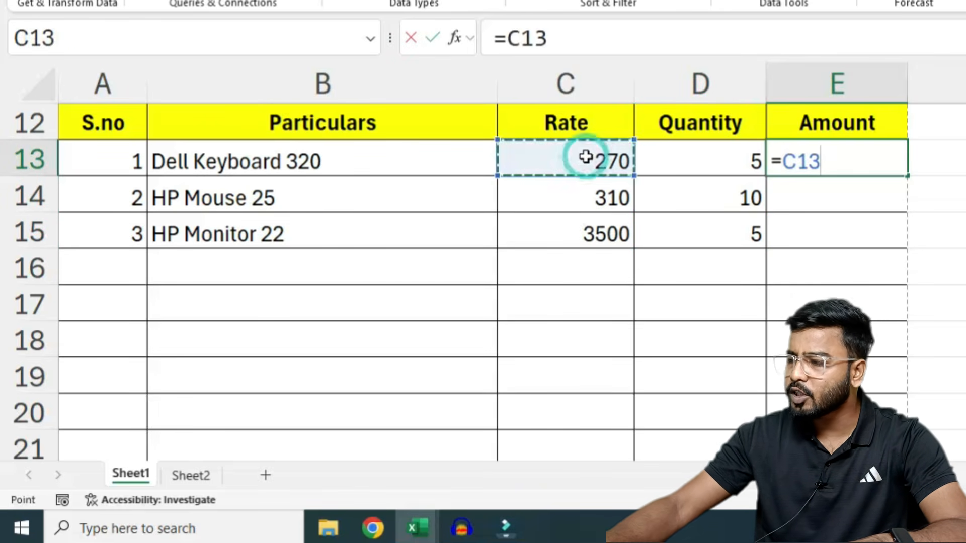
type("*")
left_click(656, 160)
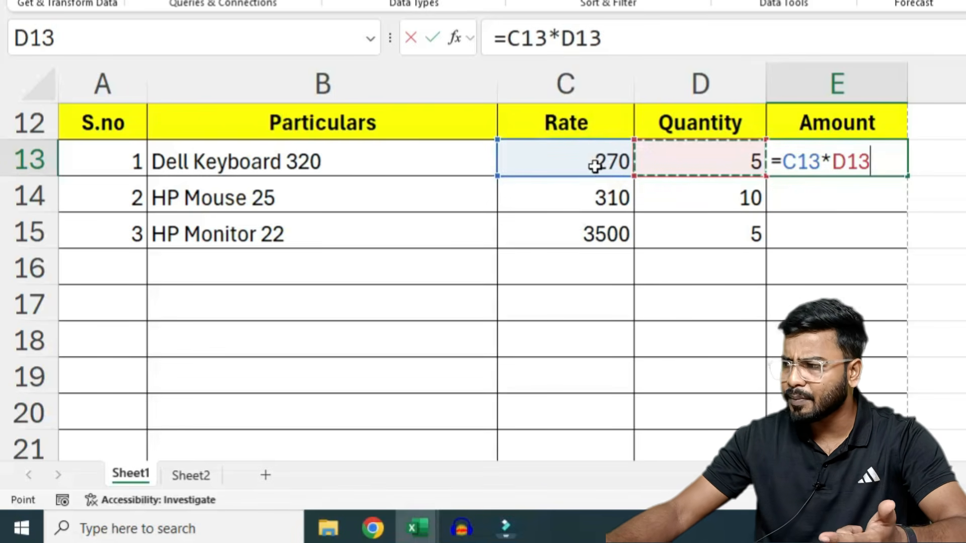
key("Return")
left_click(898, 147)
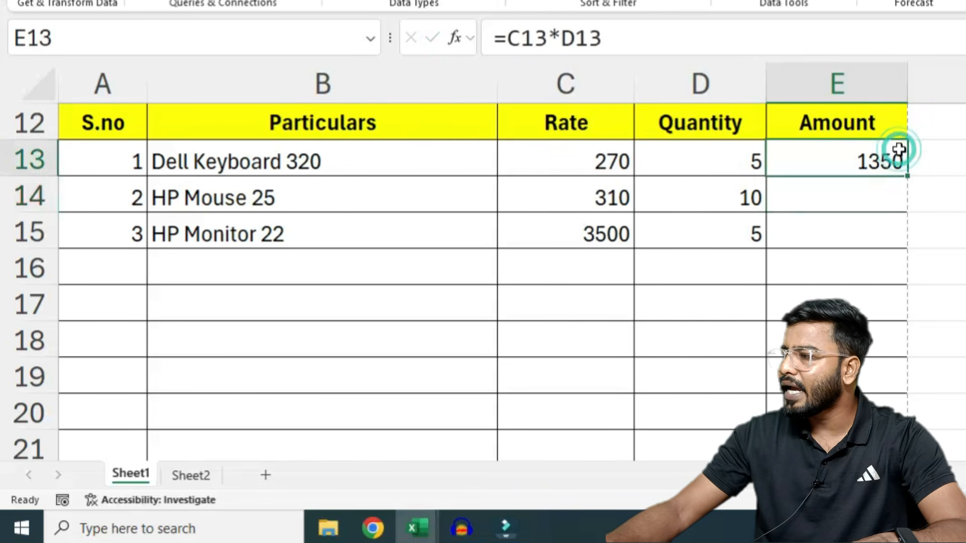
left_click_drag(866, 455, 850, 385)
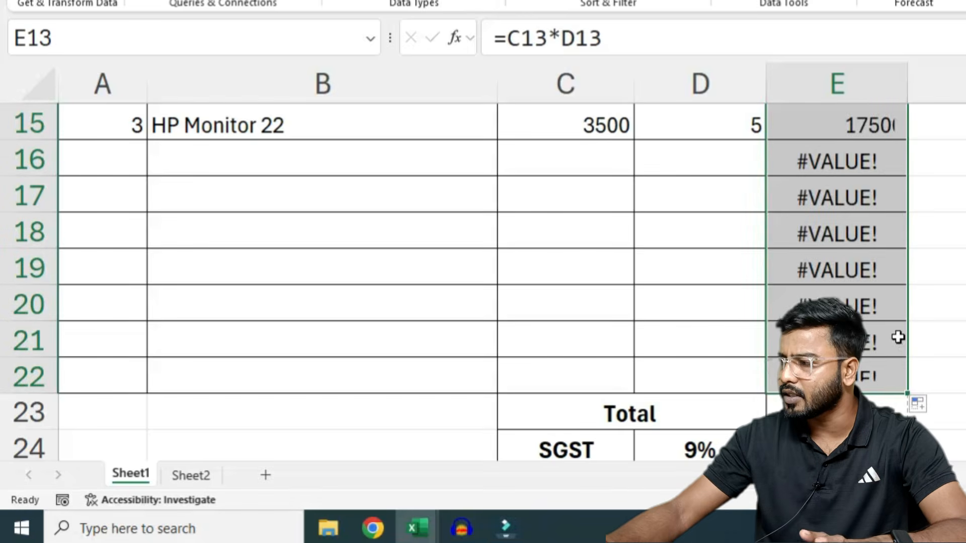
Step: Inspect the rate lookup formula in C15 and review the #VALUE! results in empty rows
scroll(897, 330, "up", 2)
left_click(585, 332)
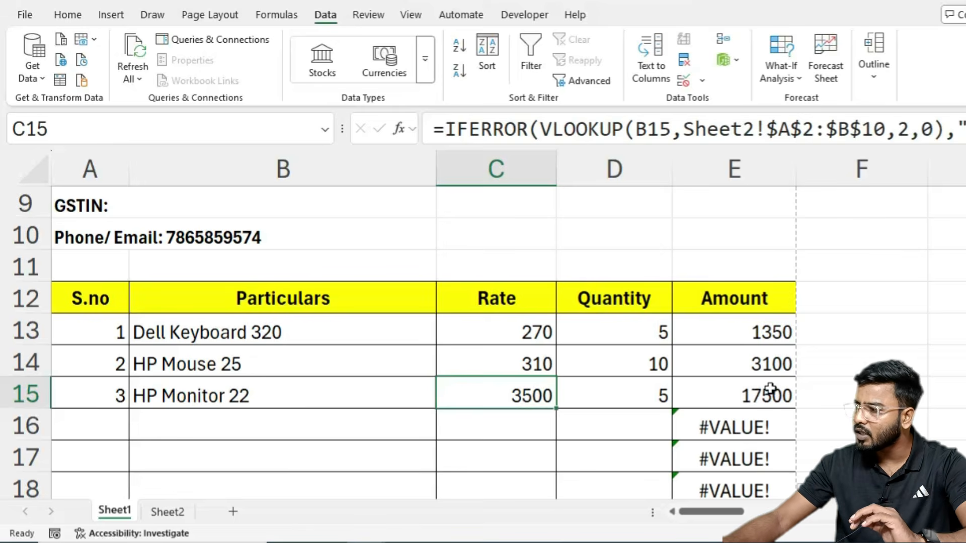
scroll(770, 388, "down", 1)
left_click_drag(738, 330, 734, 489)
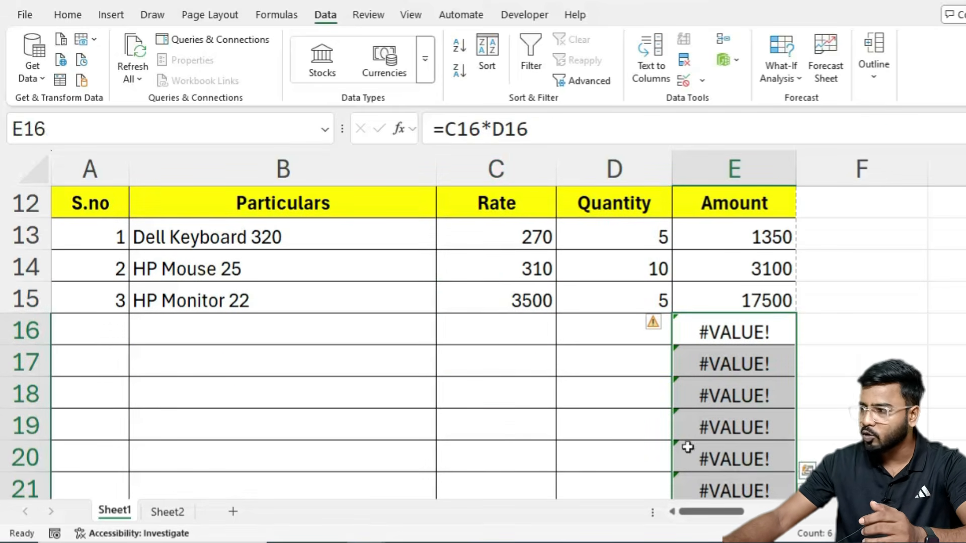
left_click_drag(526, 339, 583, 403)
scroll(686, 307, "up", 2)
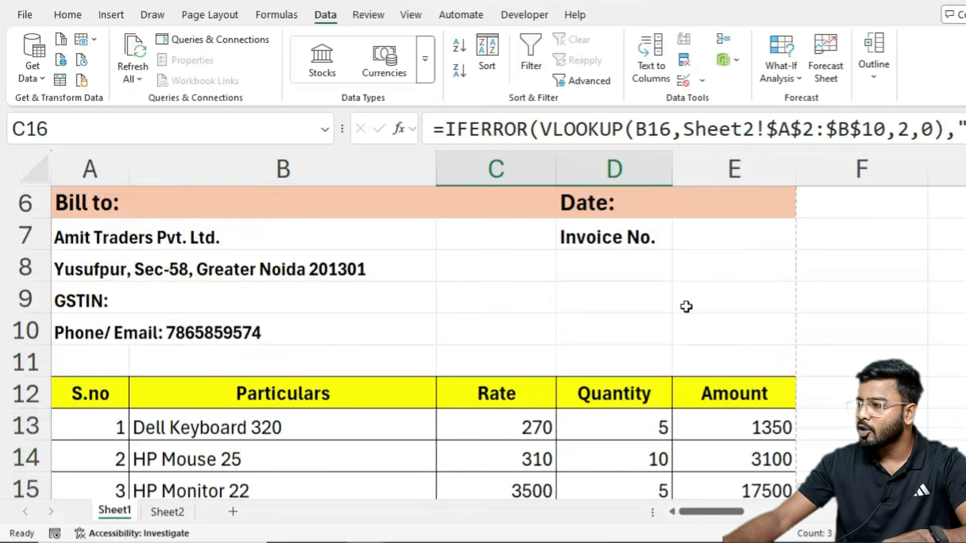
scroll(727, 373, "down", 1)
Step: Change E13 to =IFERROR(C13*D13," ") and fill it down to E22
double_click(739, 331)
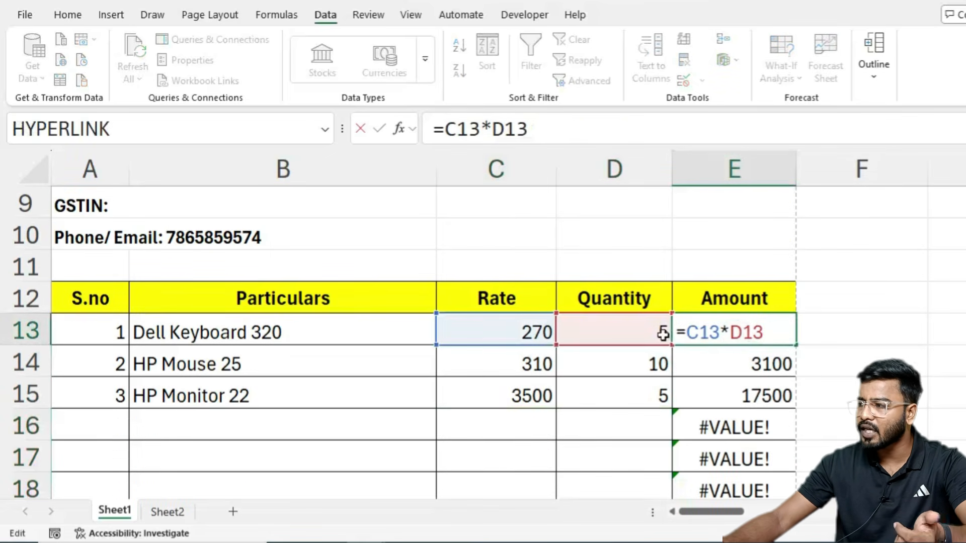
type("ifer")
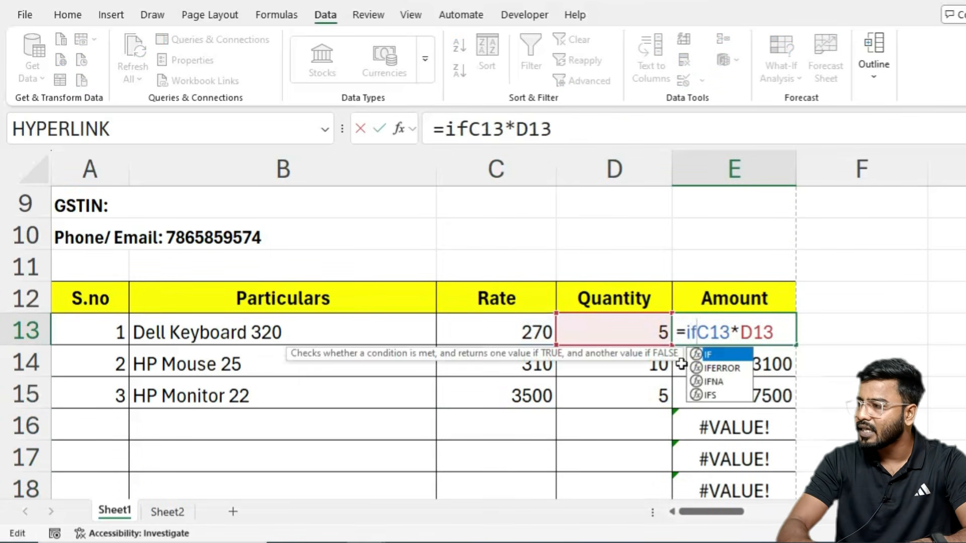
key("Tab")
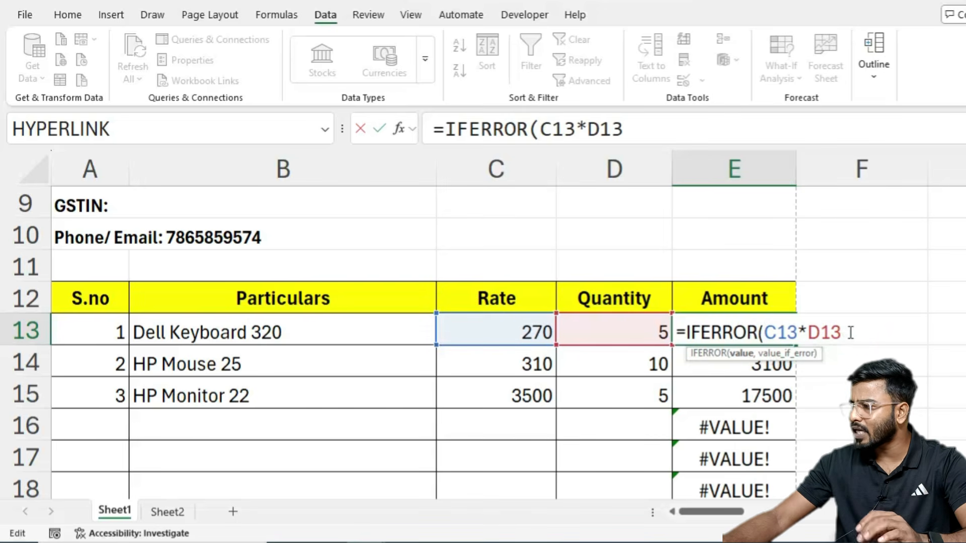
type(",")
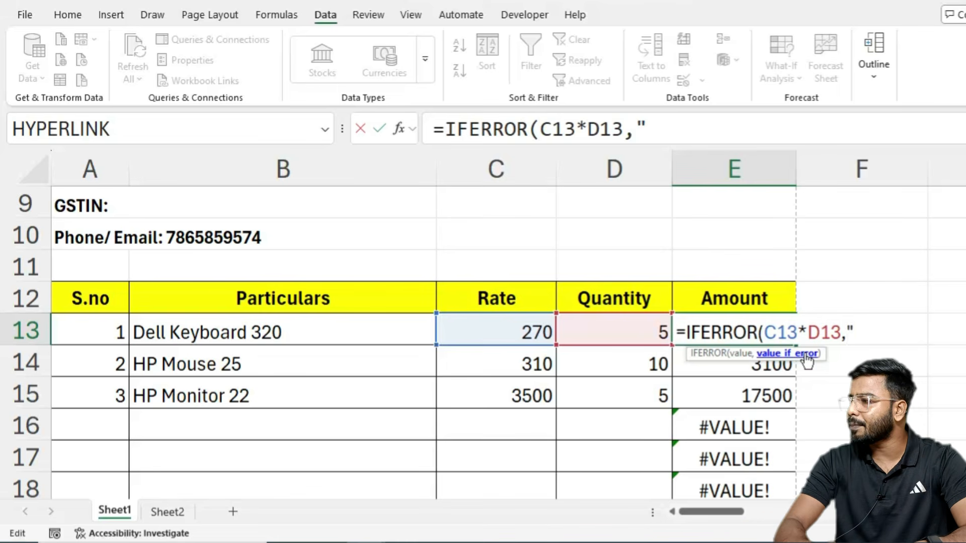
type("\" \")")
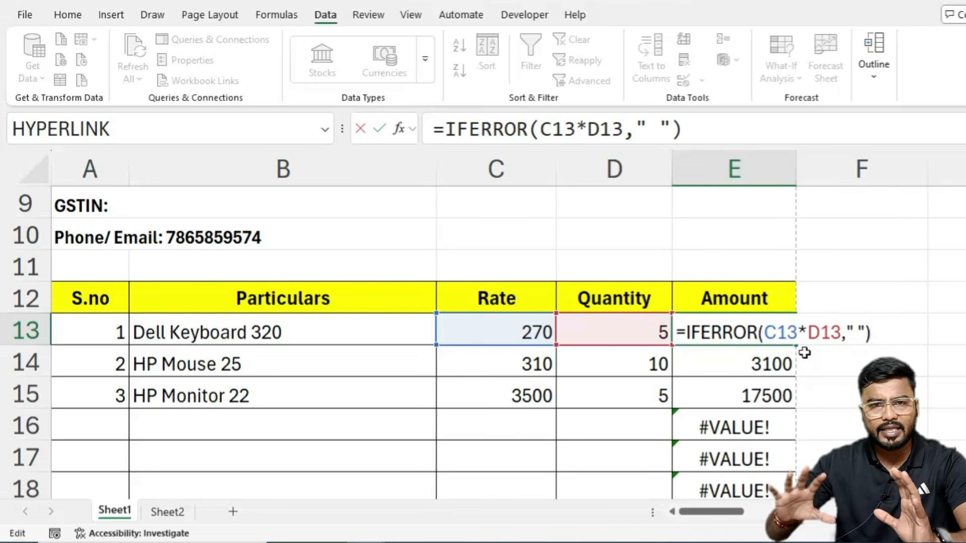
key("Return")
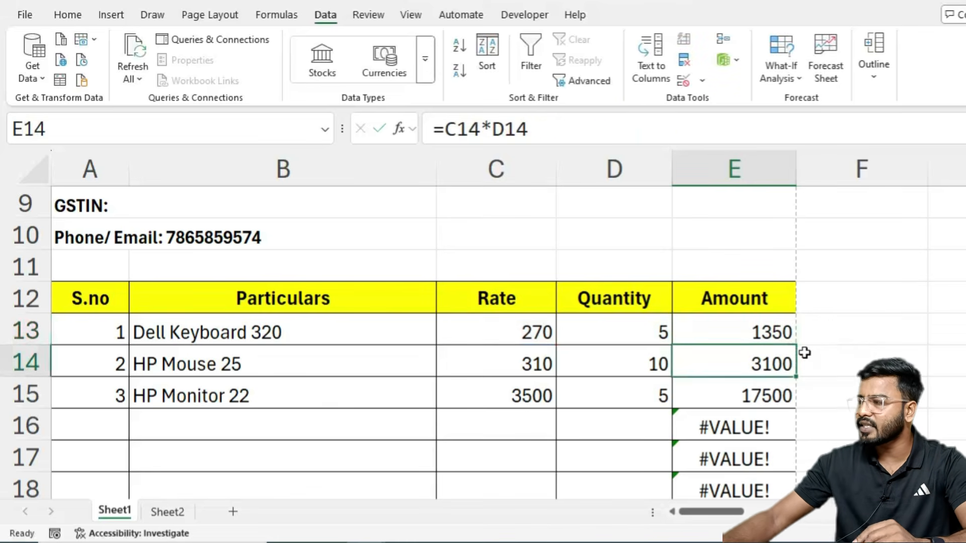
left_click(787, 330)
left_click_drag(796, 345, 806, 383)
Step: Scroll through the amounts to confirm blank empty rows, then select the Total cell E23
scroll(739, 310, "up", 2)
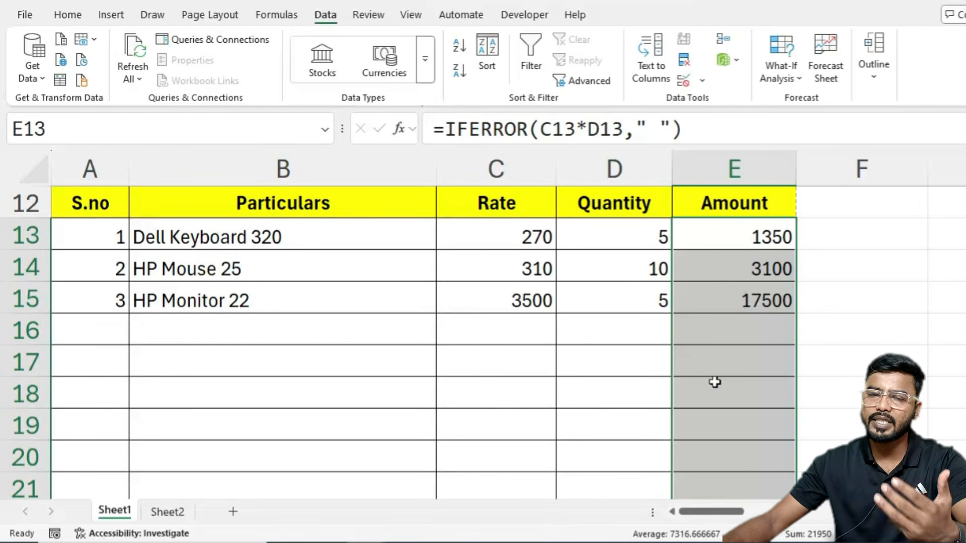
scroll(718, 391, "down", 1)
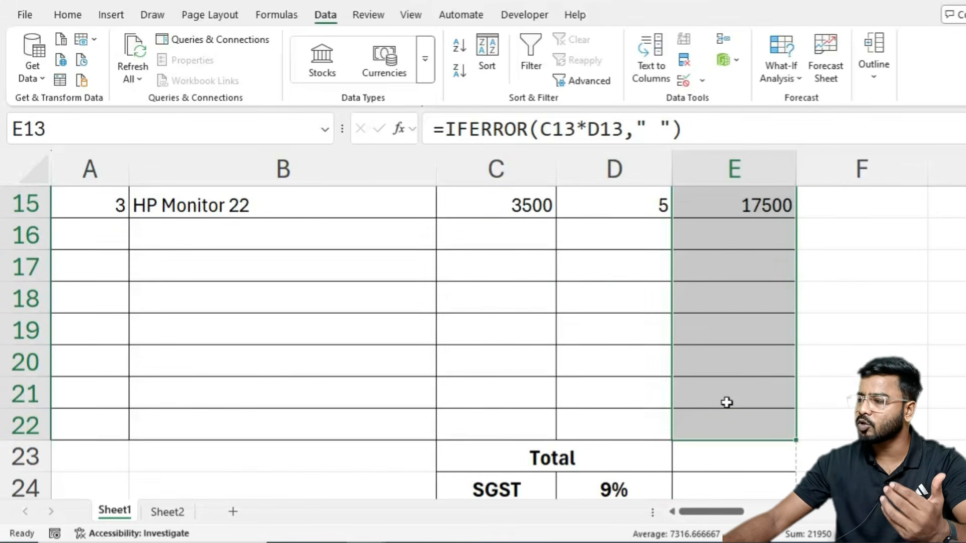
scroll(726, 403, "down", 1)
scroll(727, 404, "down", 1, "ctrl")
scroll(729, 401, "up", 3)
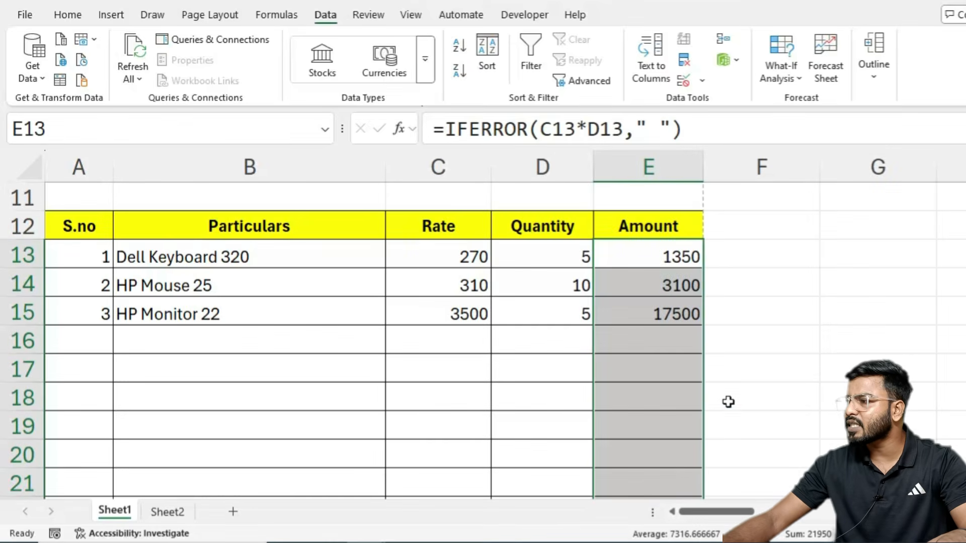
scroll(729, 401, "down", 1)
left_click(654, 448)
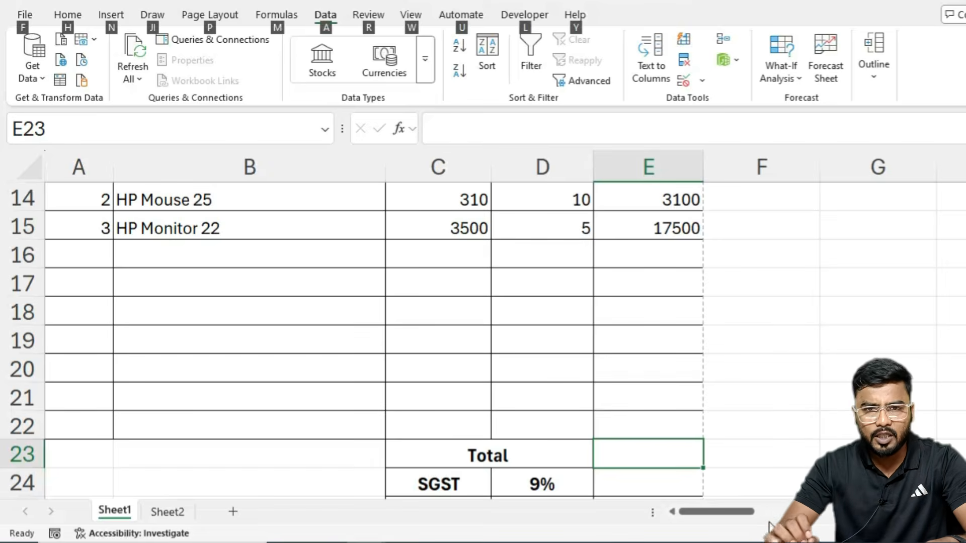
Step: AutoSum the amounts into E23 as =SUM(E13:E22), giving 21950
key("alt+equal")
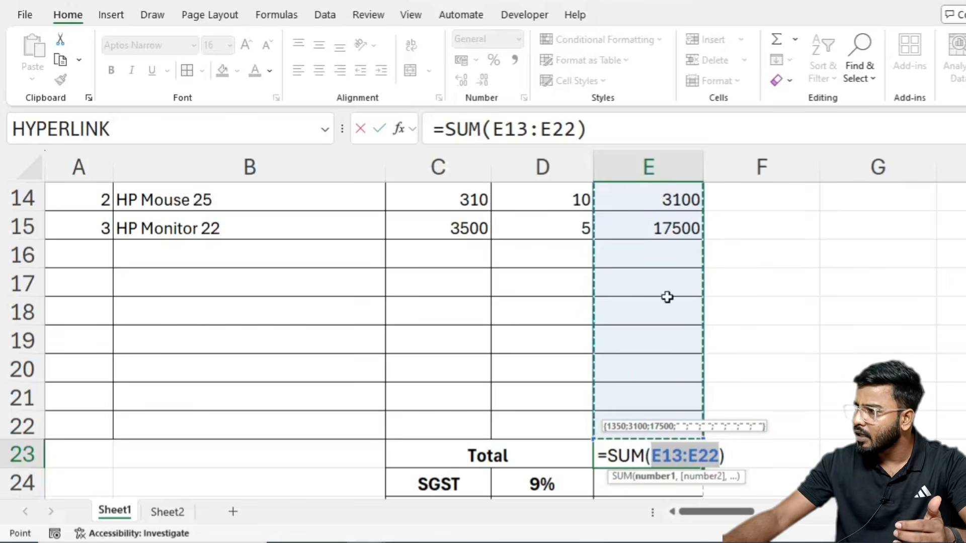
scroll(655, 276, "up", 1)
scroll(650, 258, "down", 1)
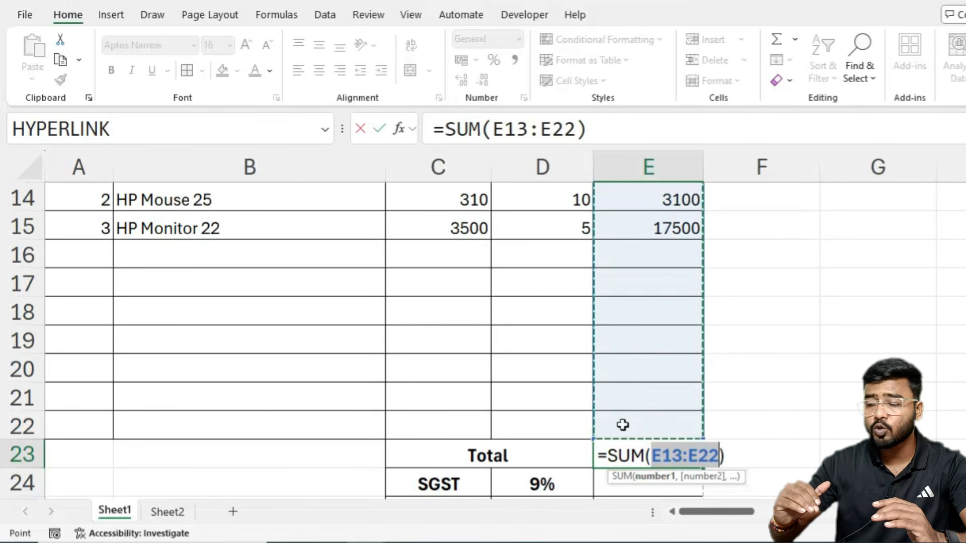
key("Return")
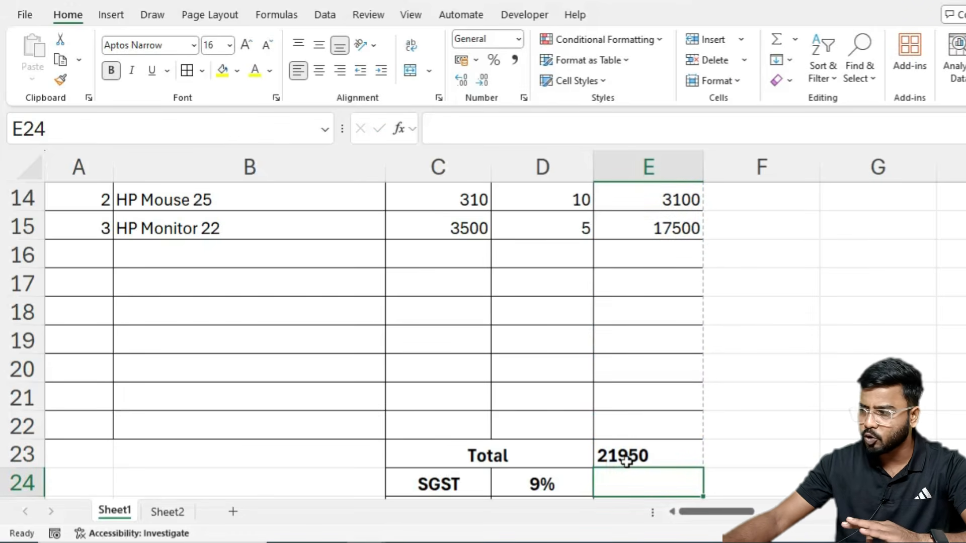
scroll(627, 460, "down", 1)
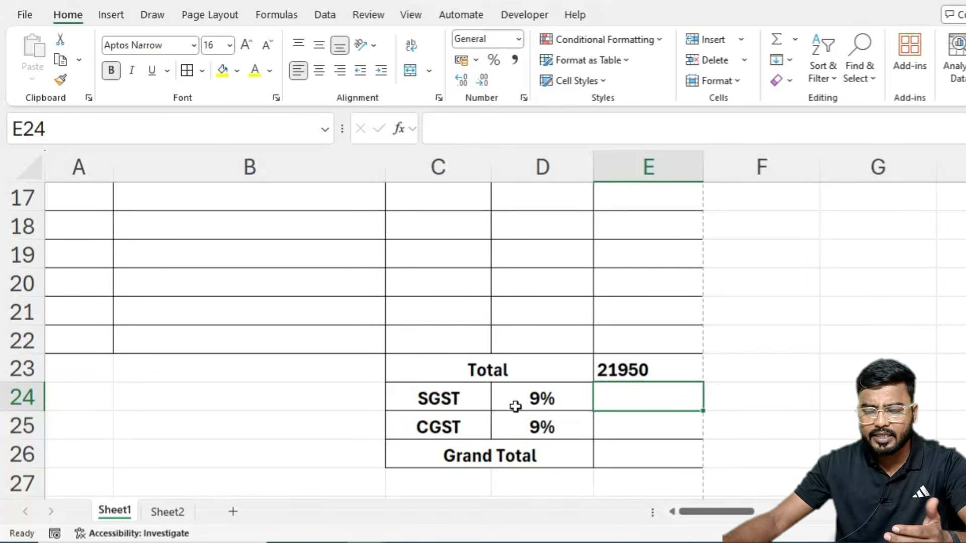
Step: Set SGST in E24 and CGST in E25 to =E23*9%, each 1975.5
type("=")
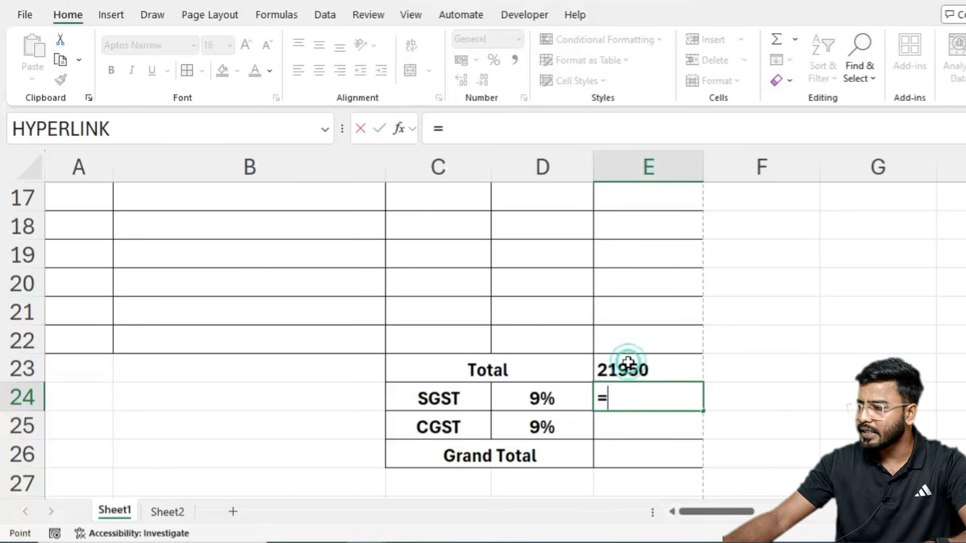
left_click(625, 366)
type("*")
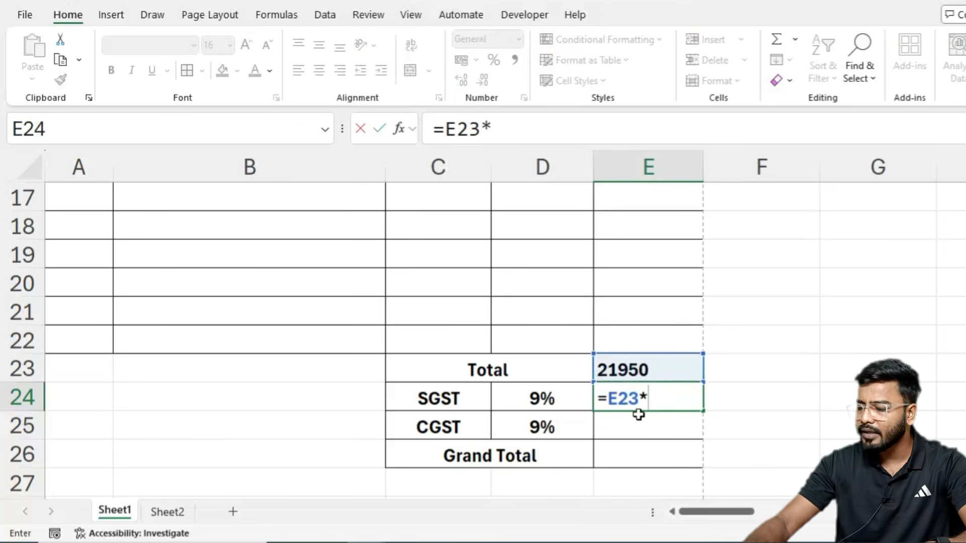
type("9%")
key("Return")
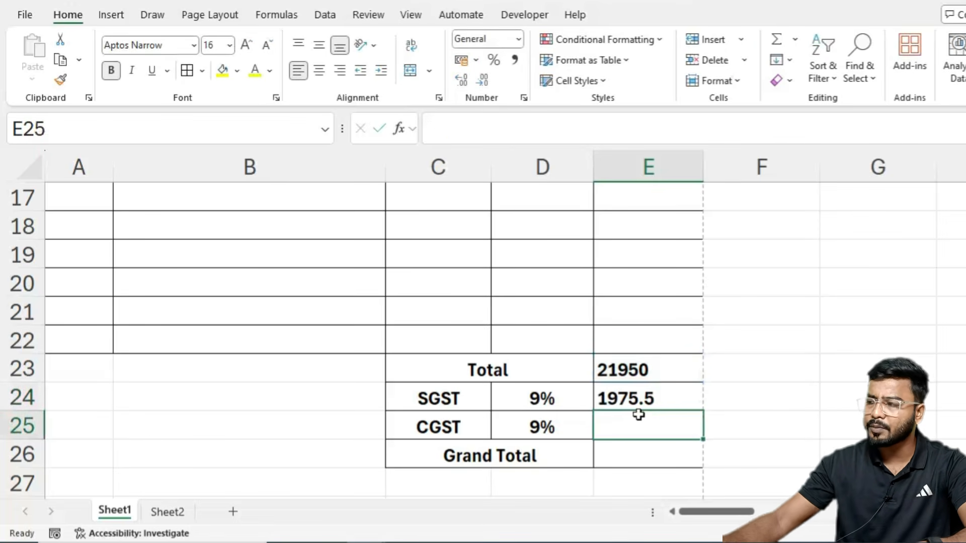
type("=")
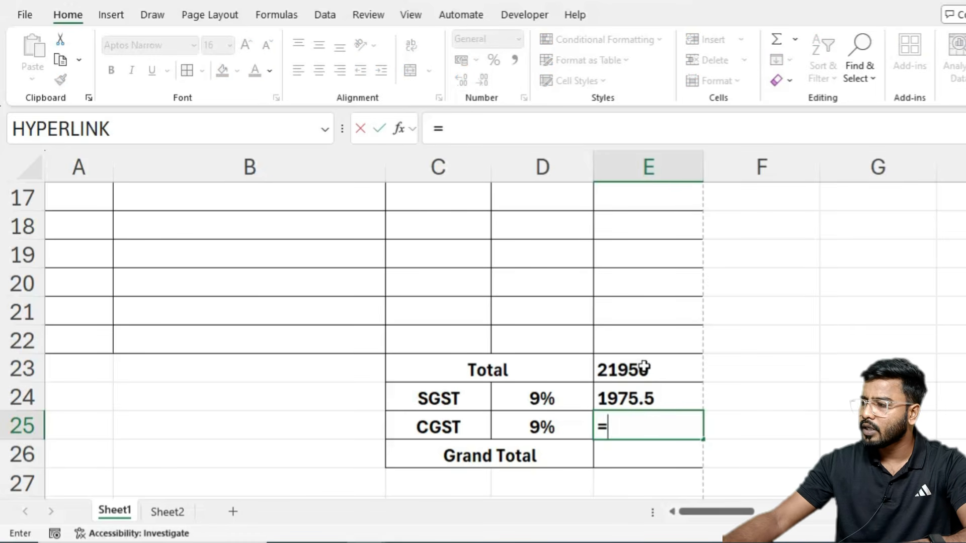
left_click(644, 368)
type("*9%")
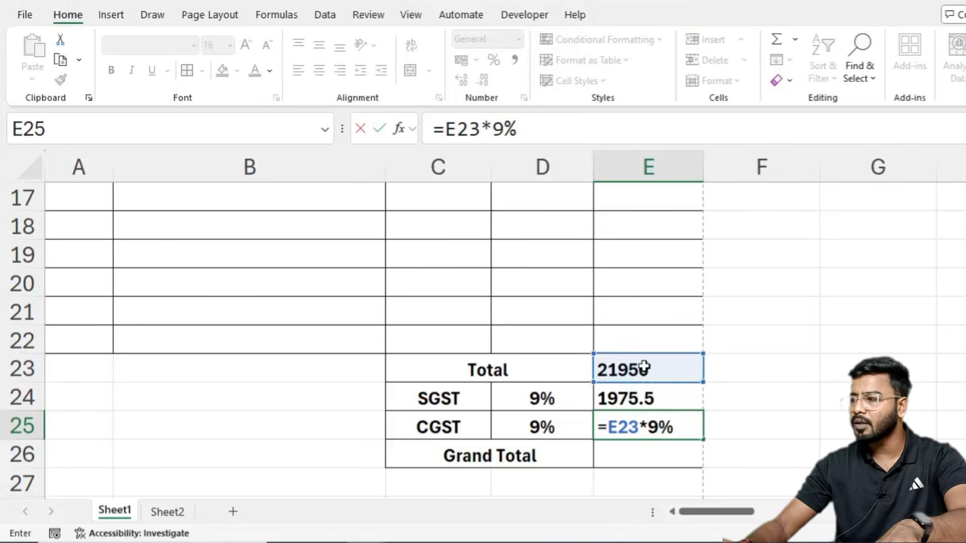
key("Return")
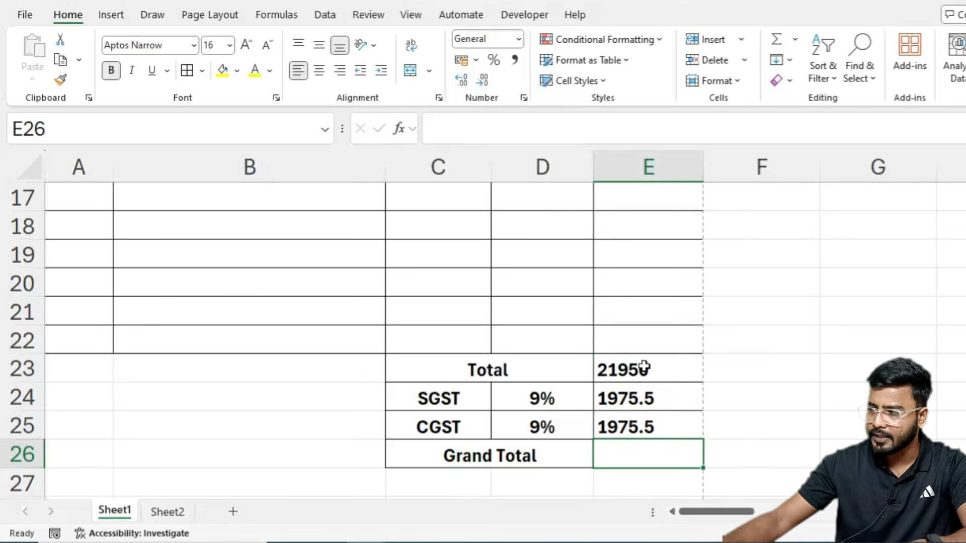
Step: Enter the Grand Total =E23+E24+E25 in E26, giving 25901
type("=")
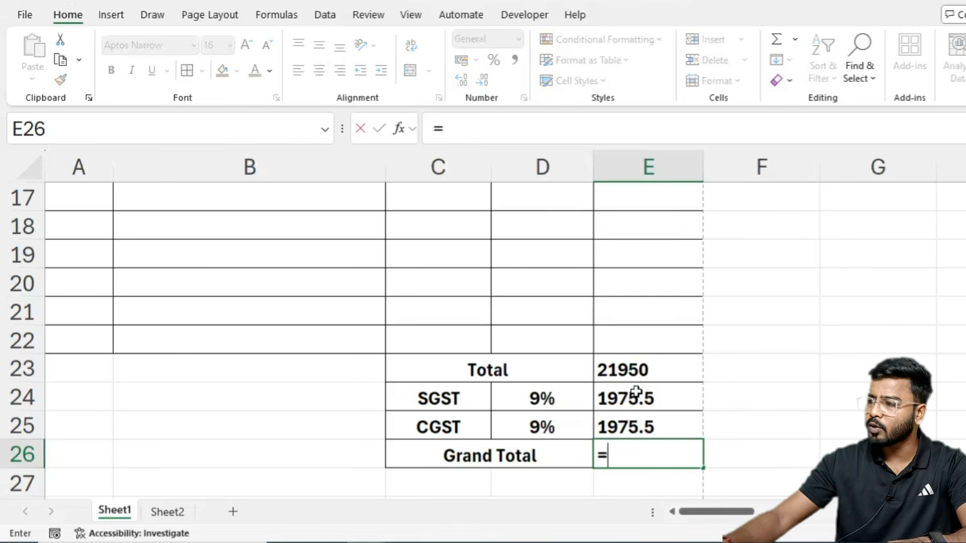
left_click(638, 373)
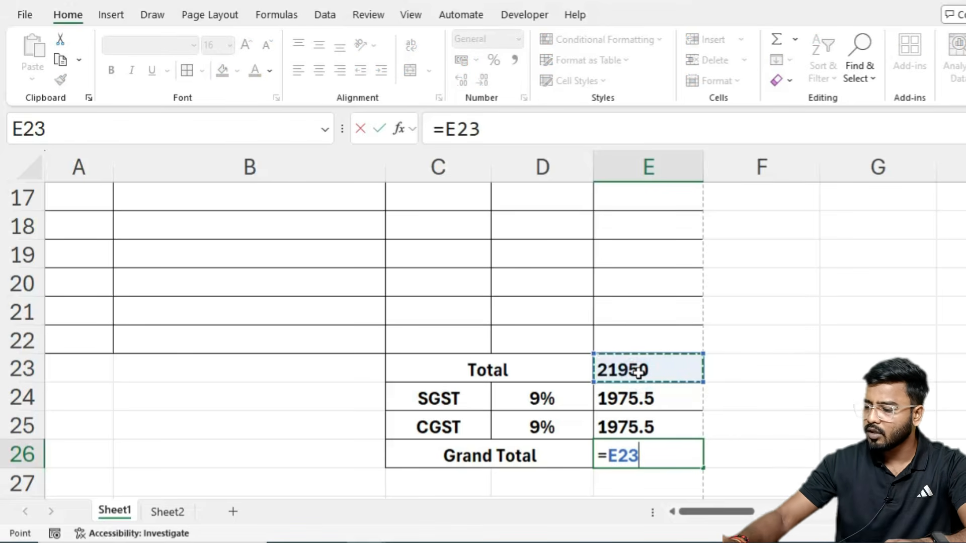
type("+")
left_click(626, 398)
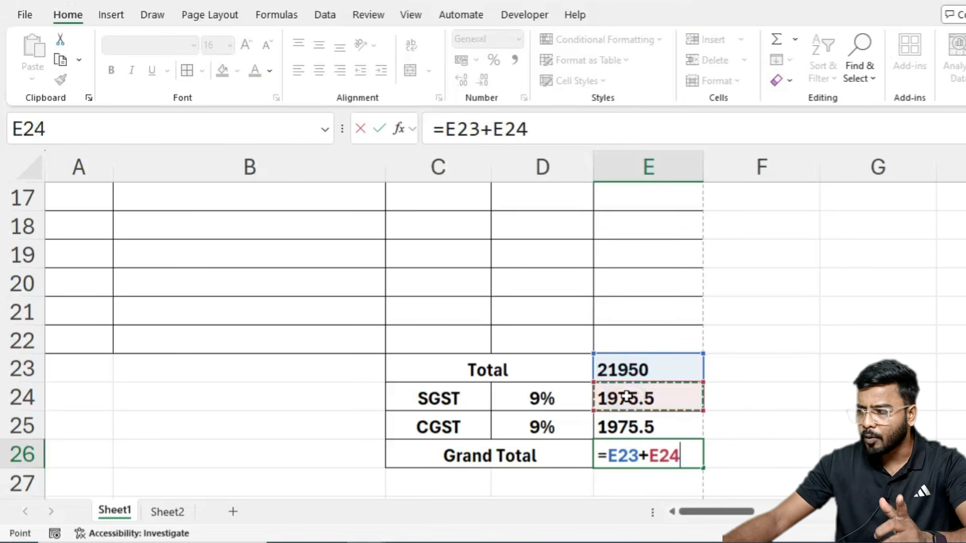
type("+")
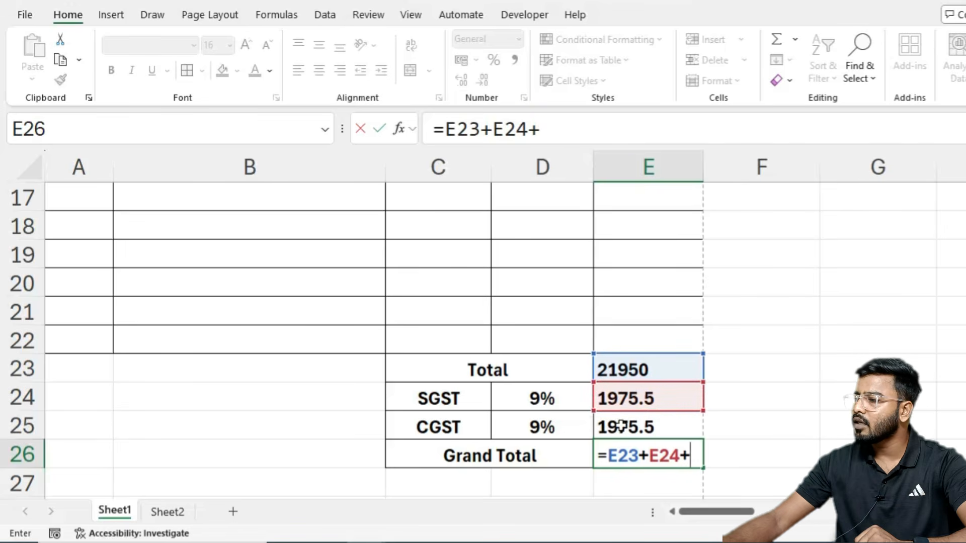
left_click(623, 426)
key("Return")
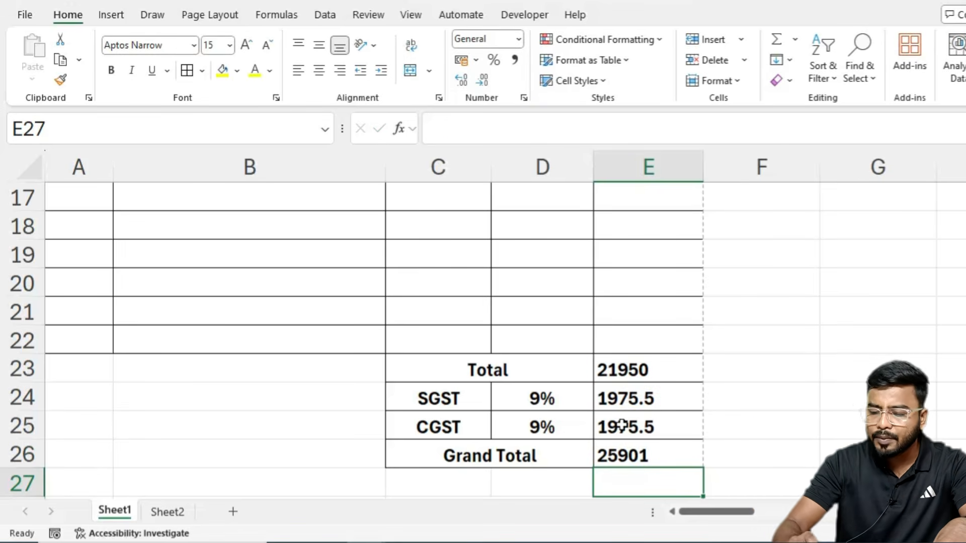
key("ctrl+p")
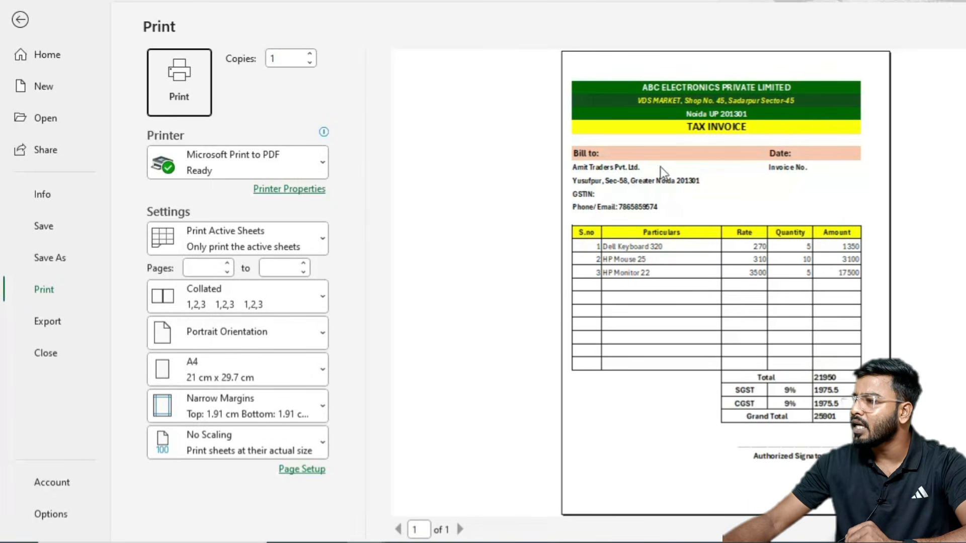
Step: Review the invoice print preview at actual size, then return to the worksheet
left_click(684, 316)
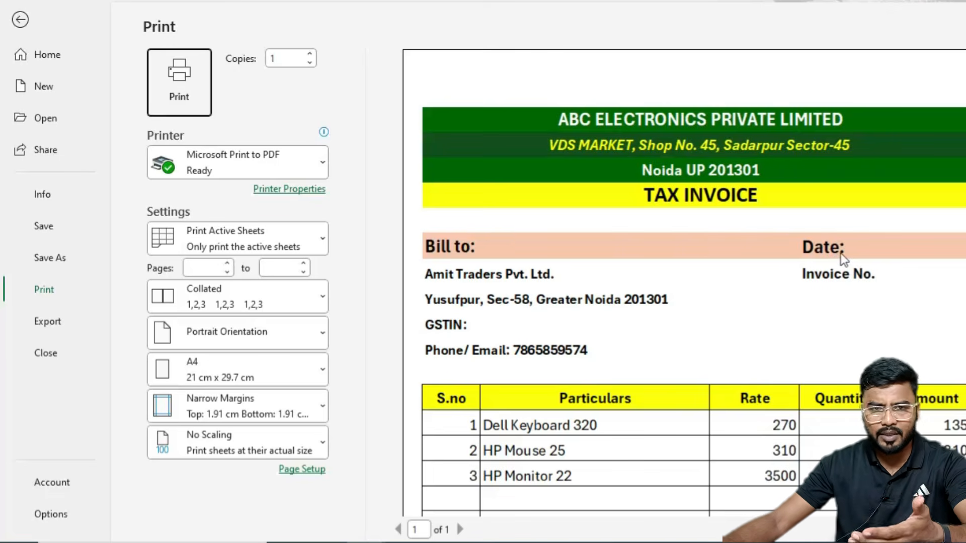
scroll(730, 309, "down", 3)
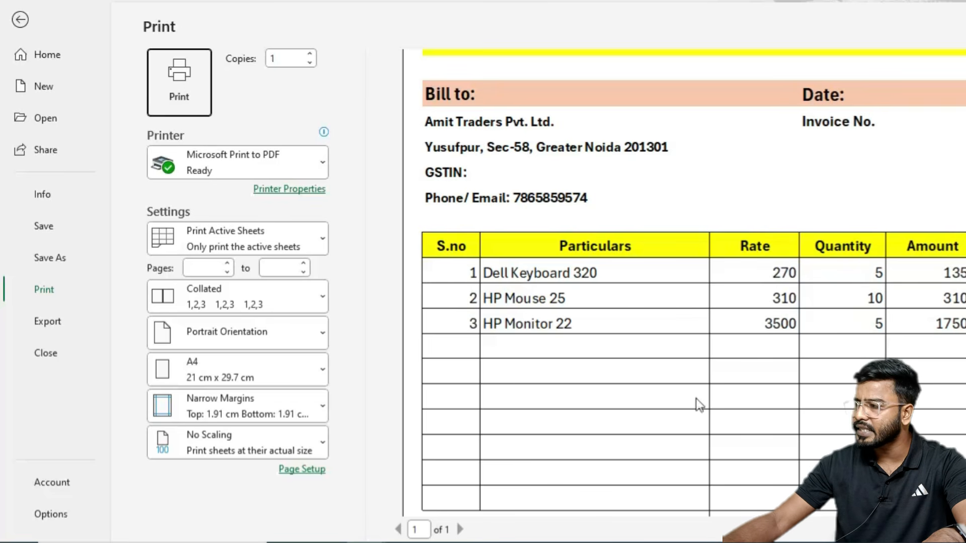
scroll(653, 308, "down", 4)
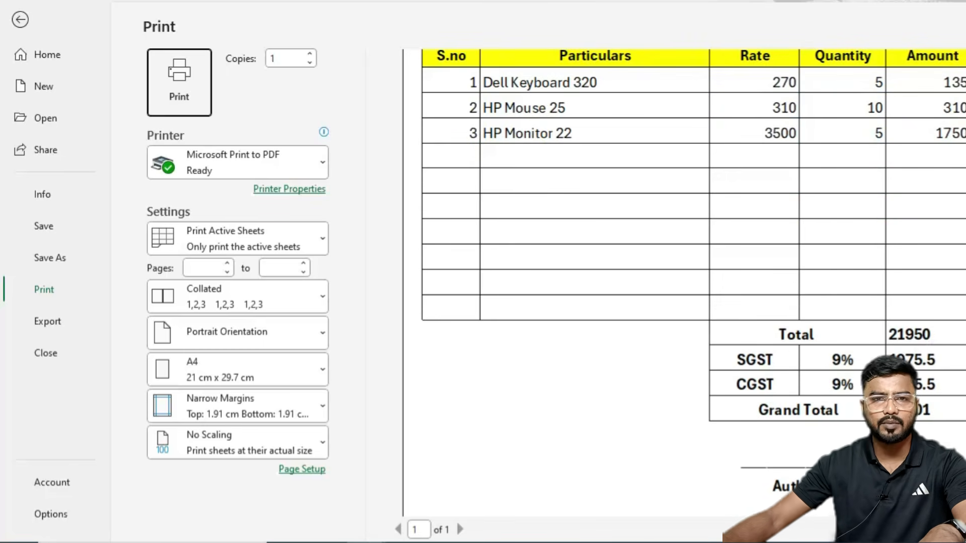
key("Escape")
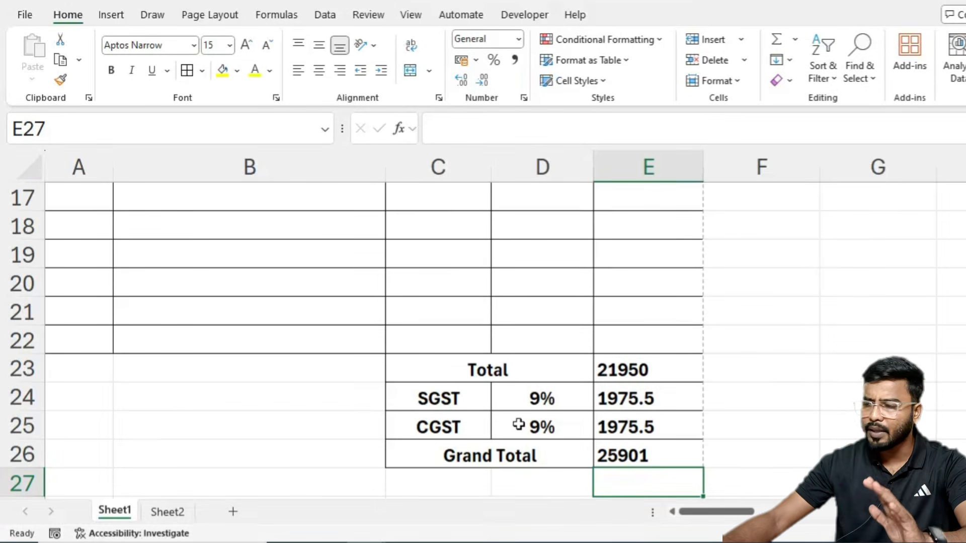
Step: Centre the item table entries in A13:E22
scroll(519, 425, "up", 2)
left_click_drag(78, 249, 643, 420)
scroll(386, 299, "up", 2)
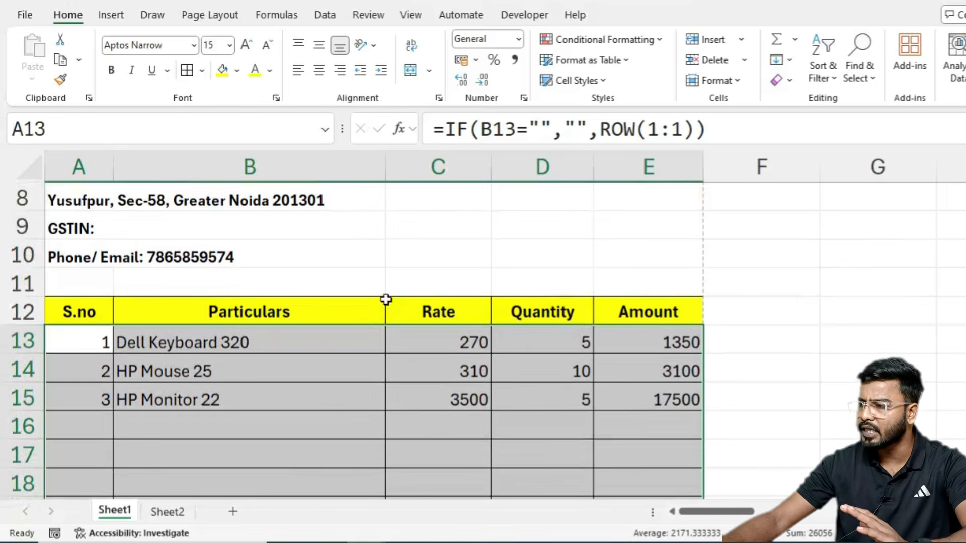
left_click(319, 71)
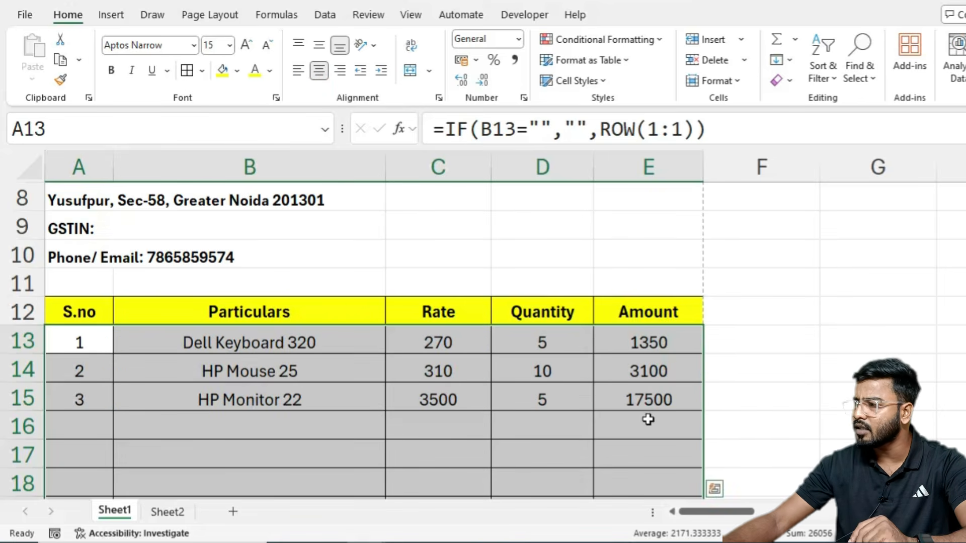
left_click(648, 419)
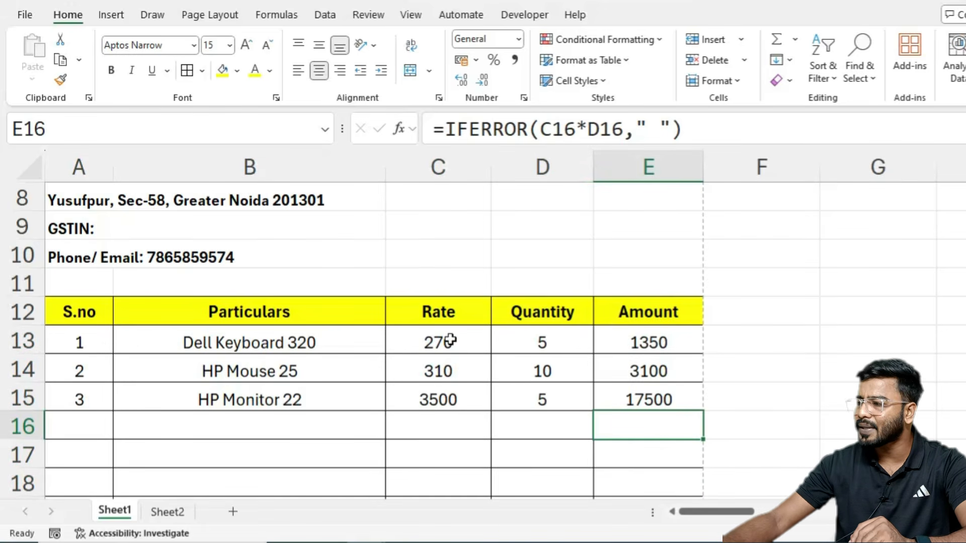
Step: Give the rates in C13:C22 Comma Style with no decimals (3,500)
left_click_drag(449, 341, 426, 450)
left_click(512, 61)
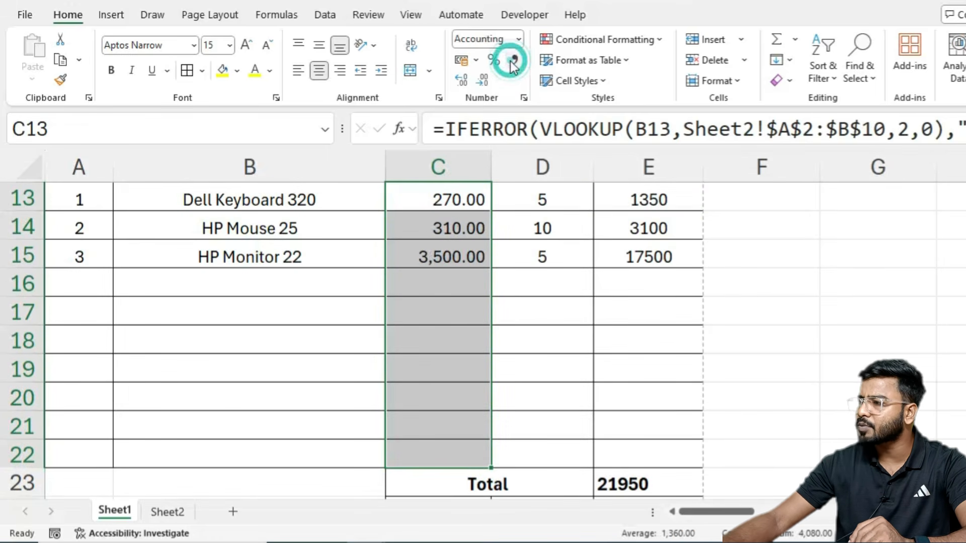
left_click(484, 80)
left_click(484, 80)
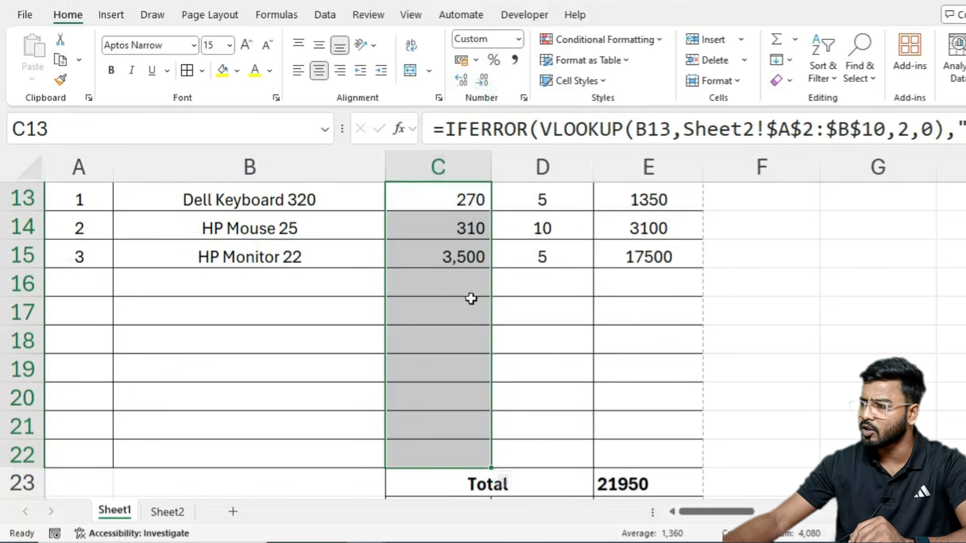
Step: Apply Comma Style with two decimals to the amounts E13:E26 (1,350.00)
scroll(468, 302, "up", 2)
left_click_drag(645, 371, 641, 481)
left_click(514, 59)
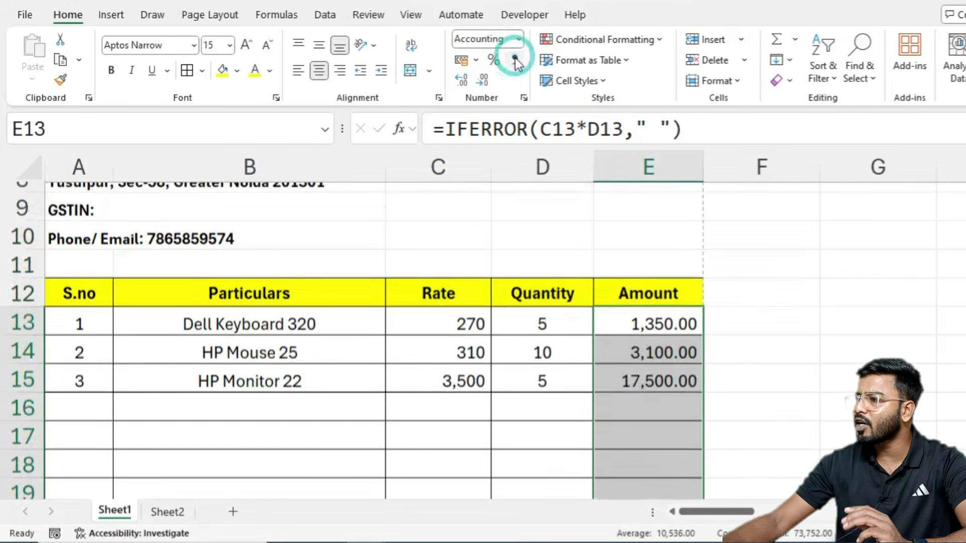
scroll(673, 345, "down", 2)
scroll(672, 345, "down", 1)
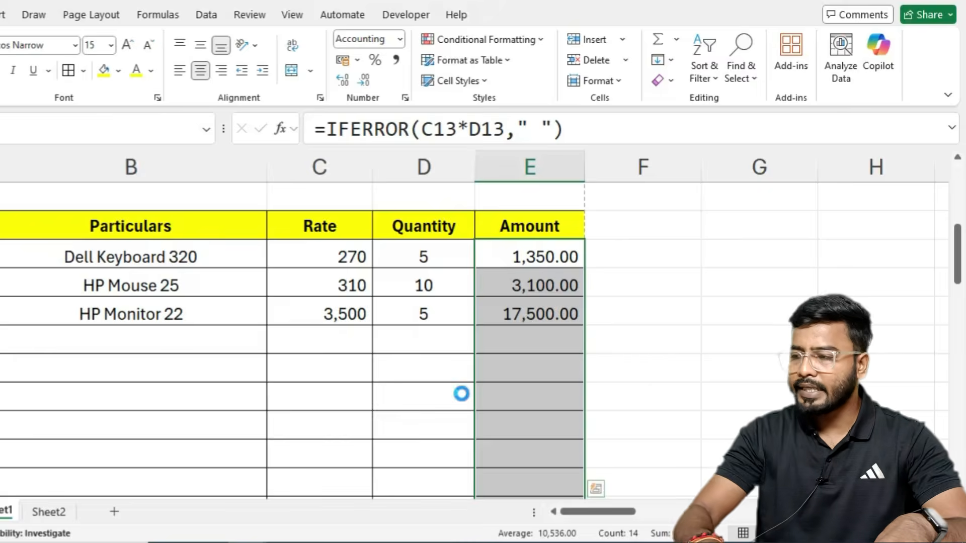
key("ctrl+p")
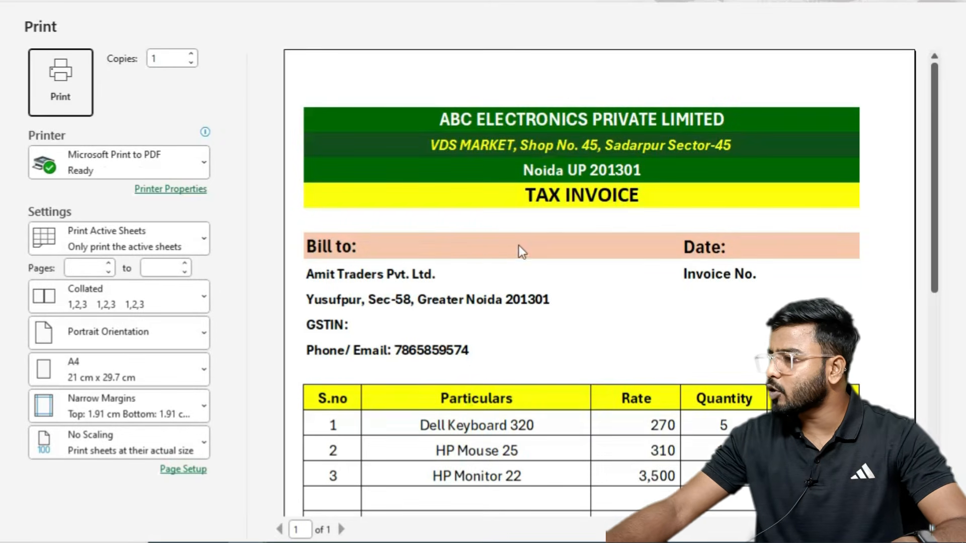
scroll(503, 259, "down", 1)
scroll(495, 266, "down", 1)
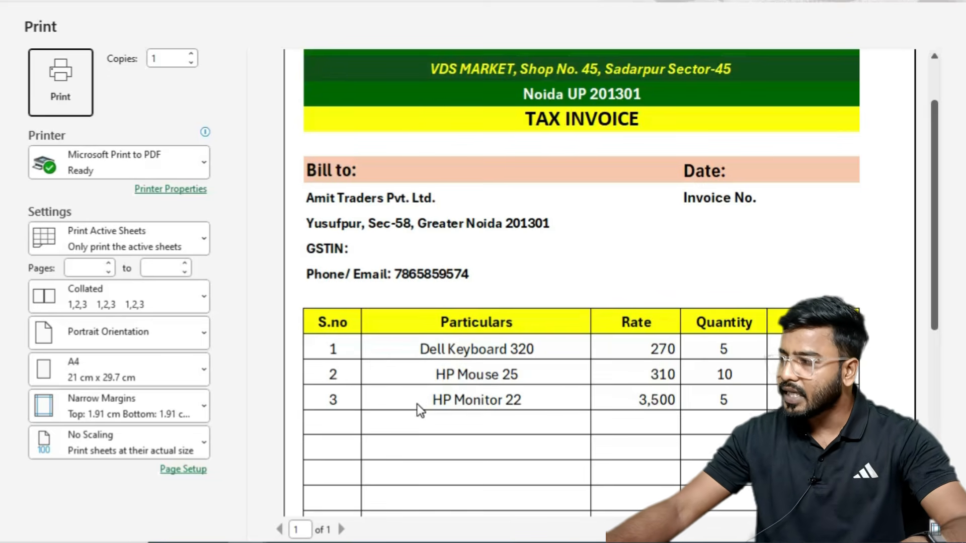
key("Escape")
key("alt+Tab")
key("alt+Tab")
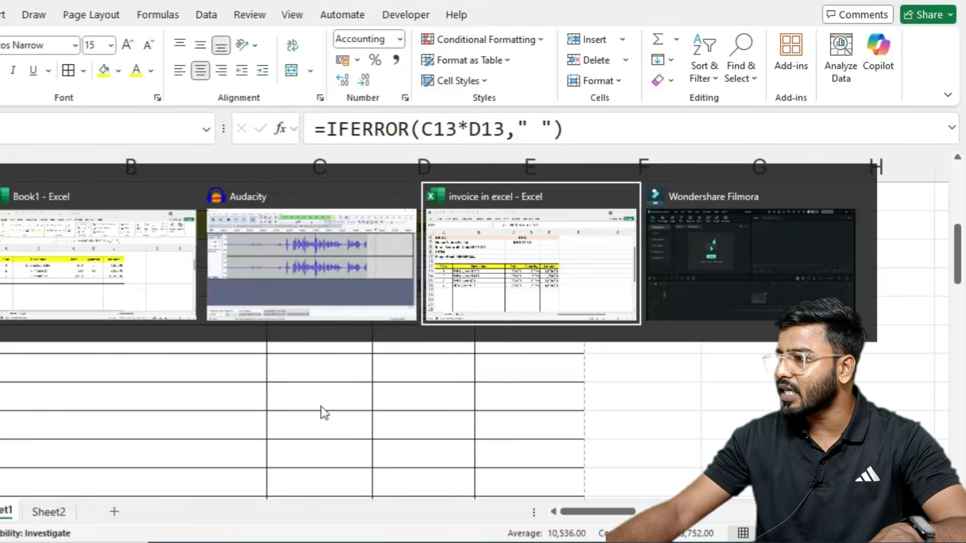
left_click_drag(437, 284, 441, 361)
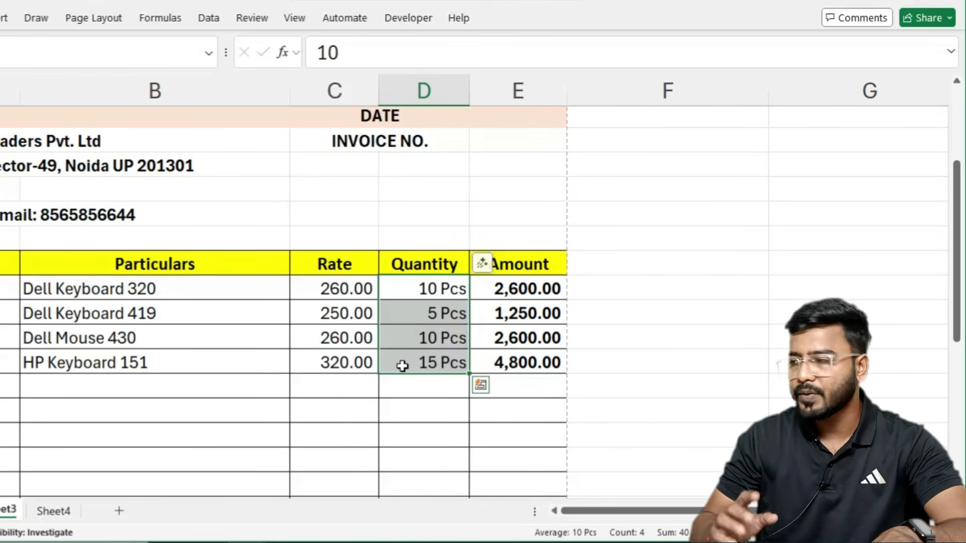
key("alt+Tab")
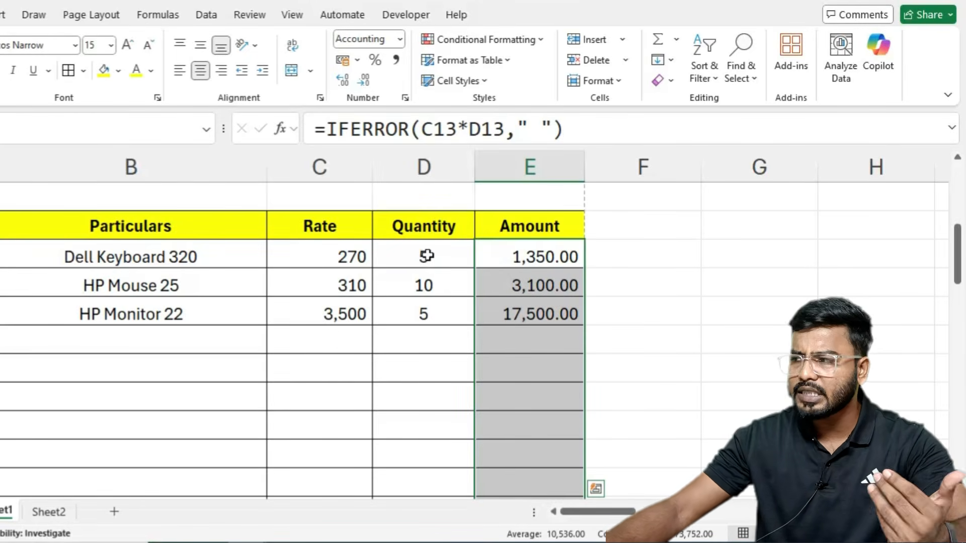
left_click_drag(427, 255, 407, 428)
scroll(460, 417, "up", 2)
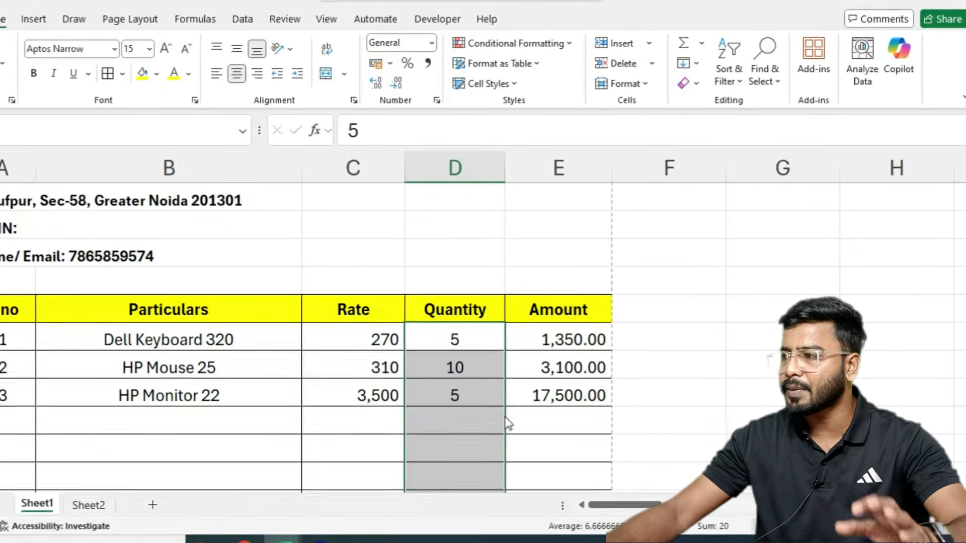
Step: Give the quantity cells the custom format # "Pcs", showing 5 Pcs, 10 Pcs, 5 Pcs
key("ctrl+1")
left_click_drag(428, 67, 563, 156)
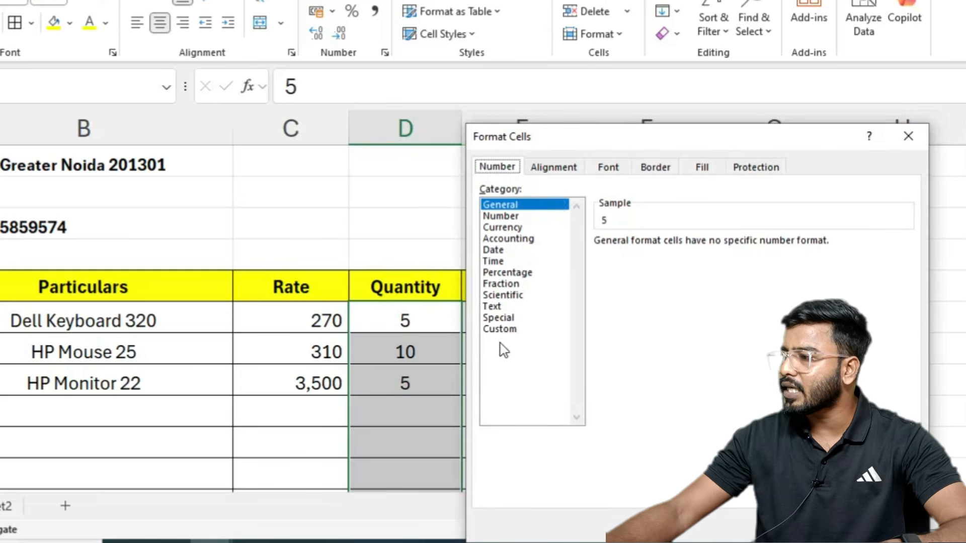
left_click(503, 328)
left_click(634, 257)
double_click(634, 257)
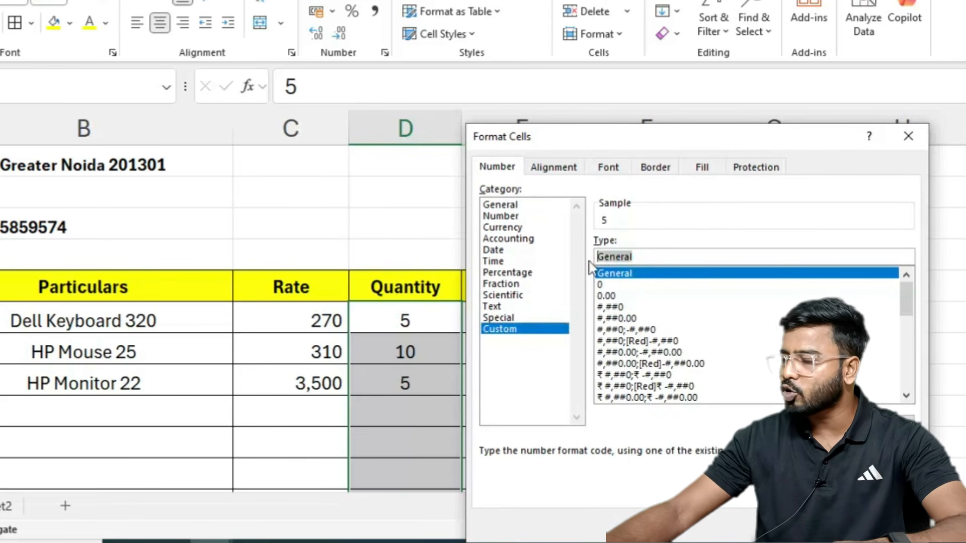
key("BackSpace")
type("#")
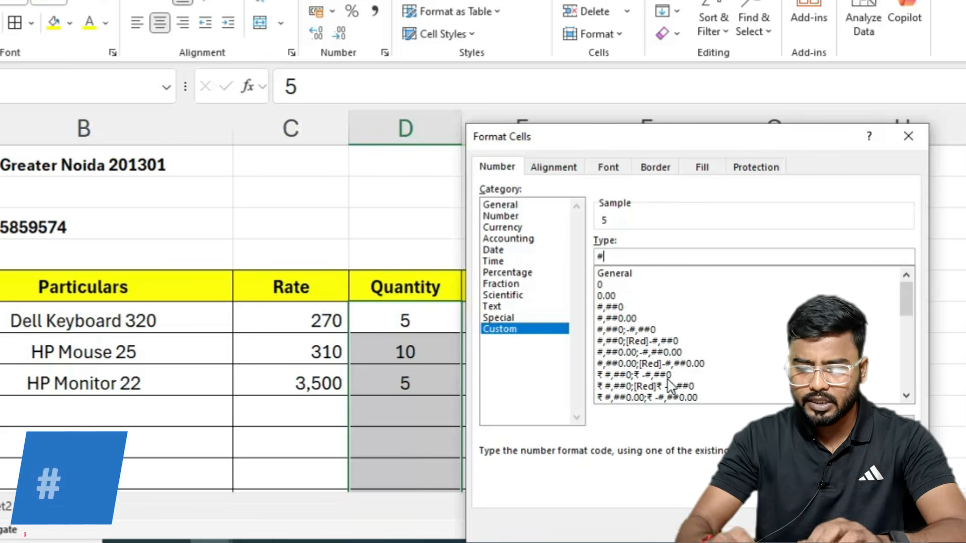
type(" \"Pcs")
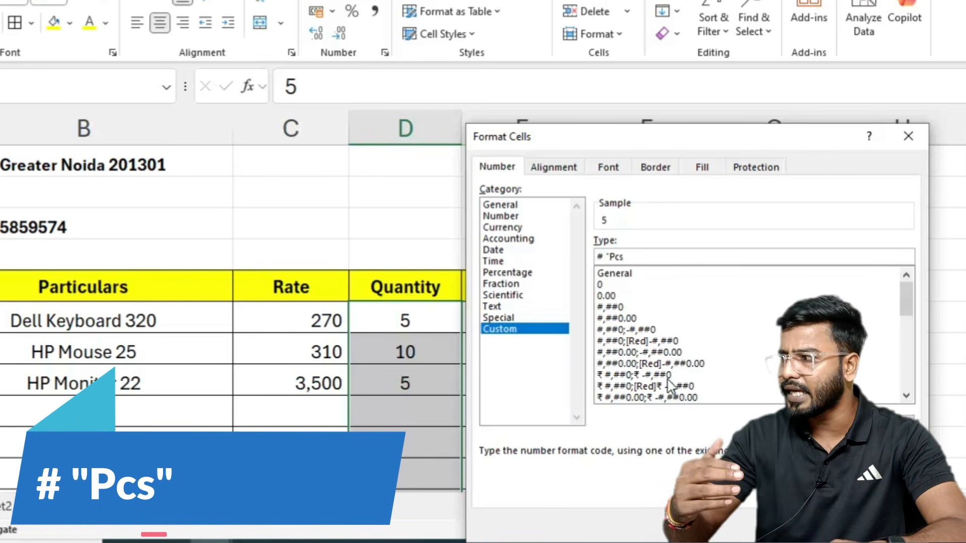
type("\"")
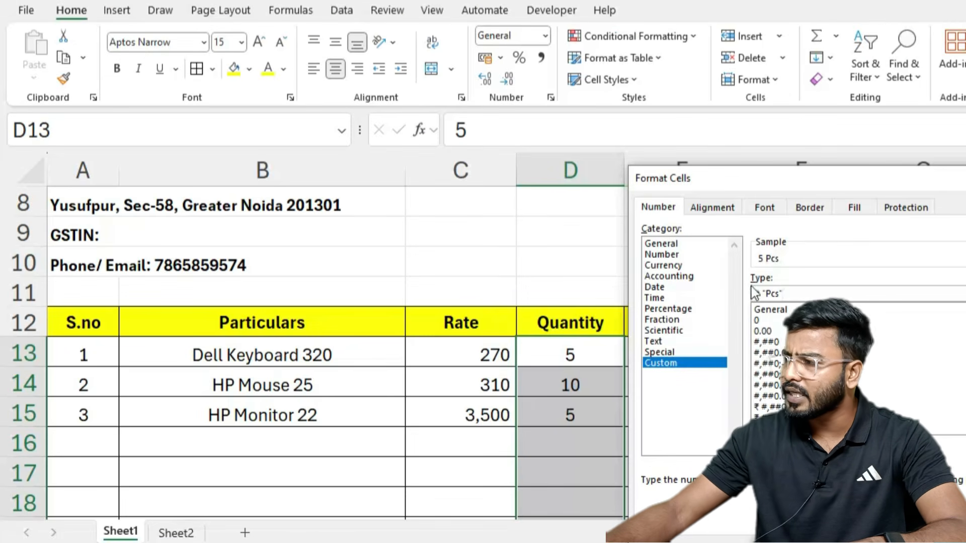
key("Return")
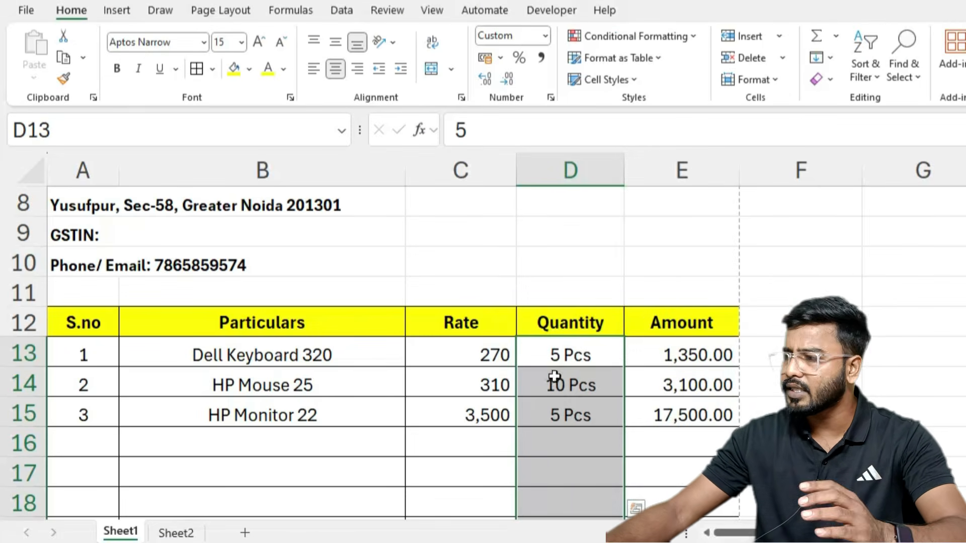
scroll(695, 391, "down", 2)
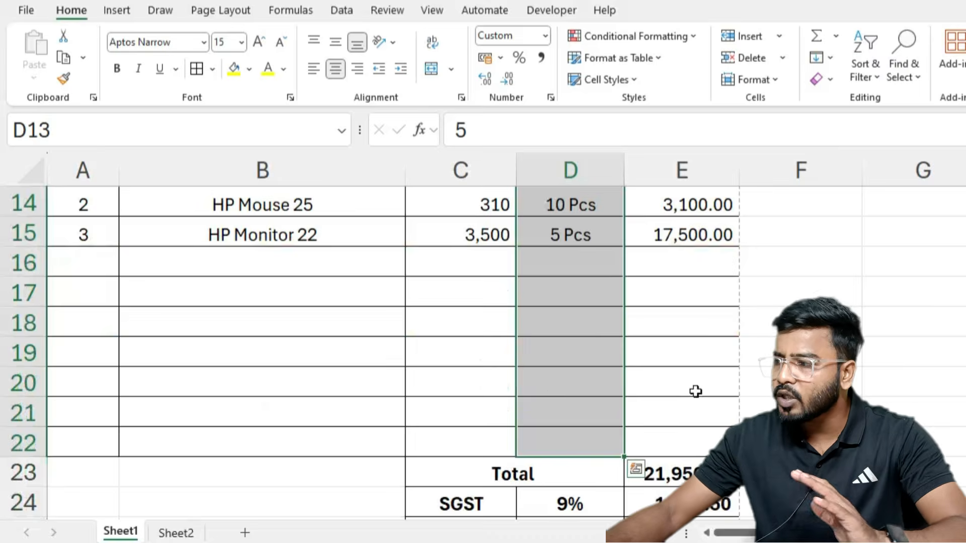
Step: Enter the invoice date 1-10-2025 in E6 beside Date:
scroll(705, 392, "up", 3)
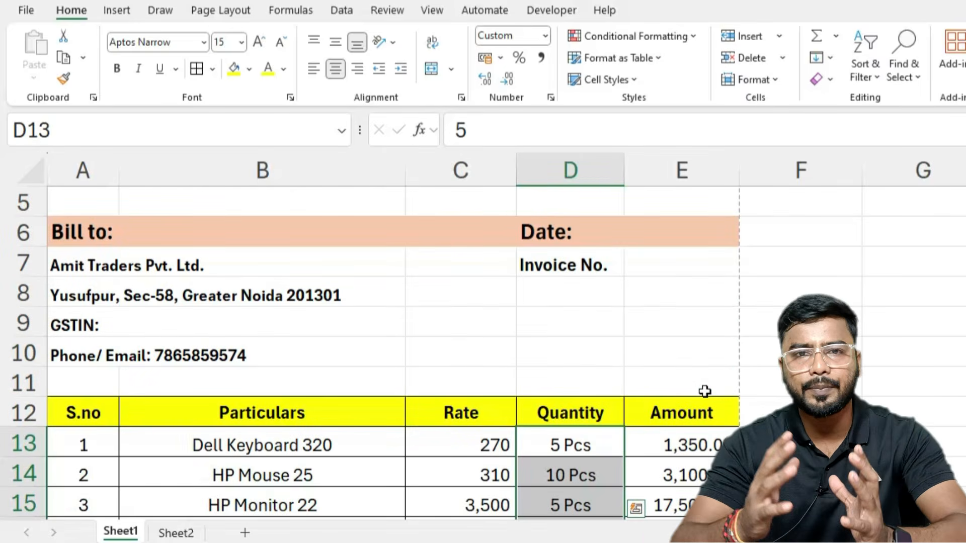
scroll(255, 376, "up", 1)
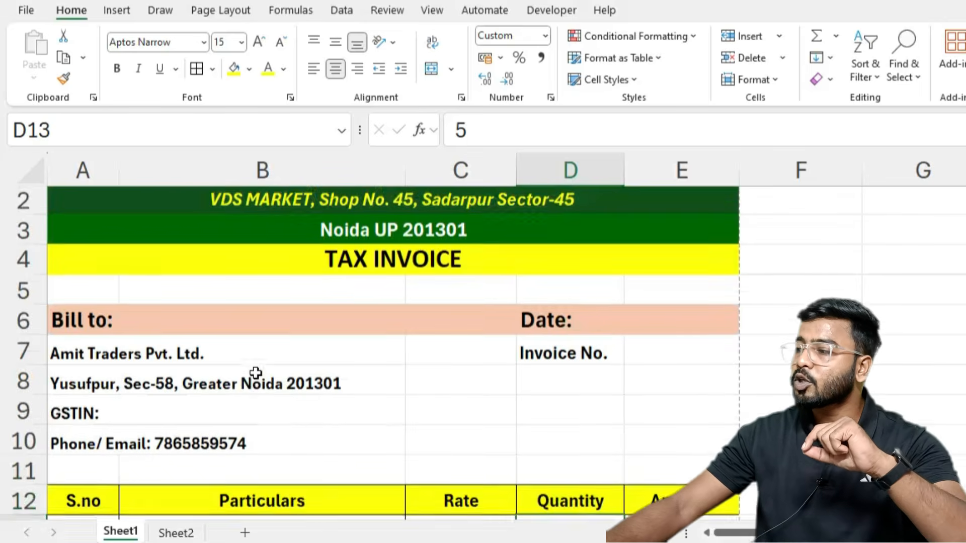
scroll(345, 373, "down", 2)
scroll(453, 398, "up", 2)
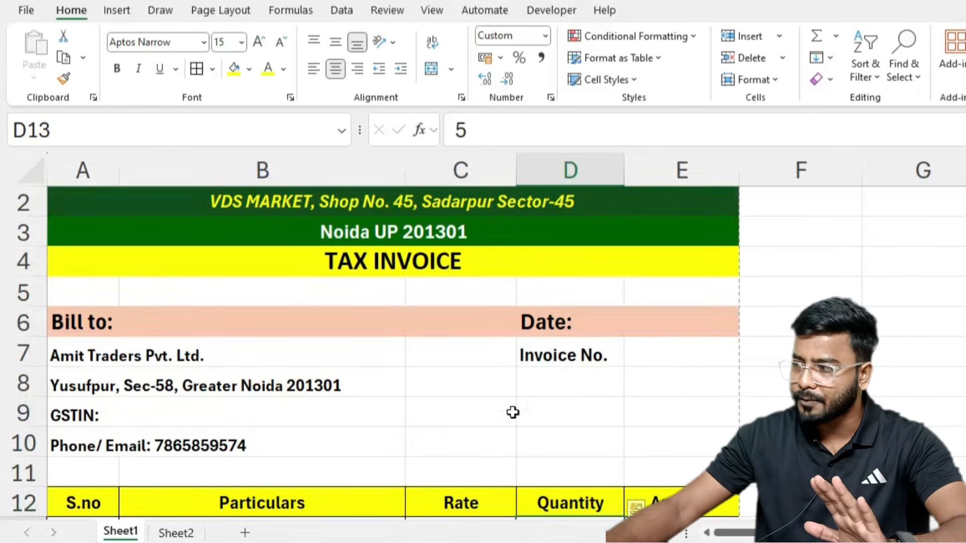
left_click(652, 312)
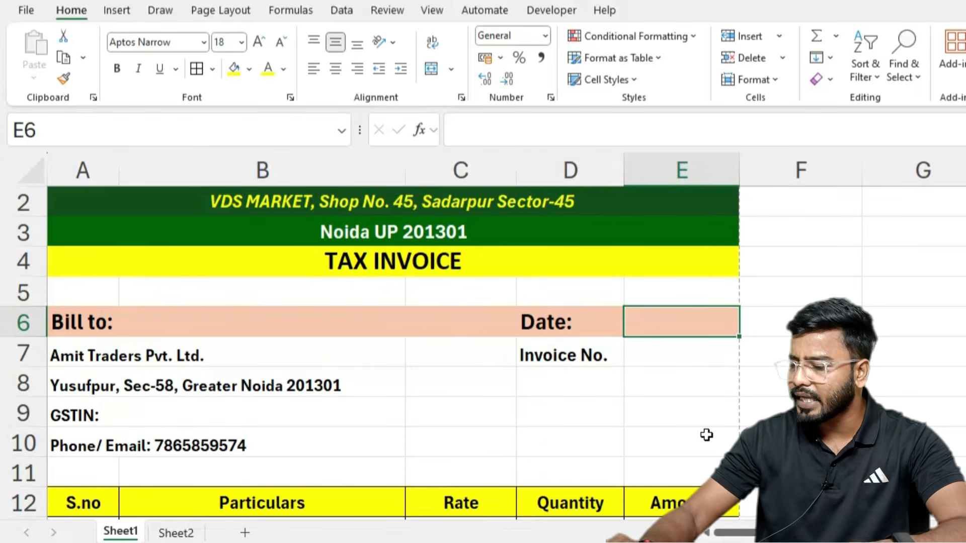
type("1-10-2025")
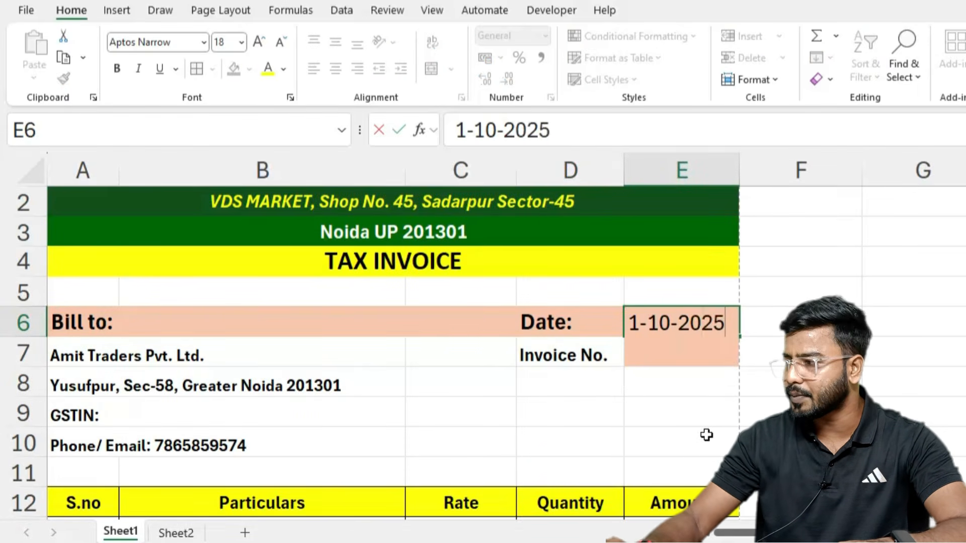
key("Return")
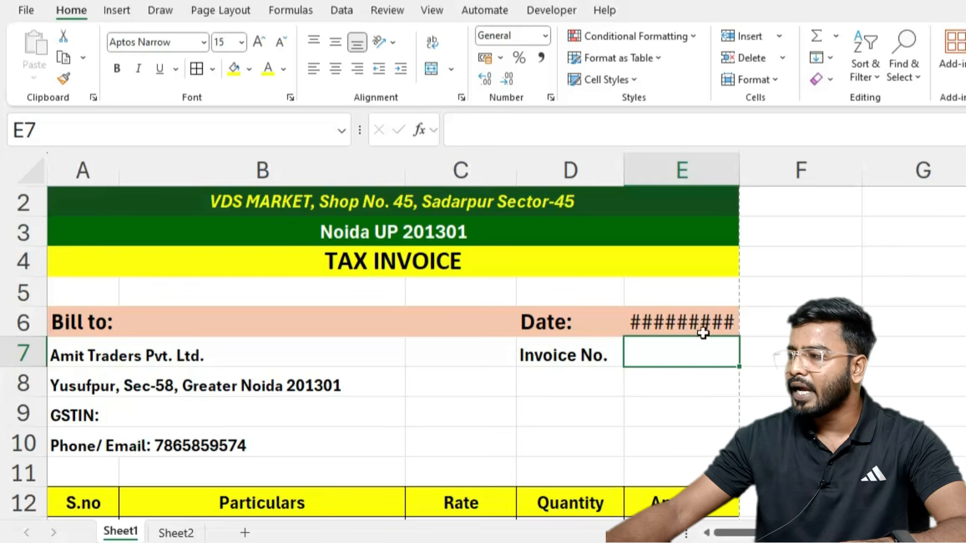
Step: Autofit column E and format the date as dd-mmm-yy (01-Oct-25)
left_click(707, 329)
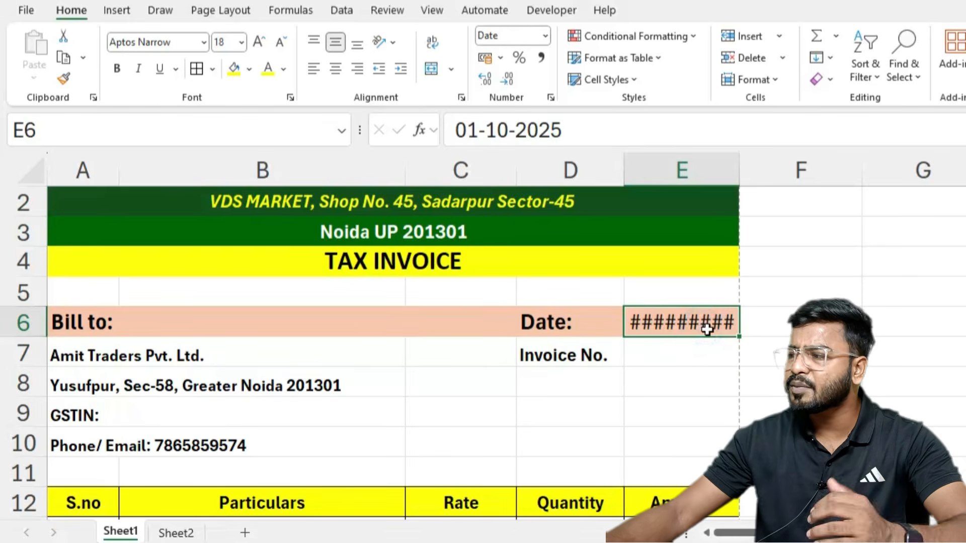
double_click(739, 173)
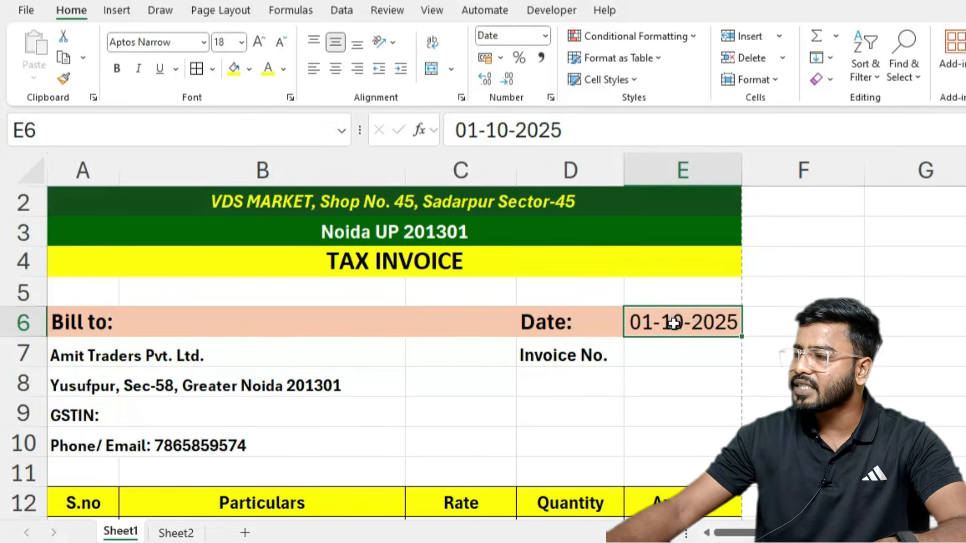
key("ctrl+1")
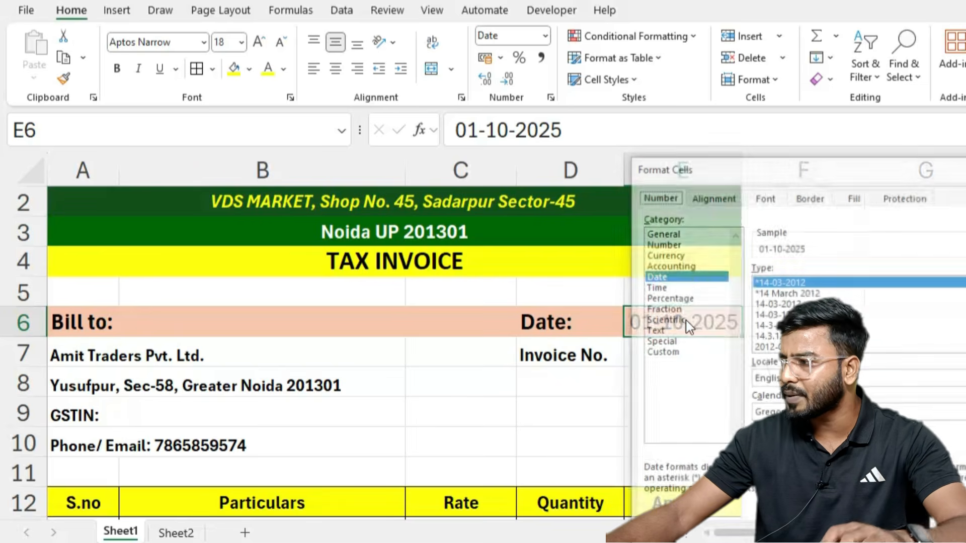
left_click(665, 352)
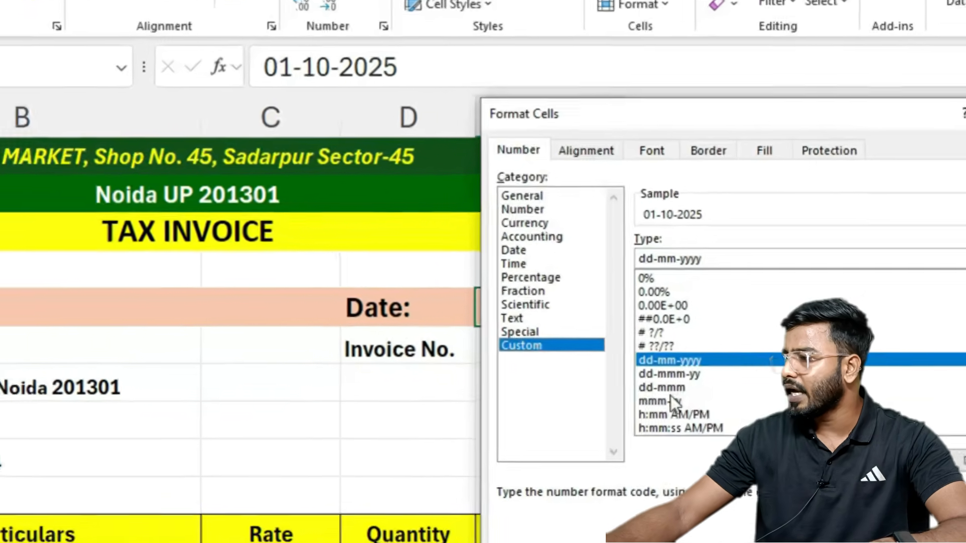
left_click(769, 397)
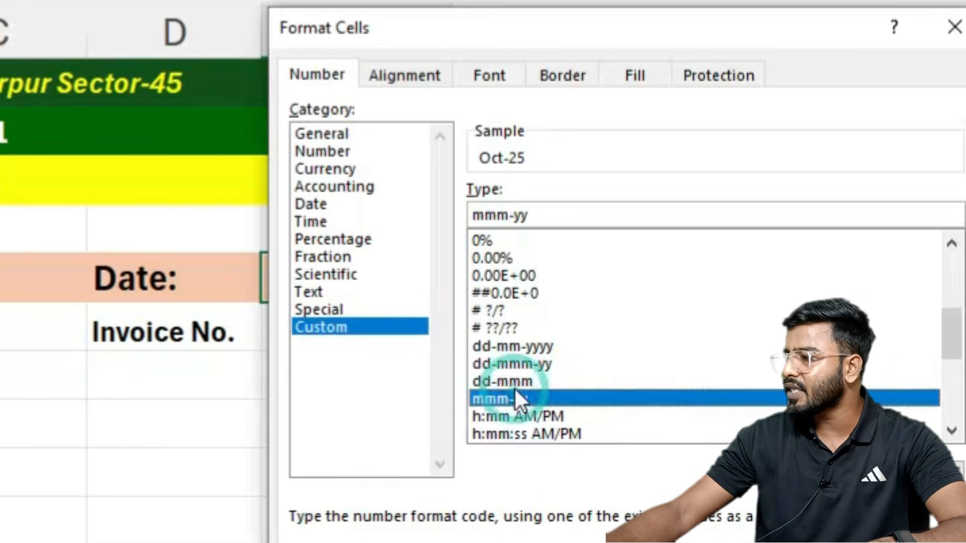
left_click(767, 386)
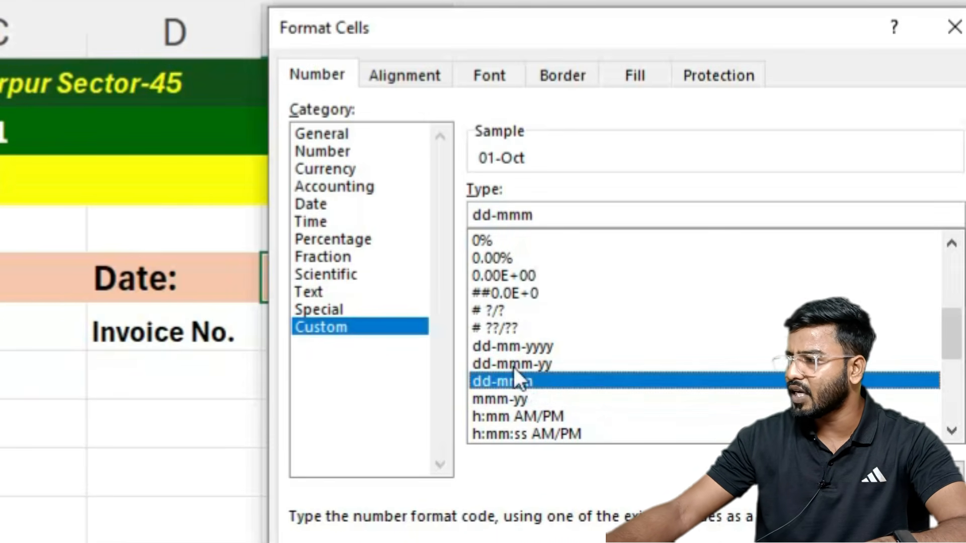
left_click(514, 365)
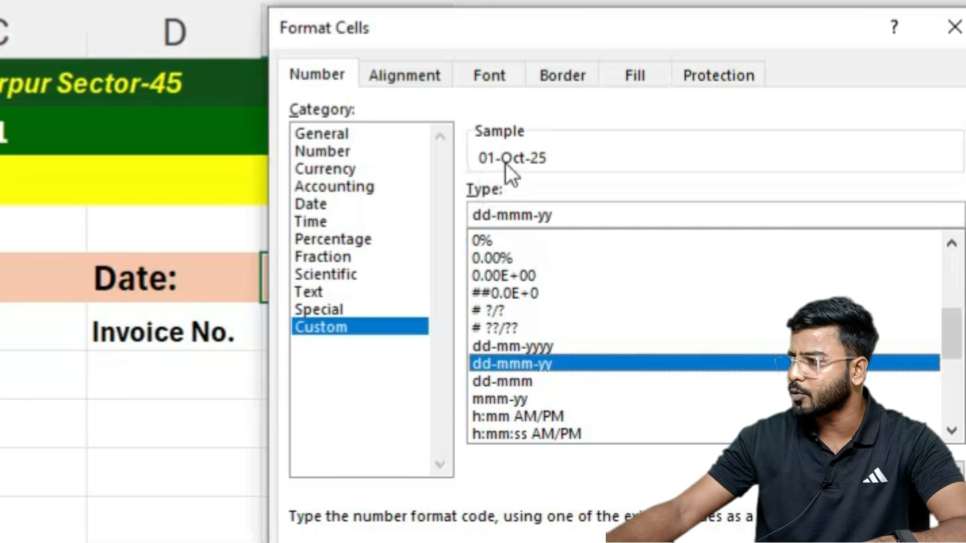
key("Return")
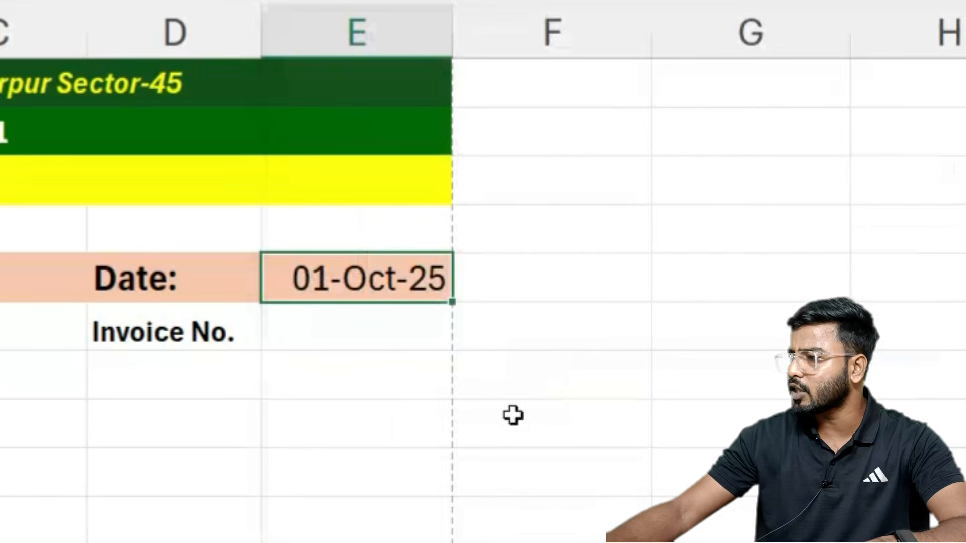
Step: Enter invoice number ES1043 in E7, centred and bold
left_click(324, 328)
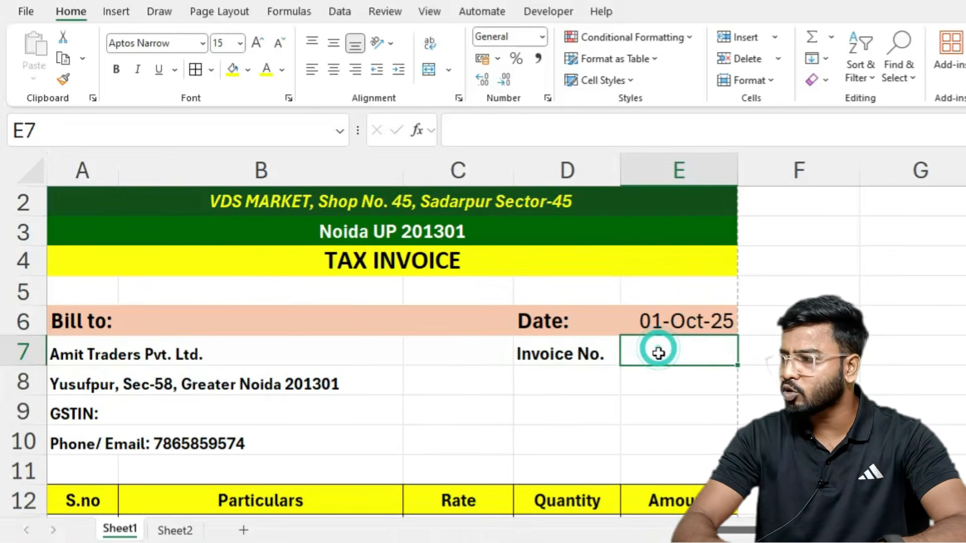
type("ES")
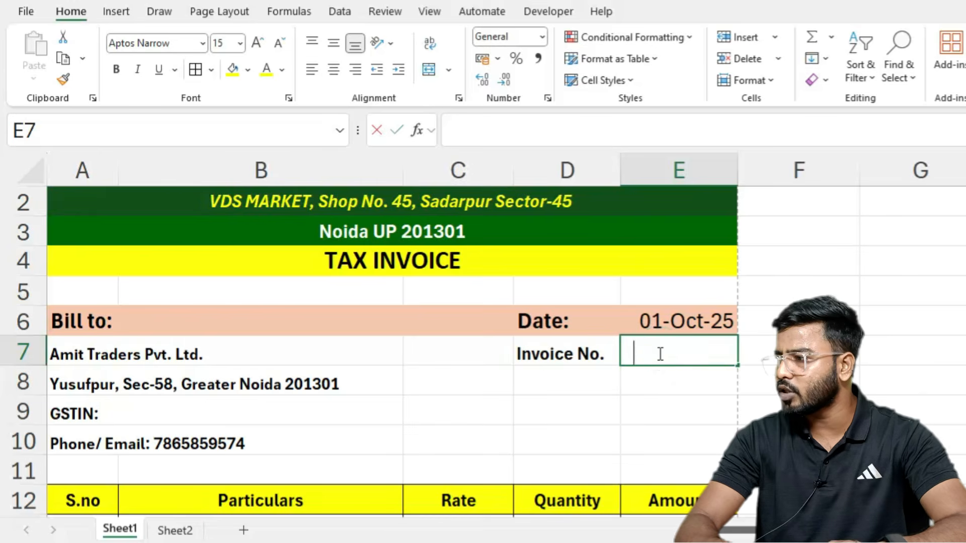
type("1043")
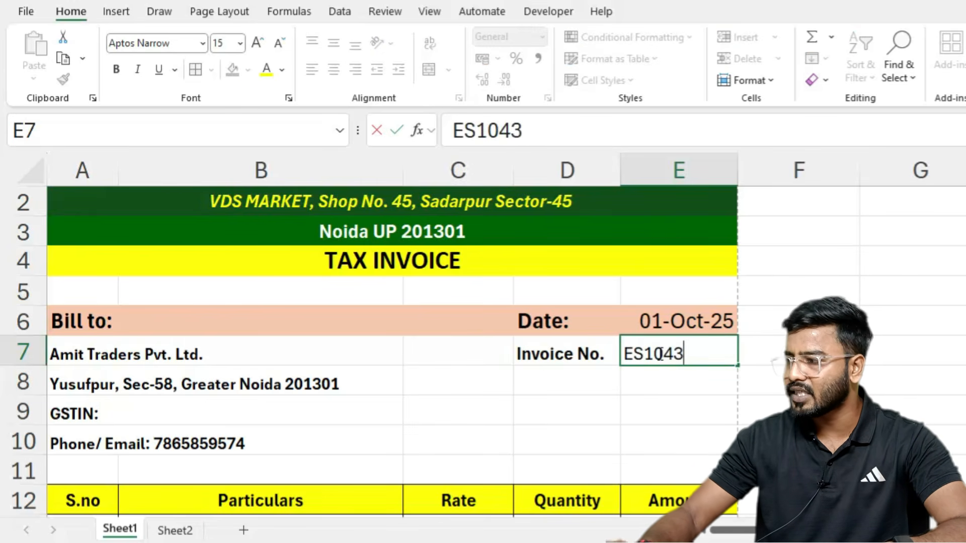
key("Return")
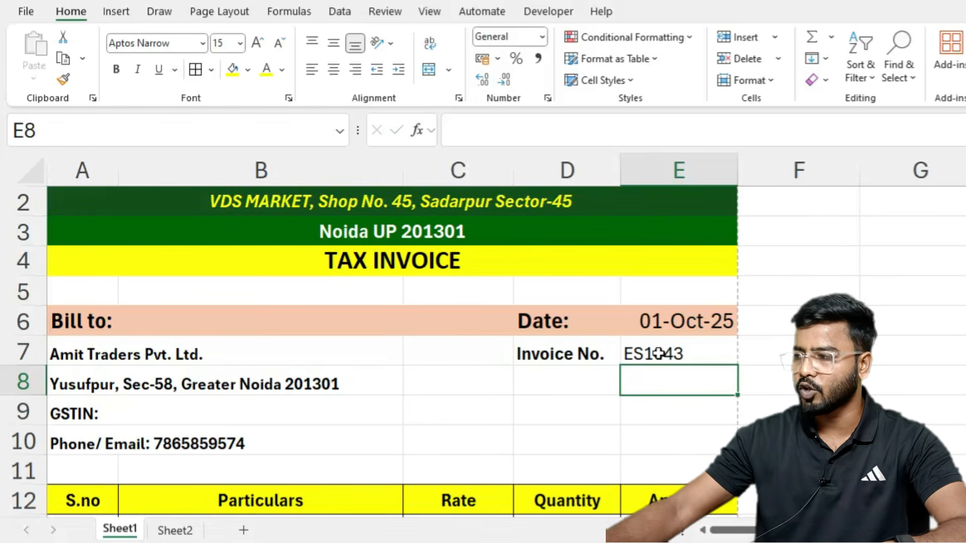
left_click(658, 354)
left_click(333, 73)
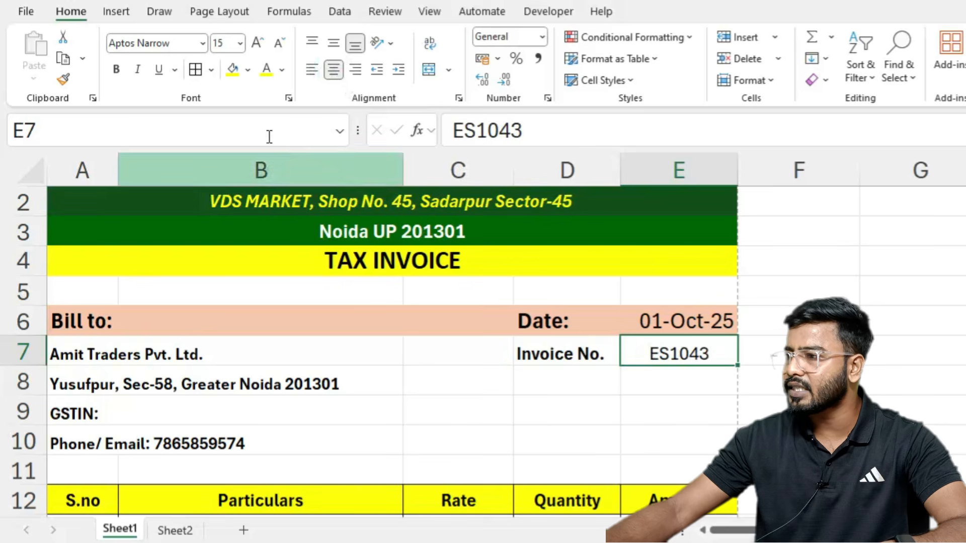
left_click(116, 71)
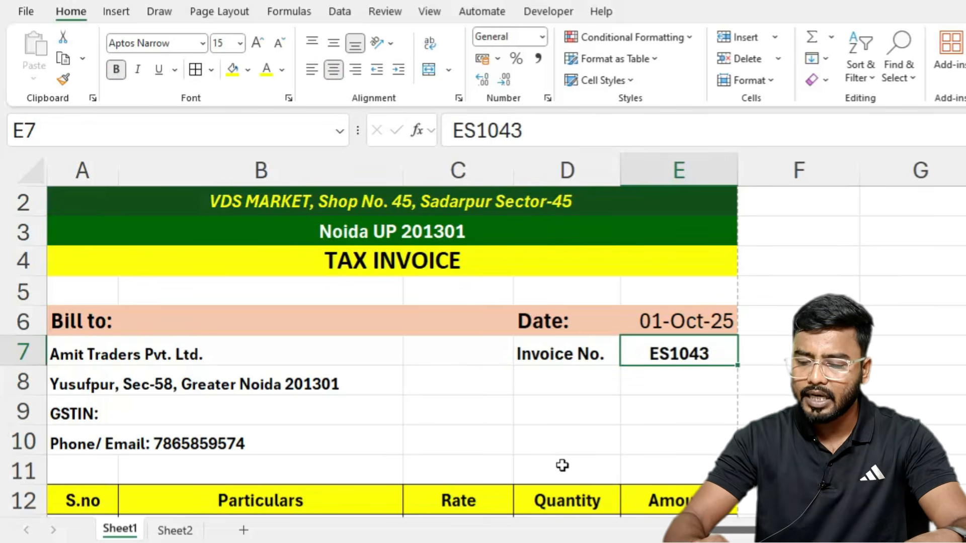
key("ctrl+p")
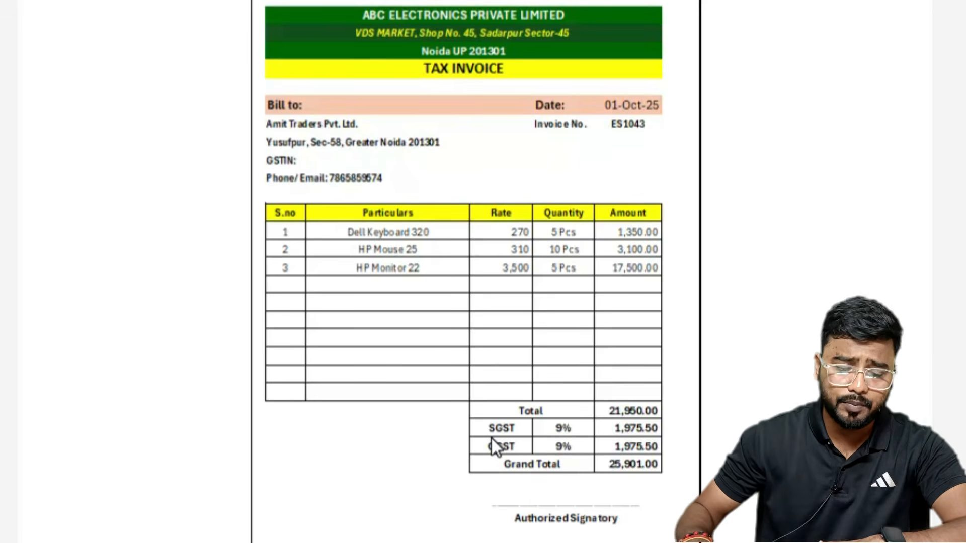
Step: Check the product list in B13, serial formula in A17, quantity D13 and Grand Total formula
key("Escape")
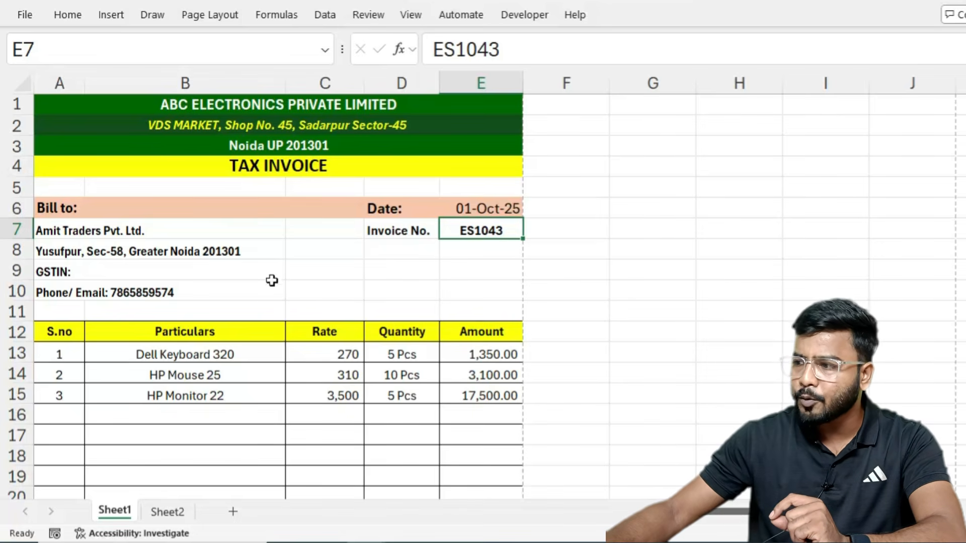
left_click(250, 352)
left_click(291, 356)
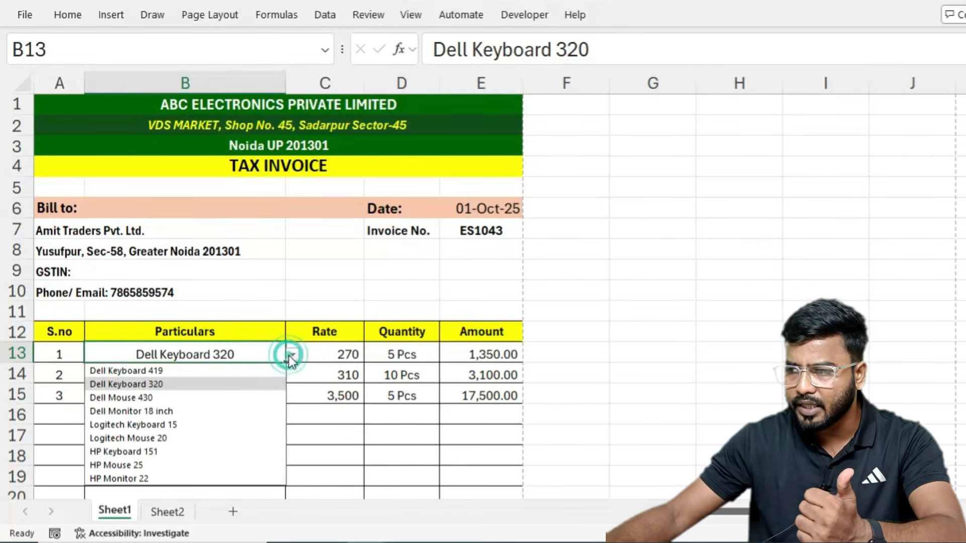
left_click(51, 427)
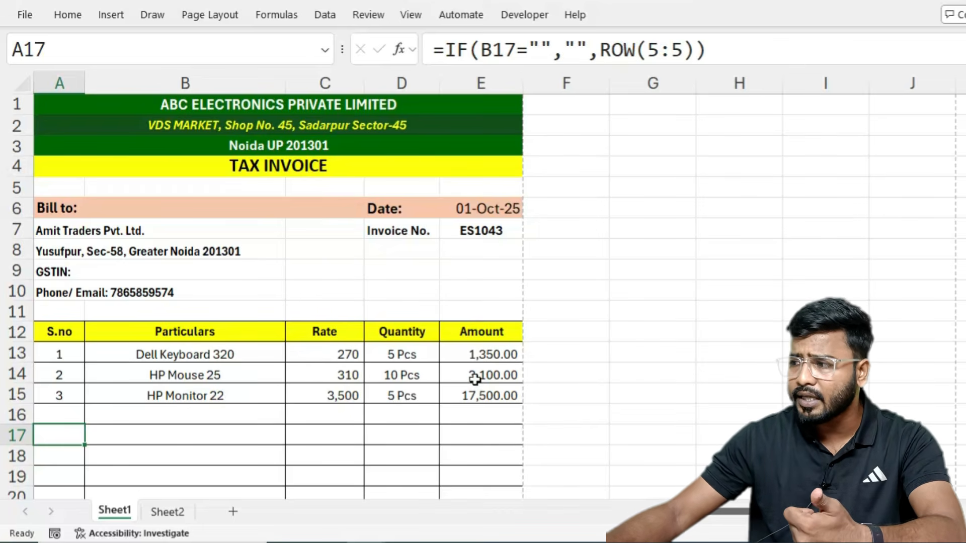
scroll(476, 375, "down", 2)
left_click(407, 231)
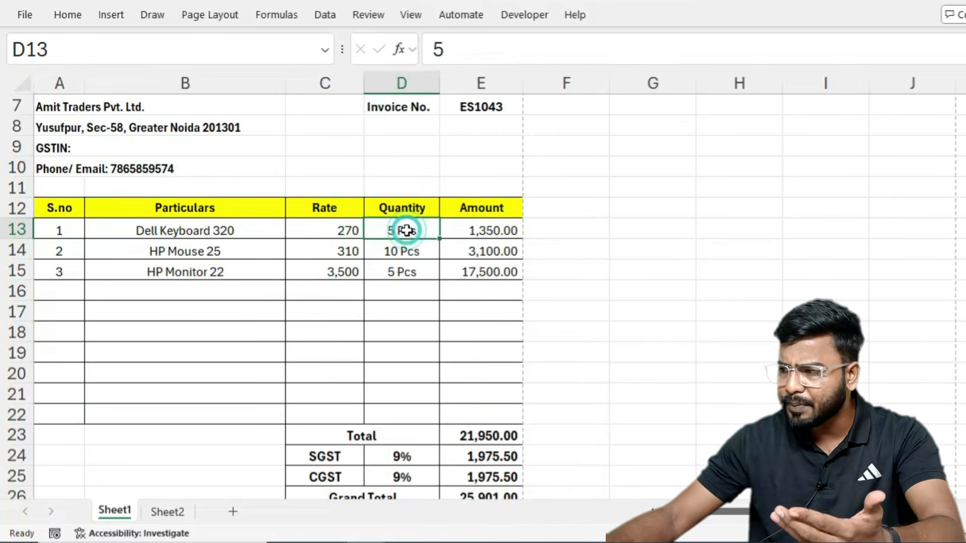
scroll(473, 400, "down", 1)
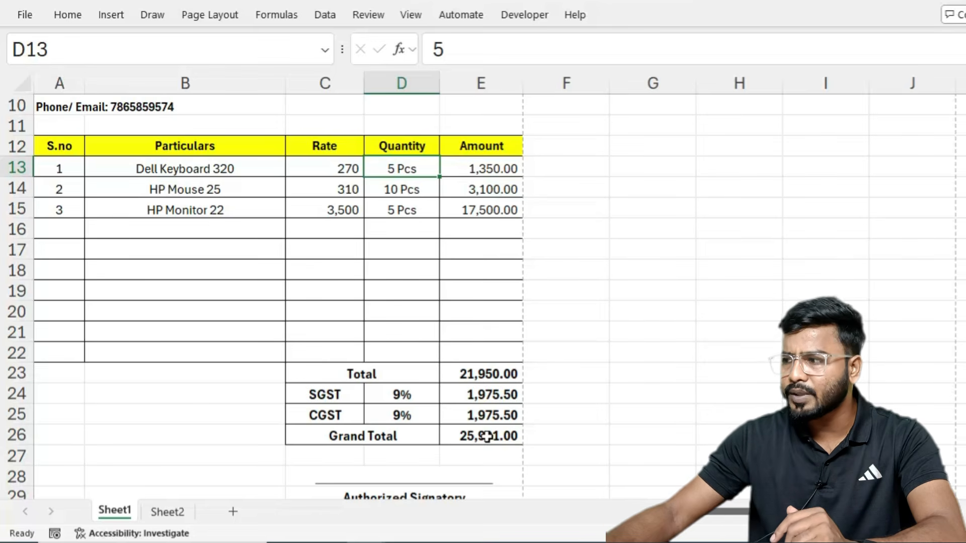
left_click(487, 436)
scroll(462, 417, "down", 1)
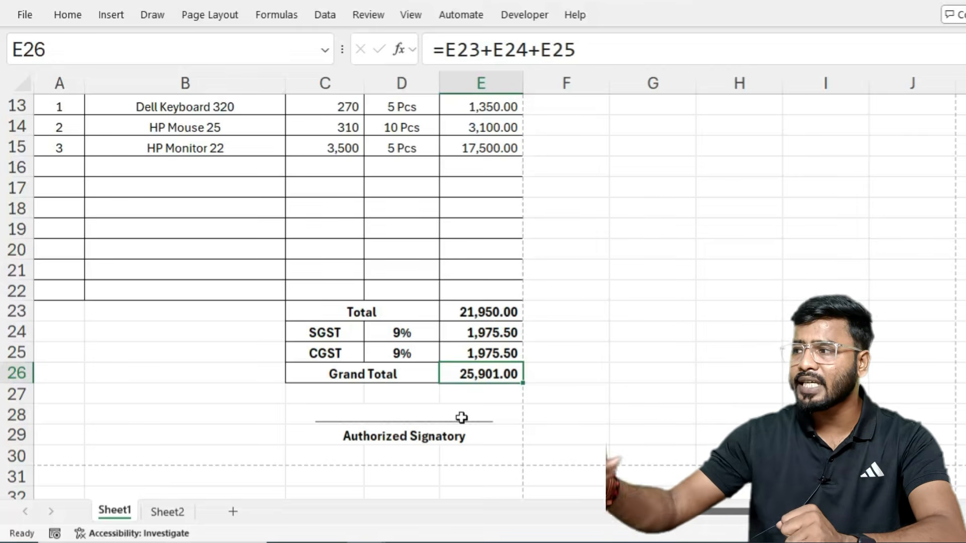
scroll(462, 418, "up", 4)
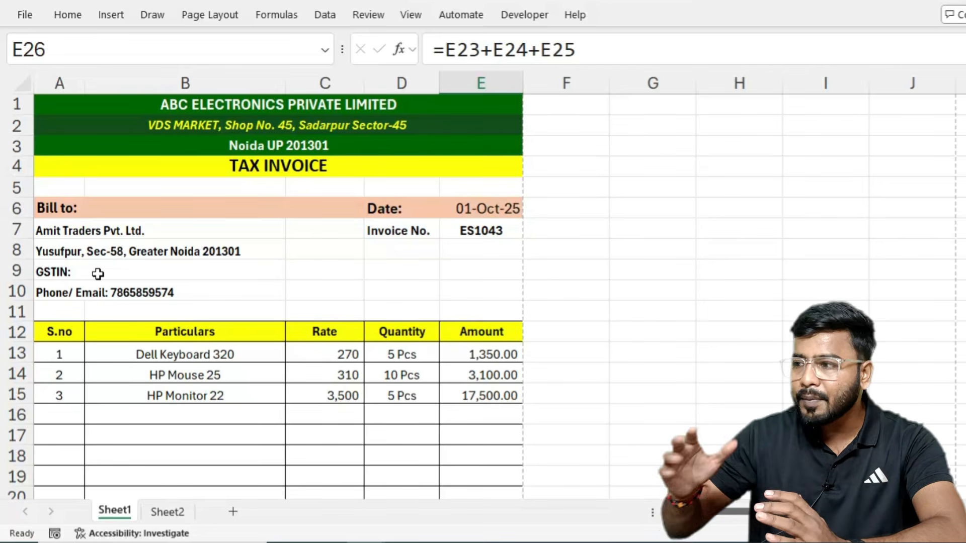
Step: Review customer details, date, invoice number, items B13:B15 and quantities D13:D15, then show the Developer tab
left_click_drag(66, 230, 62, 283)
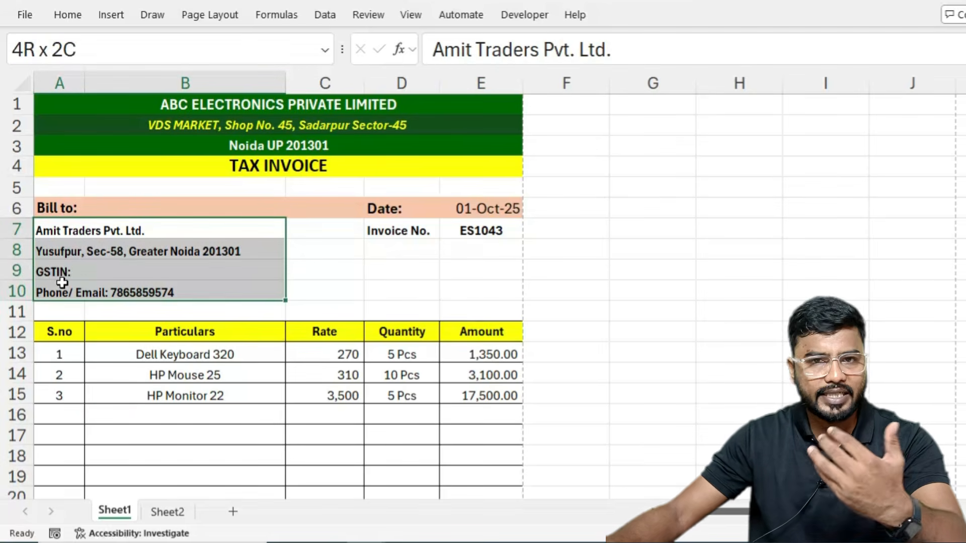
left_click(486, 209)
left_click(461, 232)
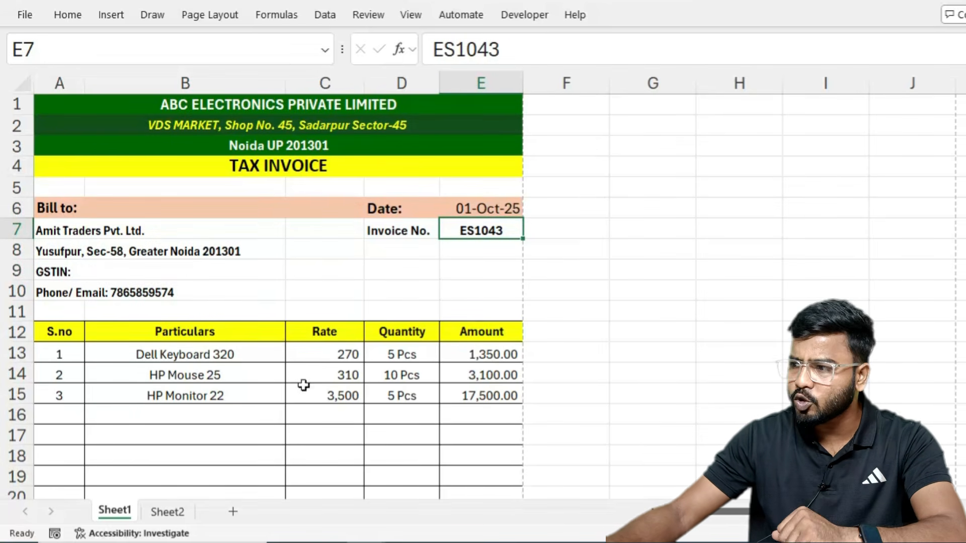
left_click_drag(199, 358, 196, 397)
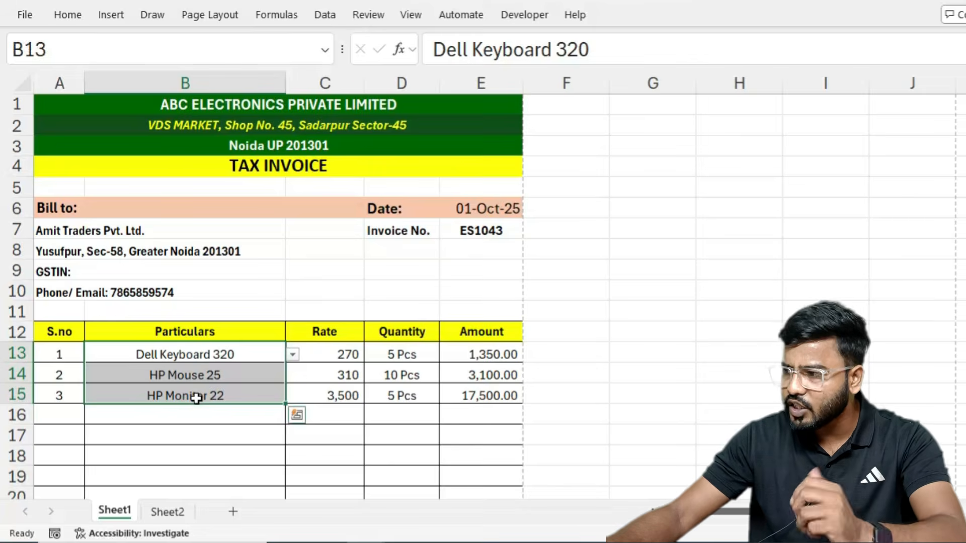
scroll(196, 397, "down", 2)
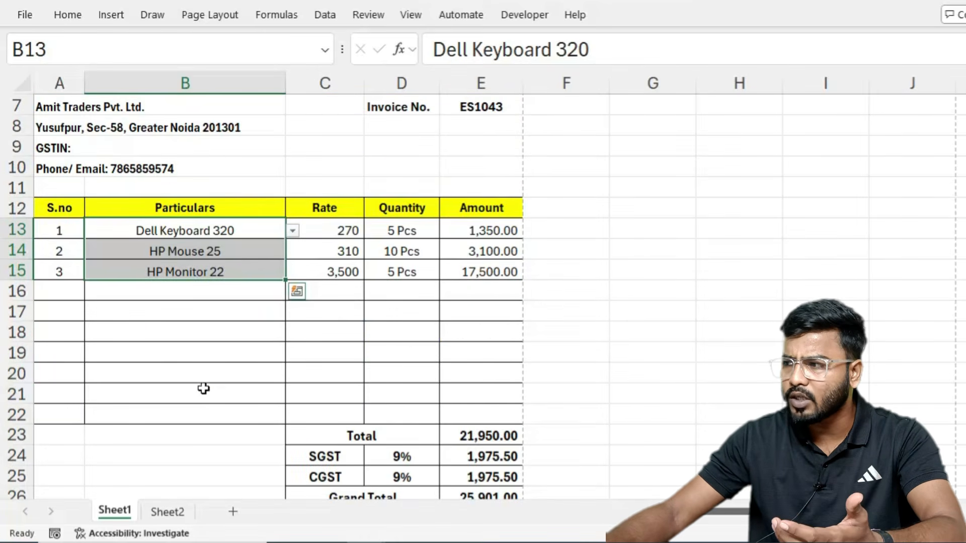
left_click_drag(410, 227, 413, 263)
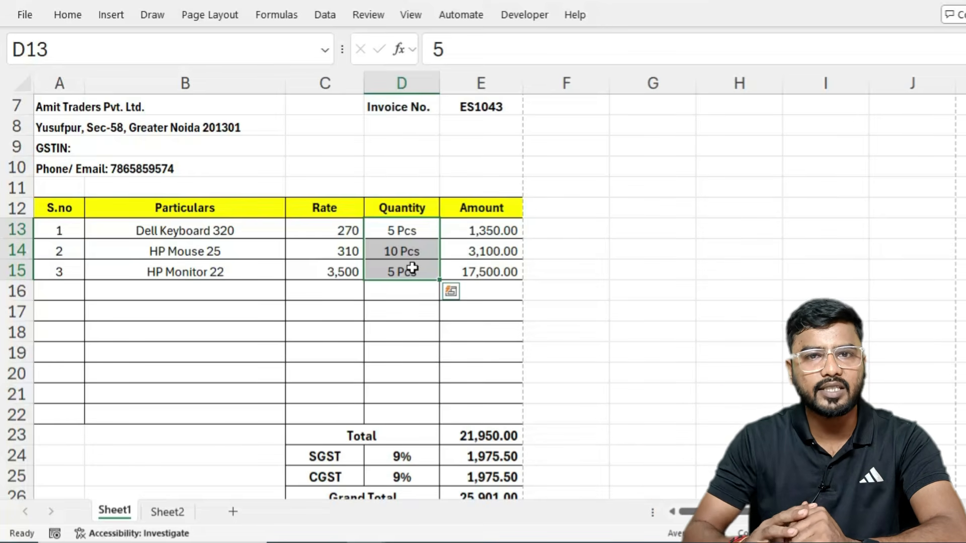
scroll(413, 268, "up", 2)
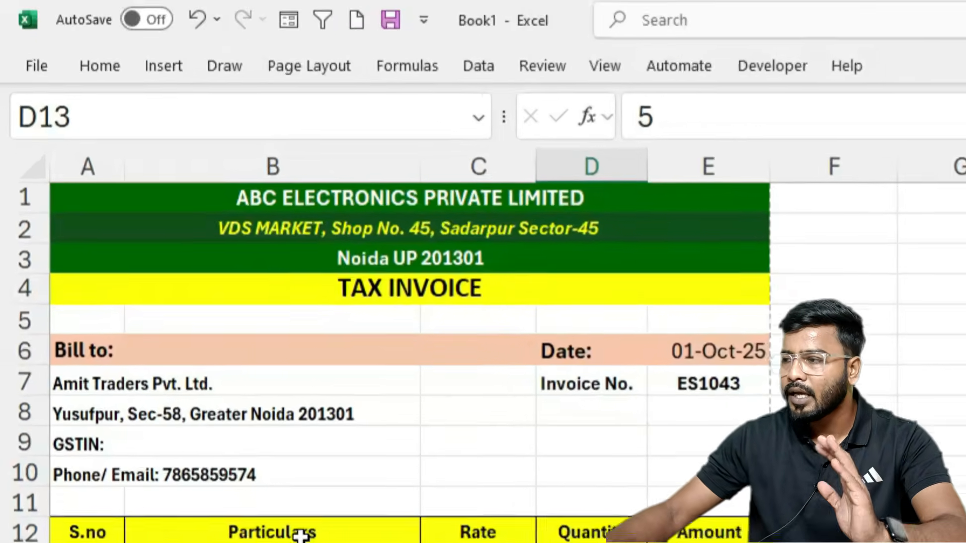
left_click(525, 15)
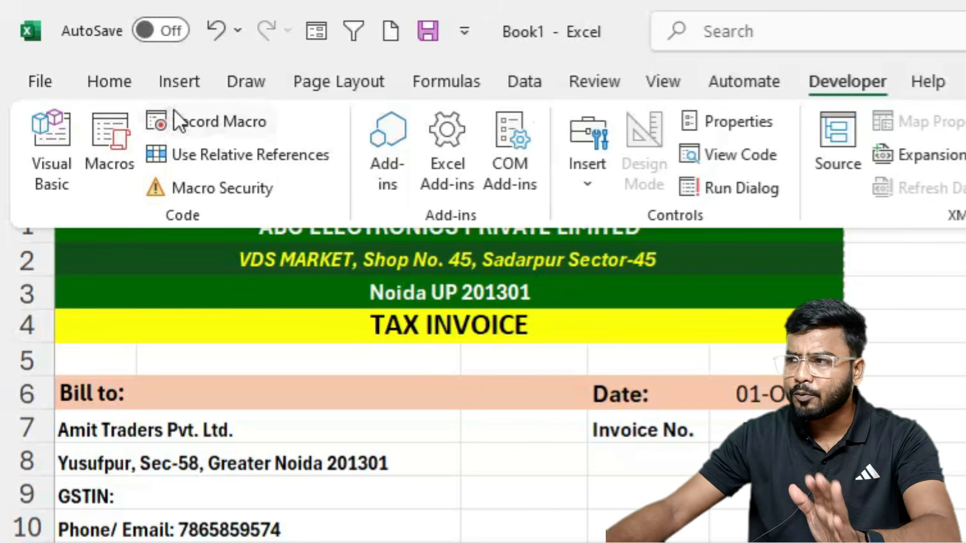
Step: Confirm Developer is ticked in Options > Customize Ribbon, then return to the invoice sheet
left_click(464, 31)
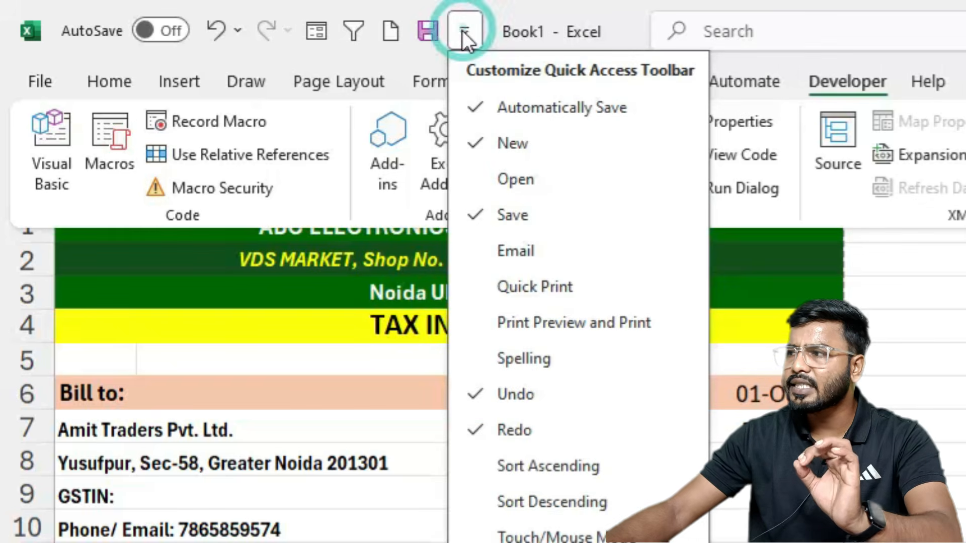
left_click(533, 542)
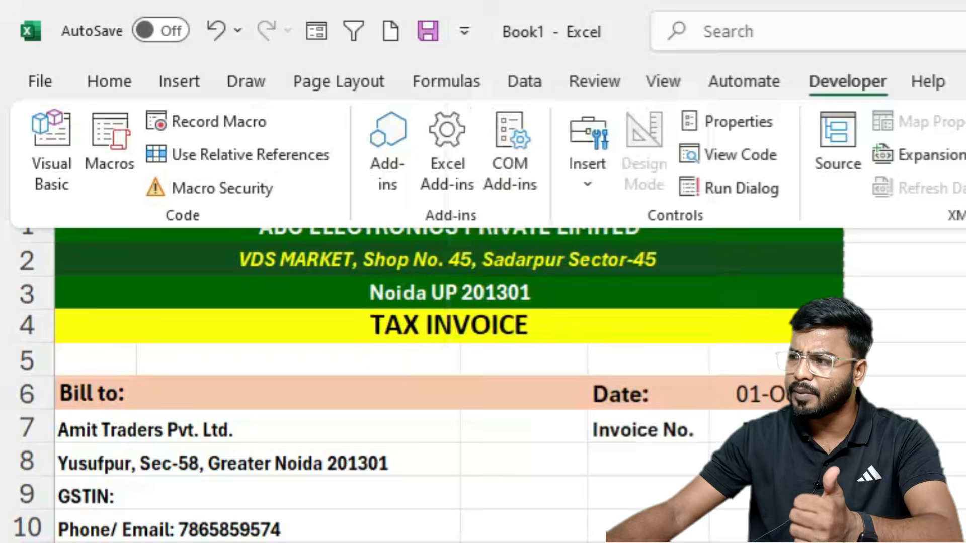
left_click(397, 425)
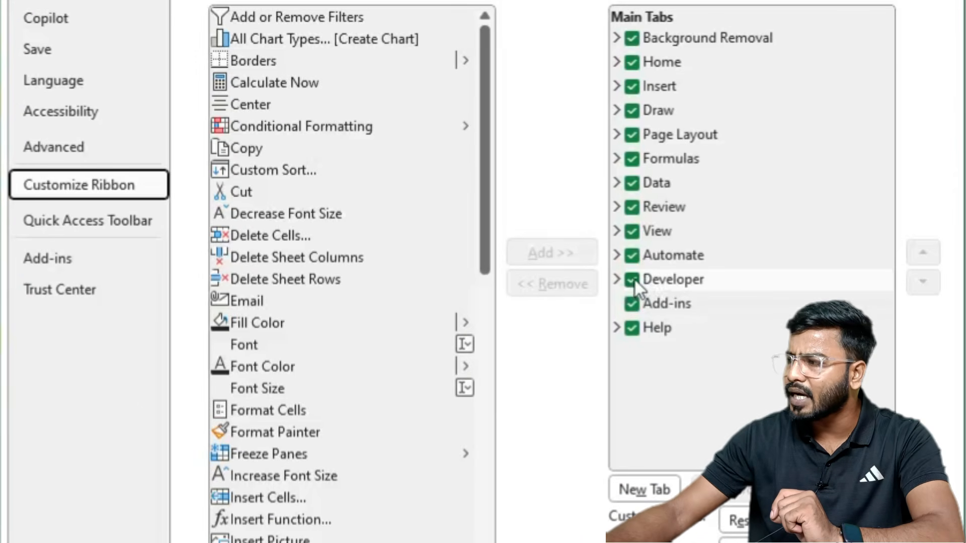
left_click(871, 423)
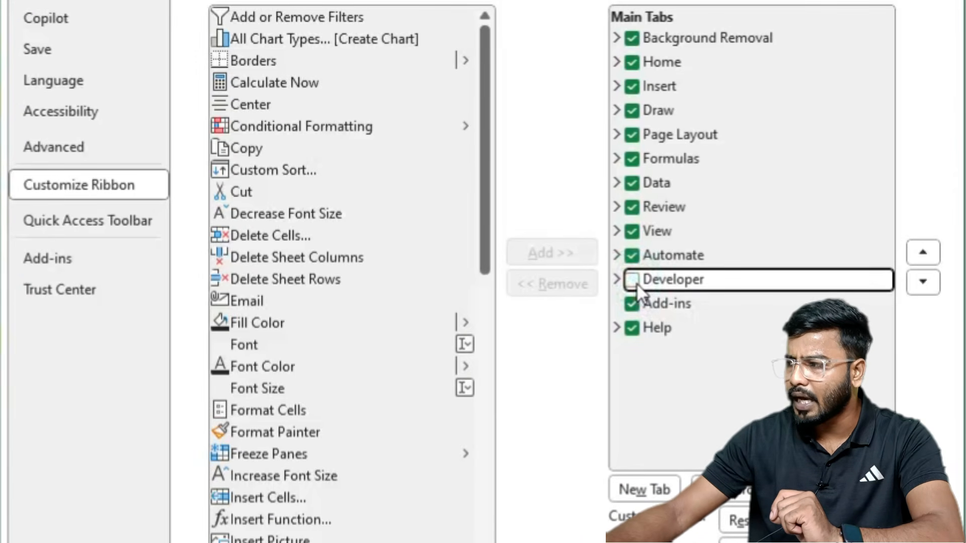
left_click(632, 280)
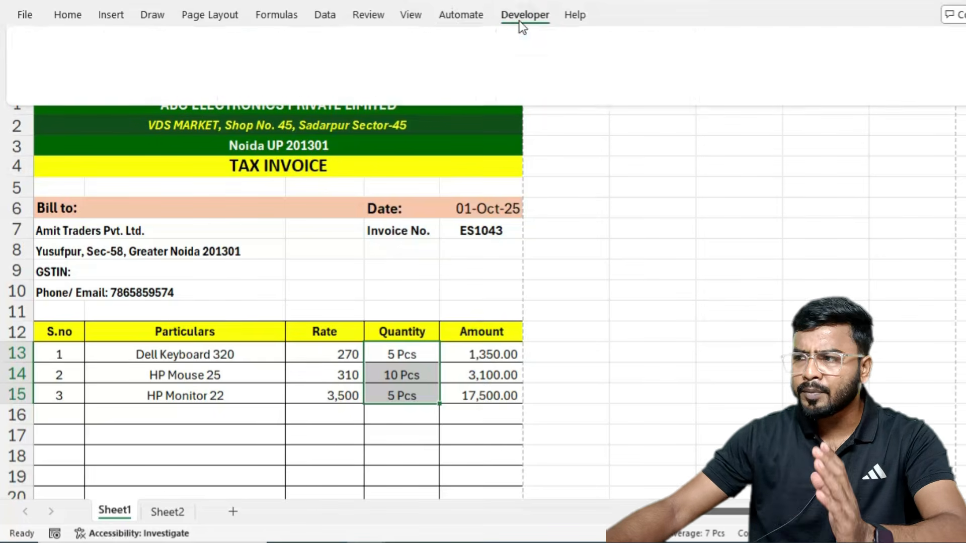
left_click(520, 20)
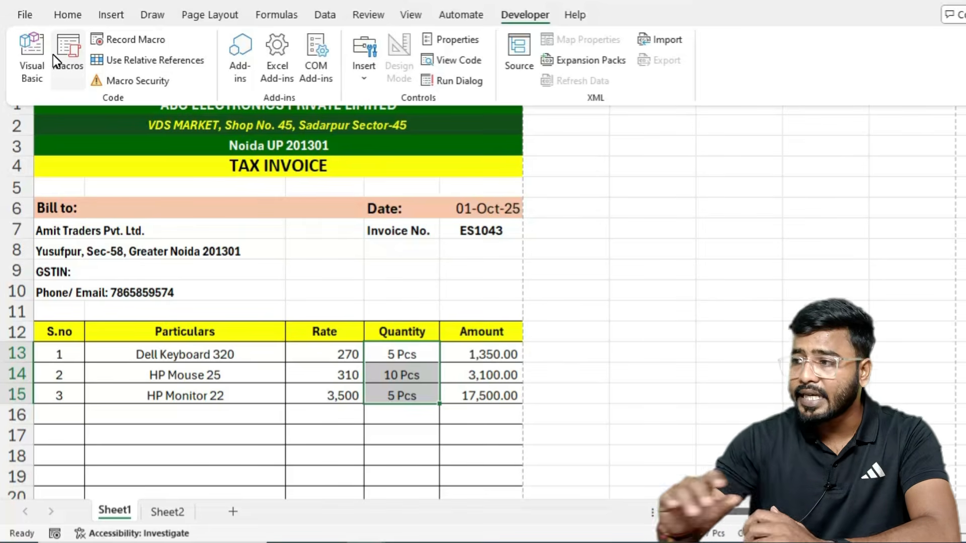
left_click(97, 232)
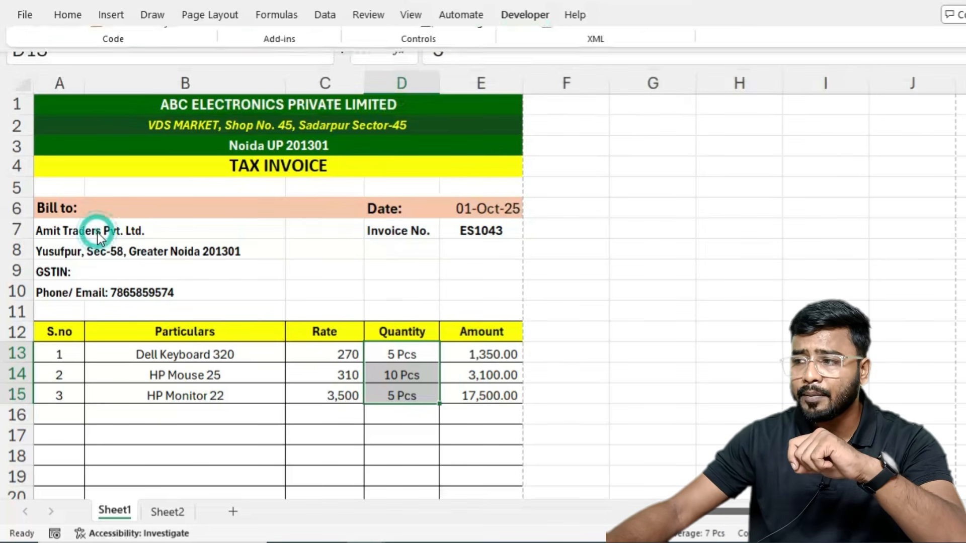
Step: Start recording Macro1, stored in This Workbook, with the Ctrl+Shift+K shortcut
left_click(81, 253)
left_click(73, 273)
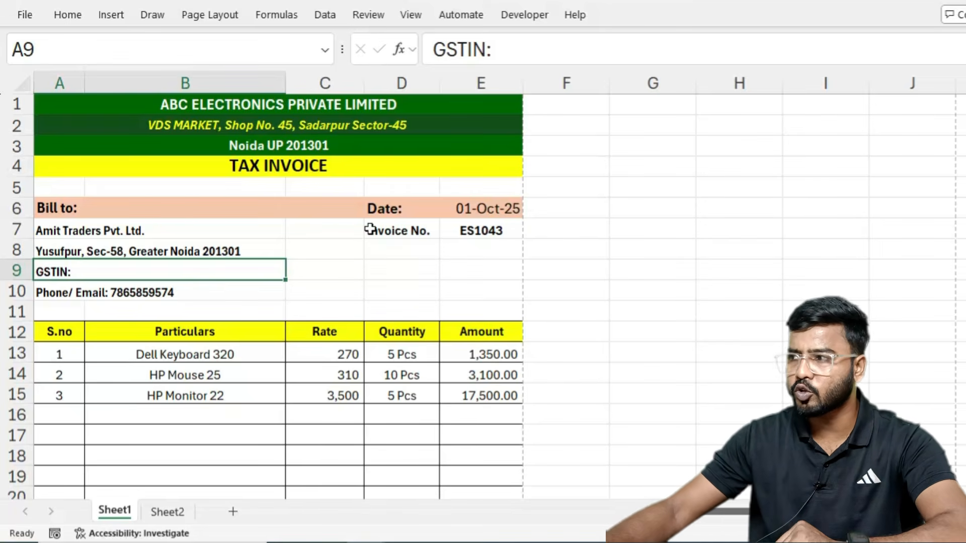
left_click(512, 20)
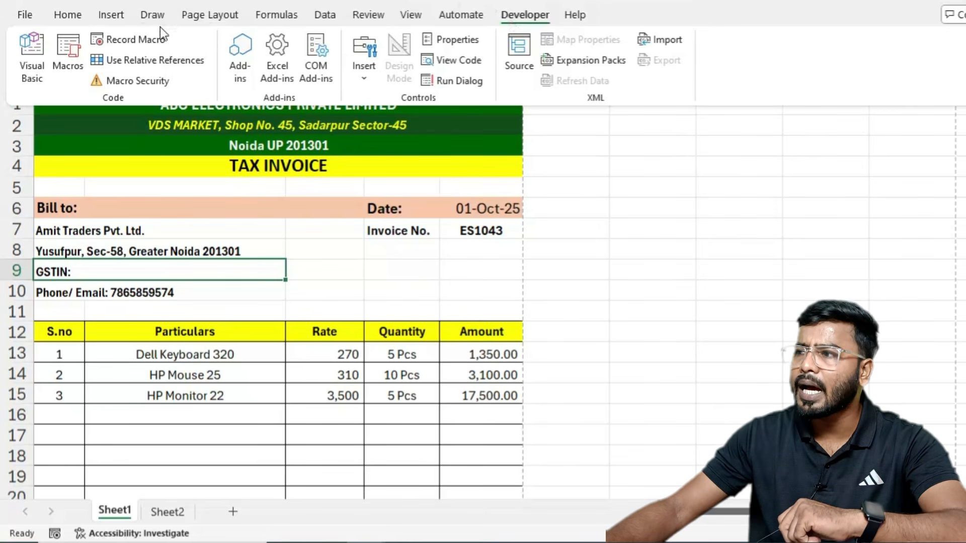
left_click(132, 40)
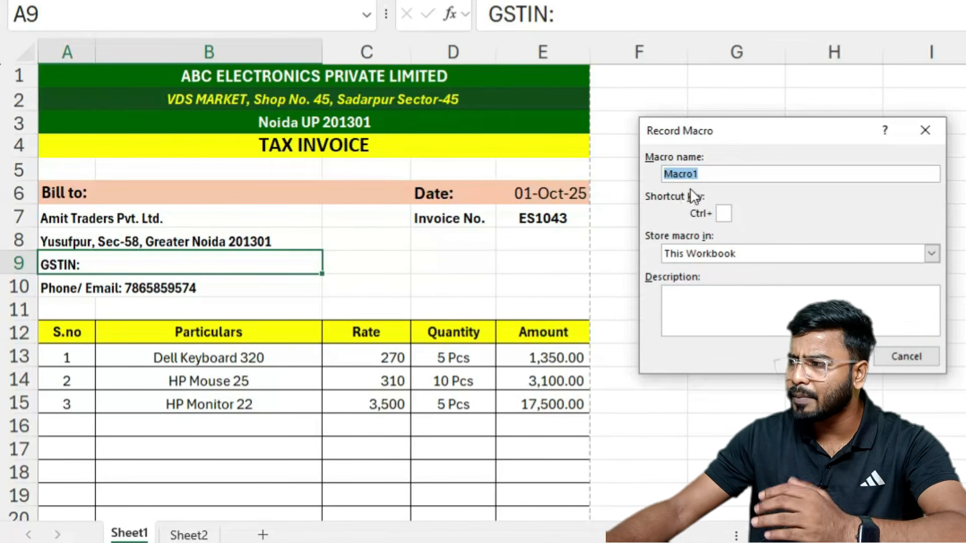
left_click(725, 213)
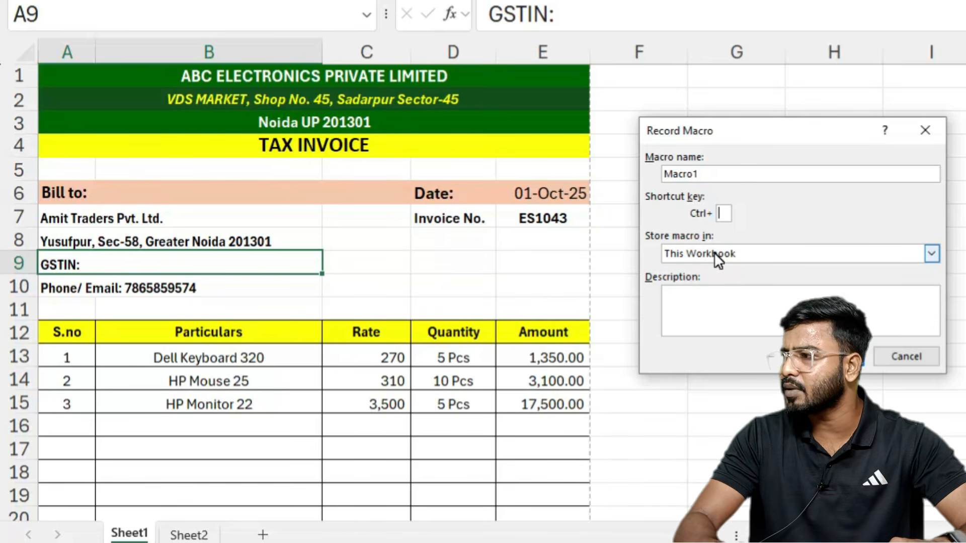
type("k")
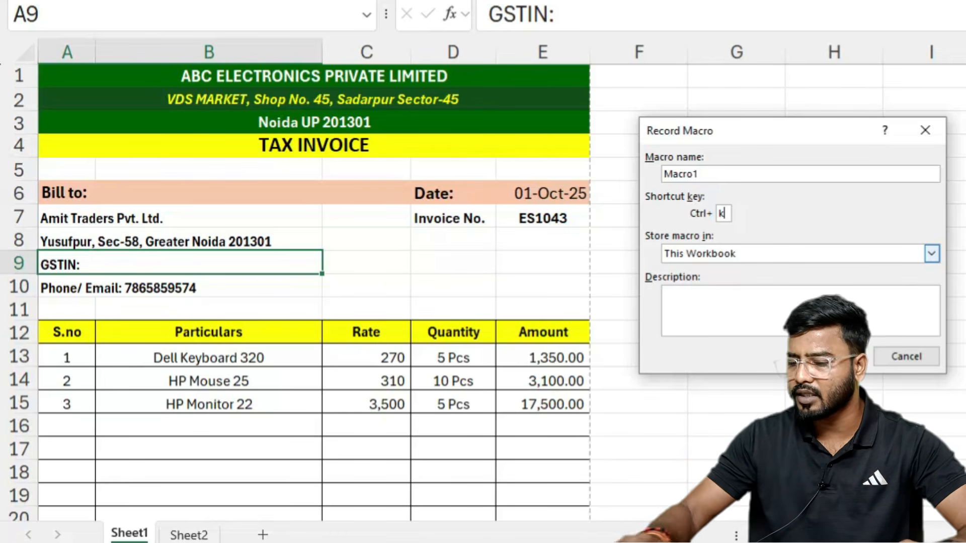
type("K")
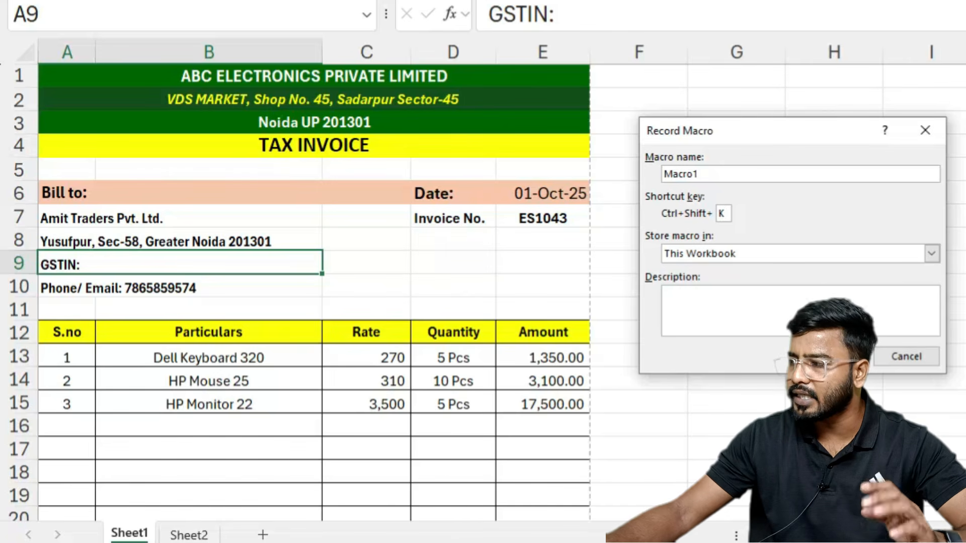
key("Return")
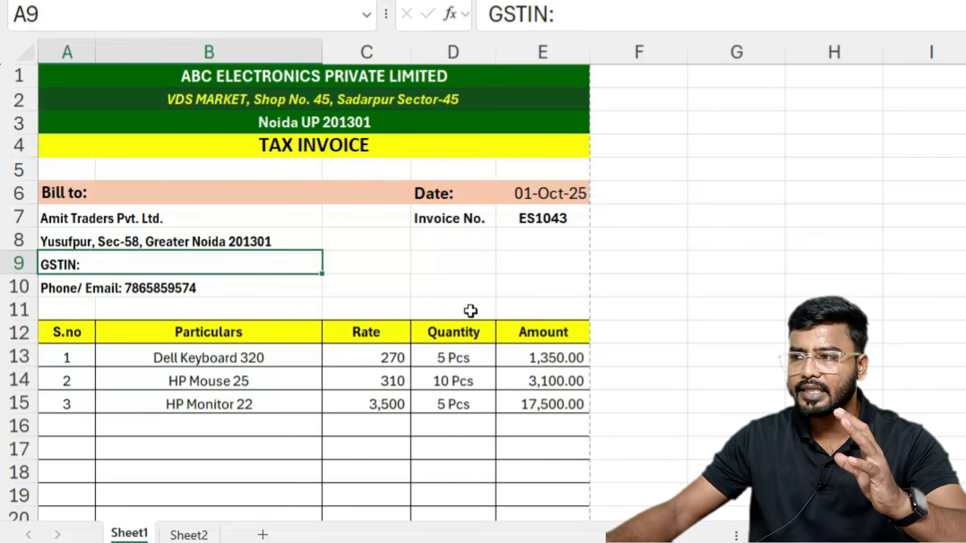
Step: Clear the customer name, address and phone number, keeping only the Phone/ Email label
left_click(75, 218)
key("Delete")
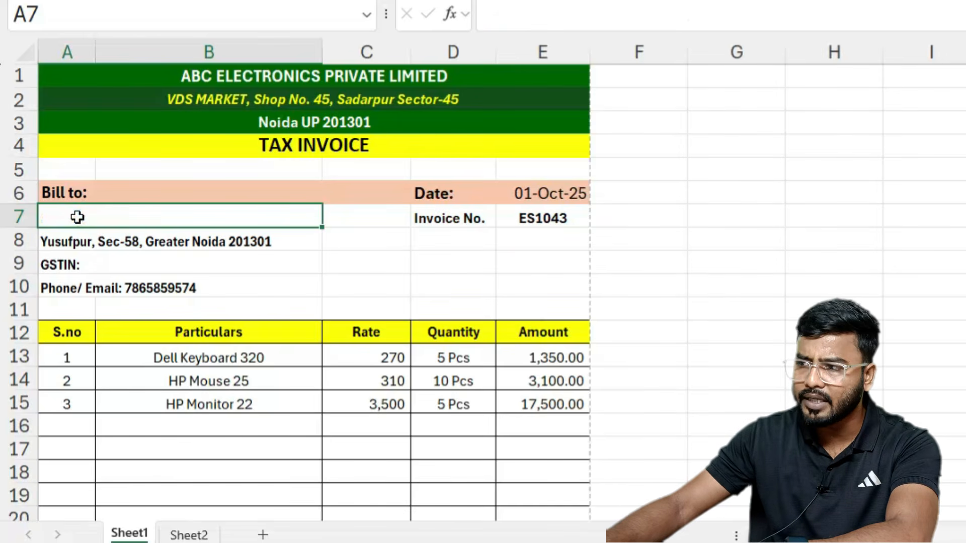
left_click(58, 243)
key("Delete")
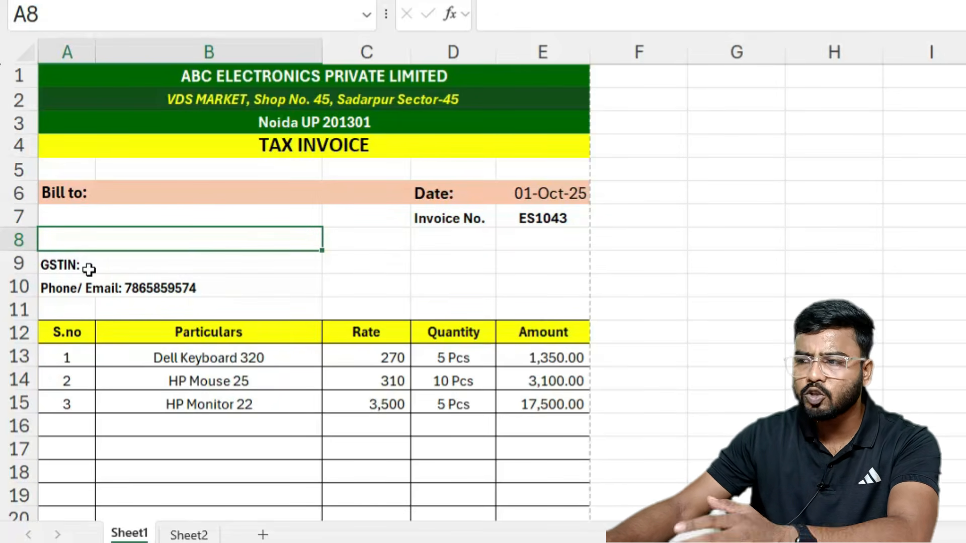
double_click(207, 287)
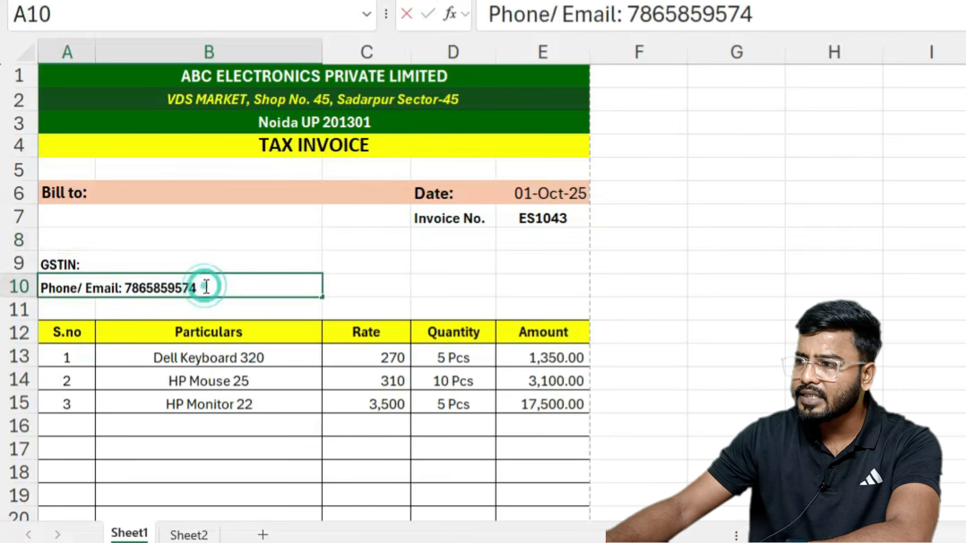
left_click_drag(207, 286, 125, 286)
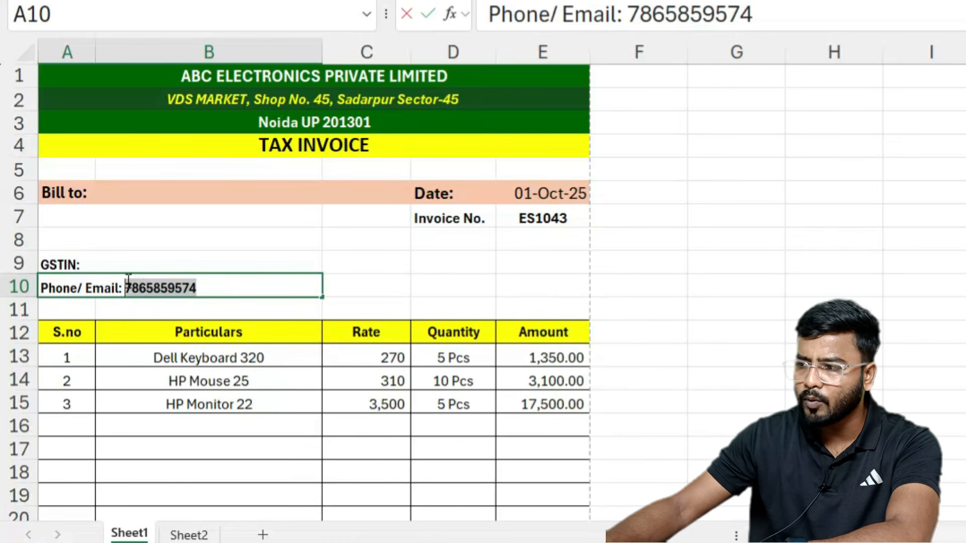
key("ctrl+x")
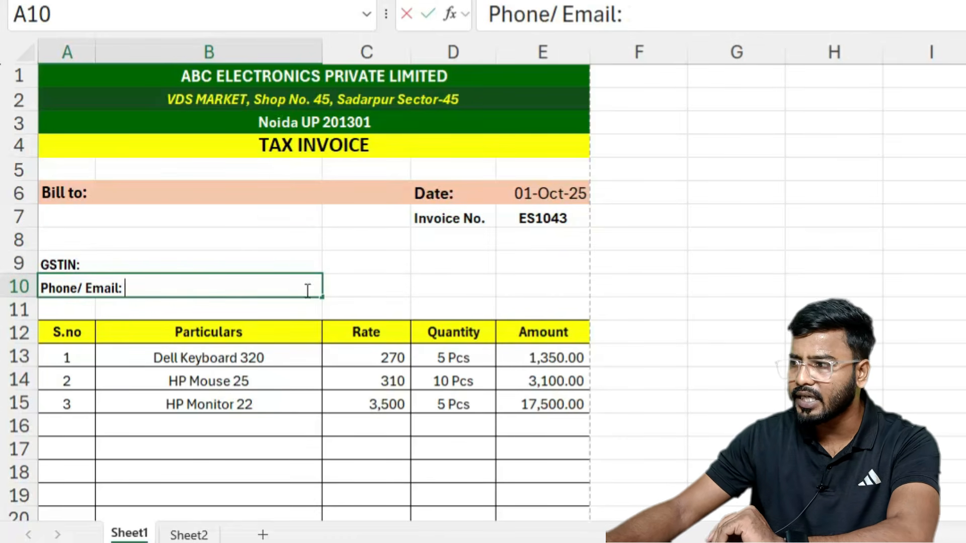
left_click(353, 280)
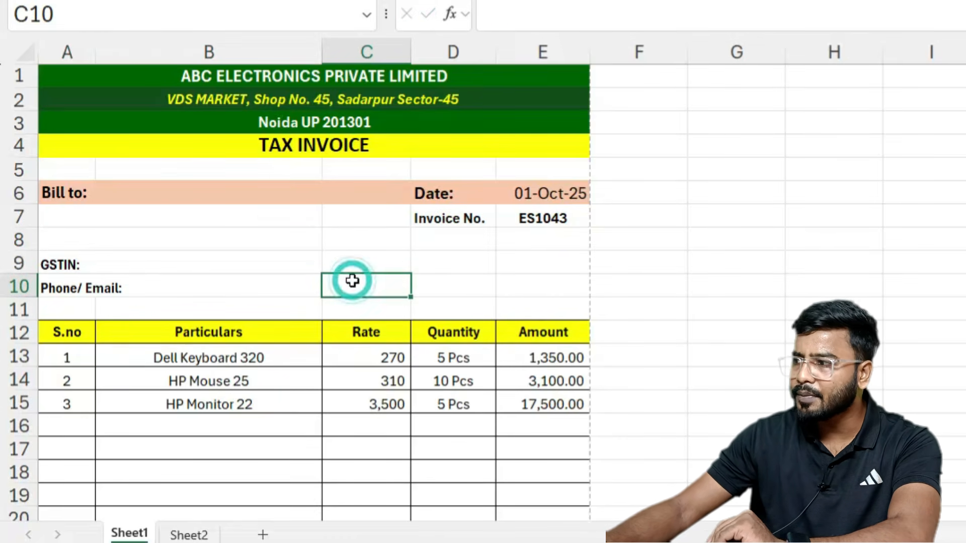
Step: Clear the invoice date, the three item names in B13:B15 and their quantities in D13:D15
left_click(545, 214)
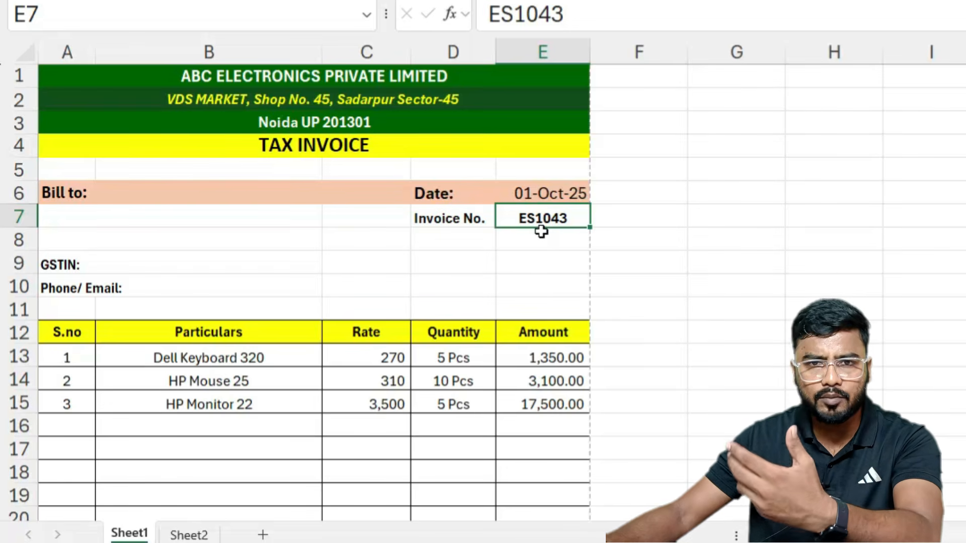
left_click(559, 193)
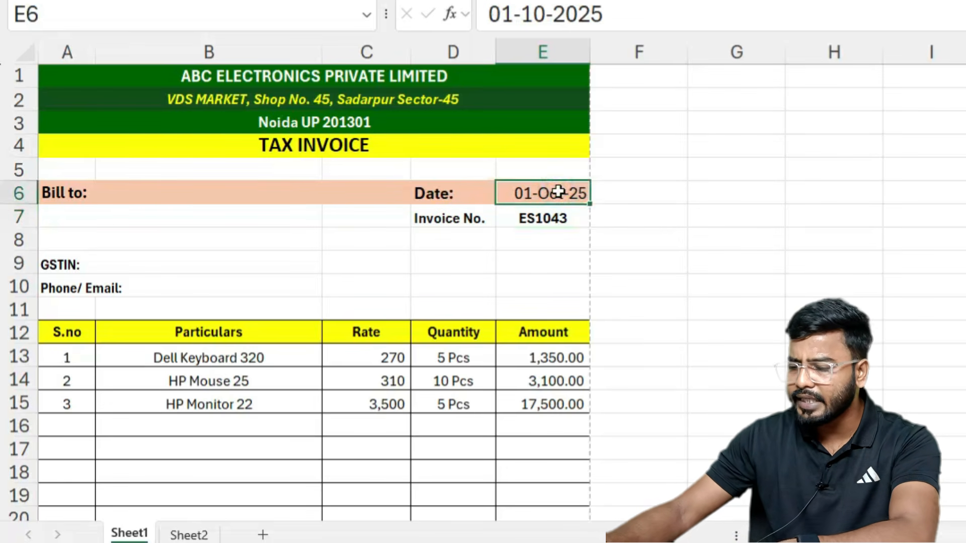
key("Delete")
left_click(219, 359)
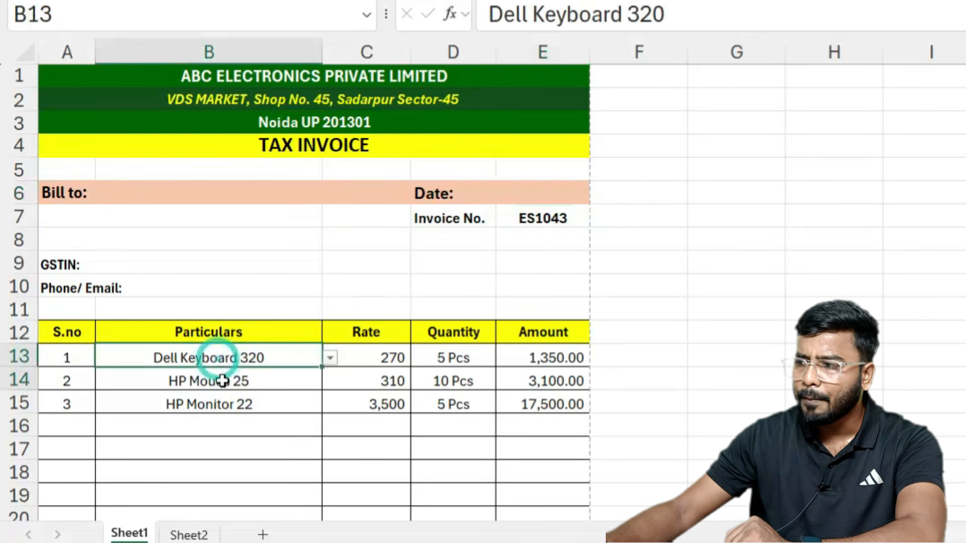
left_click_drag(222, 381, 222, 401)
key("Delete")
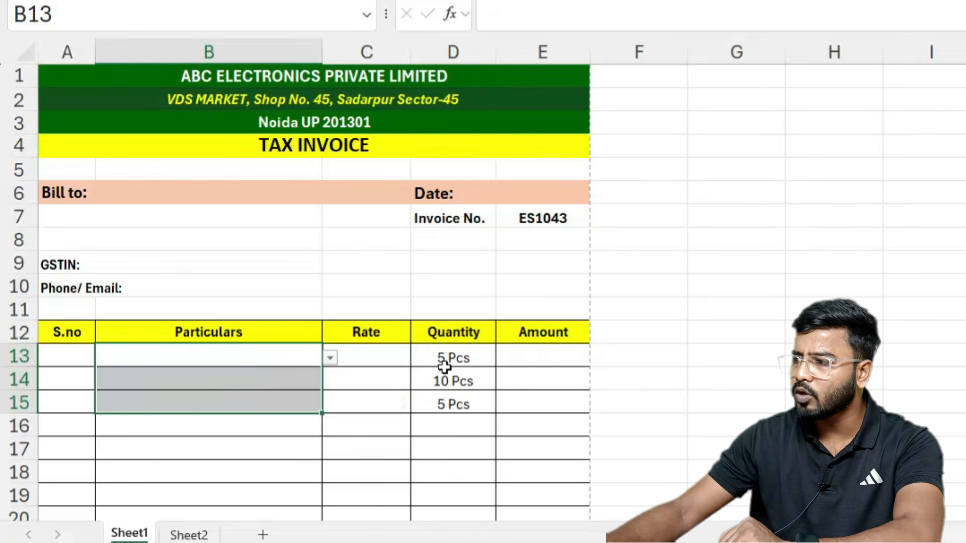
left_click_drag(444, 365, 452, 398)
key("Delete")
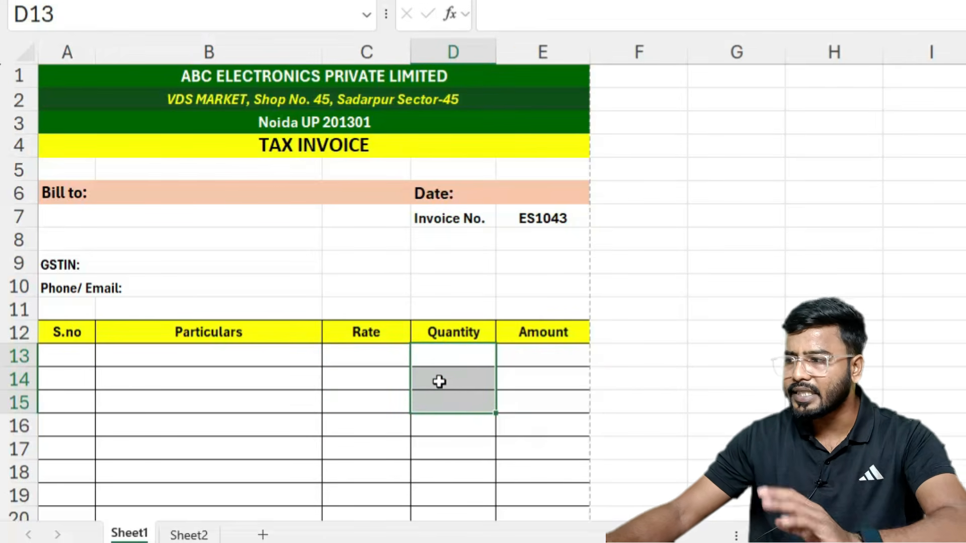
scroll(492, 345, "down", 1)
scroll(434, 396, "down", 2)
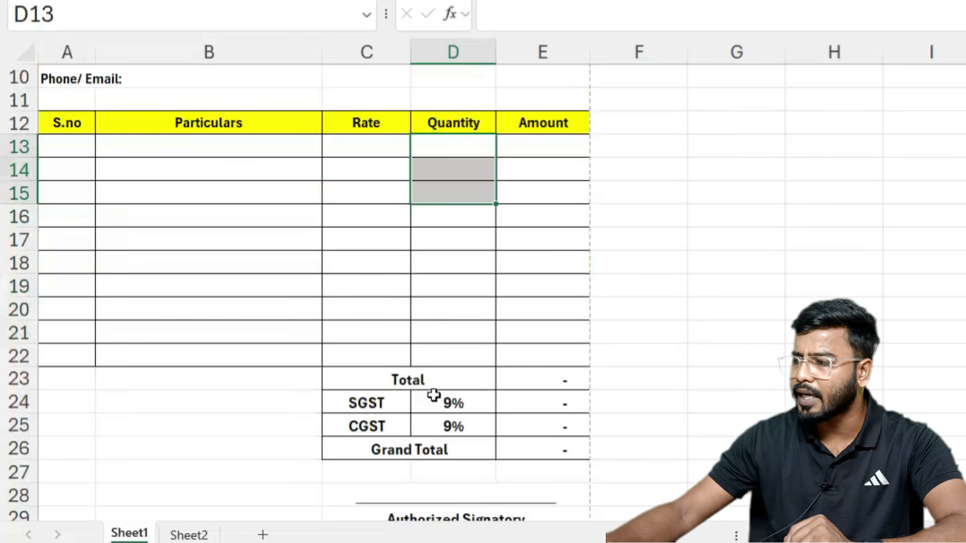
scroll(559, 391, "down", 2)
scroll(570, 409, "up", 2)
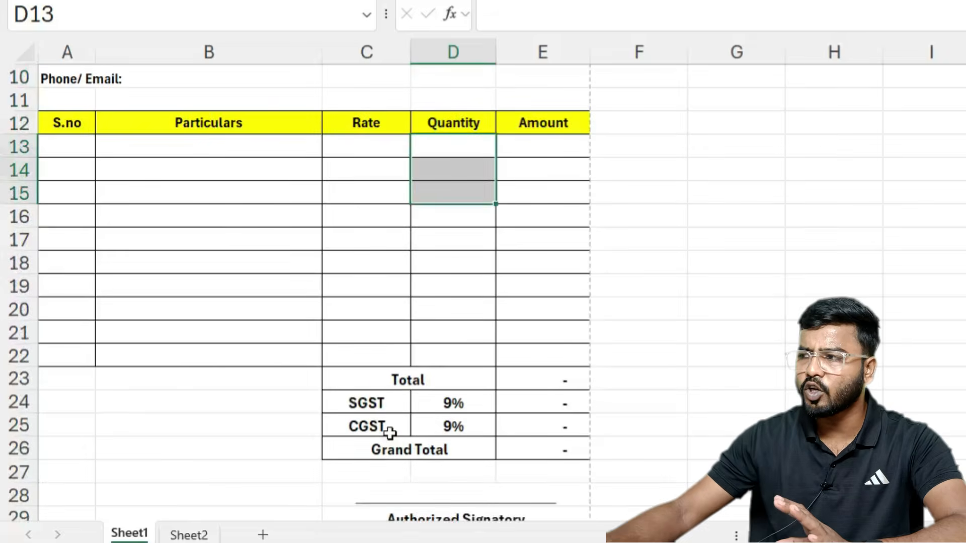
scroll(390, 432, "up", 3)
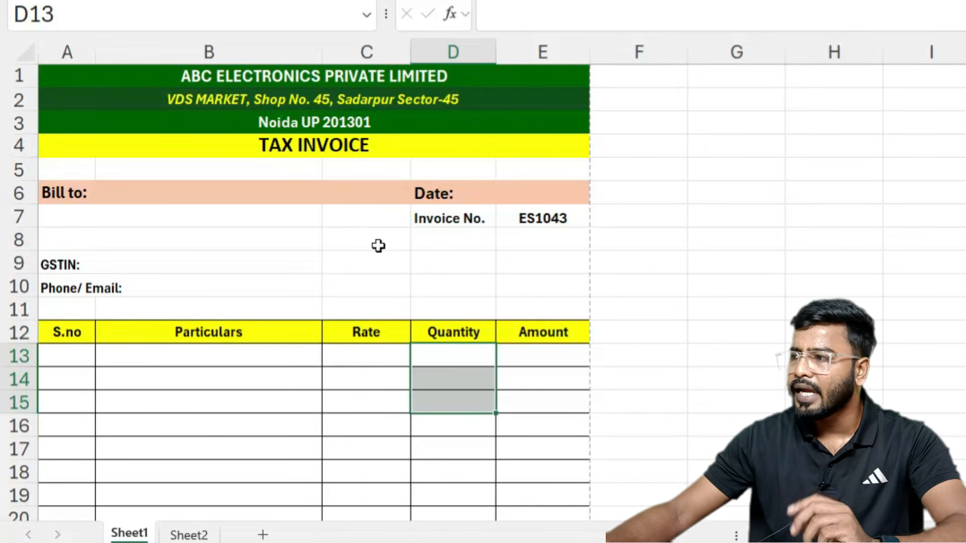
left_click(517, 192)
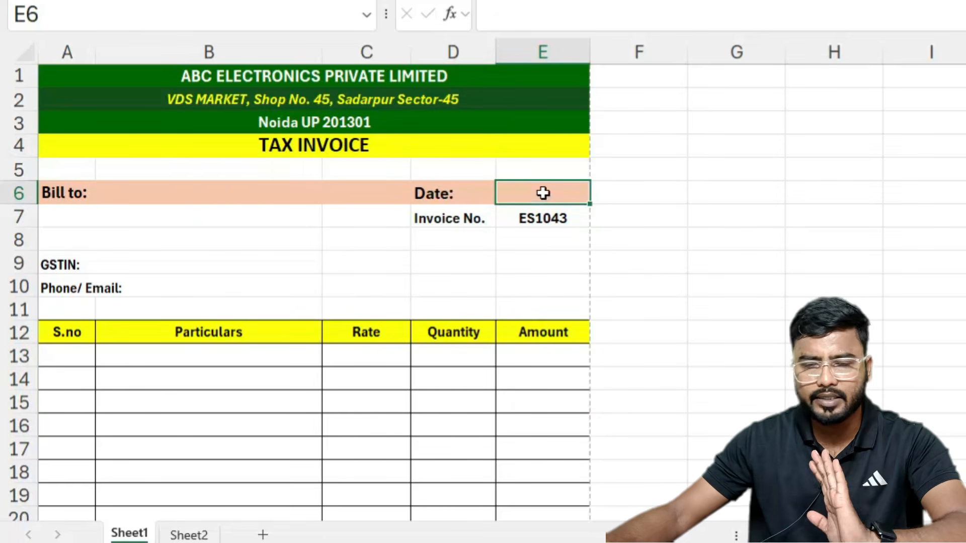
Step: Stop the macro recording and enter invoice date 04-Oct-25
left_click(543, 1)
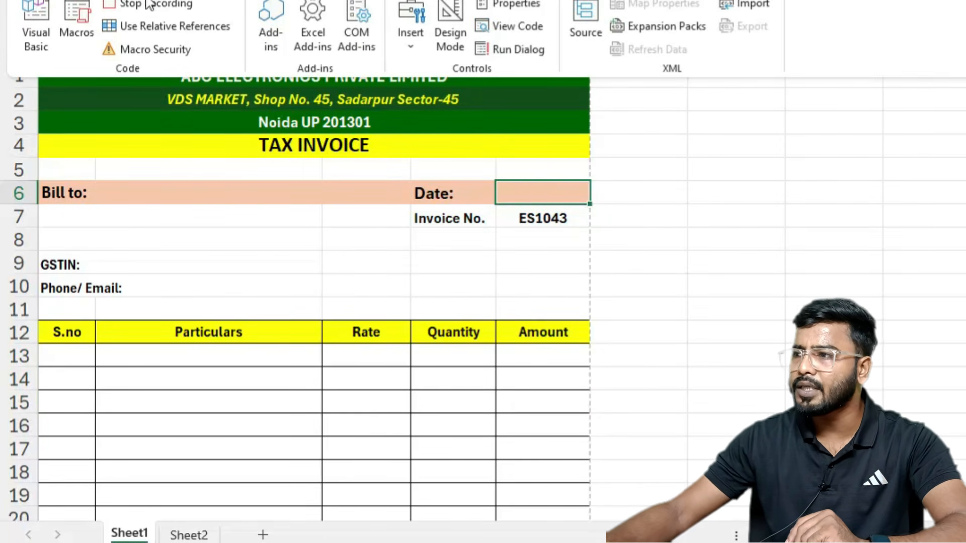
left_click(130, 4)
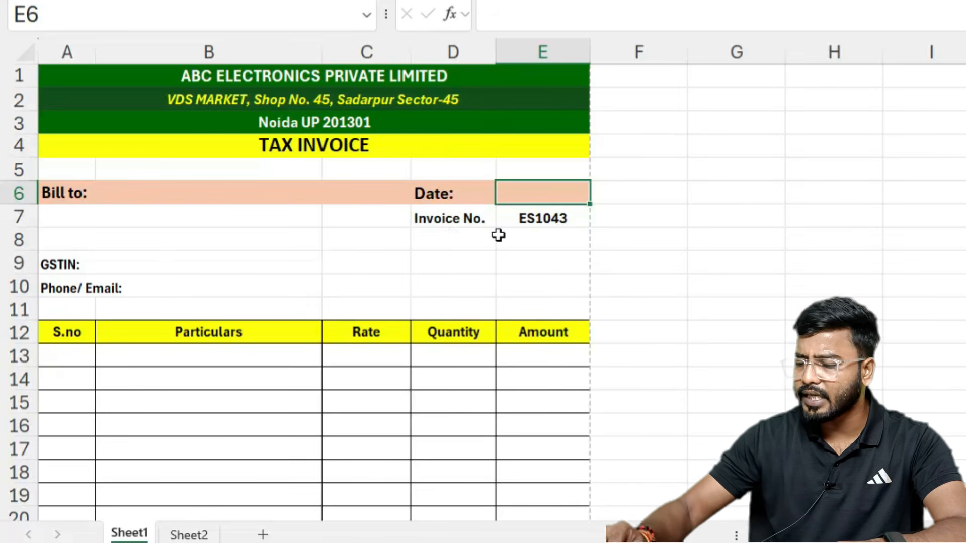
type("4-10-2025")
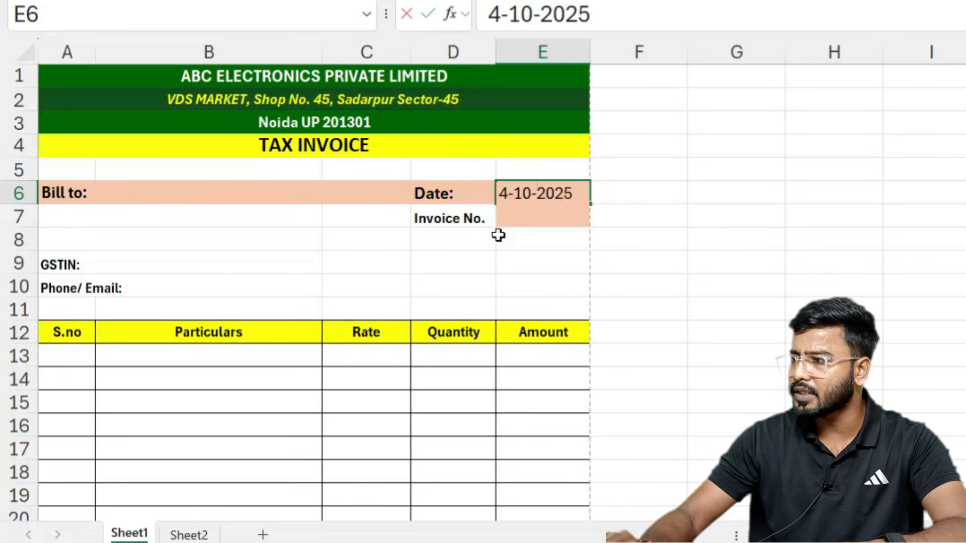
key("Return")
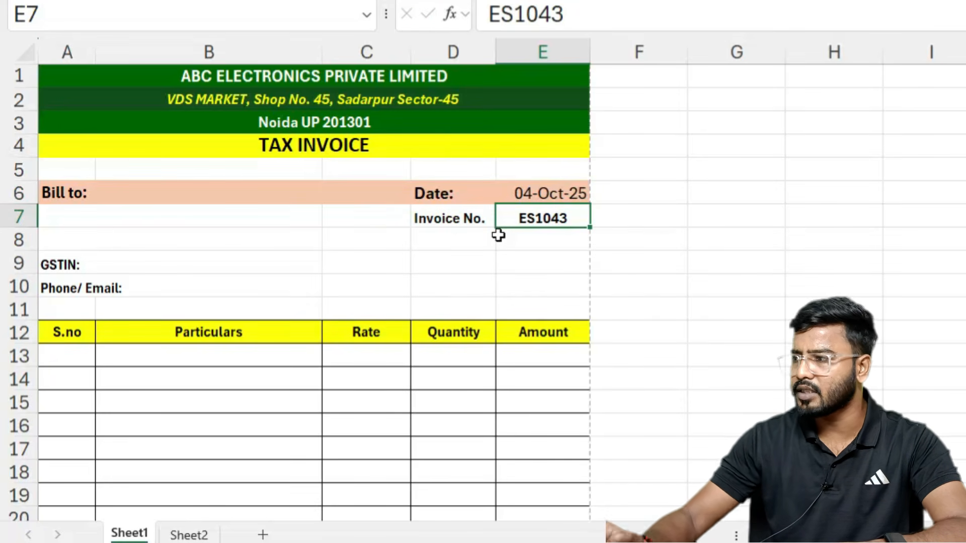
Step: Change the invoice number from ES1043 to ES1044
double_click(576, 219)
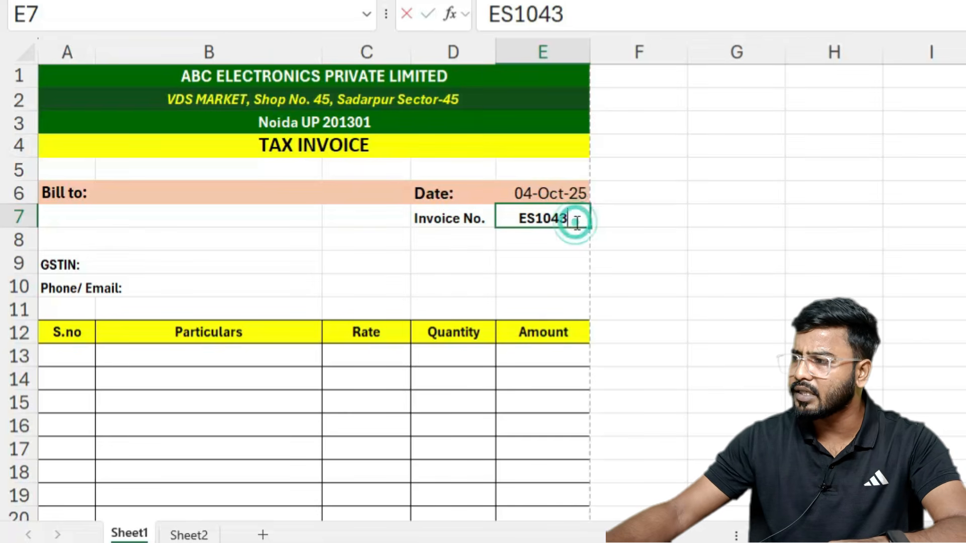
key("BackSpace")
type("4")
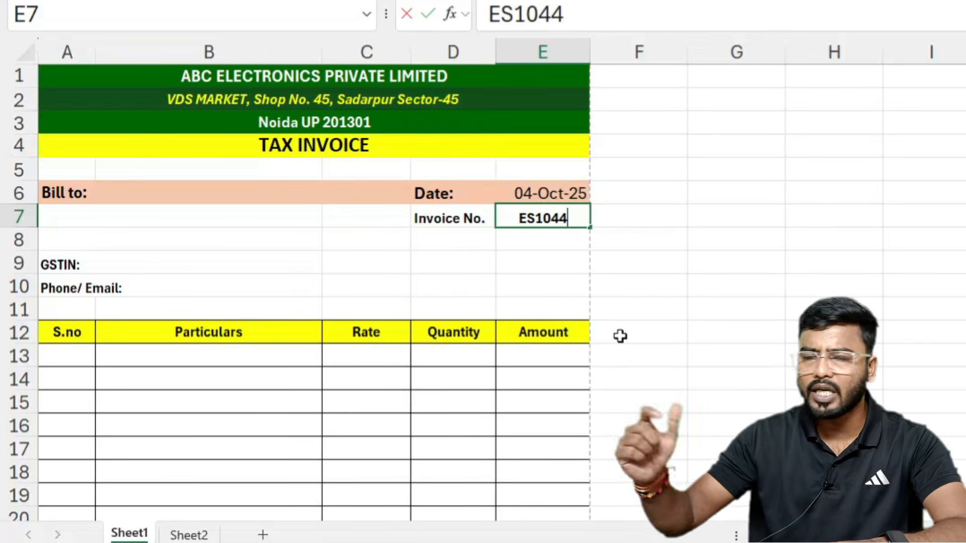
key("Return")
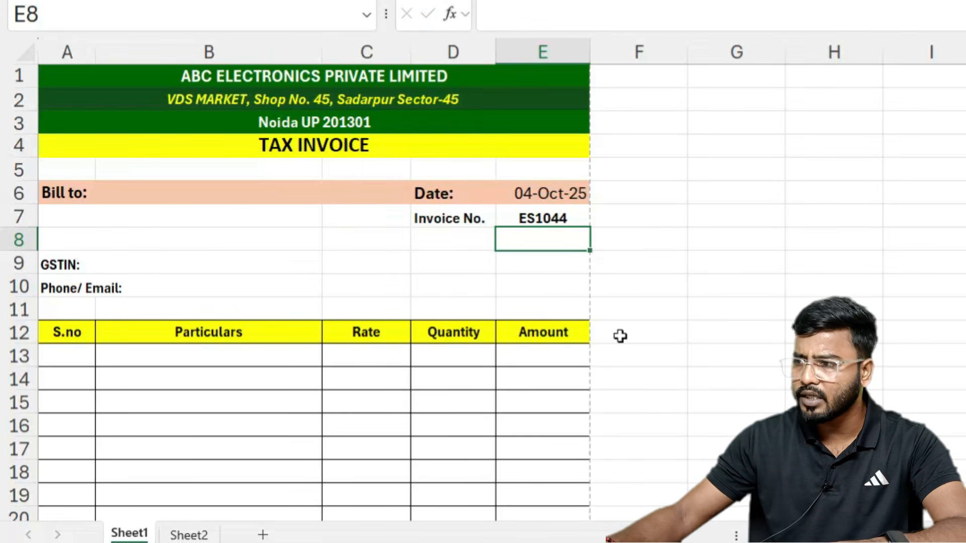
Step: Fill in the new customer's company name, address and phone number in the Bill to section
left_click(71, 212)
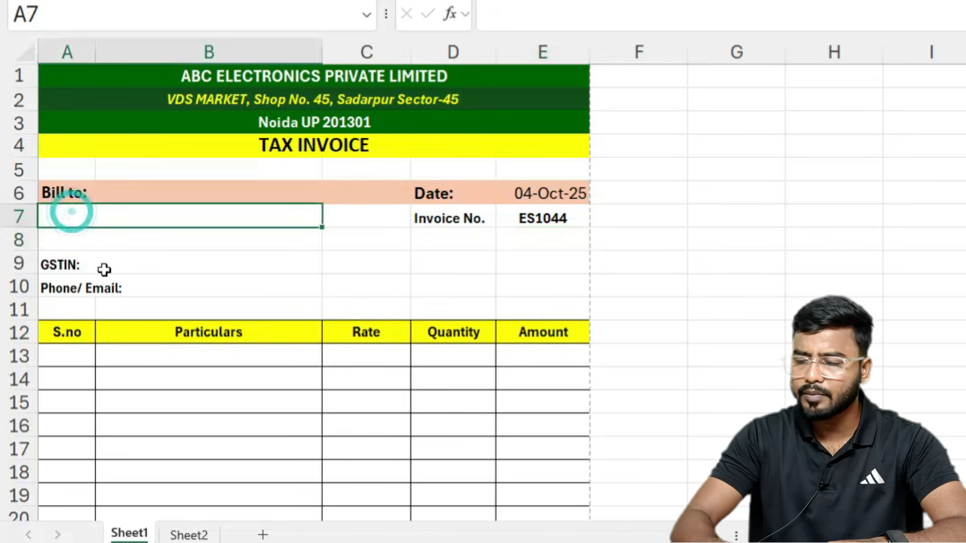
type("Mahesh Tra")
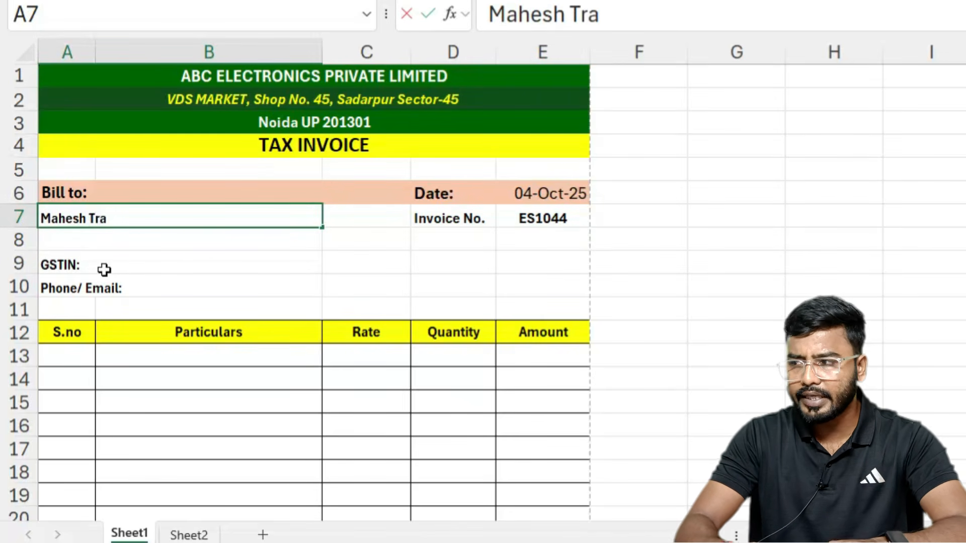
type("ders Pvt.")
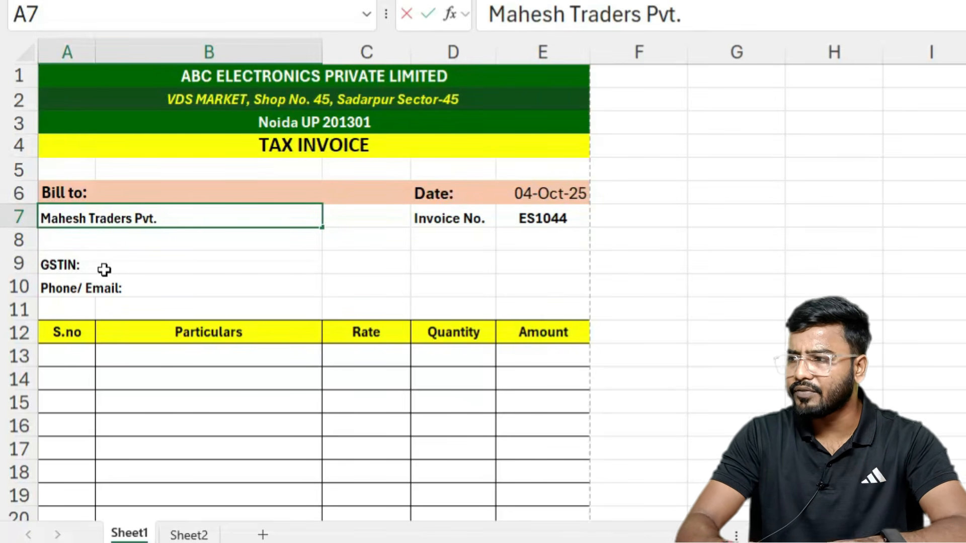
type(" Ltd.")
key("Return")
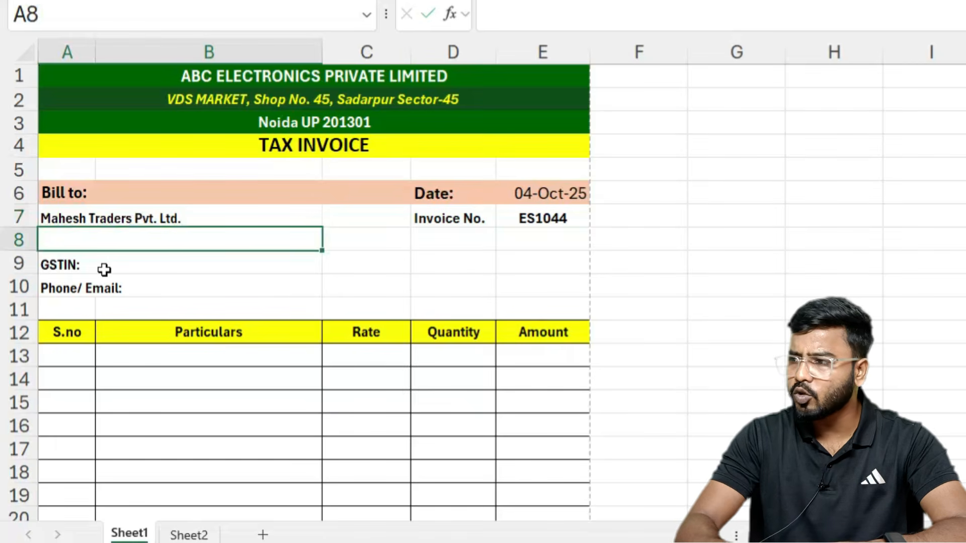
type("Ha")
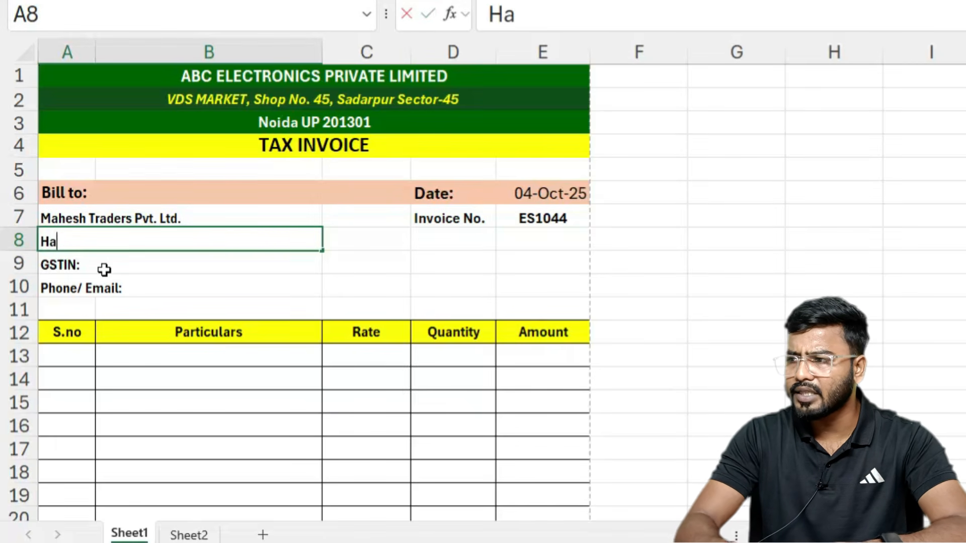
type("ibarpur, ")
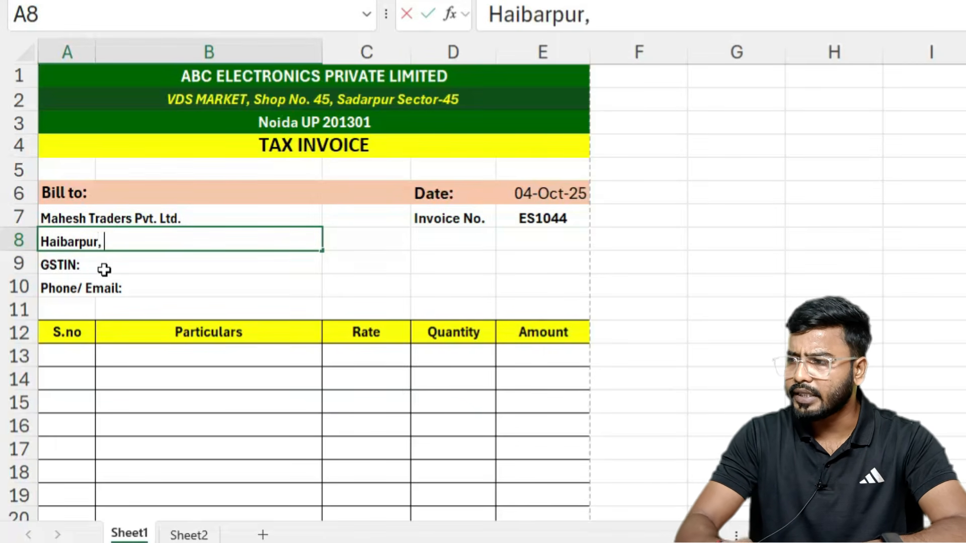
type("Greater Noida")
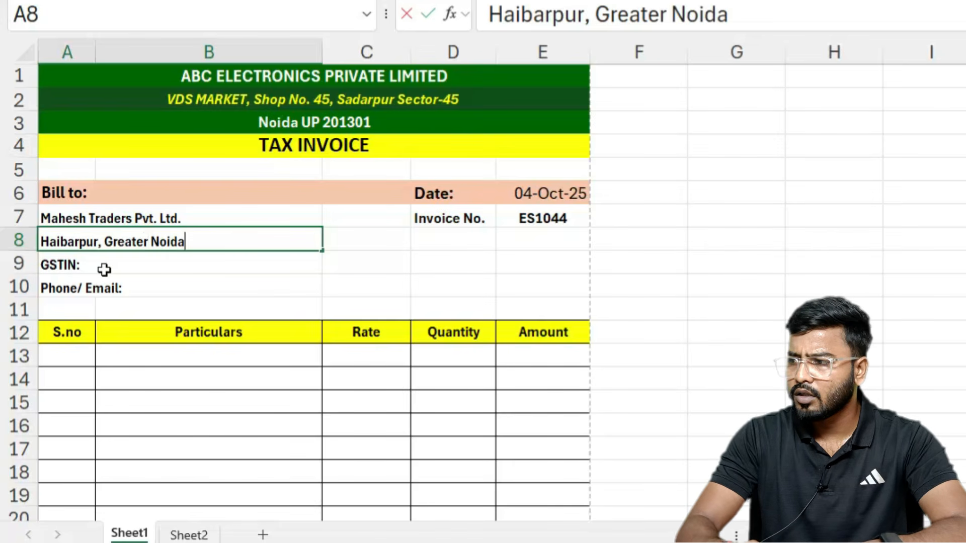
type(", UP")
key("Return")
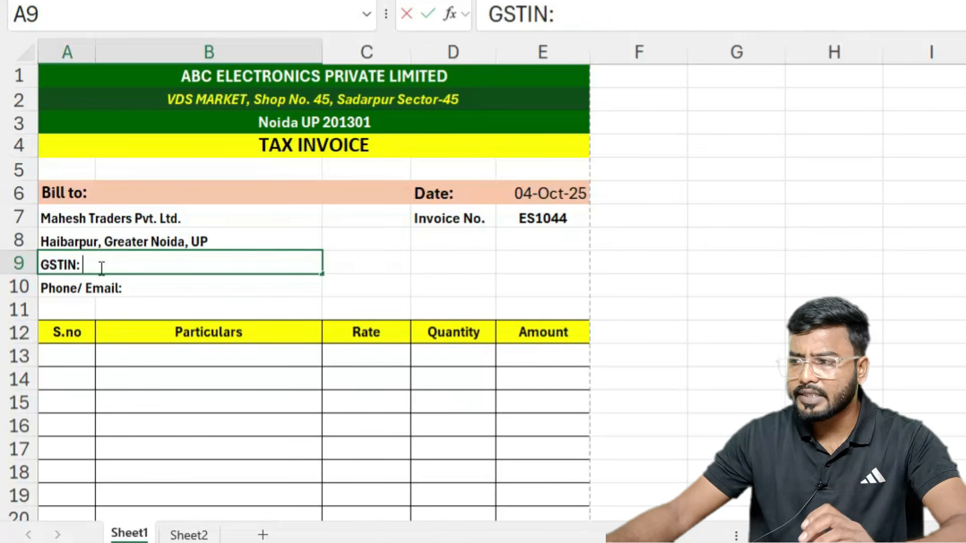
double_click(164, 287)
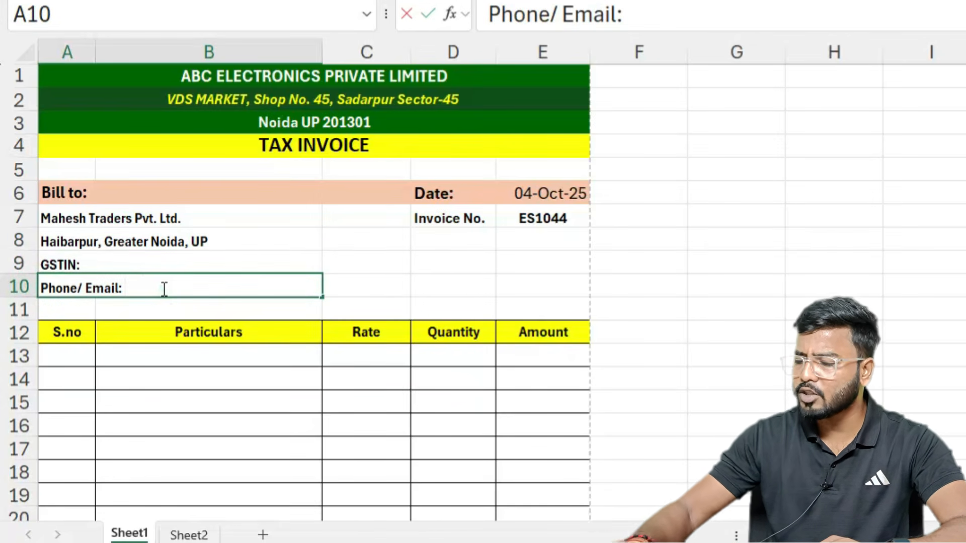
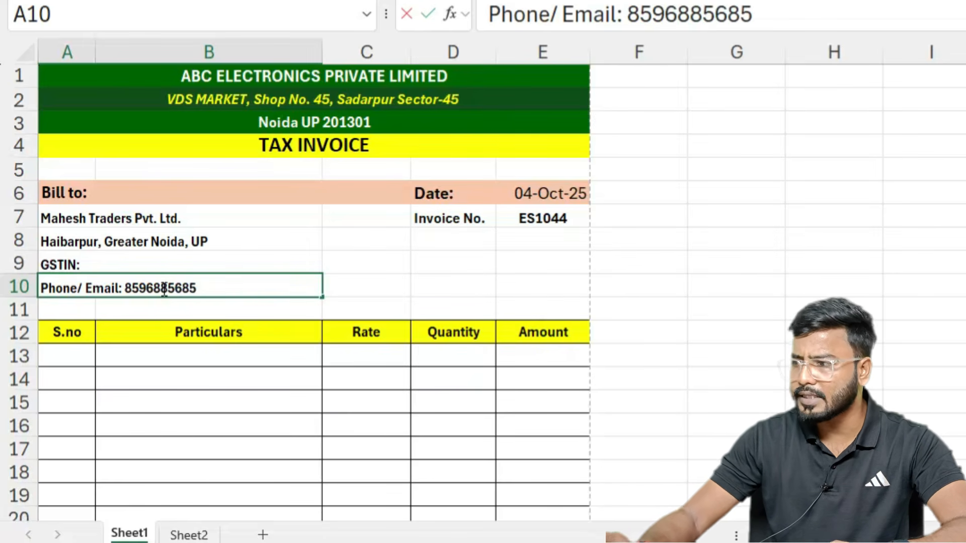
key("Return")
Step: Choose HP Keyboard 151, Logitech Mouse 20 and HP Mouse 25 as the three items
left_click(160, 356)
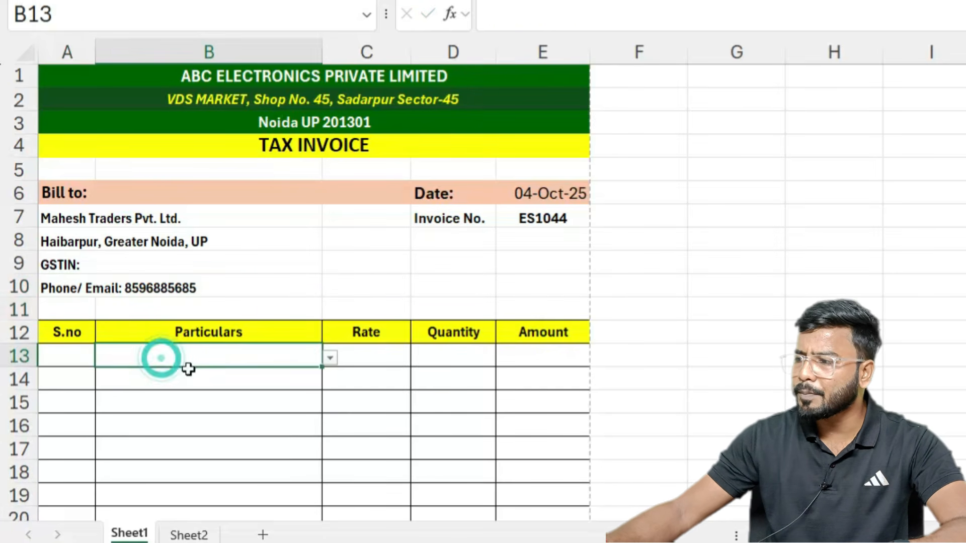
left_click(330, 357)
left_click(159, 467)
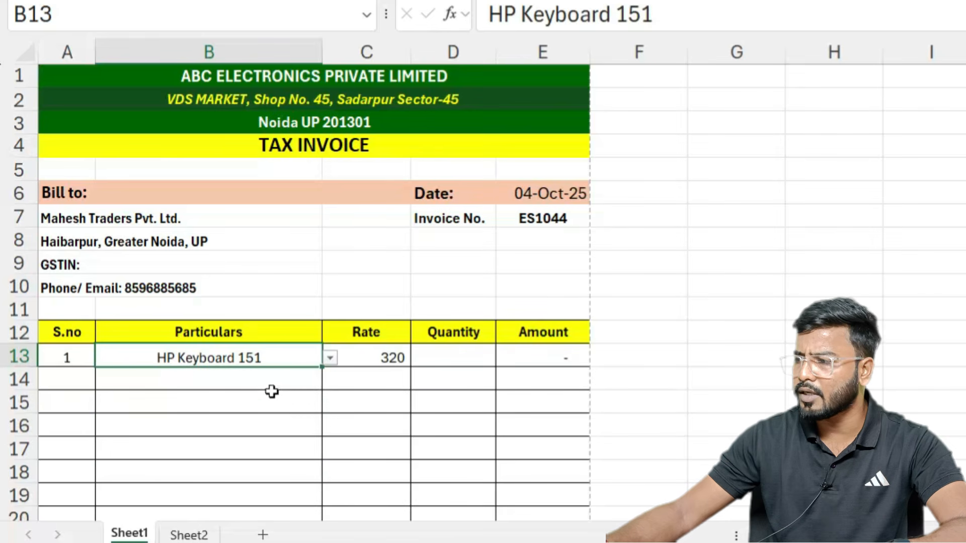
left_click(313, 378)
left_click(330, 383)
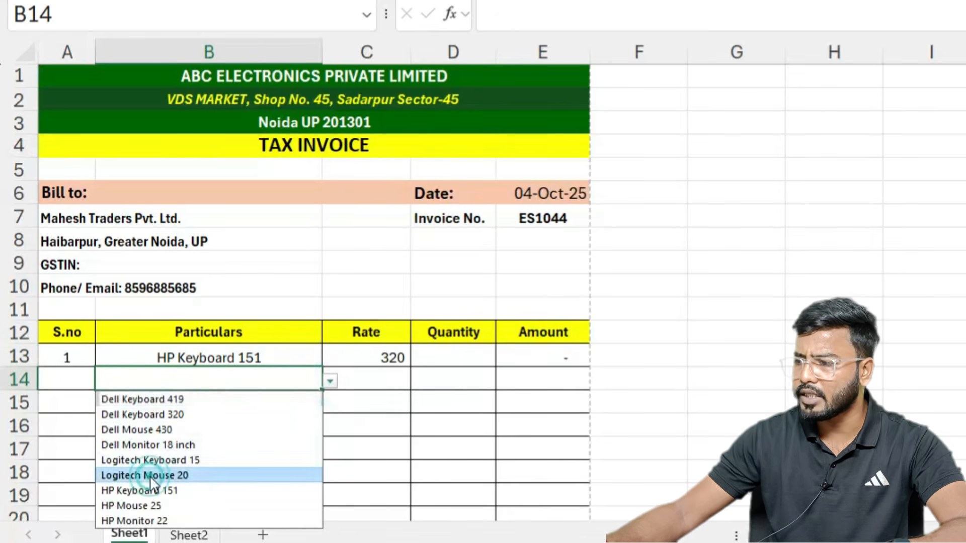
left_click(151, 476)
left_click(313, 403)
left_click(330, 404)
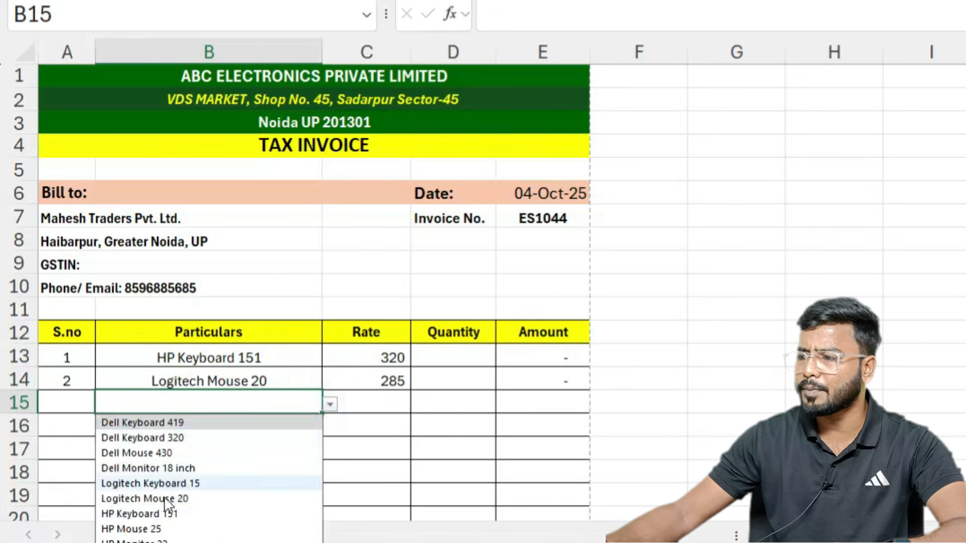
left_click(150, 531)
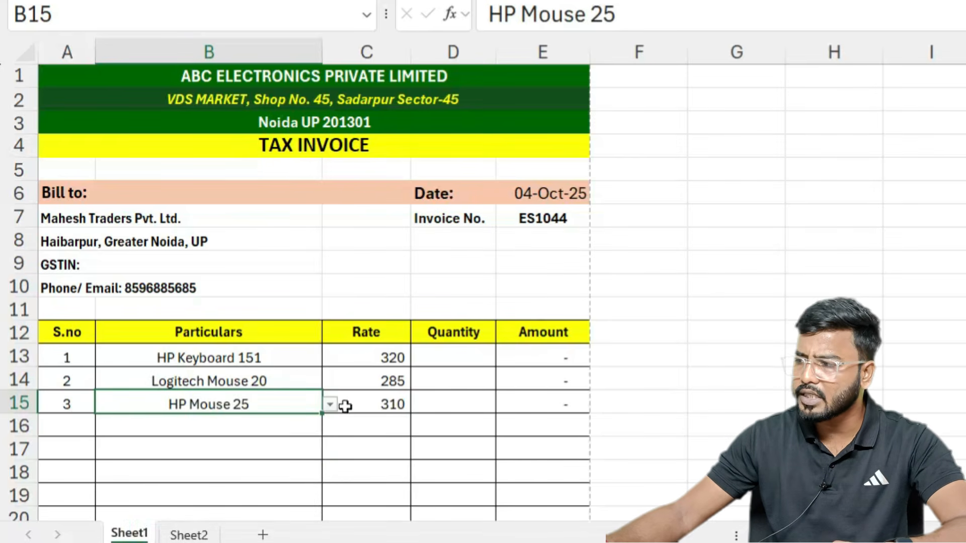
Step: Enter quantities 10, 15 and 5 for the items and preview the printed invoice
left_click(455, 358)
type("10")
key("Return")
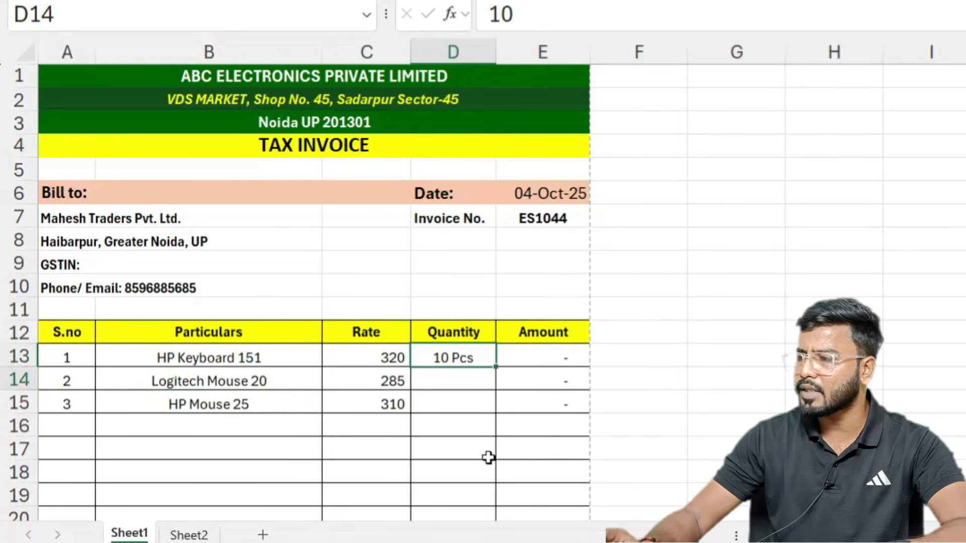
type("15")
key("Return")
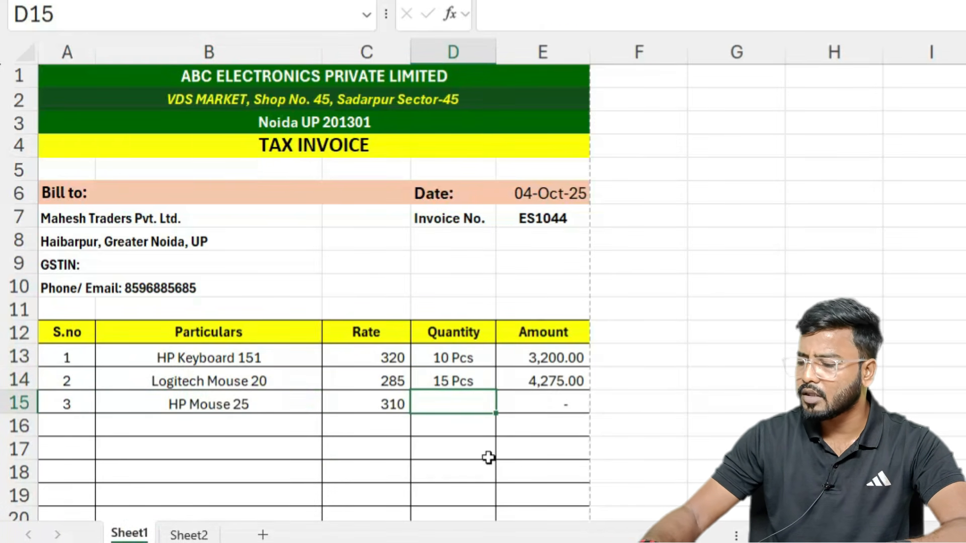
type("5")
key("Return")
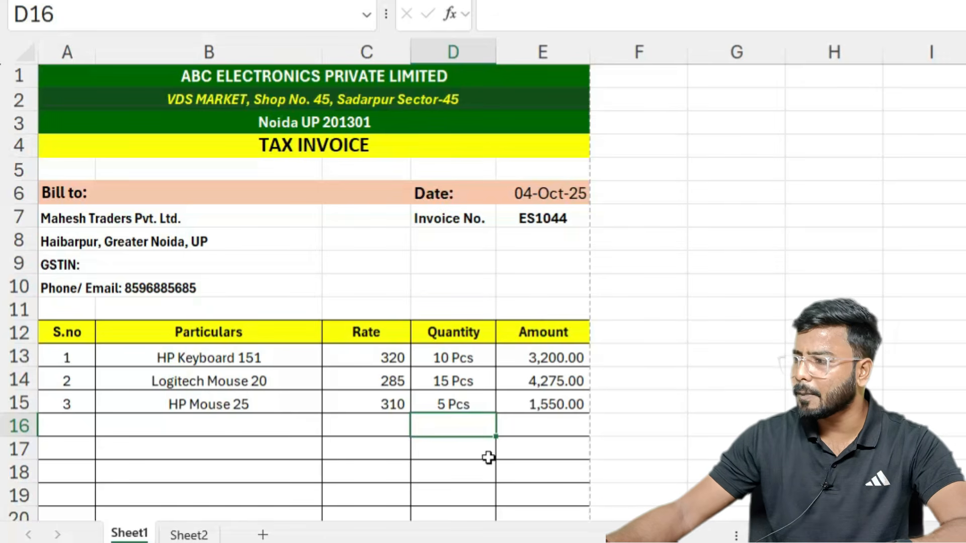
scroll(488, 458, "down", 3)
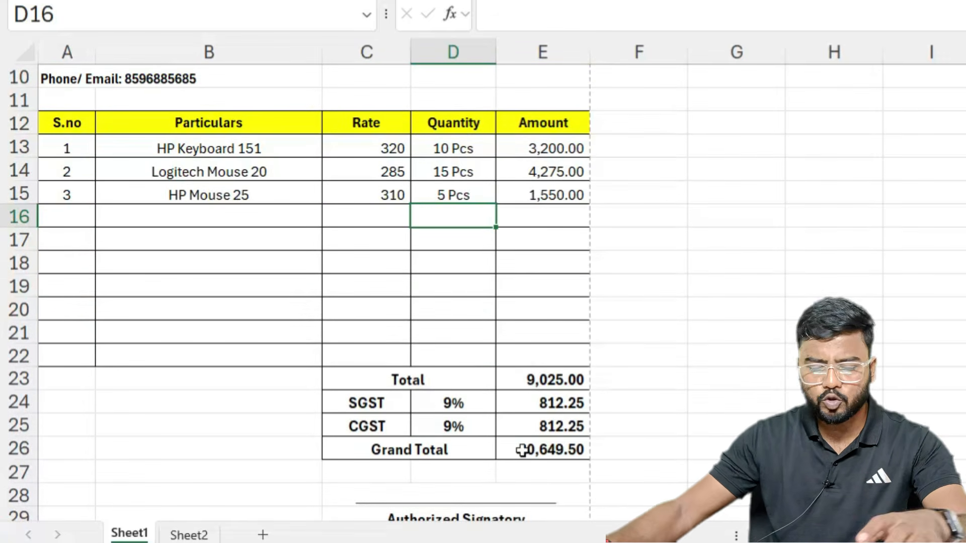
key("ctrl+p")
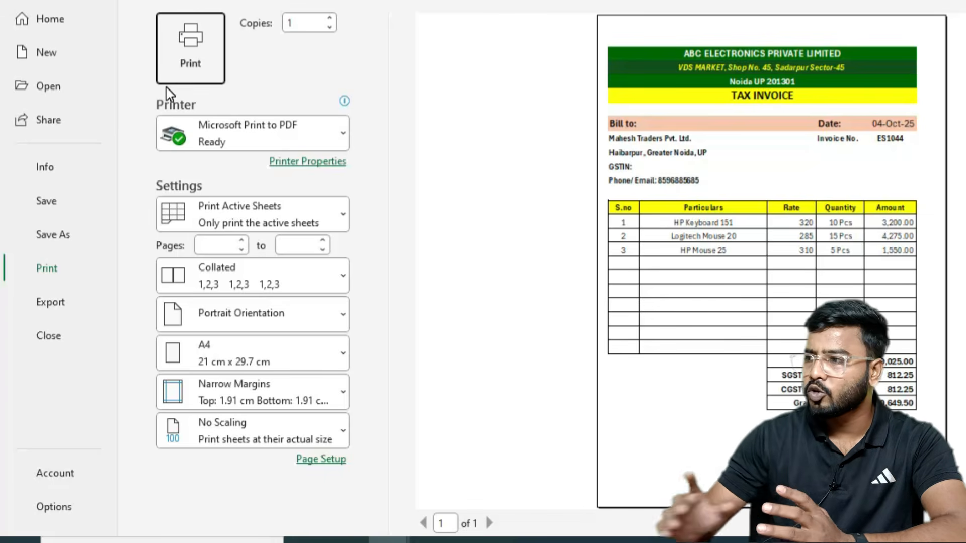
Step: Save the invoice as a PDF named 'invoice mahesh' on the Desktop
left_click(58, 235)
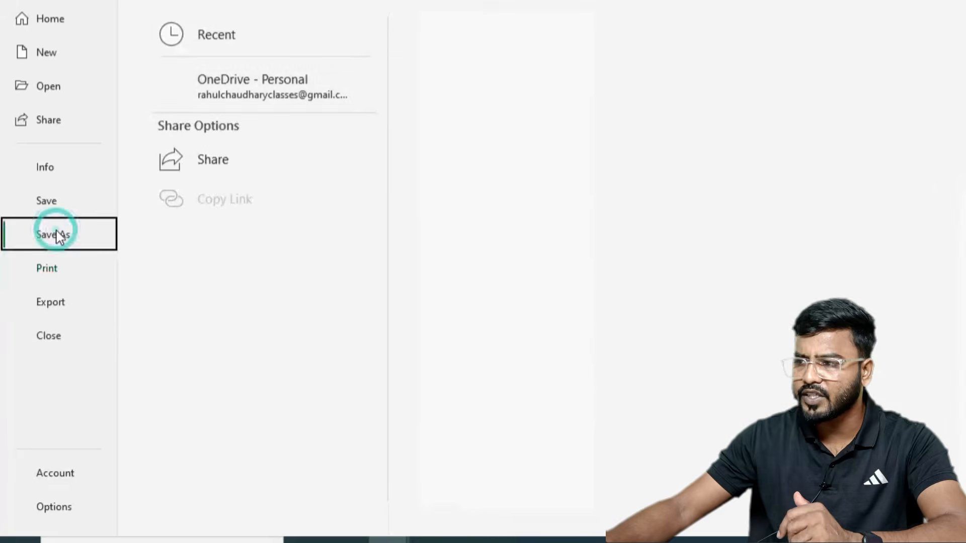
left_click(232, 332)
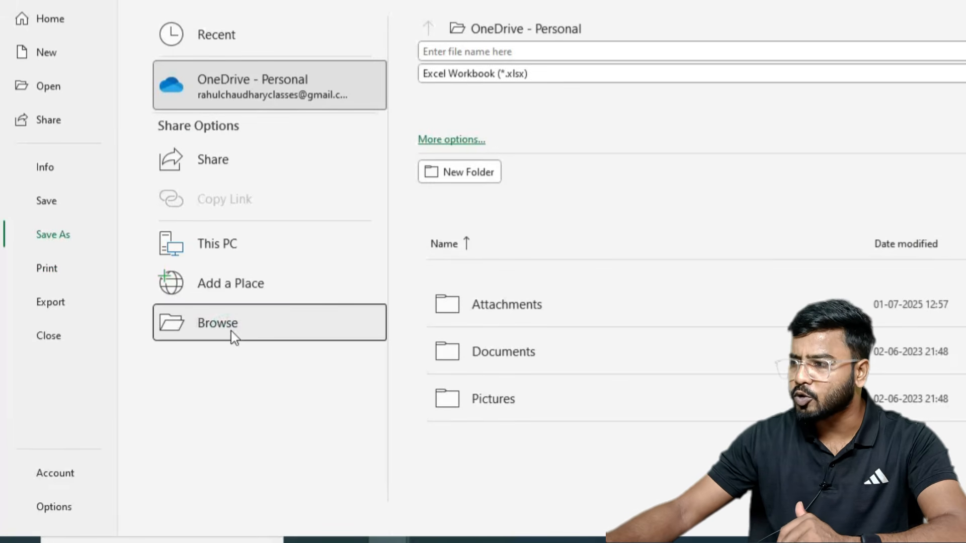
left_click(139, 422)
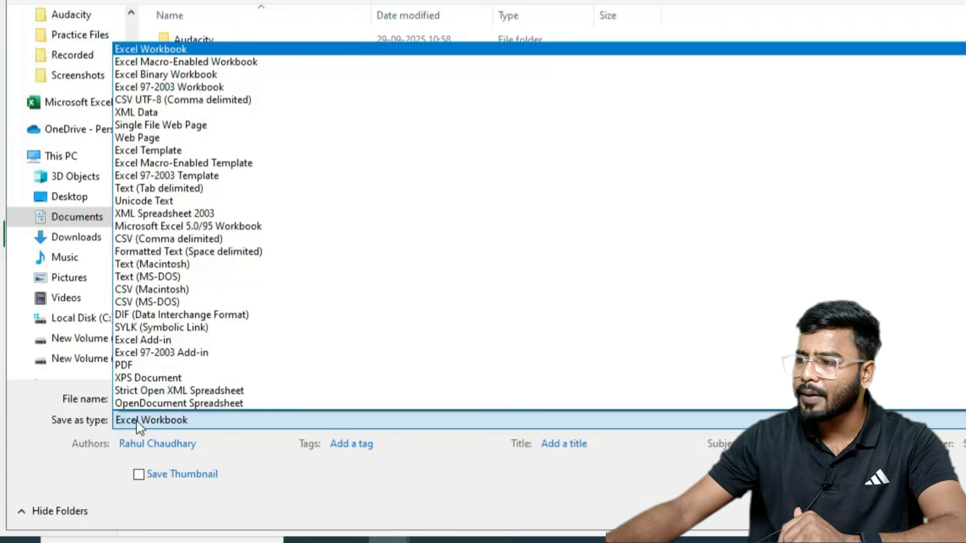
left_click(128, 365)
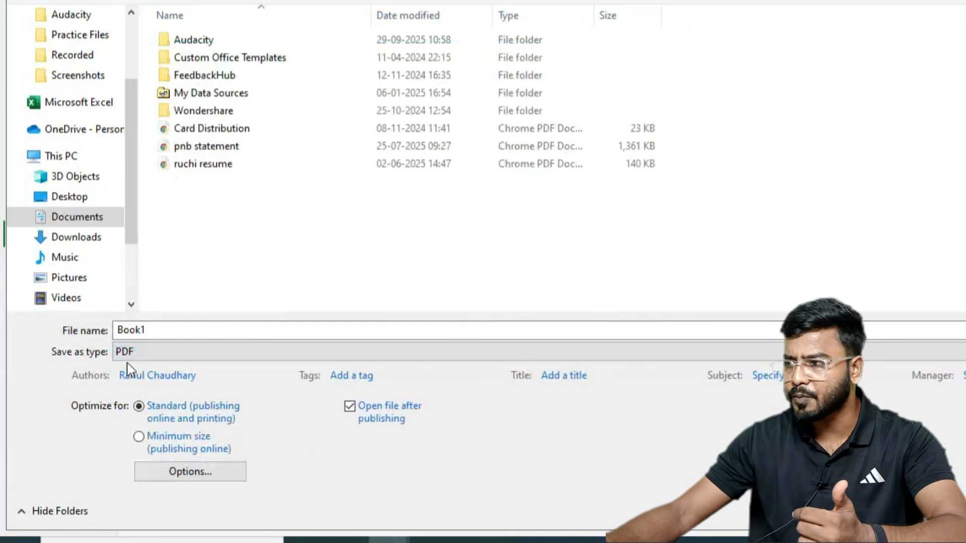
left_click_drag(128, 93, 129, 37)
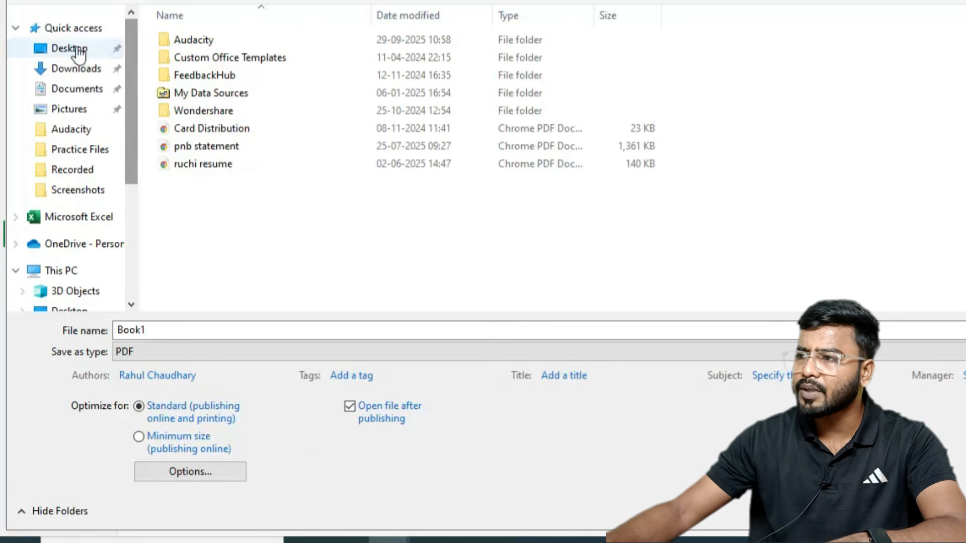
left_click(77, 52)
double_click(160, 327)
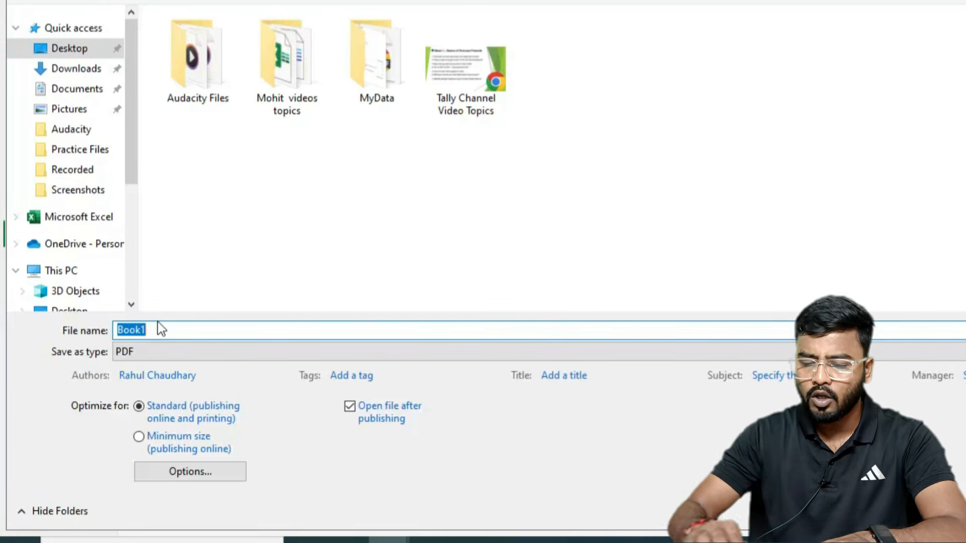
type("invoic")
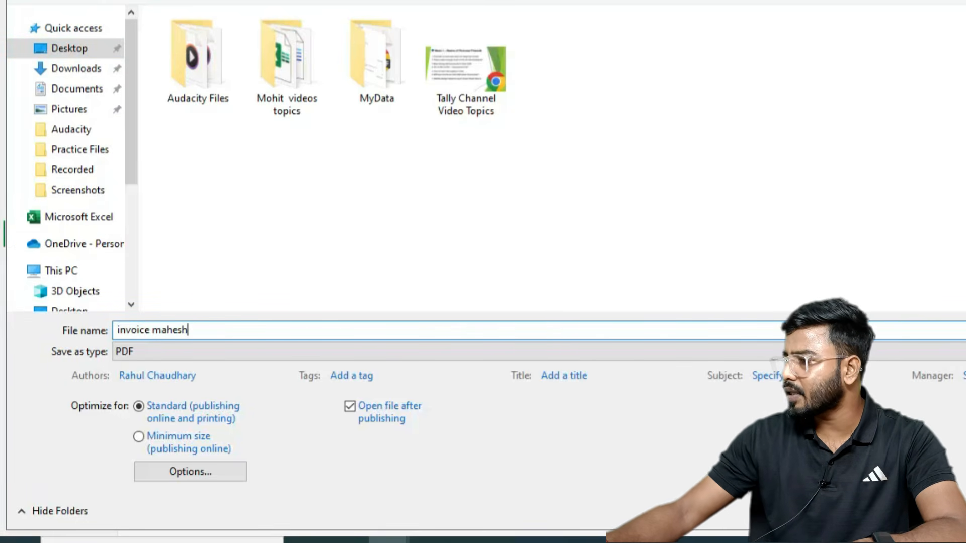
type("e mahesh")
key("Return")
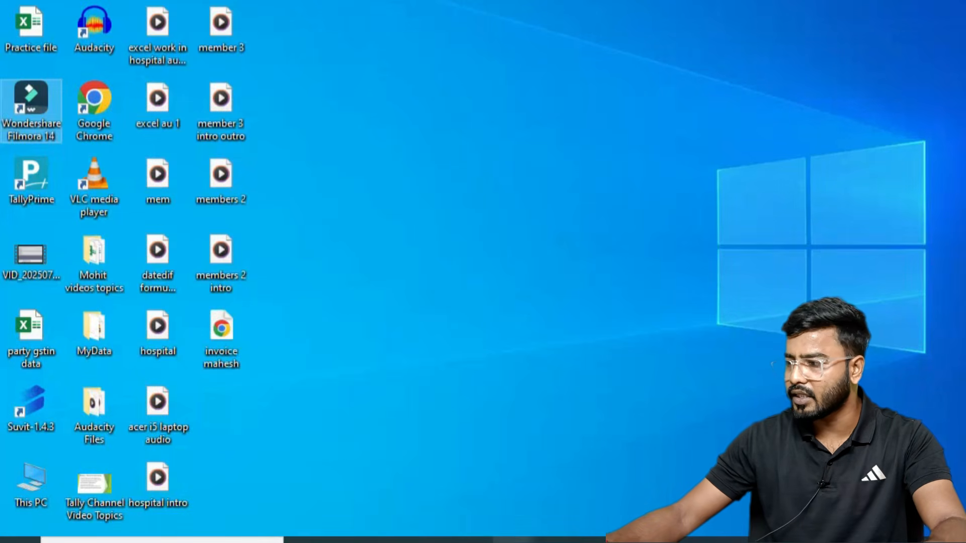
Step: Open invoice mahesh.pdf in Chrome, scroll down to the 10,649.50 grand total, then return to Excel
double_click(222, 335)
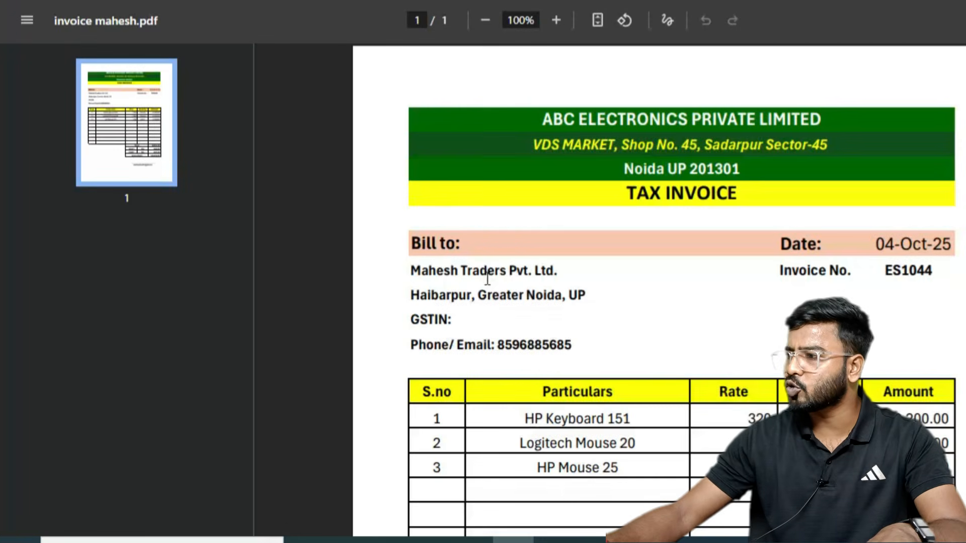
scroll(503, 206, "down", 2)
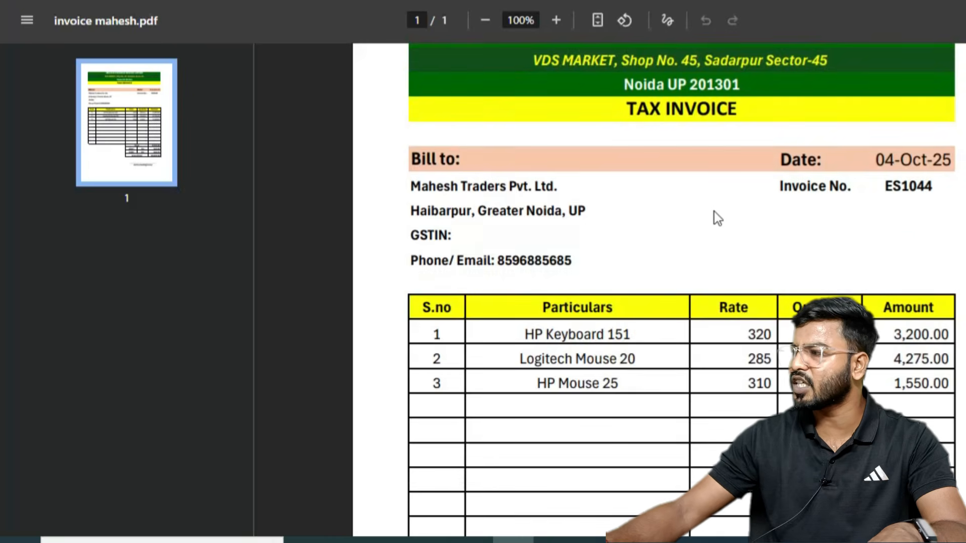
scroll(731, 246, "down", 6)
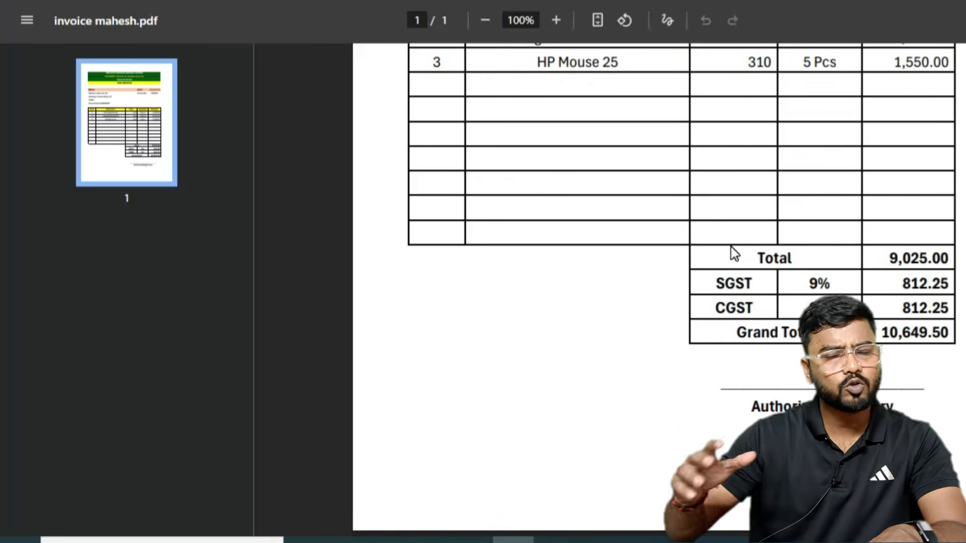
key("alt+Tab")
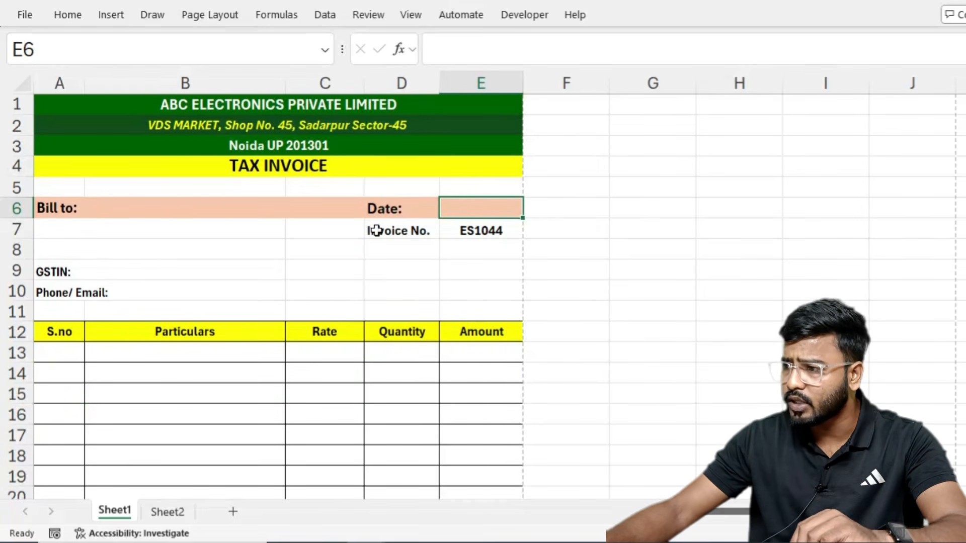
left_click(88, 231)
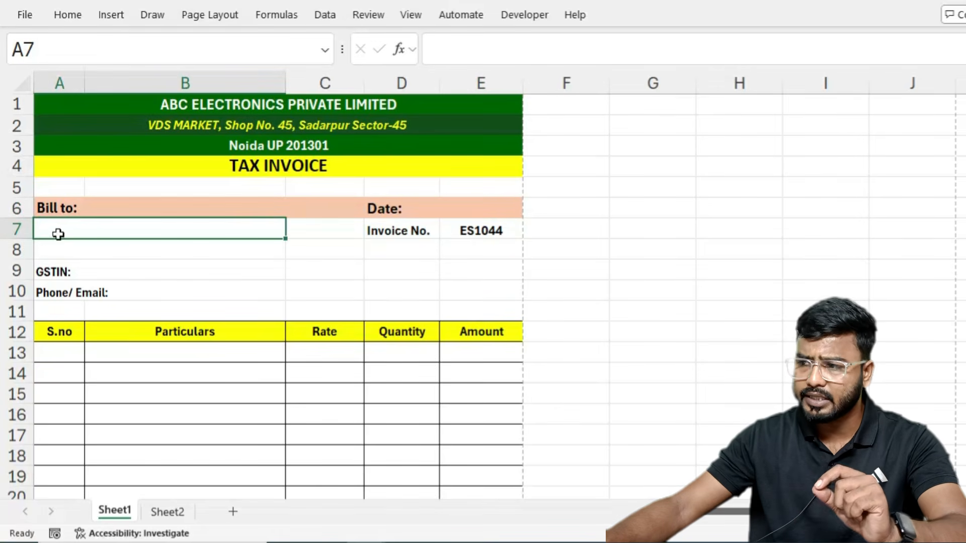
left_click(67, 247)
left_click(145, 264)
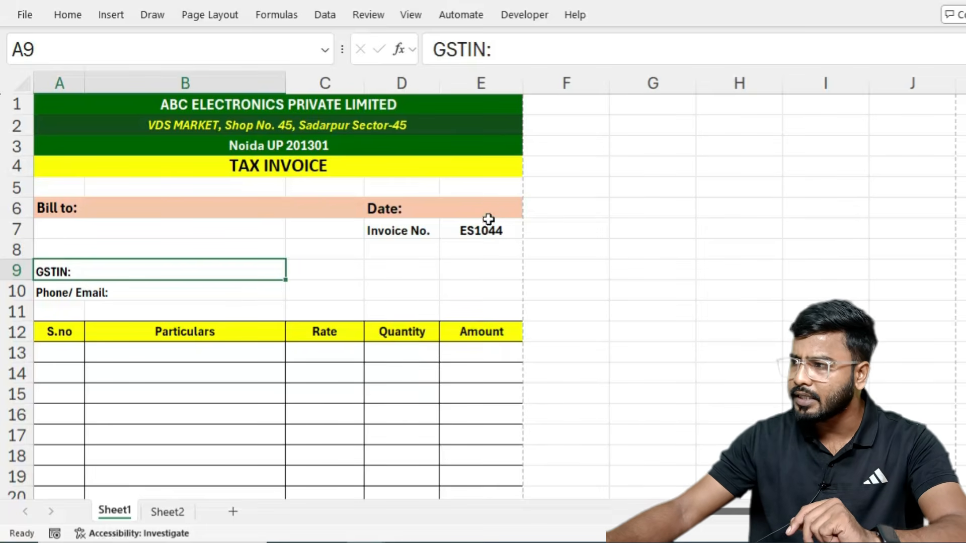
left_click(490, 204)
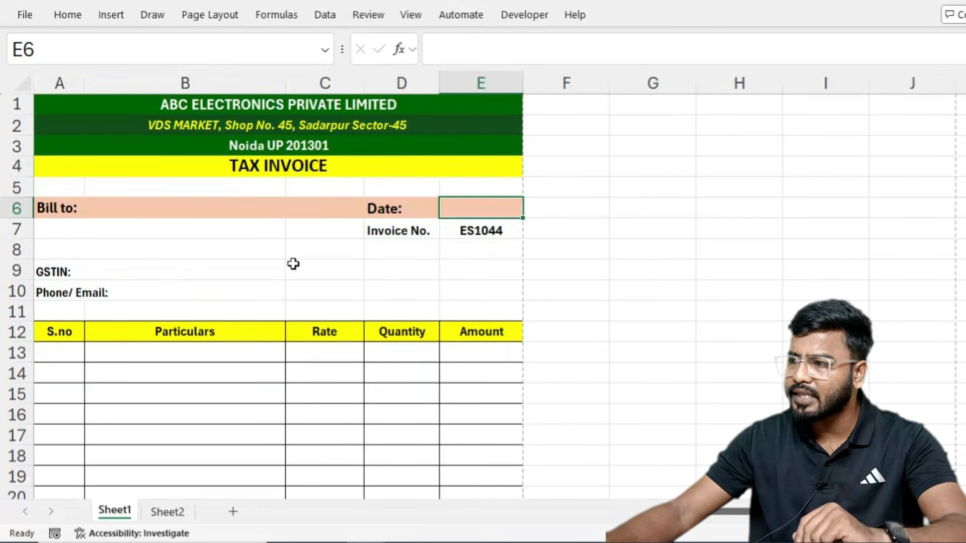
scroll(192, 280, "down", 1)
scroll(446, 287, "down", 2)
scroll(446, 286, "down", 2)
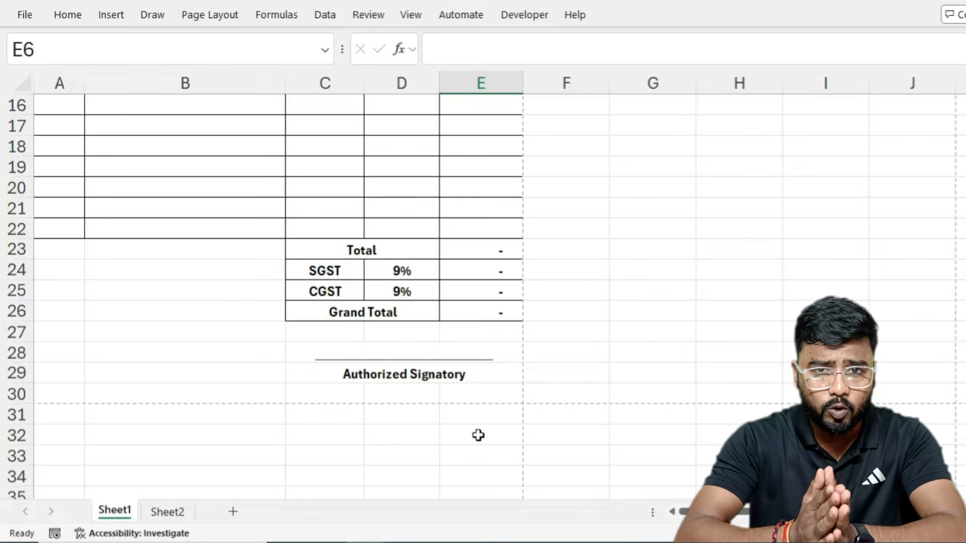
scroll(478, 435, "up", 3)
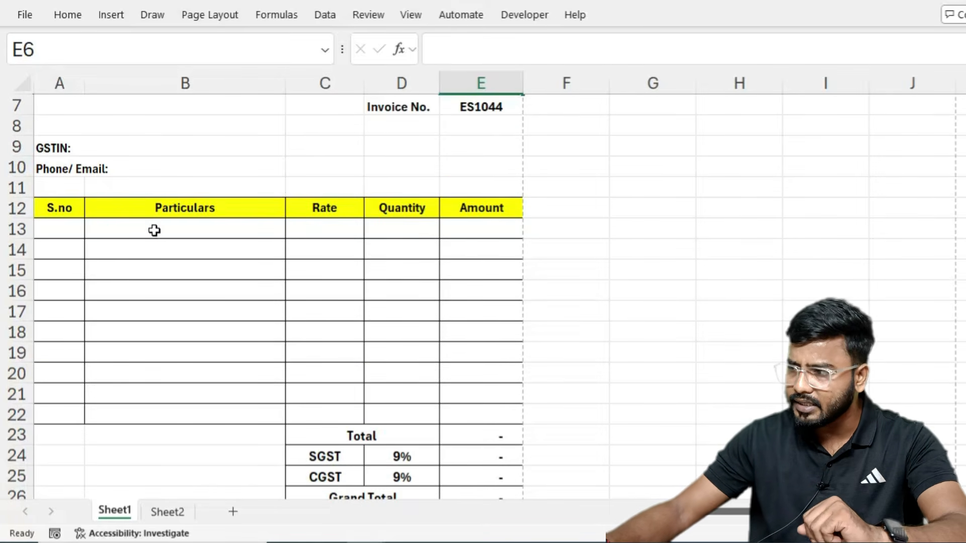
left_click_drag(153, 229, 155, 300)
left_click_drag(173, 225, 156, 276)
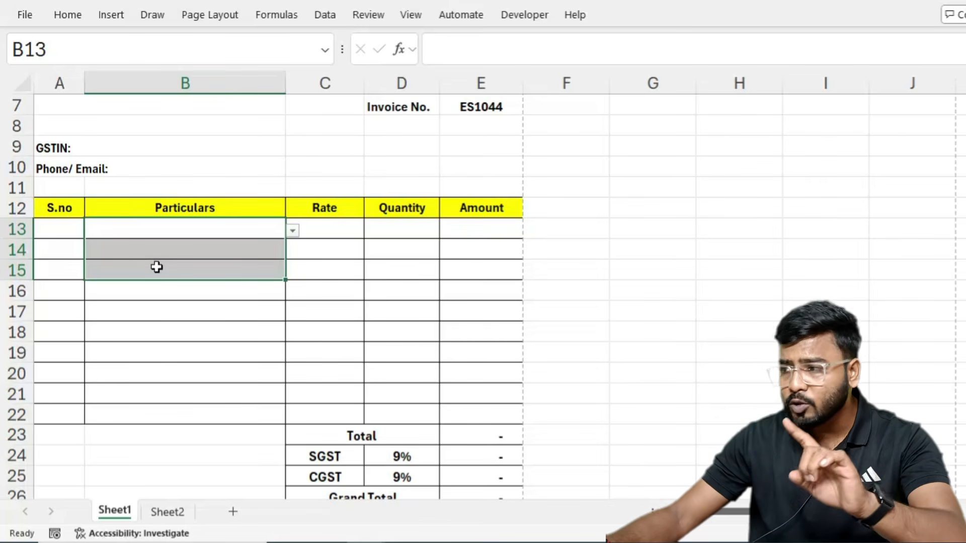
Step: Pick Dell Mouse 430 and Dell Monitor 18 inch for product rows 13 and 14
left_click(161, 231)
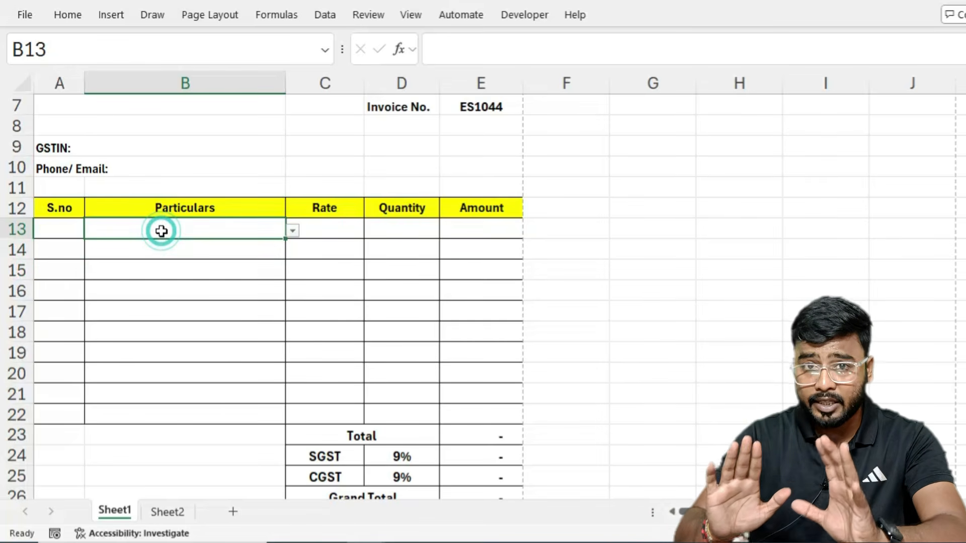
scroll(161, 231, "up", 2)
left_click(292, 355)
left_click(152, 399)
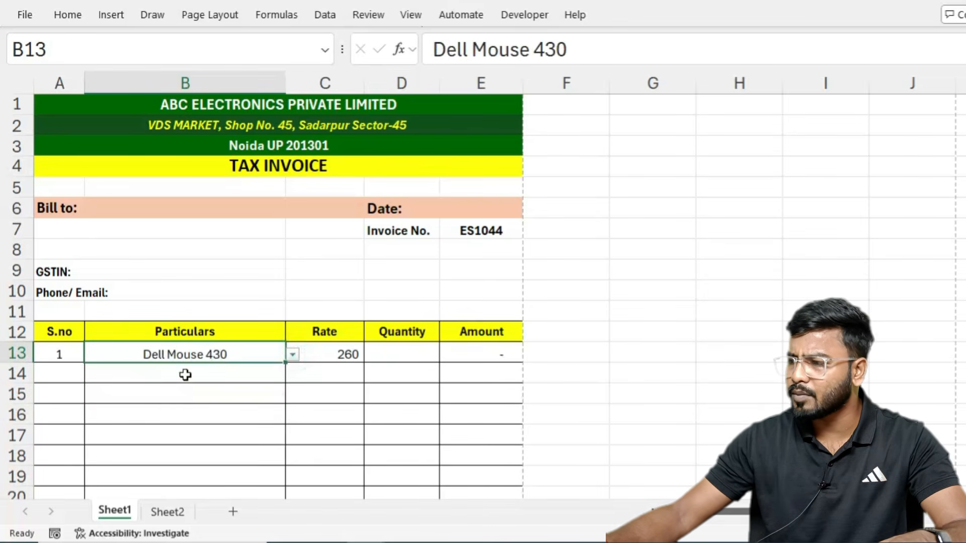
left_click(186, 375)
left_click(292, 376)
left_click(166, 429)
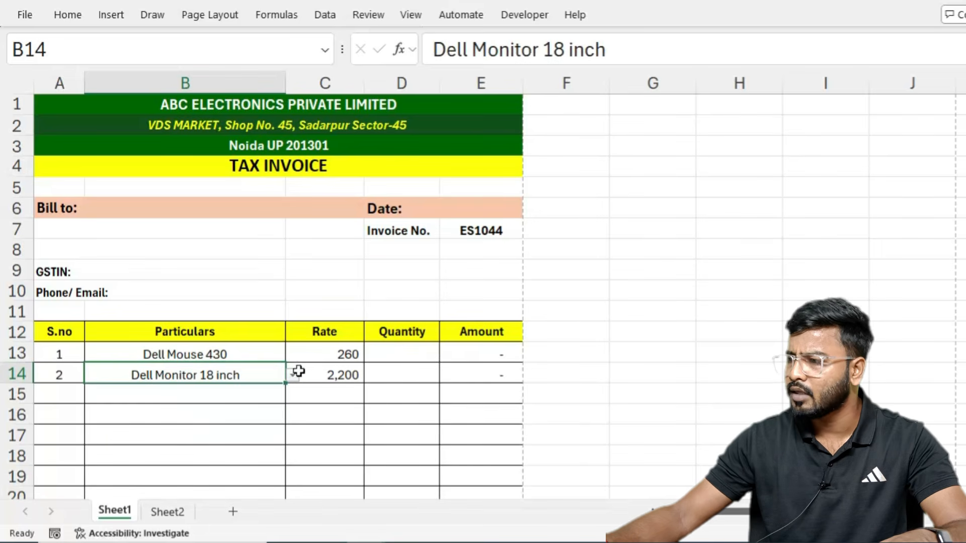
Step: Pick Logitech Mouse 20 and HP Keyboard 151 for rows 15 and 16, then select all four products
left_click(256, 395)
left_click(293, 395)
left_click(151, 479)
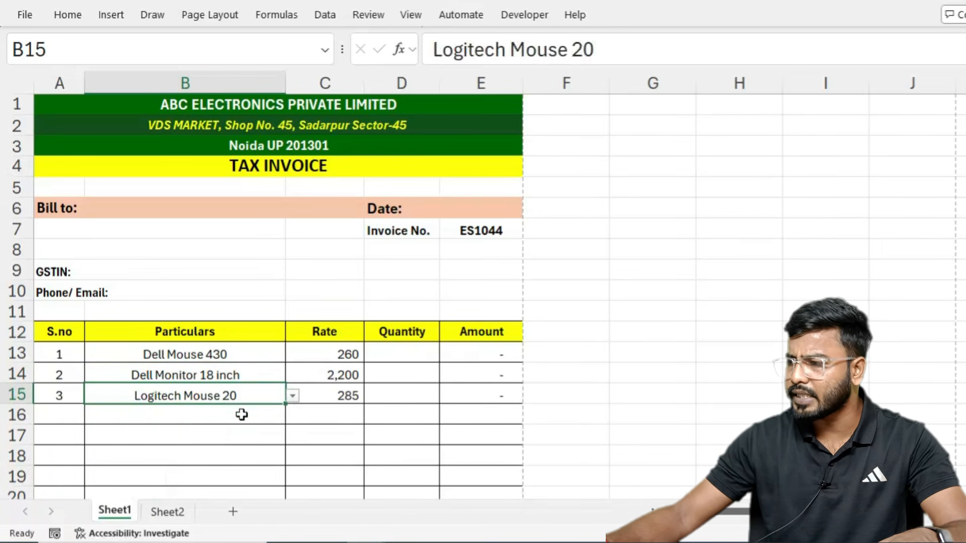
left_click(242, 414)
left_click(293, 419)
left_click(141, 370)
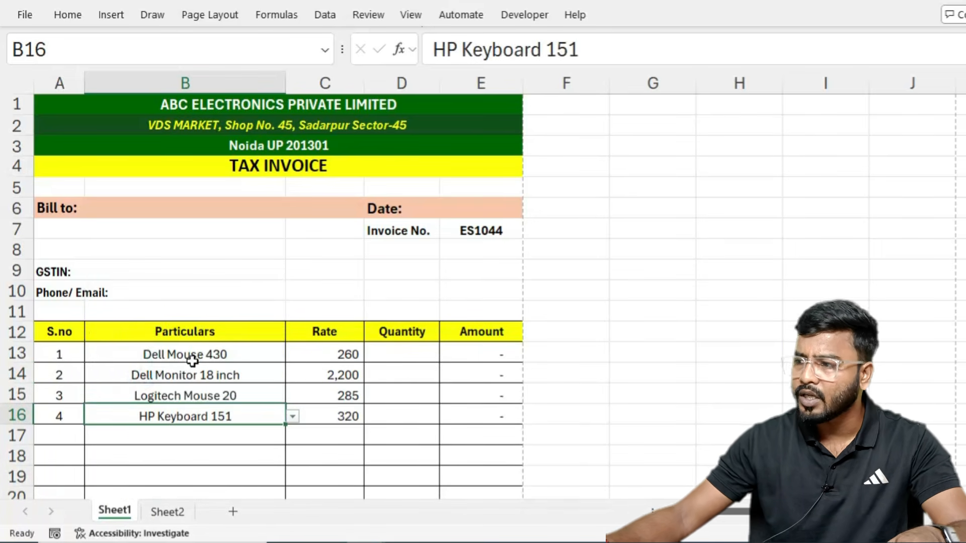
left_click(196, 356)
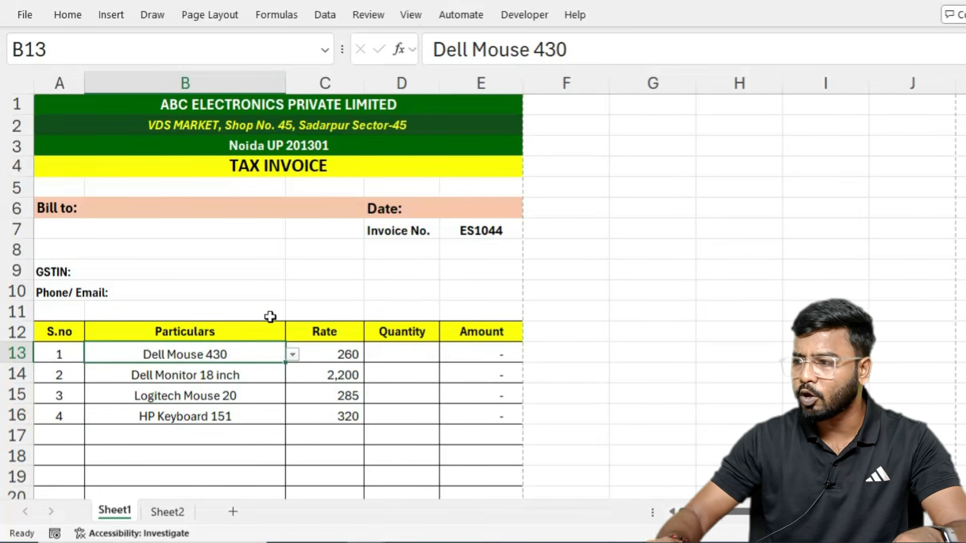
key("ctrl+shift+Down")
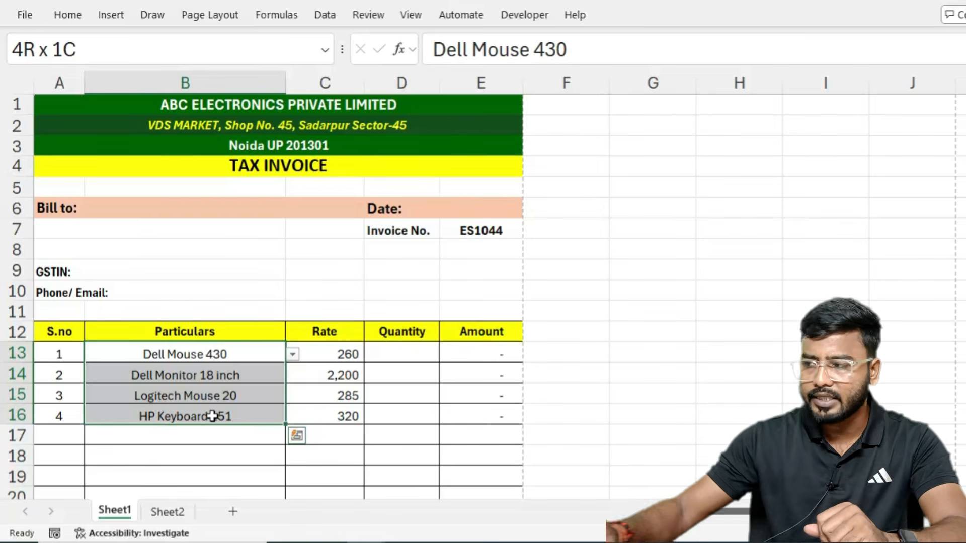
left_click(401, 358)
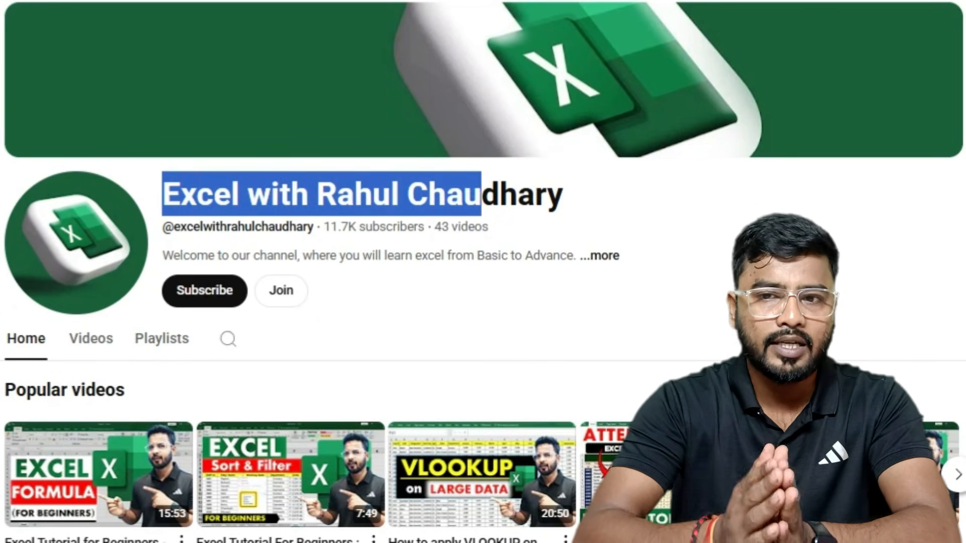
Step: Open the channel's Join membership window and scroll down to its member perks
left_click(280, 290)
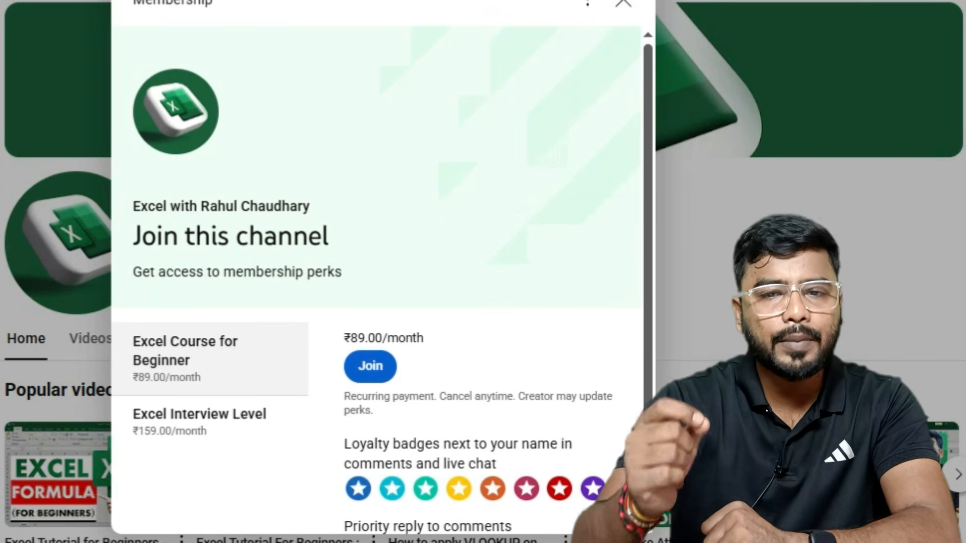
scroll(378, 282, "down", 2)
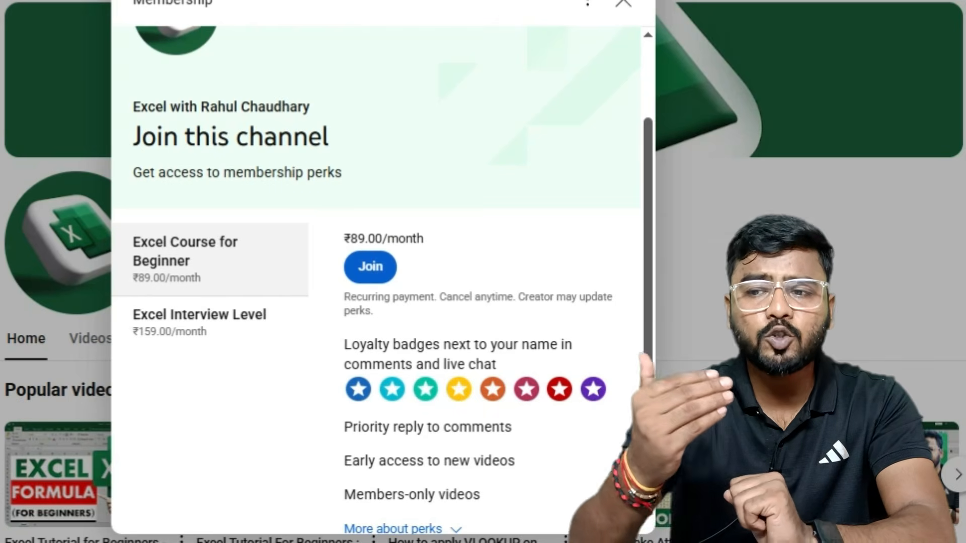